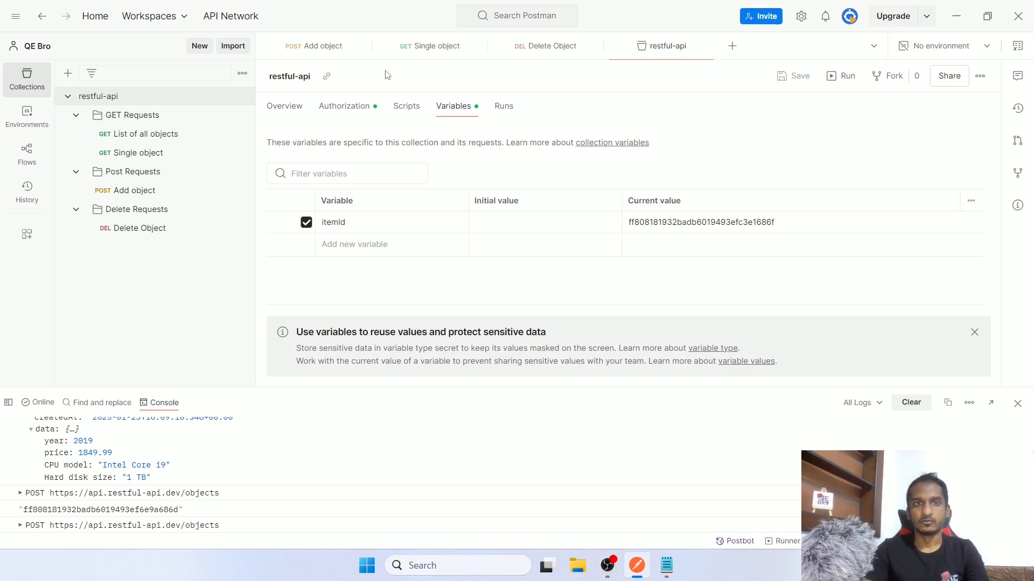
On the Add object request, select the new object id in the response and view the collection variables
left_click(330, 51)
double_click(506, 333)
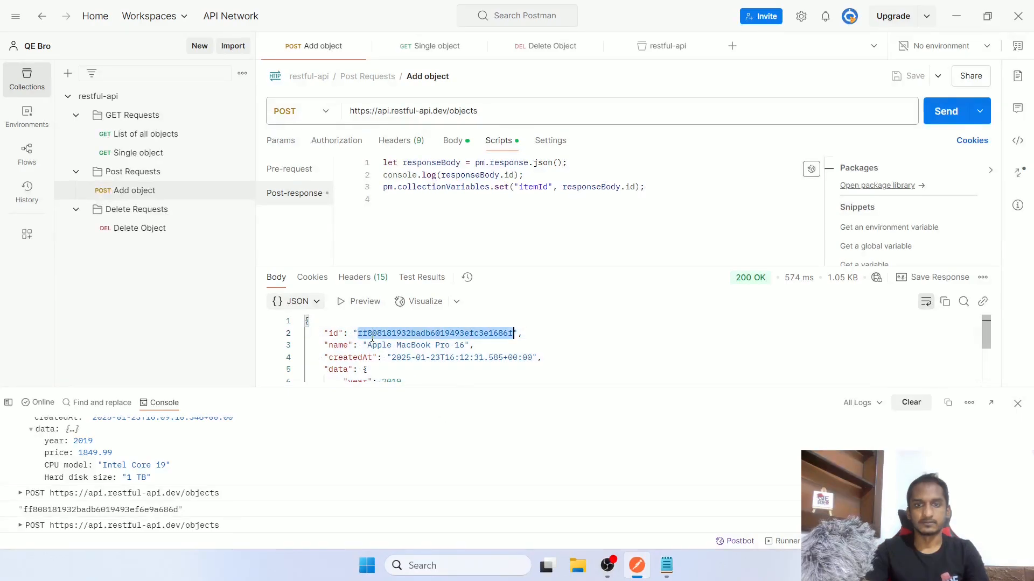
left_click(668, 49)
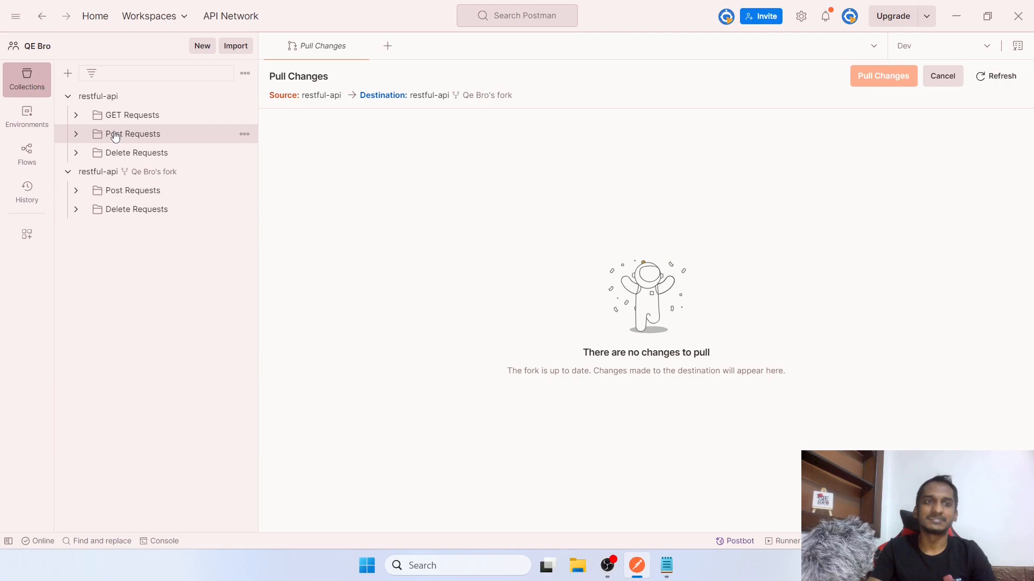
Create a pull request from the forked collection titled 'removed folder' with one reviewer
left_click(245, 172)
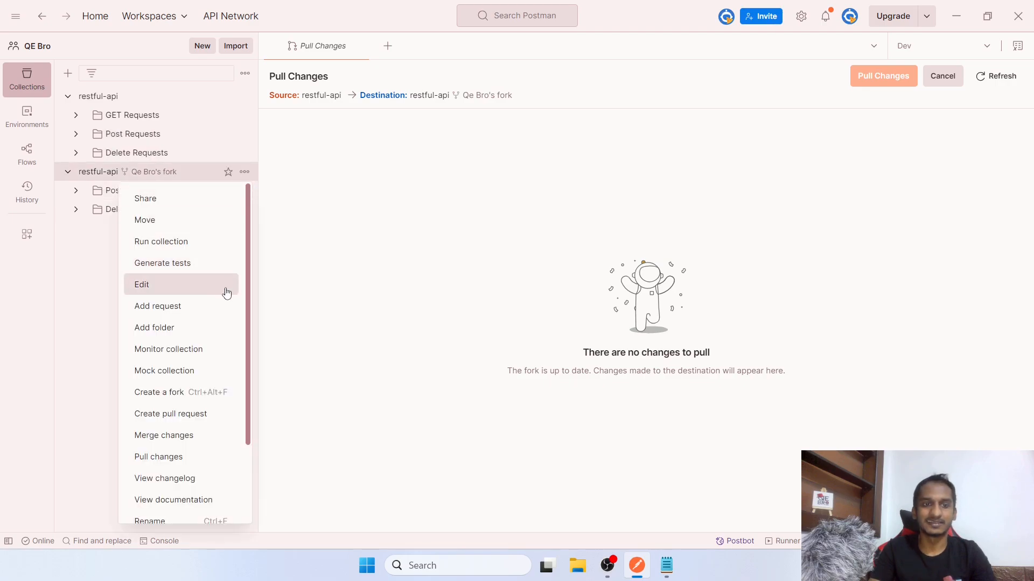
left_click(213, 414)
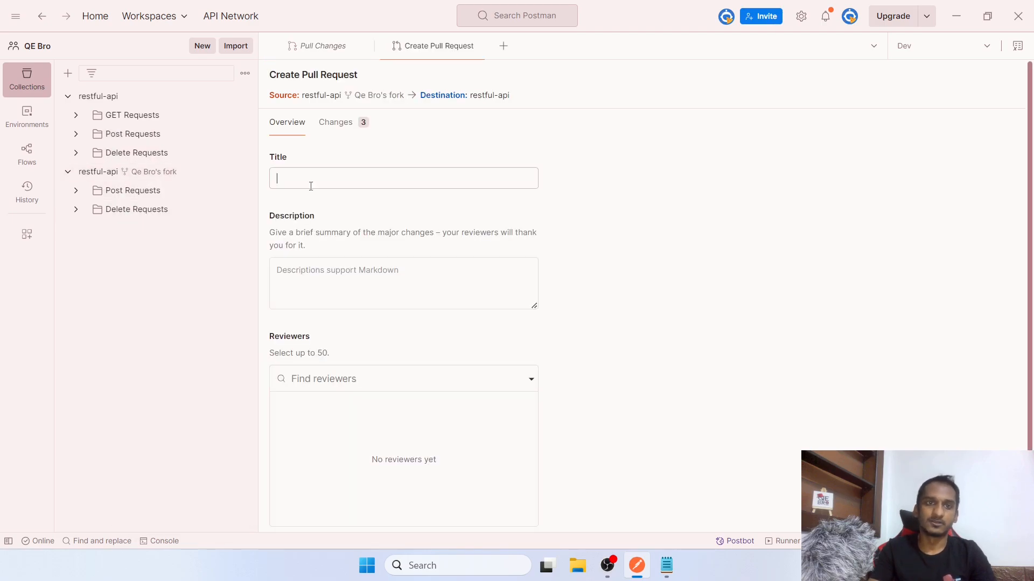
type("revoed f")
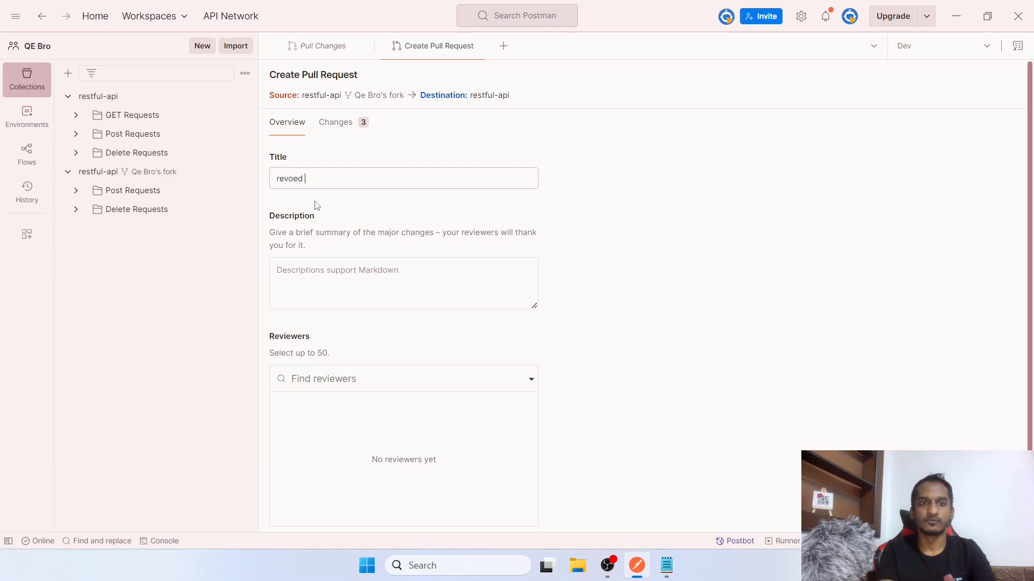
key("BackSpace")
key("BackSpace")
key("BackSpace")
key("BackSpace")
key("BackSpace")
key("BackSpace")
type("moved folder")
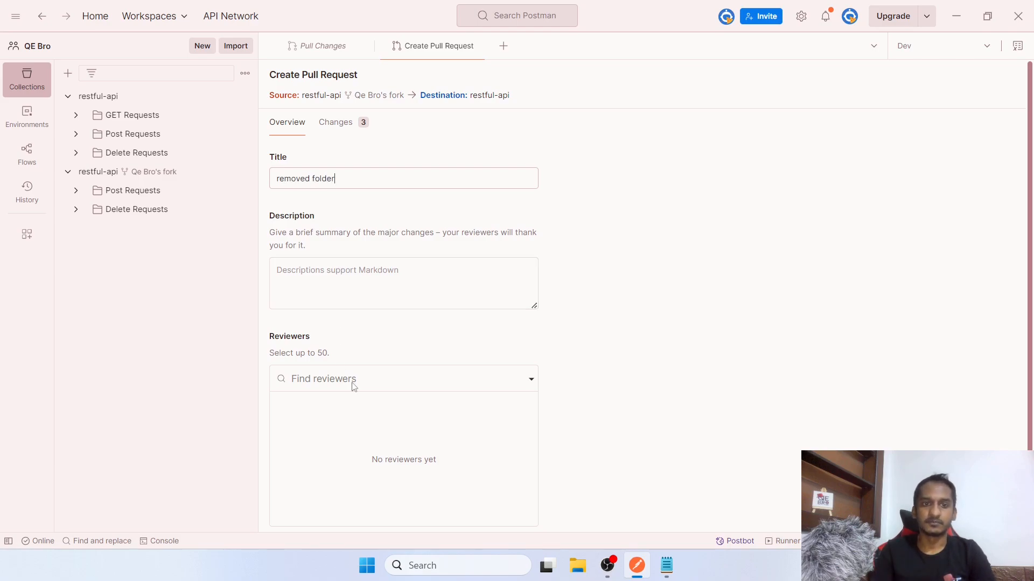
scroll(354, 386, "down", 2)
left_click(364, 343)
left_click(358, 359)
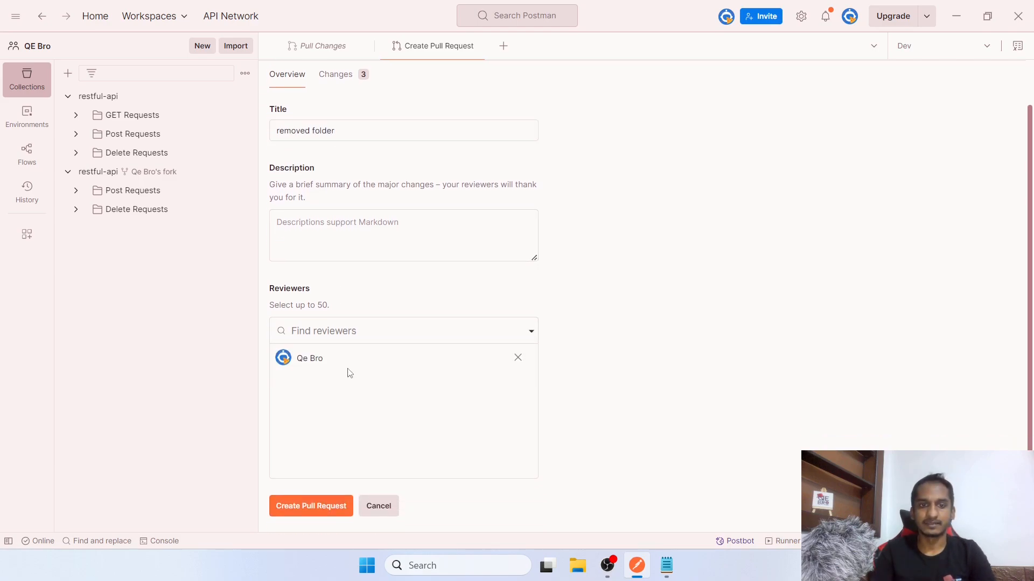
left_click(342, 510)
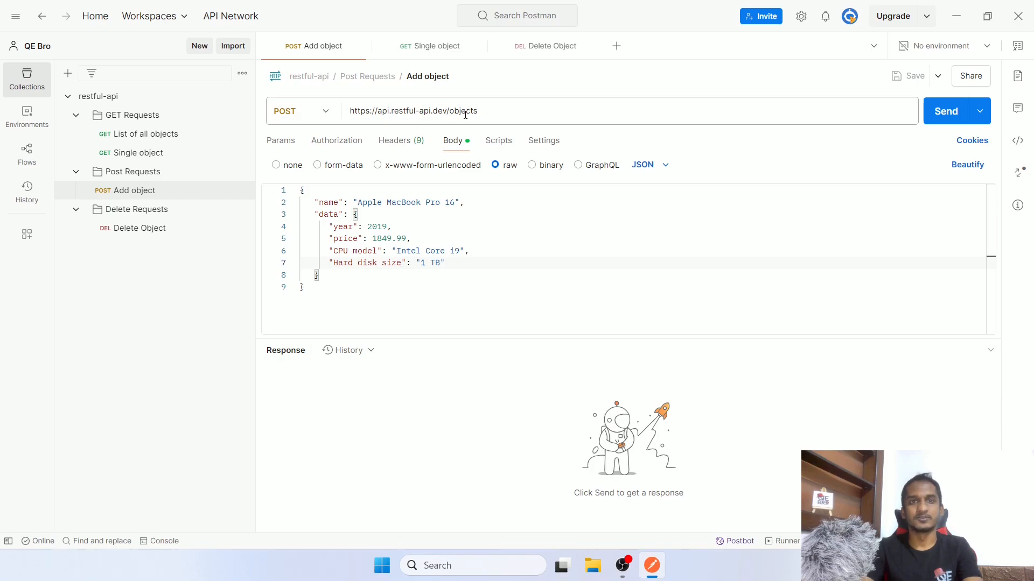
Return to Add object, send it for a 200 OK response, and select the new object id
left_click(443, 52)
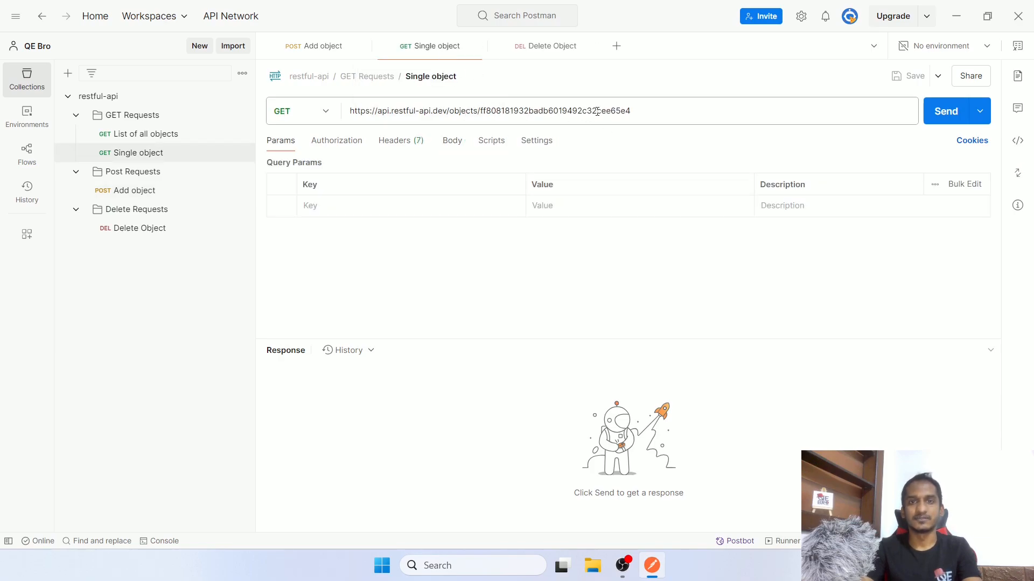
left_click(553, 46)
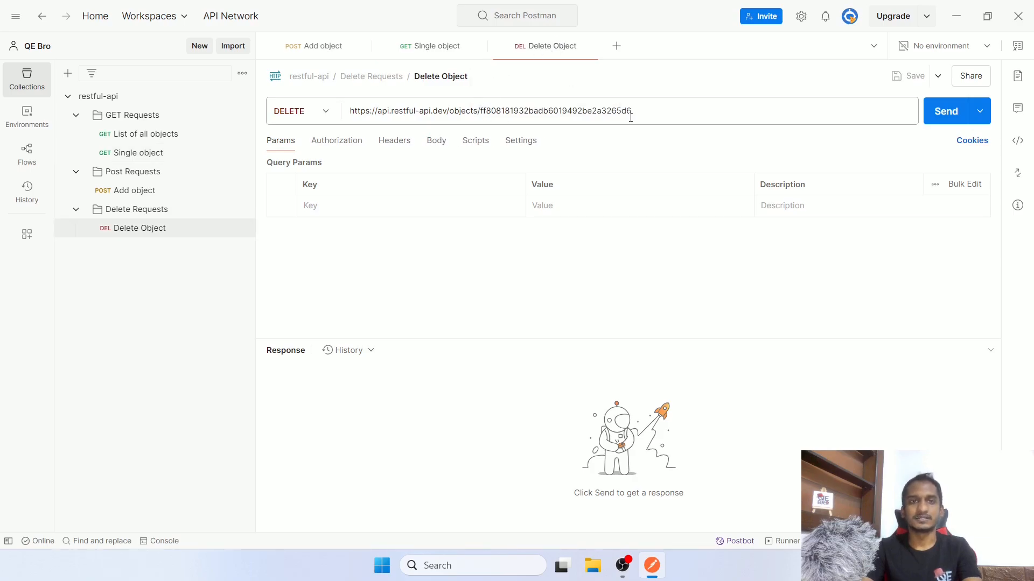
left_click(323, 47)
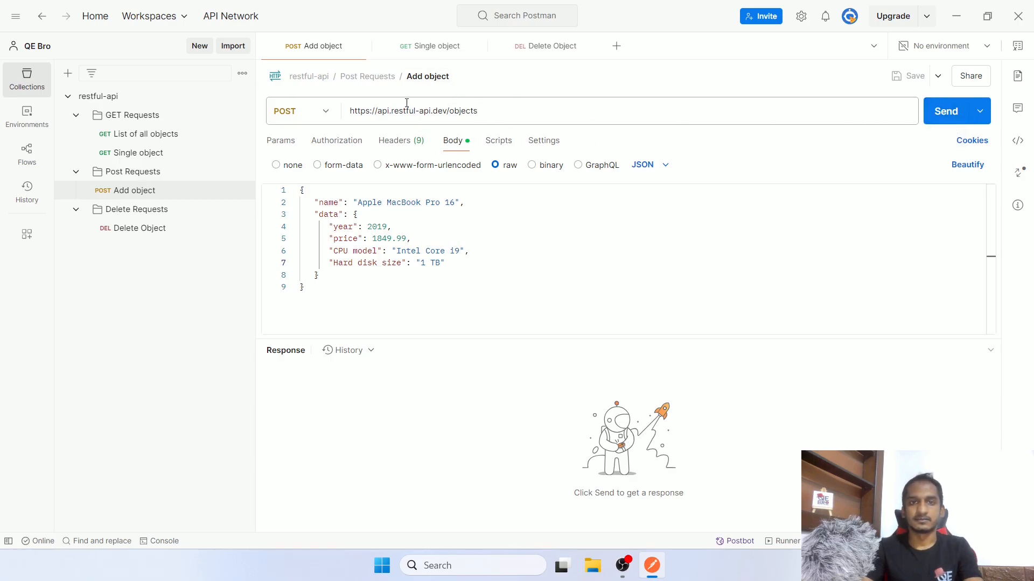
left_click(943, 114)
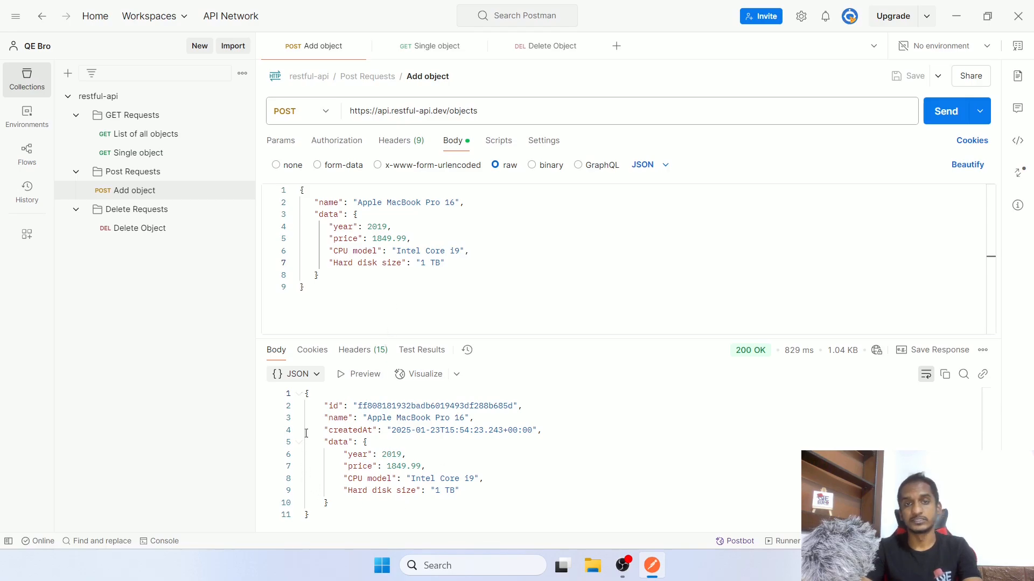
left_click_drag(356, 406, 514, 406)
key("ctrl+c")
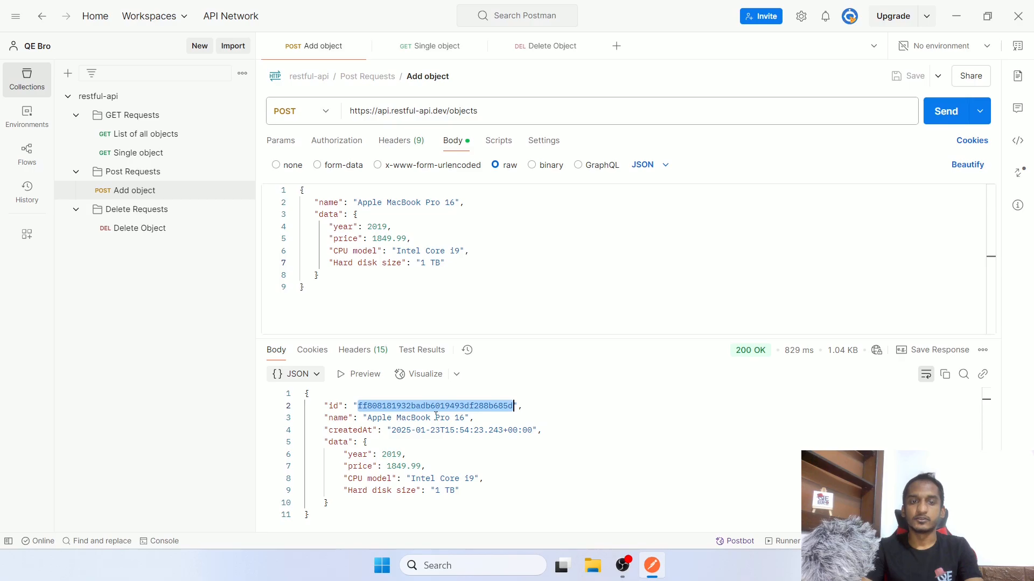
Replace the old id in the Single object URL with the new id and fetch that object
left_click(401, 47)
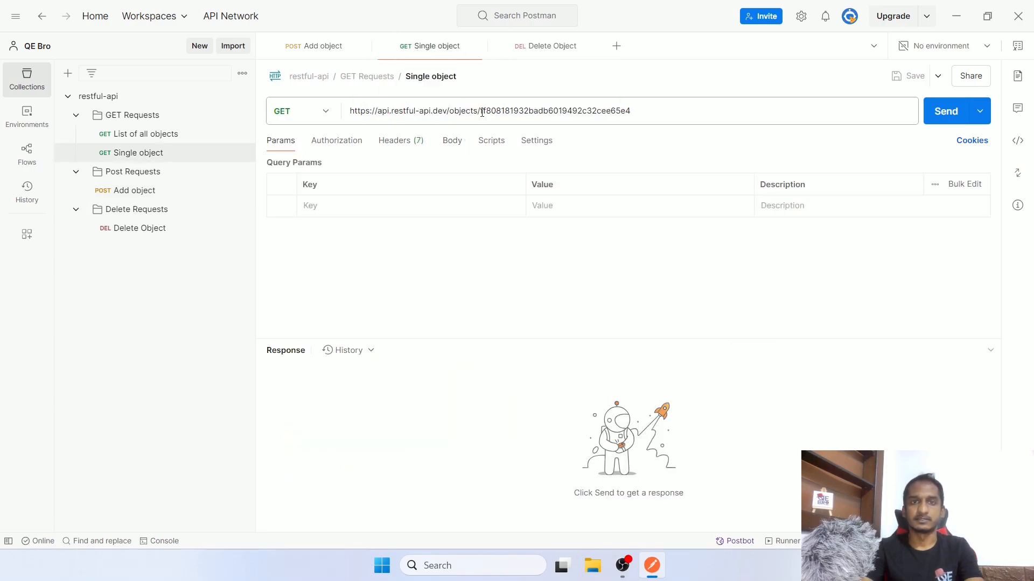
left_click_drag(482, 112, 634, 111)
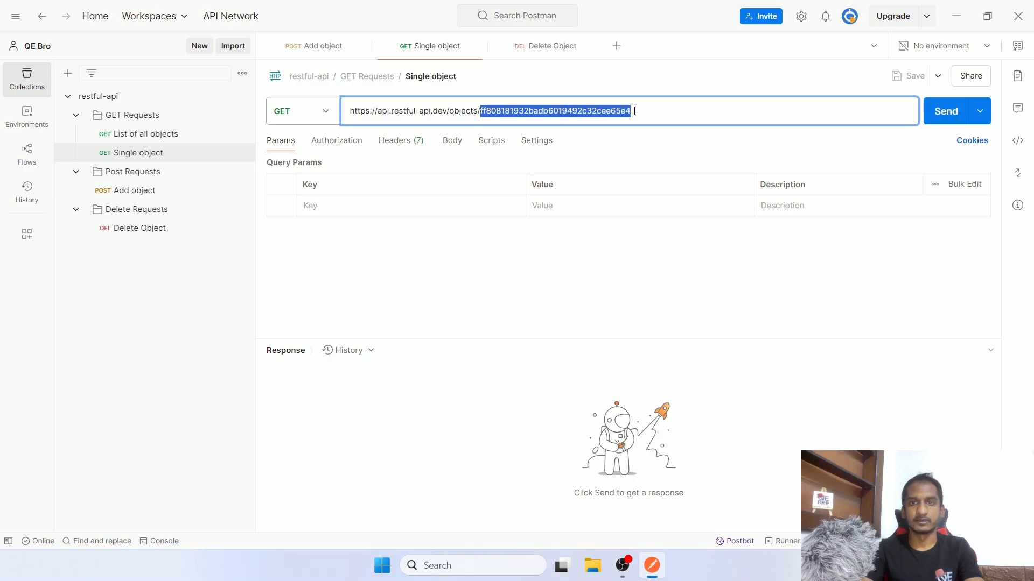
key("ctrl+v")
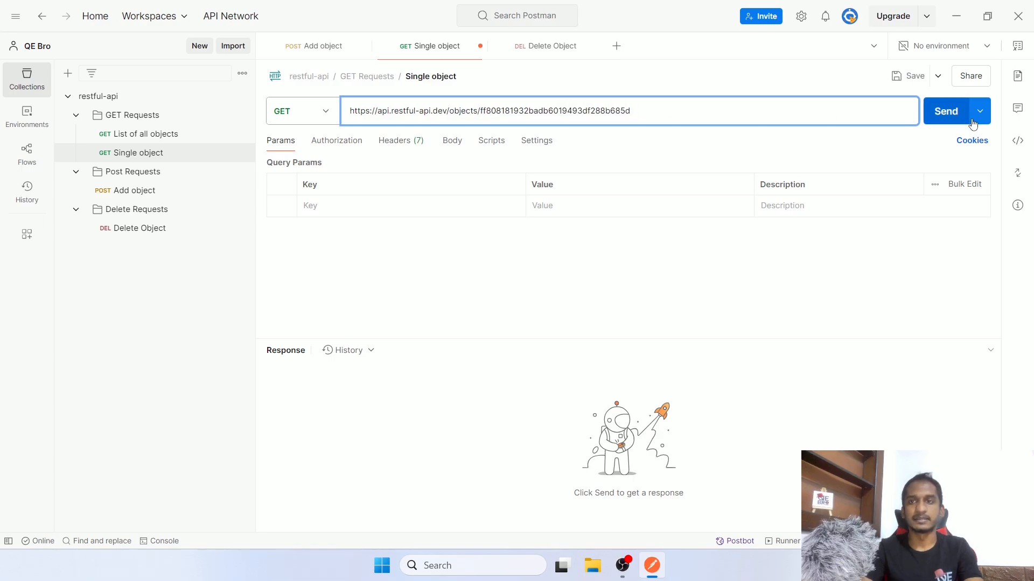
left_click(953, 117)
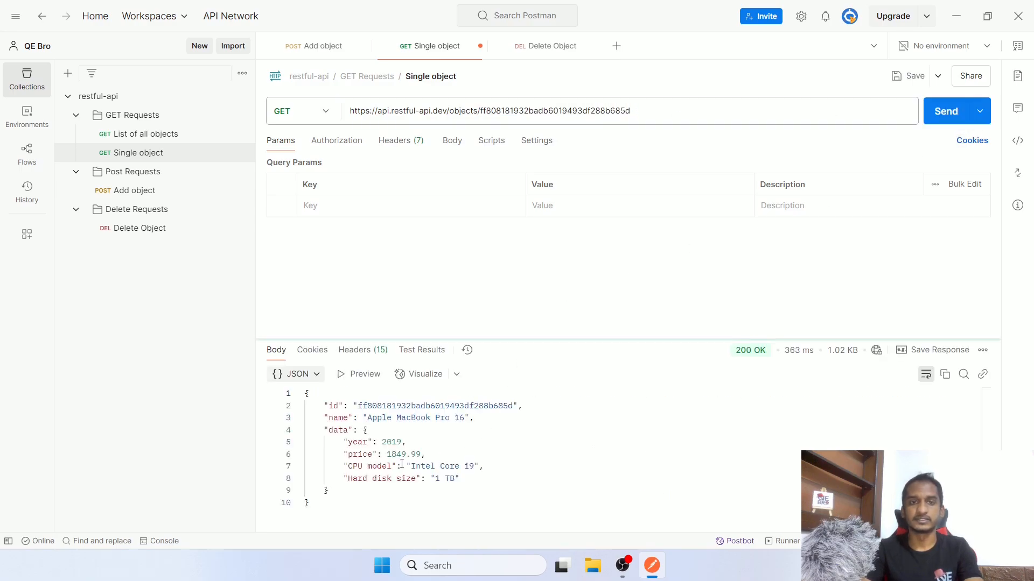
Put the new id in the Delete Object URL, delete the object, and save the request
left_click(556, 47)
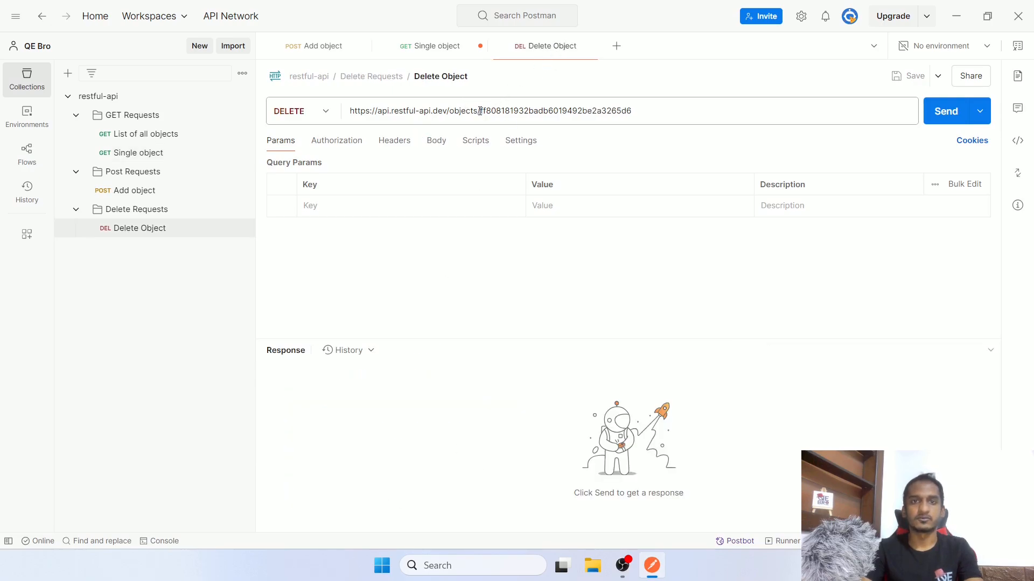
left_click_drag(481, 111, 634, 110)
key("ctrl+v")
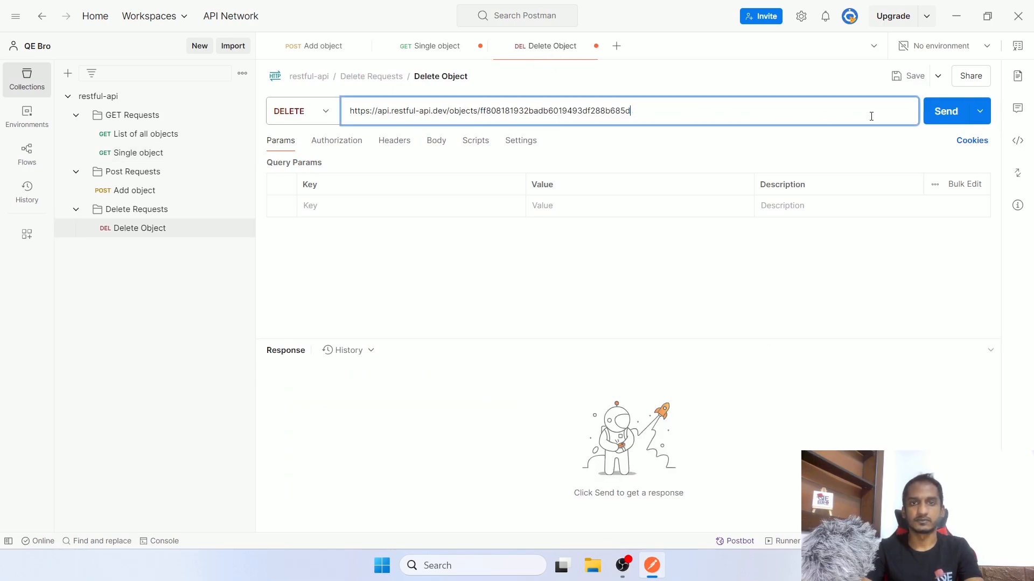
left_click(931, 119)
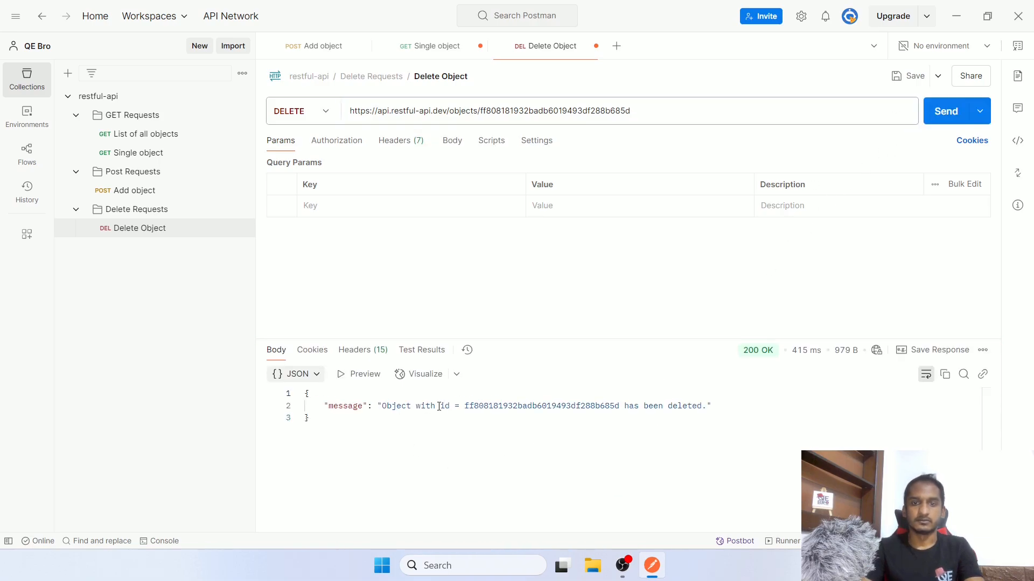
left_click_drag(435, 406, 703, 406)
left_click(763, 409)
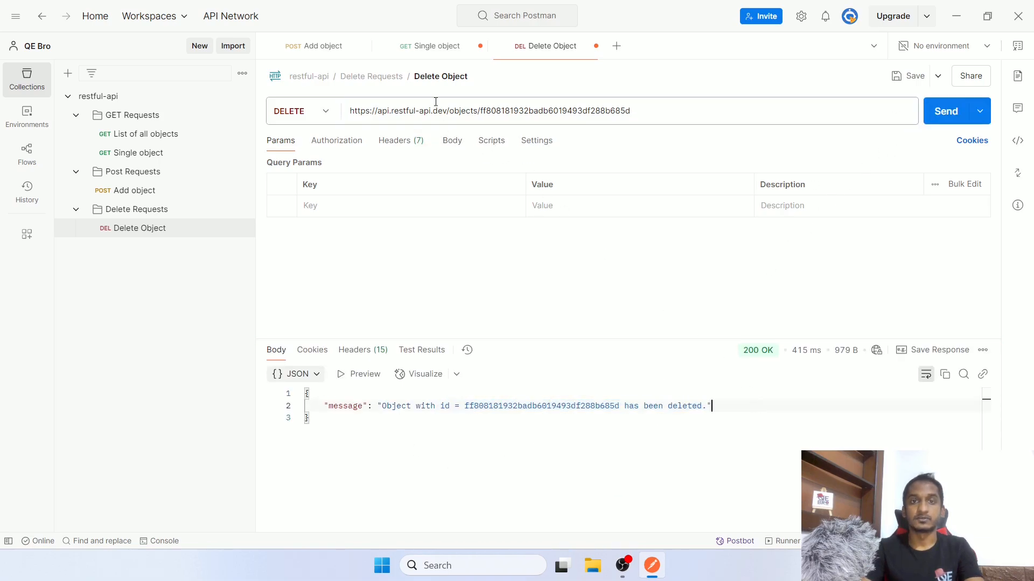
key("ctrl+s")
left_click(436, 50)
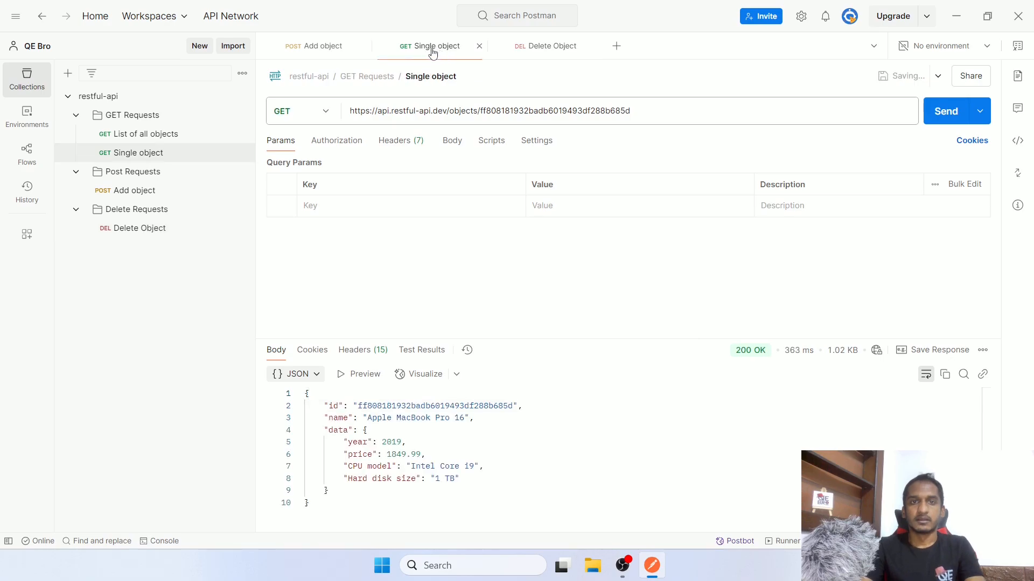
Review the Single object and Delete Object responses, ending back on the Add object 200 OK response
left_click(301, 46)
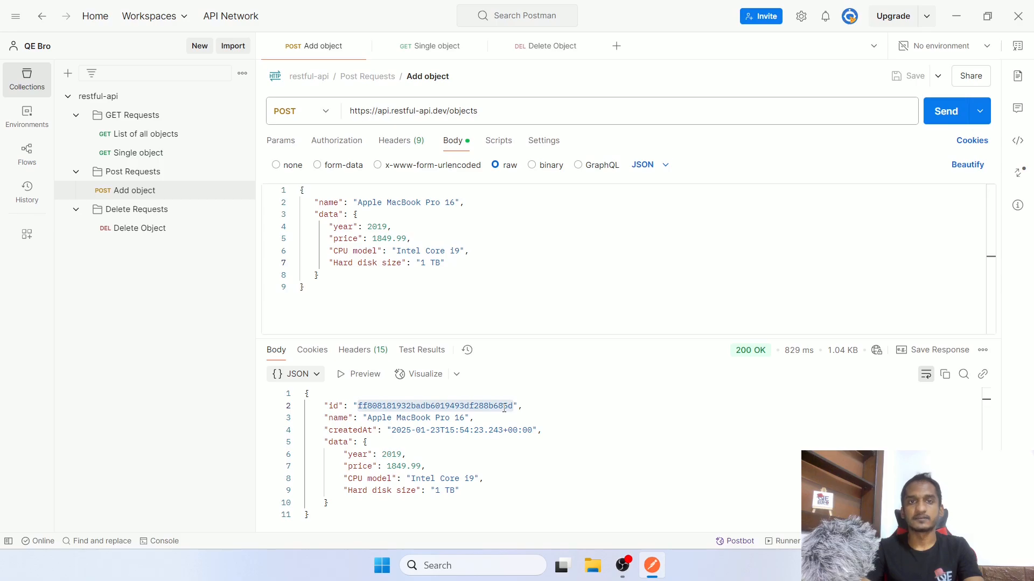
left_click(423, 47)
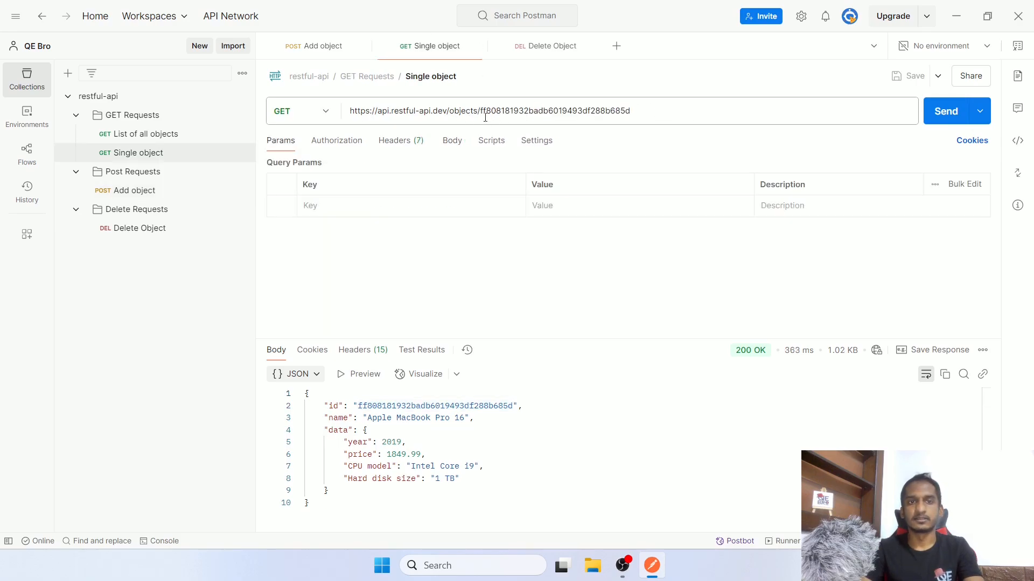
left_click(553, 46)
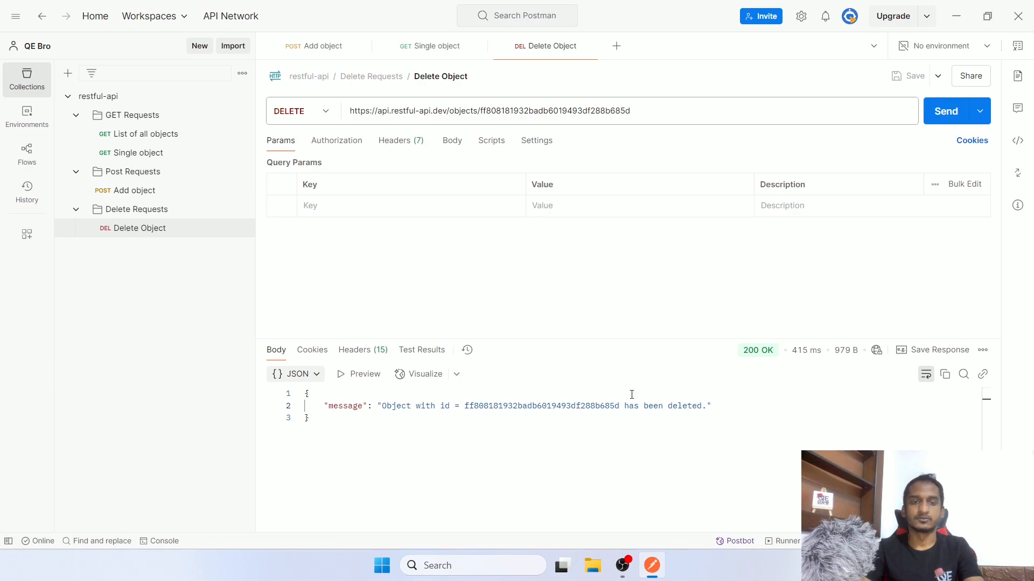
left_click(322, 46)
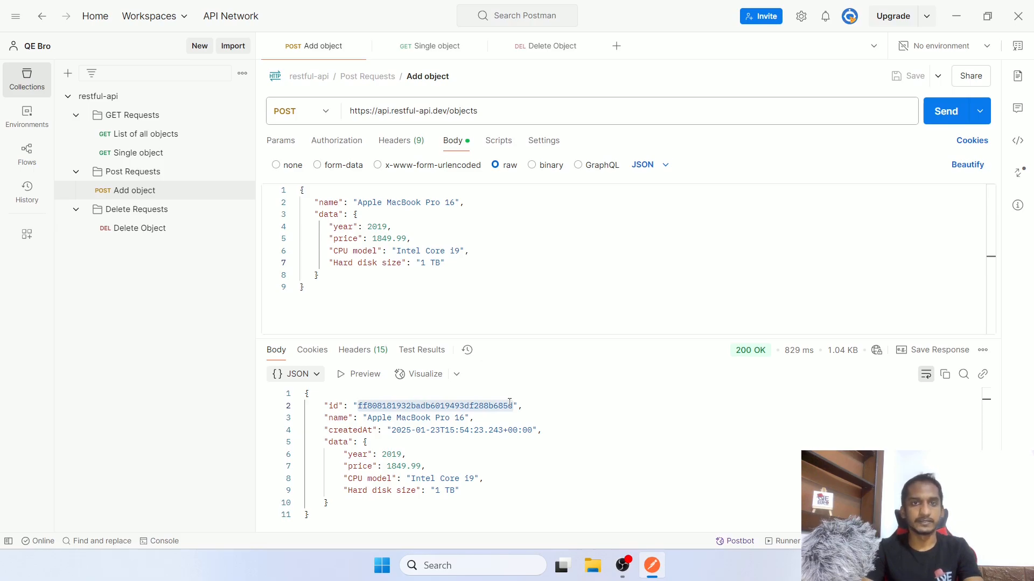
left_click(425, 47)
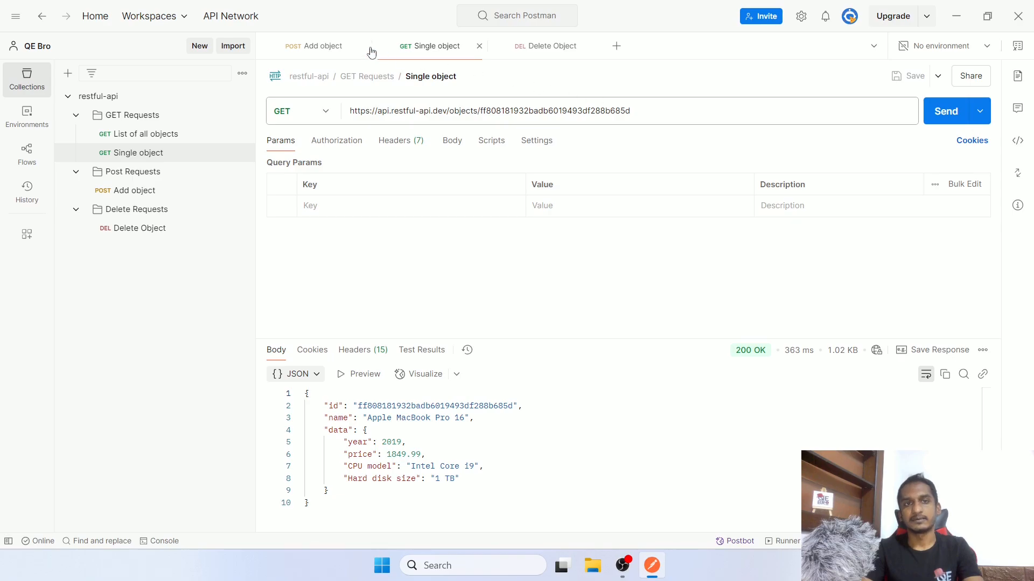
left_click(330, 47)
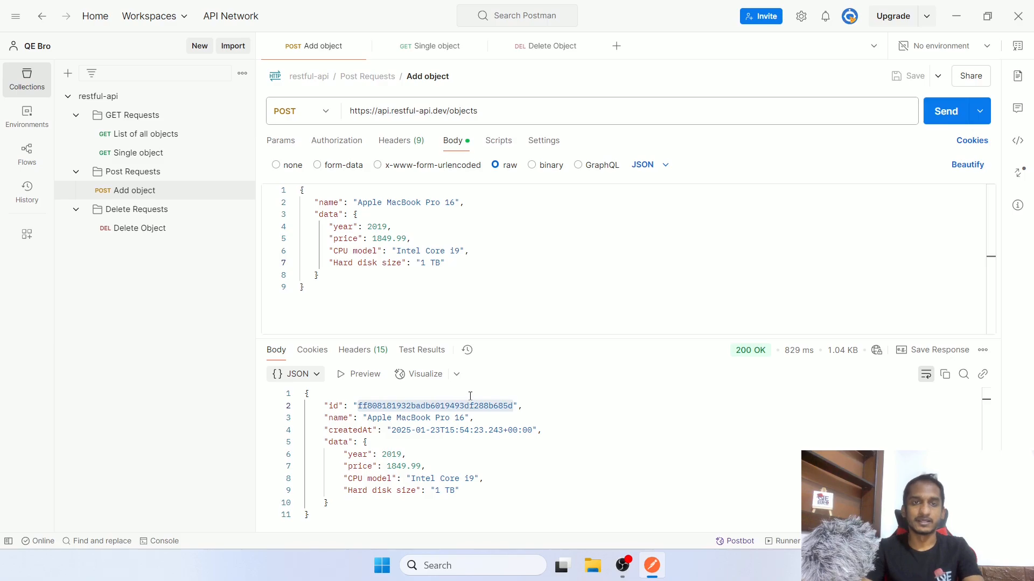
left_click(430, 46)
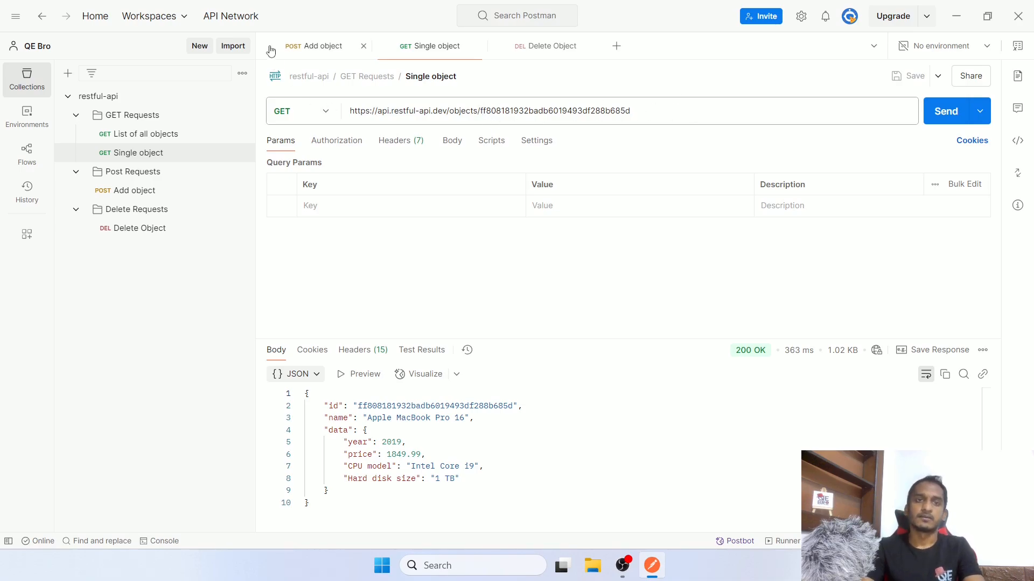
left_click(323, 50)
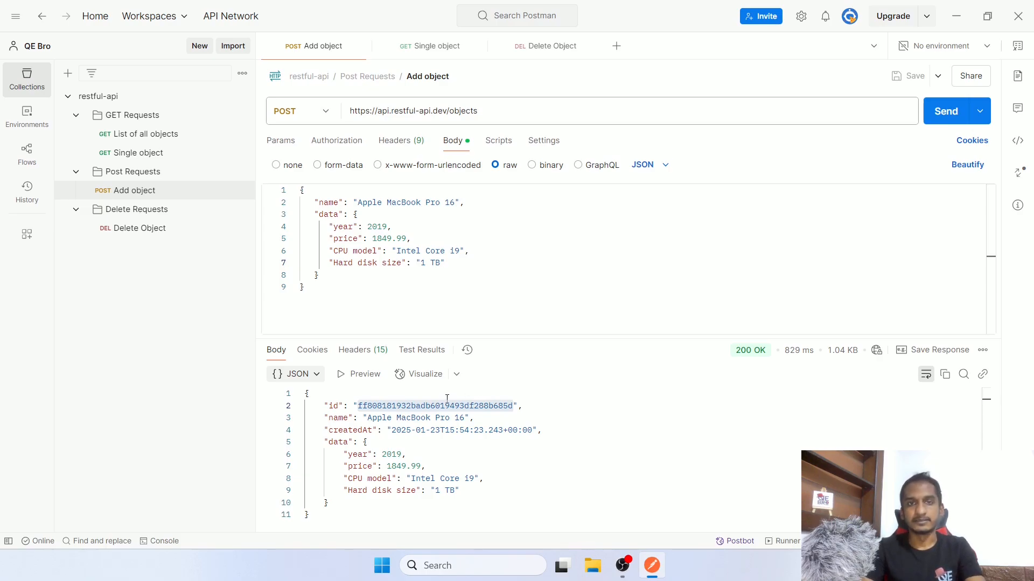
Show the Add object request's Post-response script, which is still empty
left_click(502, 142)
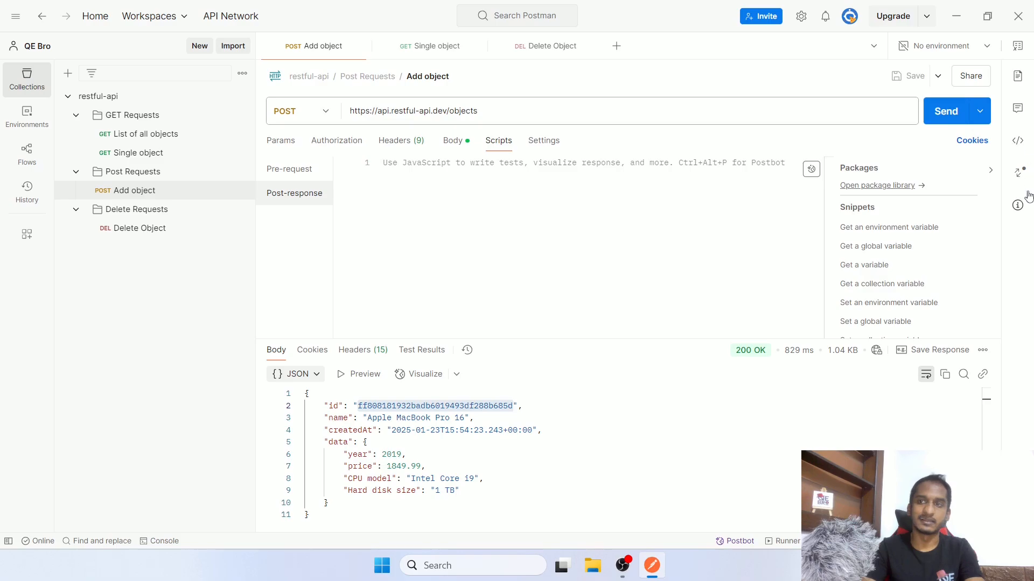
left_click(1019, 50)
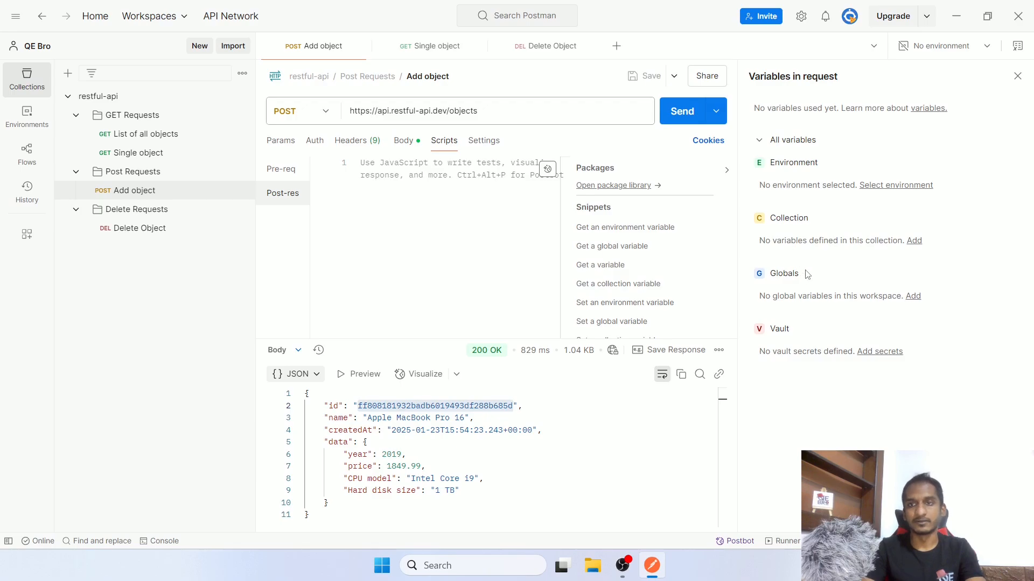
left_click_drag(775, 164, 824, 168)
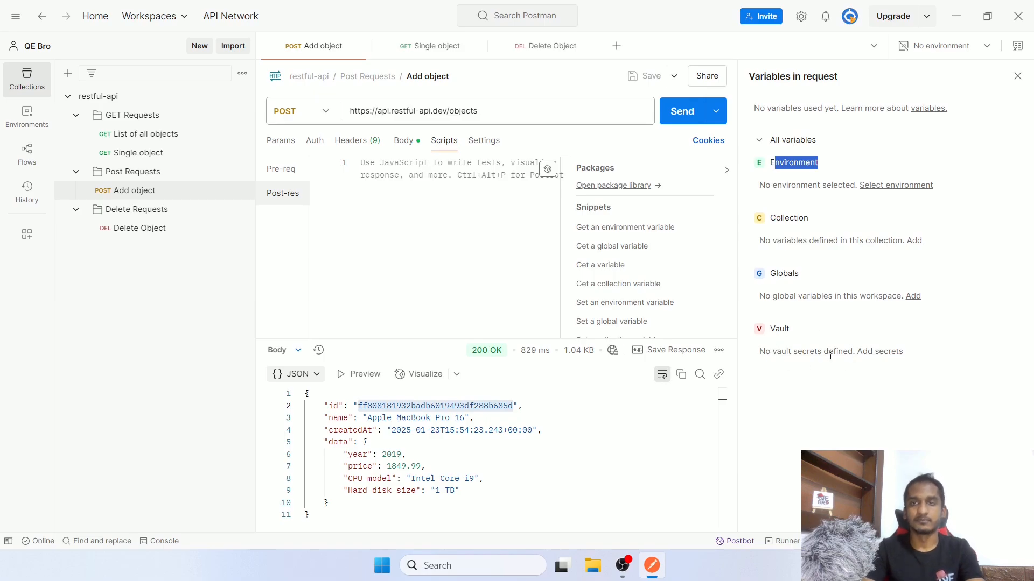
left_click(1018, 76)
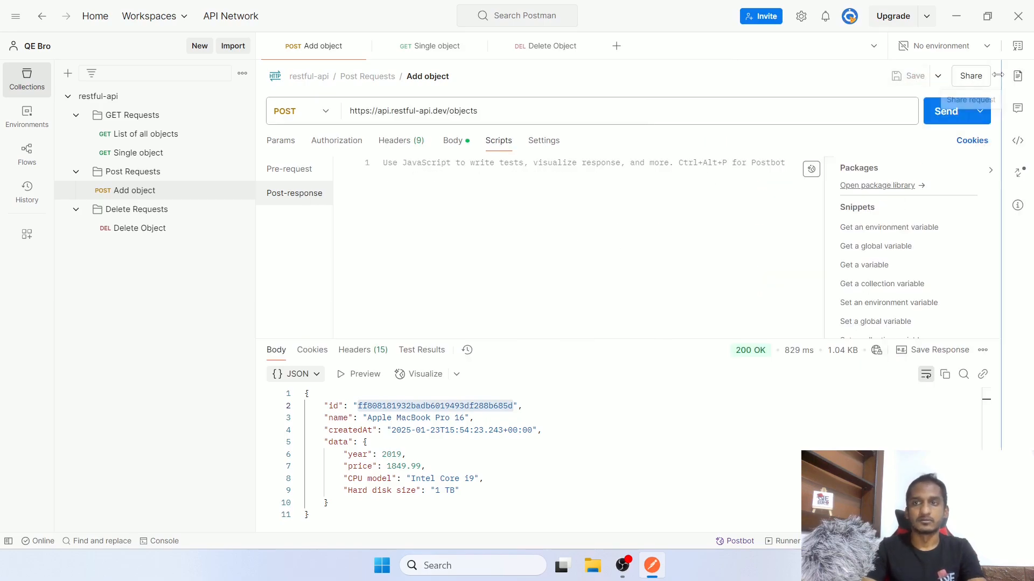
left_click(1018, 47)
left_click(1018, 47)
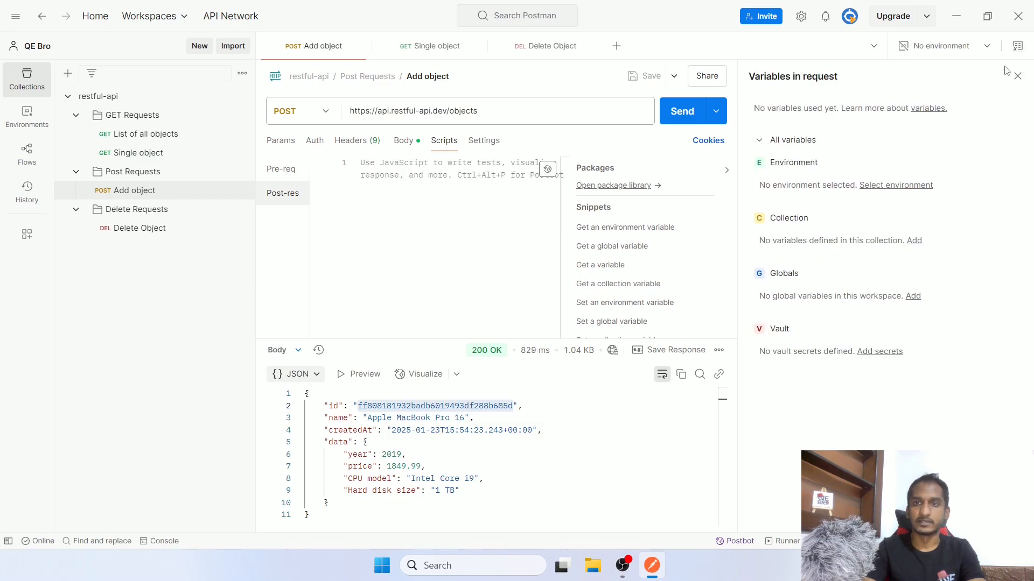
Open the restful-api collection's Variables table and try its name, Initial and Current value cells
left_click(916, 242)
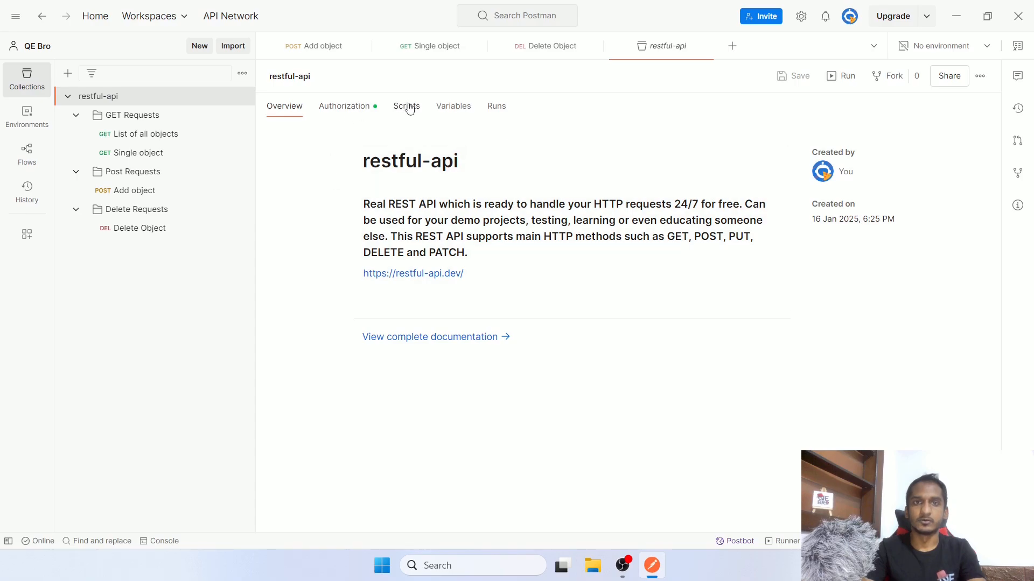
left_click(454, 109)
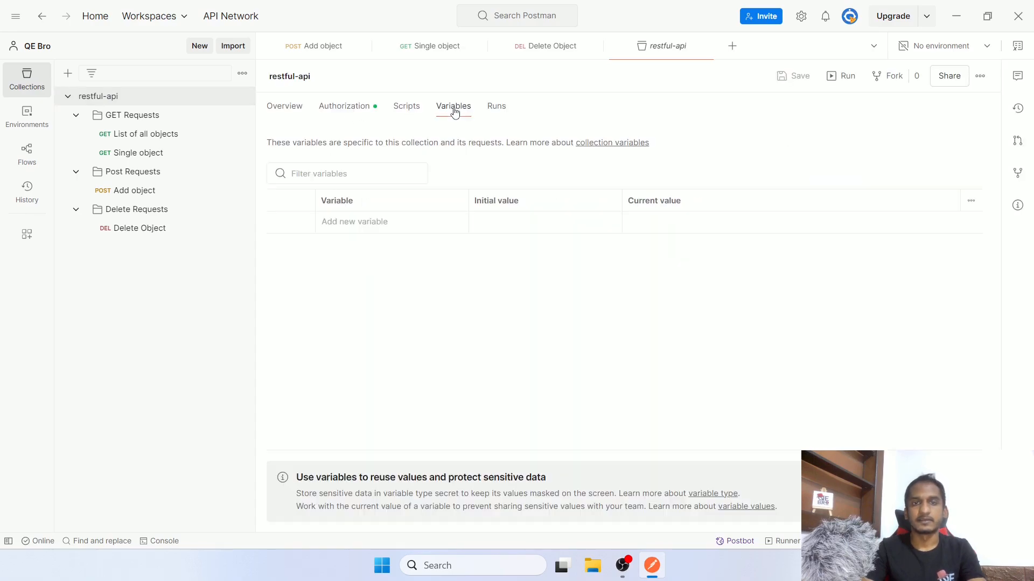
left_click(372, 224)
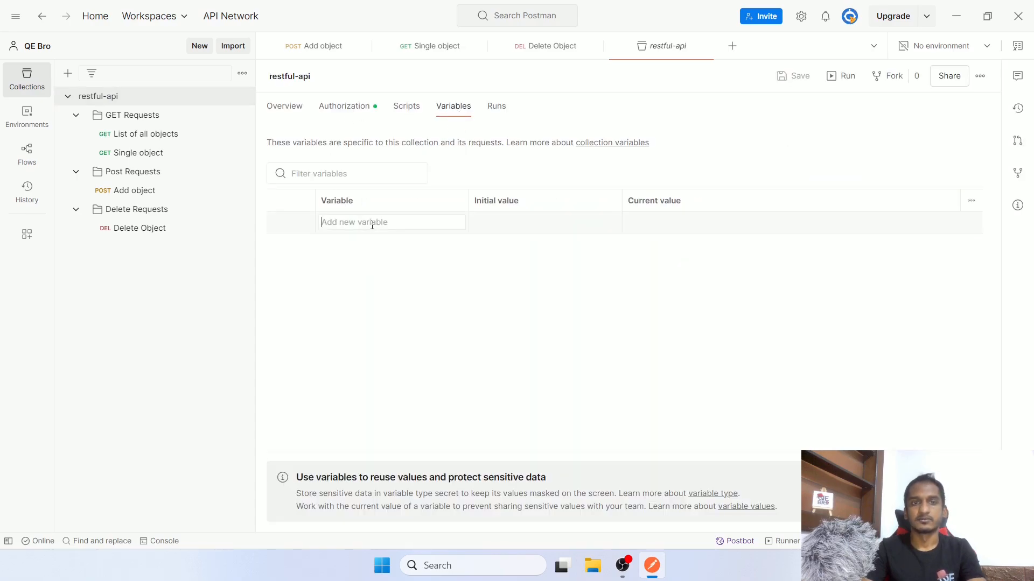
left_click(502, 225)
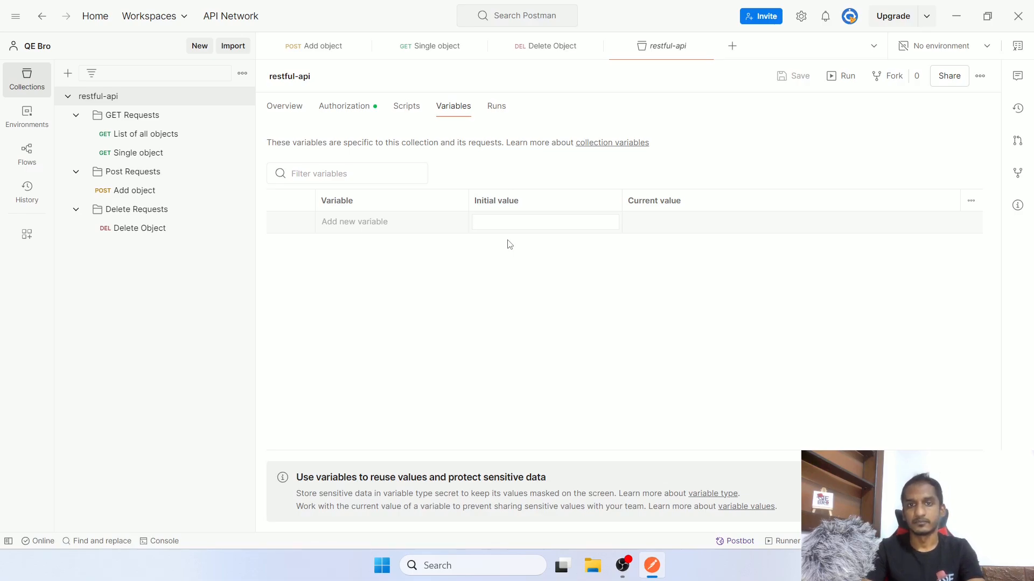
left_click(645, 224)
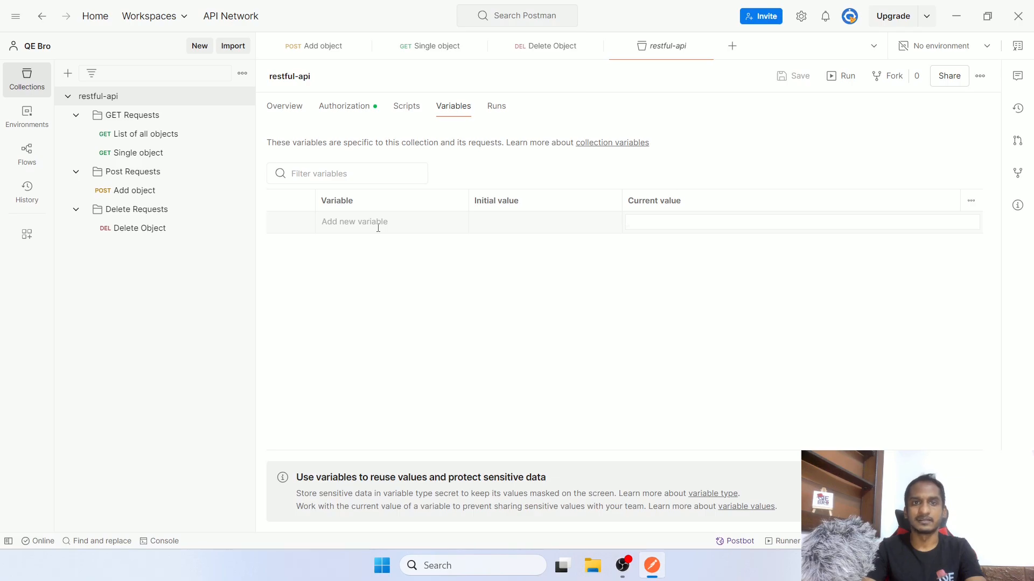
left_click(335, 45)
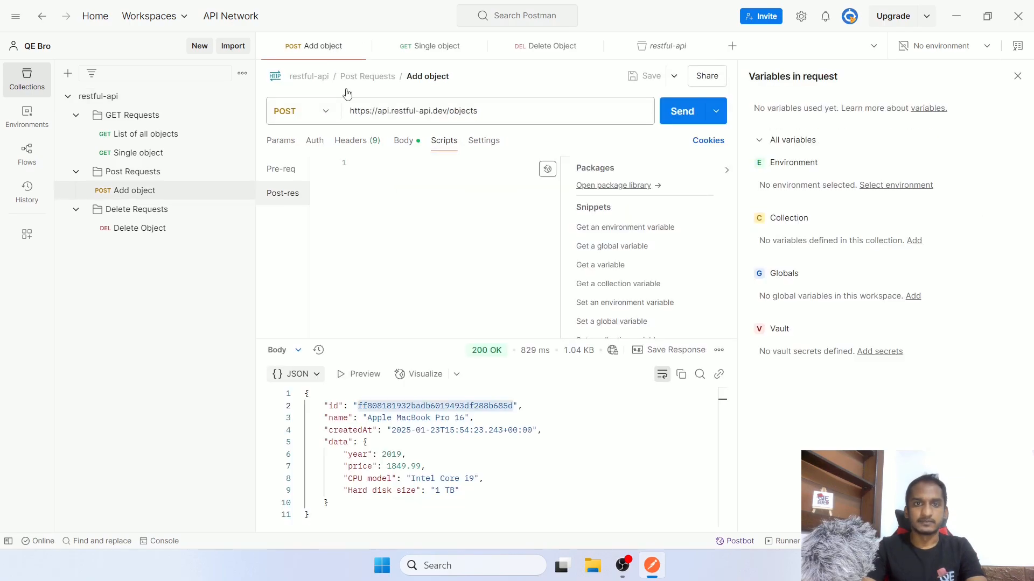
Resend Add object and select the new object id in the response
left_click(676, 118)
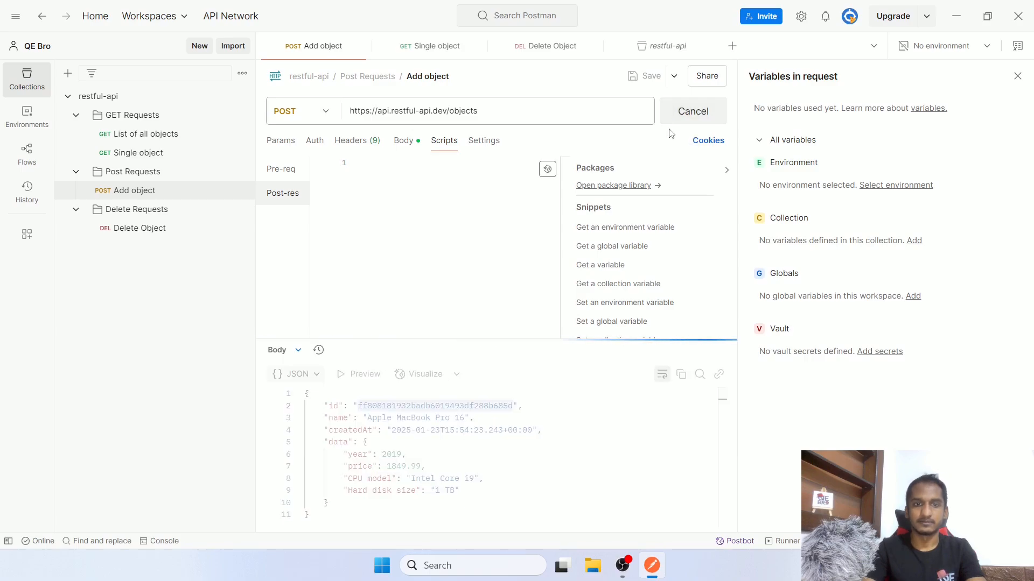
left_click(441, 417)
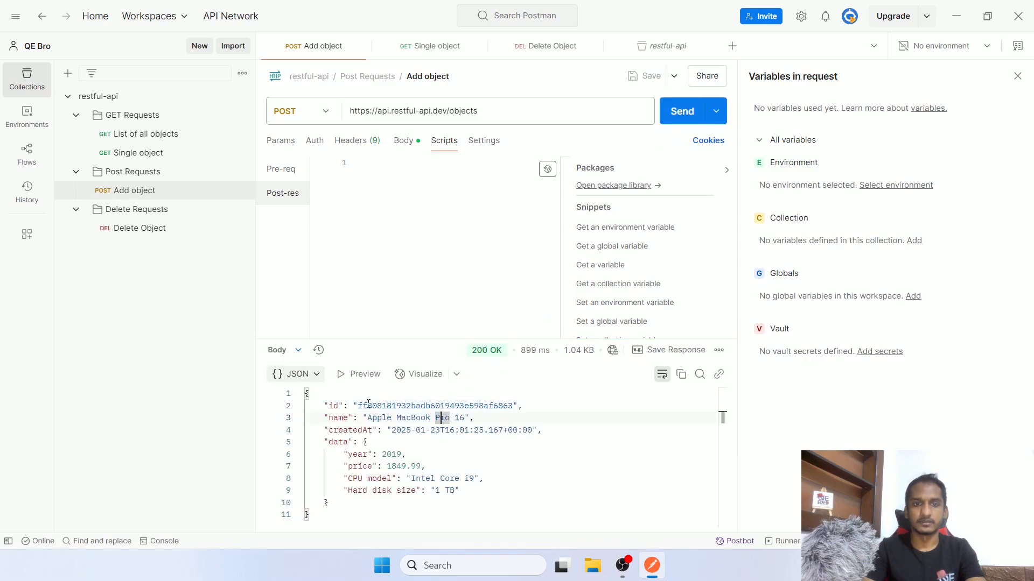
left_click_drag(358, 406, 512, 403)
key("ctrl+c")
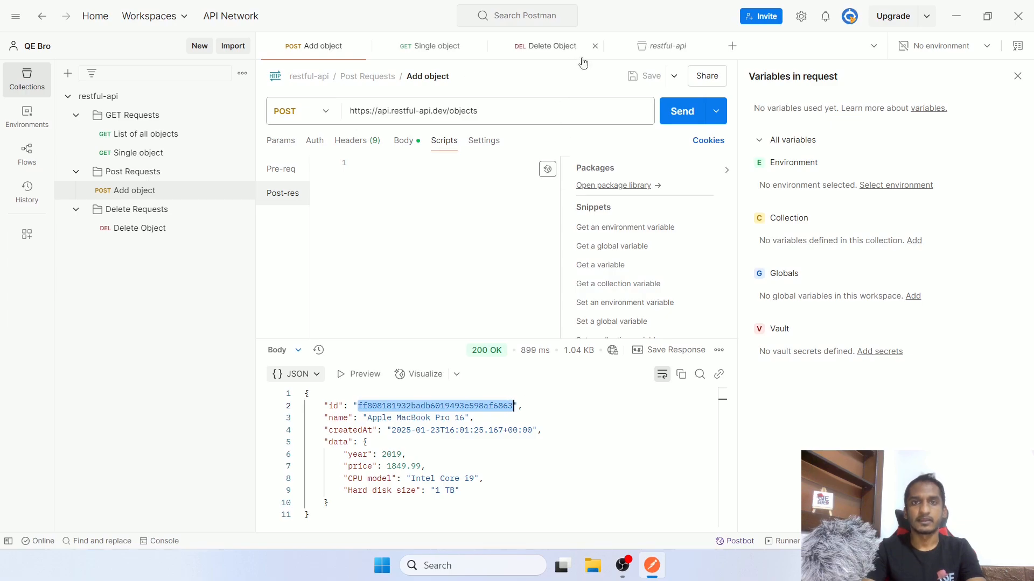
Add collection variable itemId with the copied id as initial and current value, and save
left_click(643, 45)
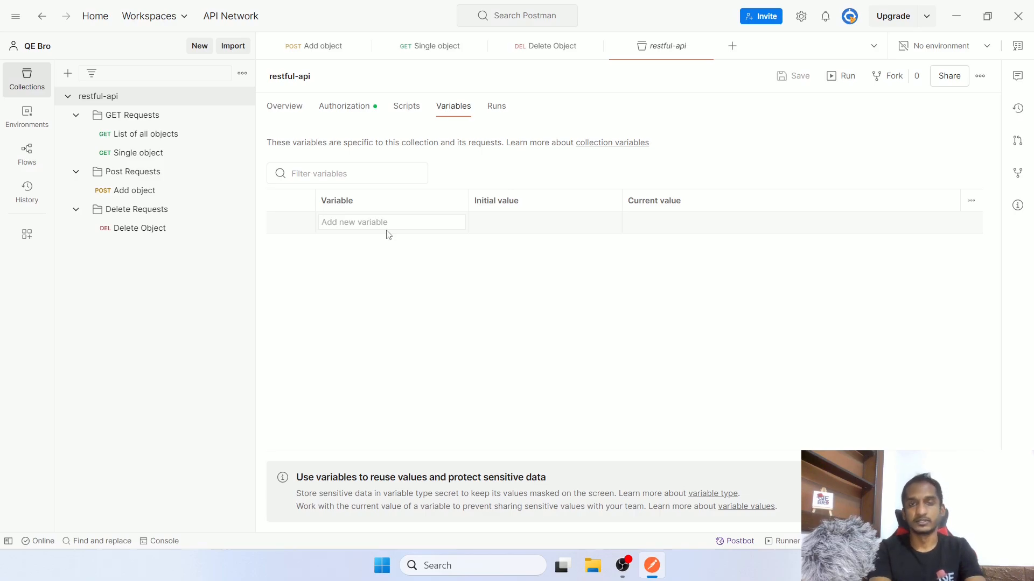
type("itemId")
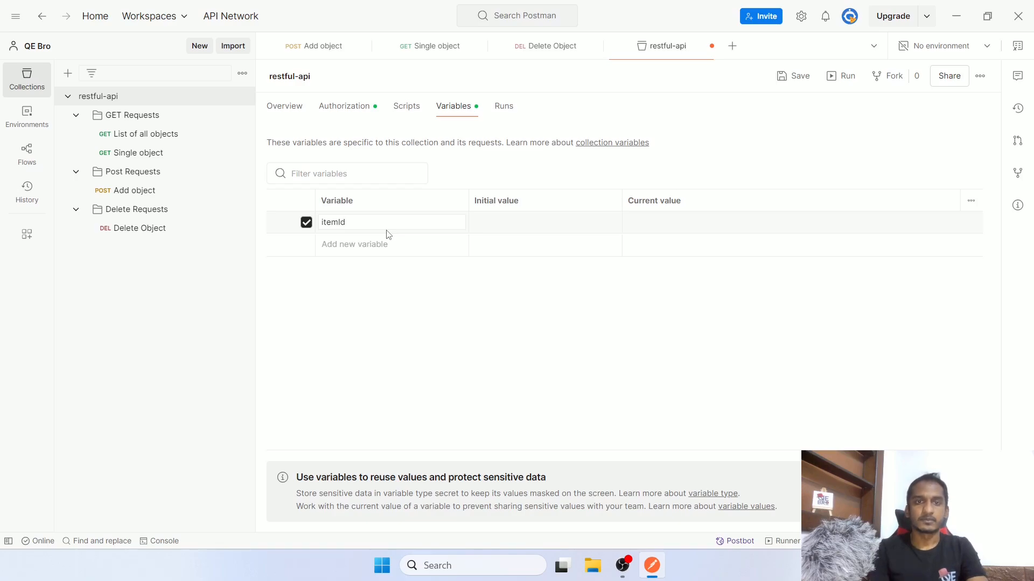
left_click(484, 226)
key("ctrl+v")
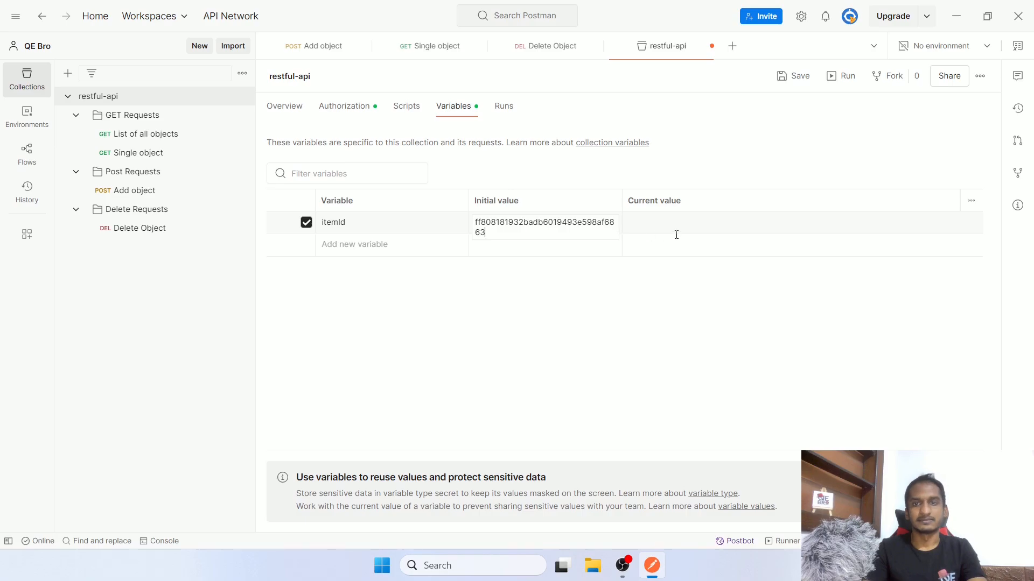
left_click(663, 311)
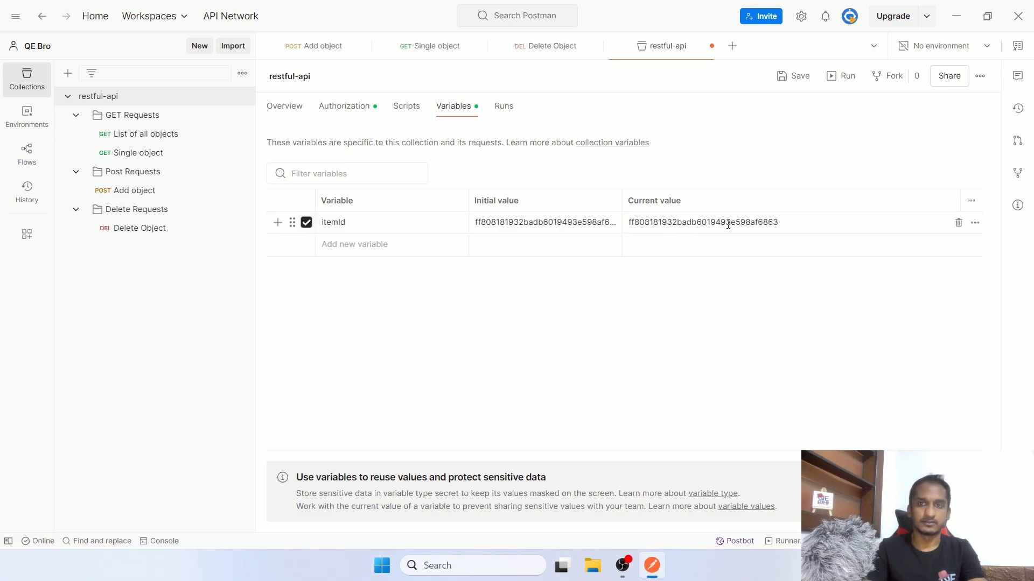
key("ctrl+s")
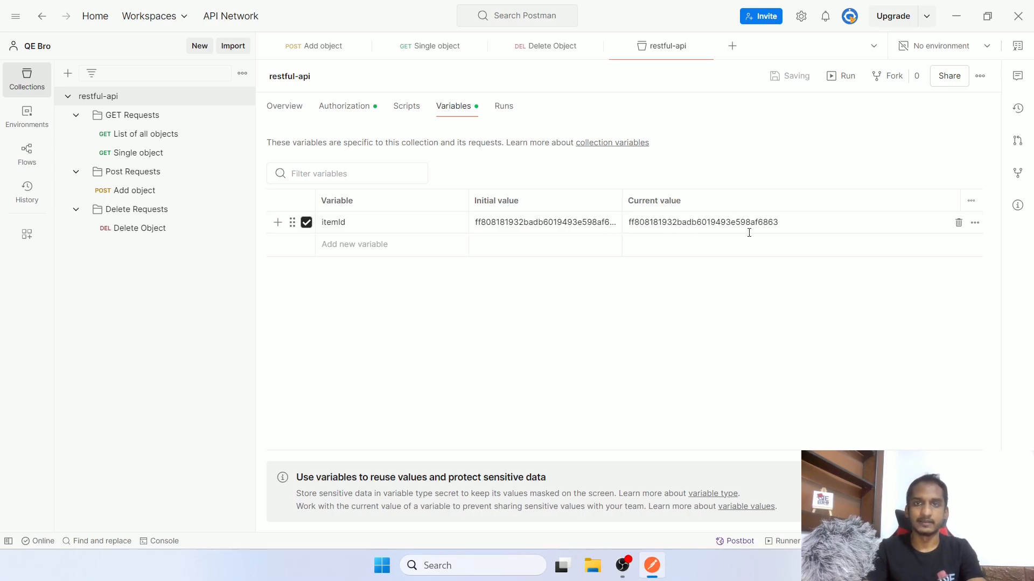
Delete the hard-coded object id from the end of the Single object request URL
left_click(438, 49)
left_click(480, 110)
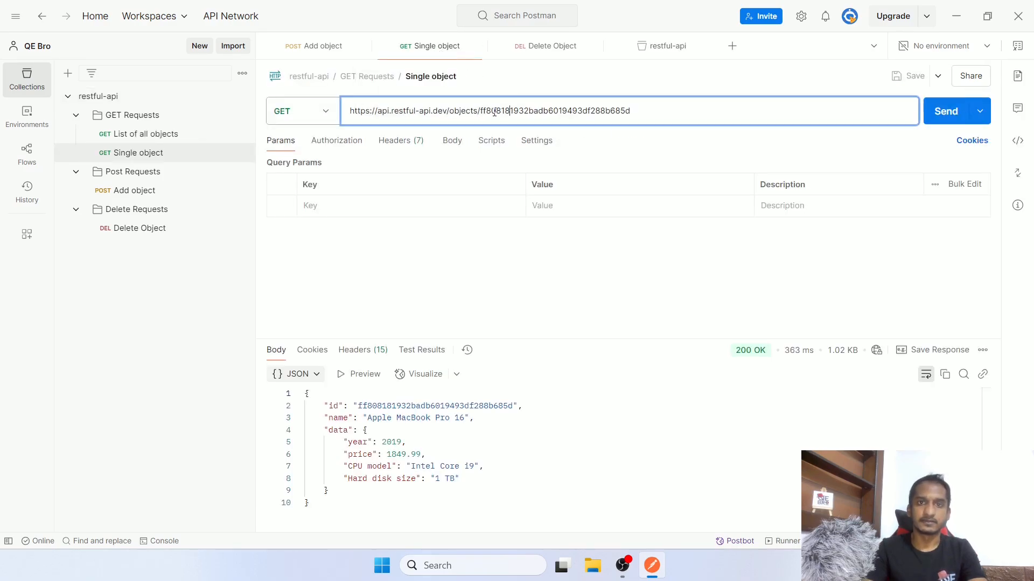
left_click_drag(480, 110, 653, 107)
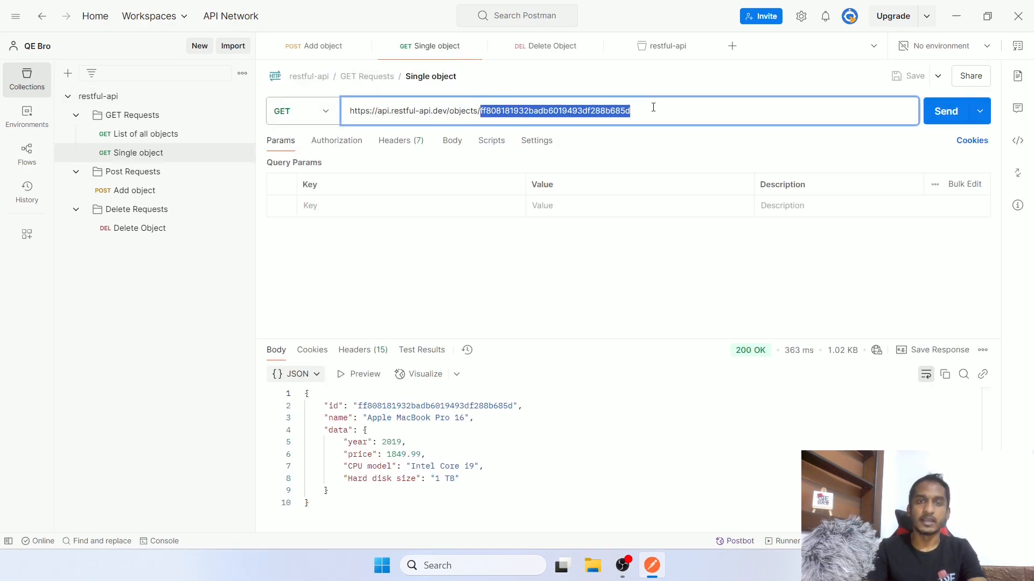
key("BackSpace")
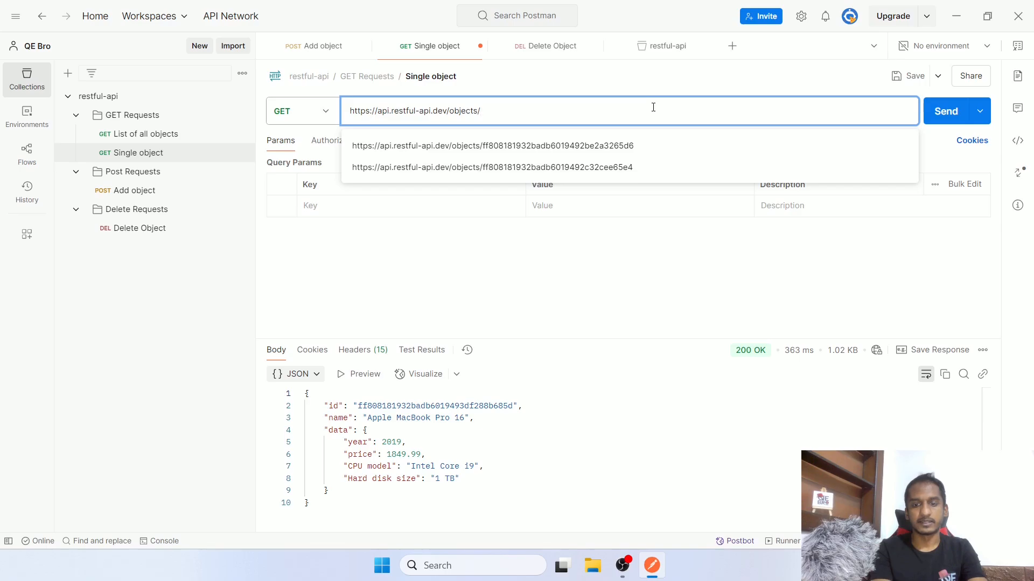
Type {{ at the URL's end and browse the variable suggestions for itemId
type("{{")
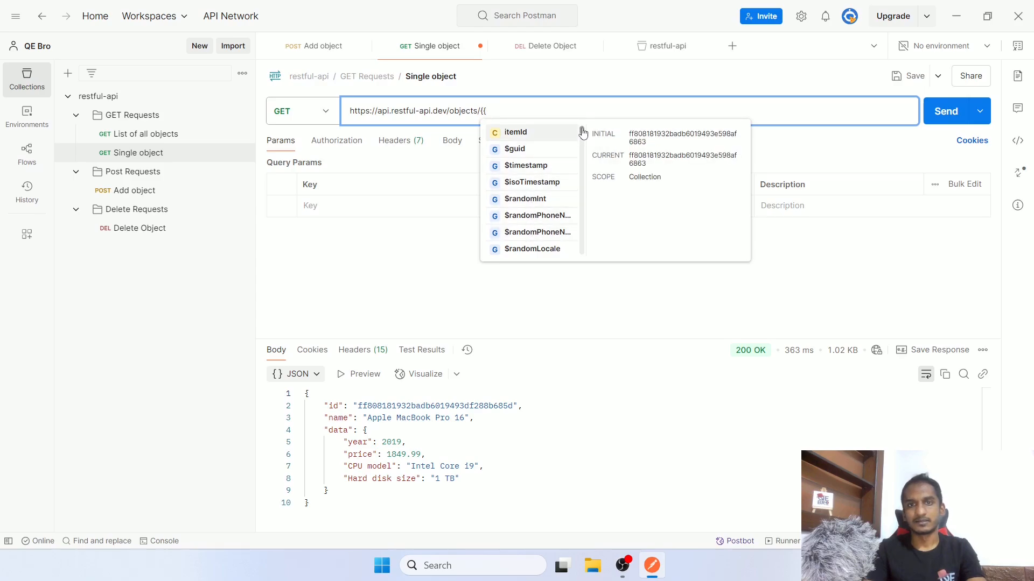
left_click(557, 111)
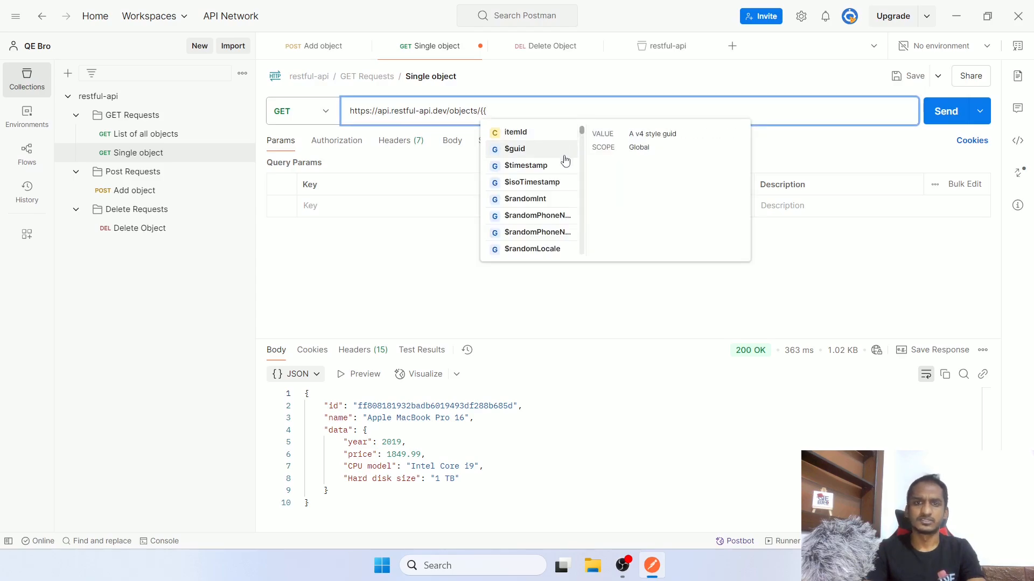
scroll(562, 178, "down", 15)
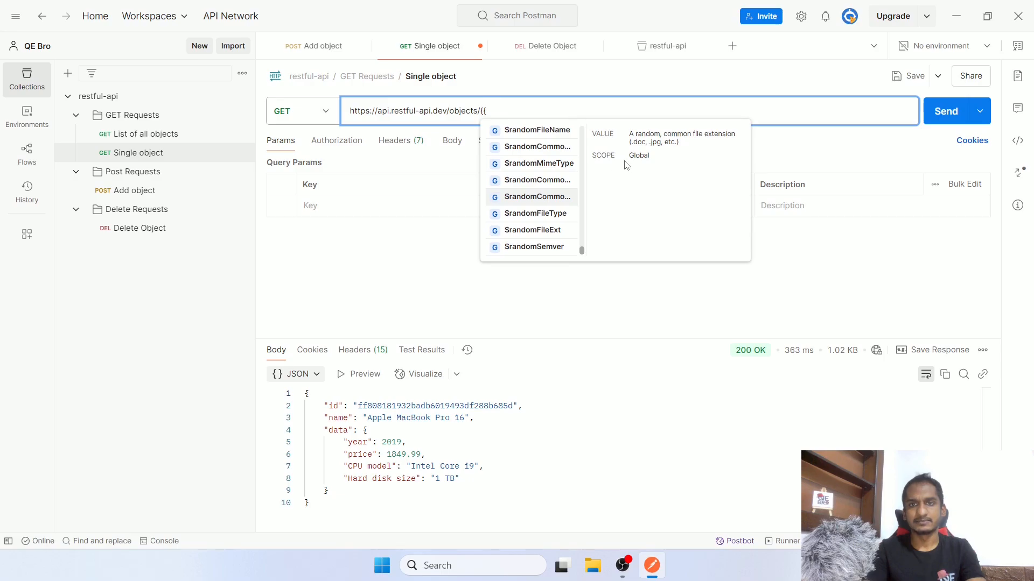
scroll(528, 223, "up", 5)
scroll(527, 228, "up", 10)
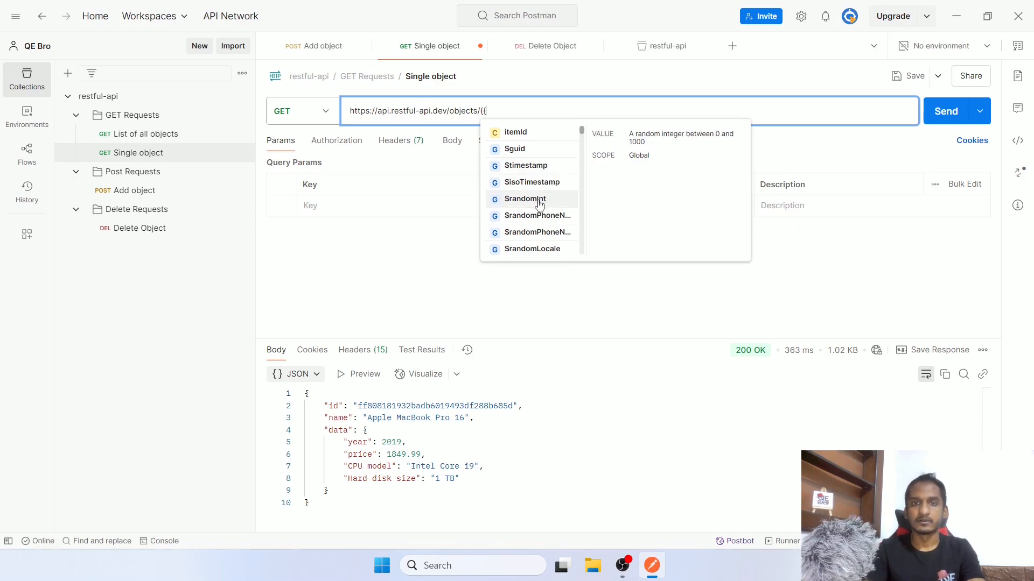
scroll(539, 199, "down", 5)
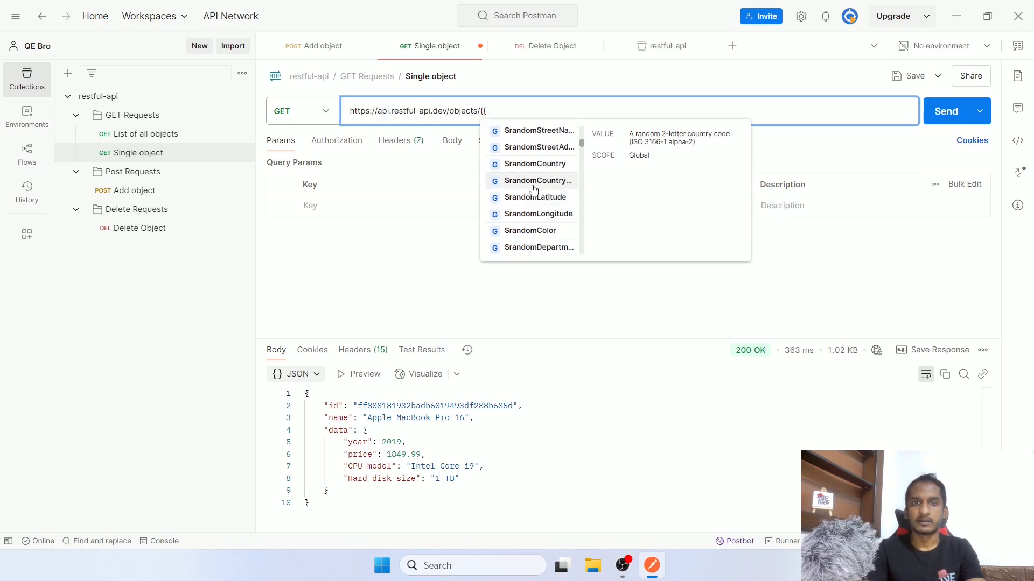
scroll(534, 190, "down", 8)
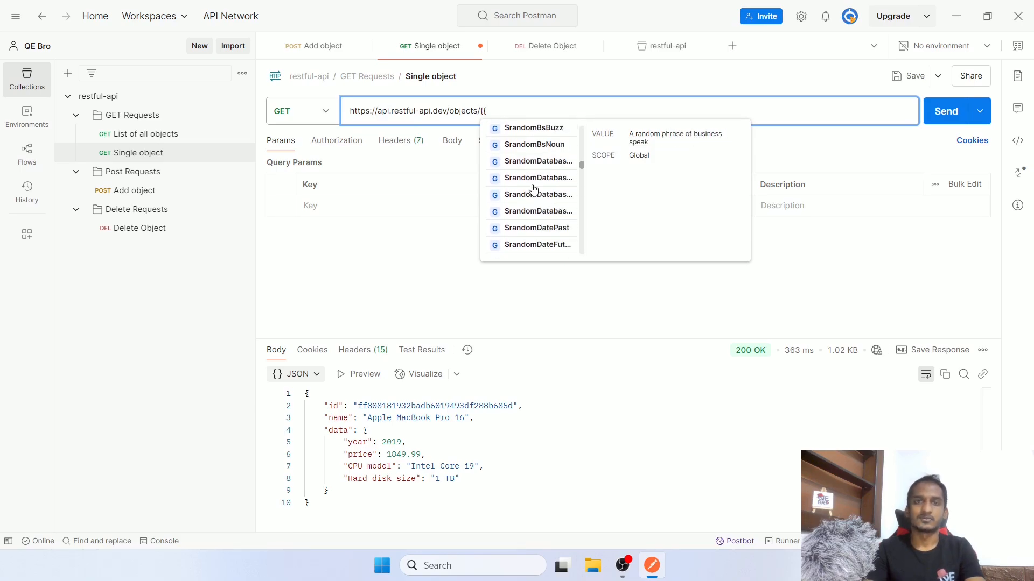
scroll(533, 191, "up", 13)
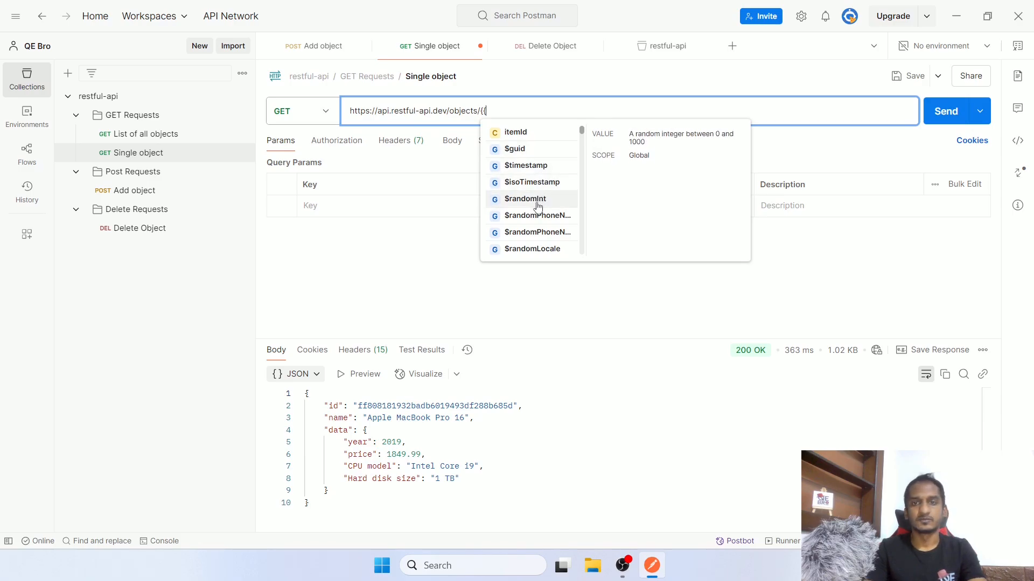
scroll(538, 206, "down", 5)
scroll(538, 206, "down", 7)
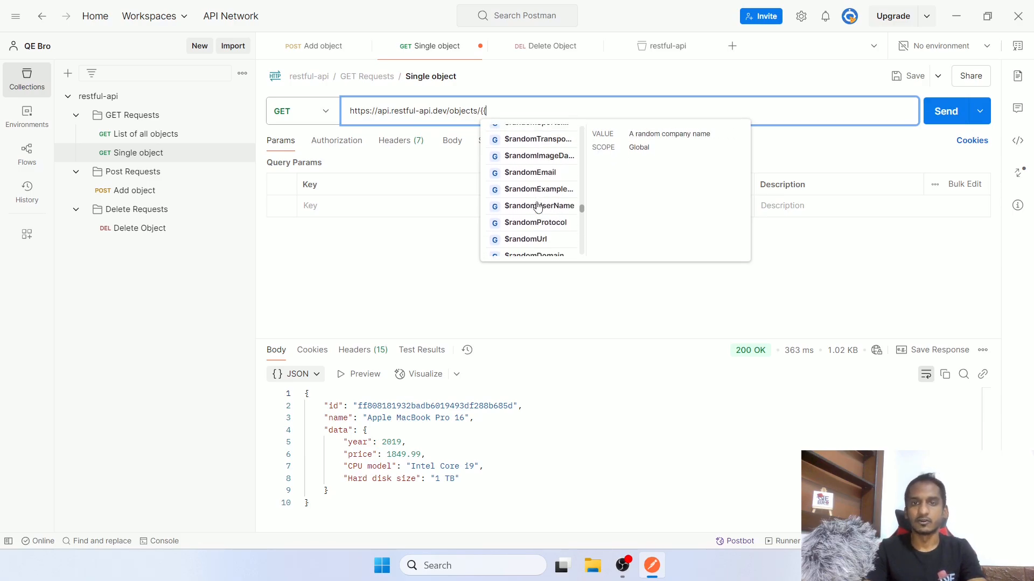
scroll(538, 204, "up", 12)
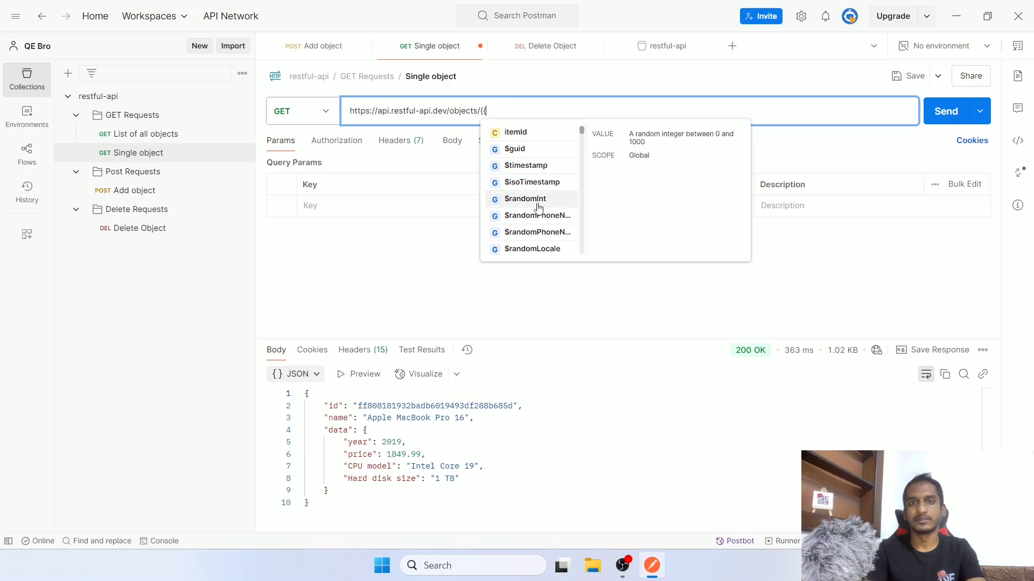
Insert {{itemId}} at the end of the Single object URL and send it, returning the MacBook object
left_click(526, 134)
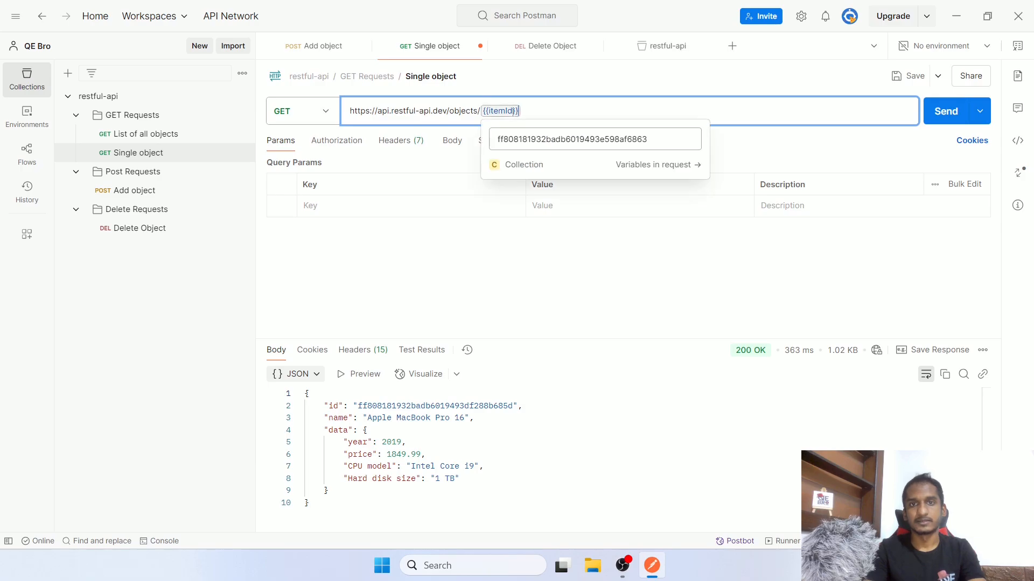
mouse_move(488, 111)
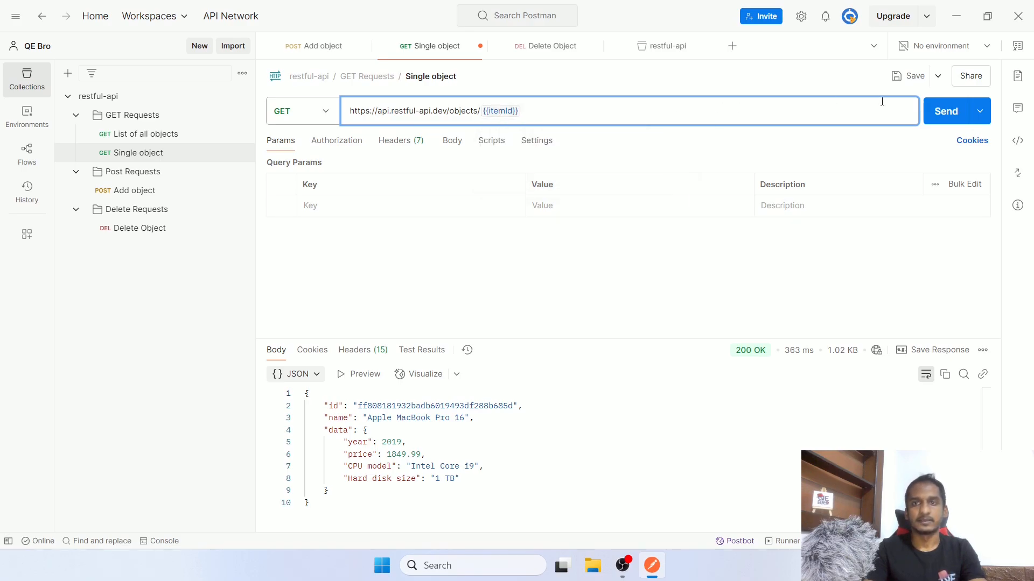
left_click(942, 114)
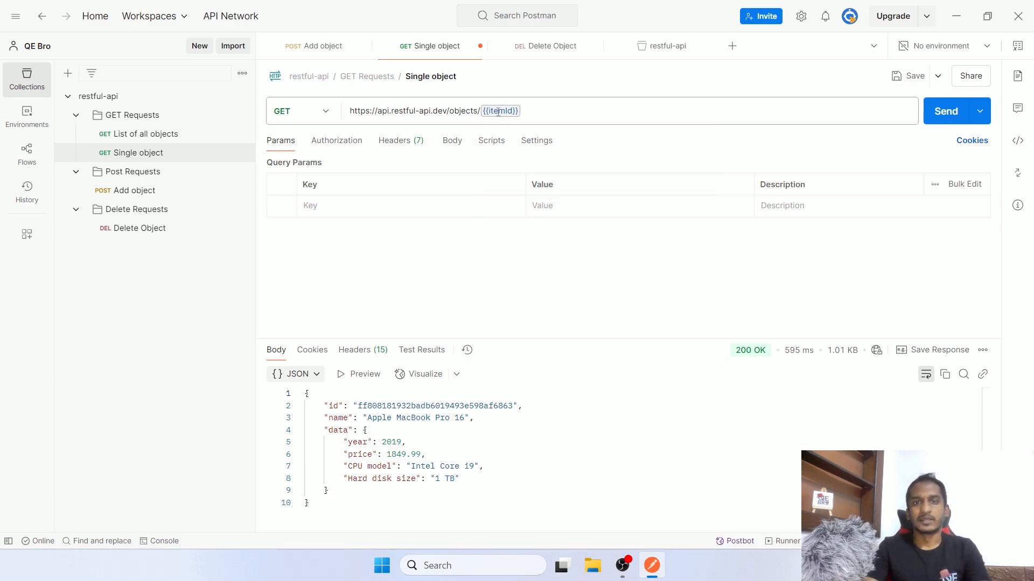
mouse_move(502, 113)
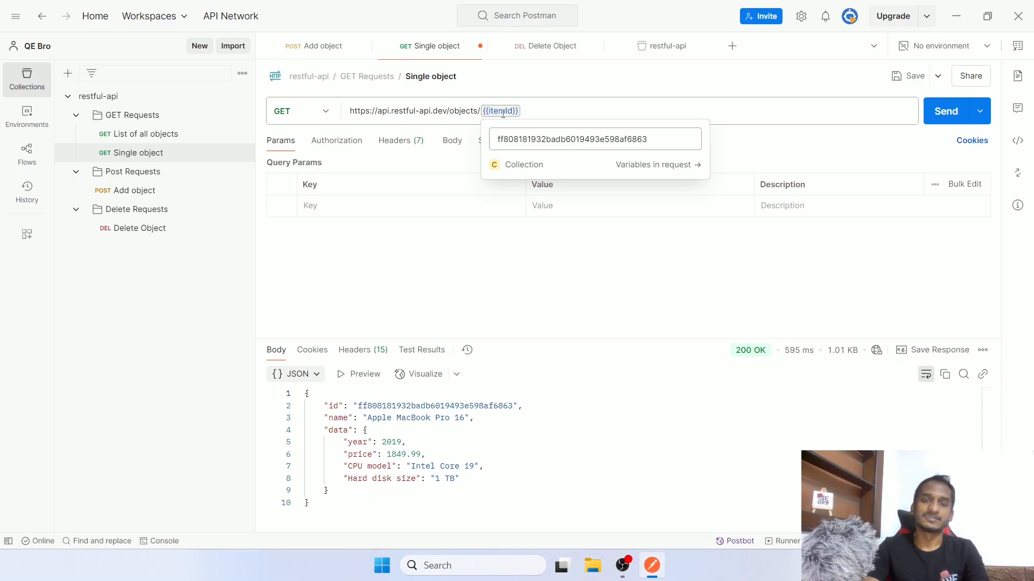
Open the Console, clear its logs, and resend the Single object request
left_click(162, 541)
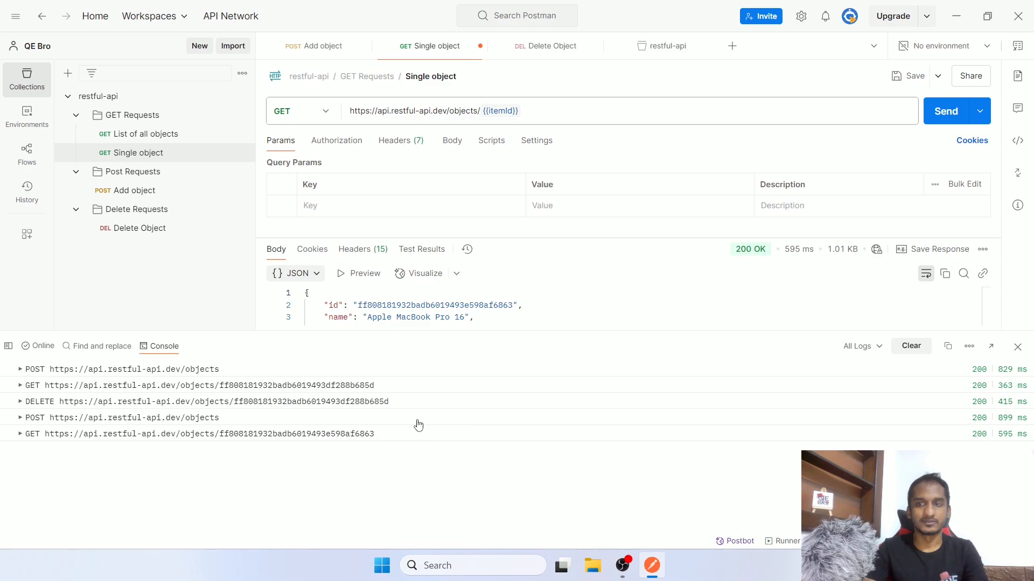
left_click(909, 347)
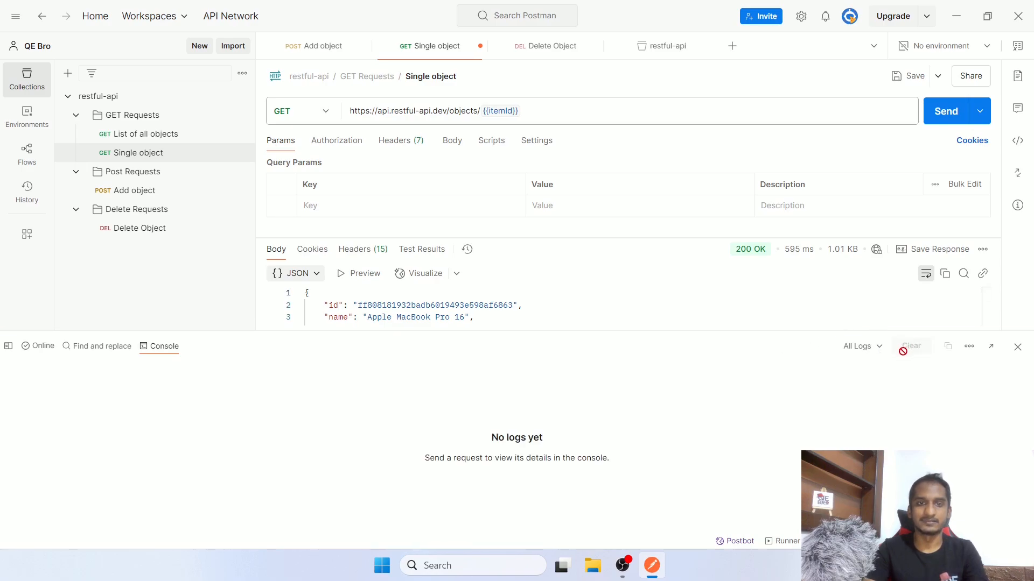
left_click(946, 116)
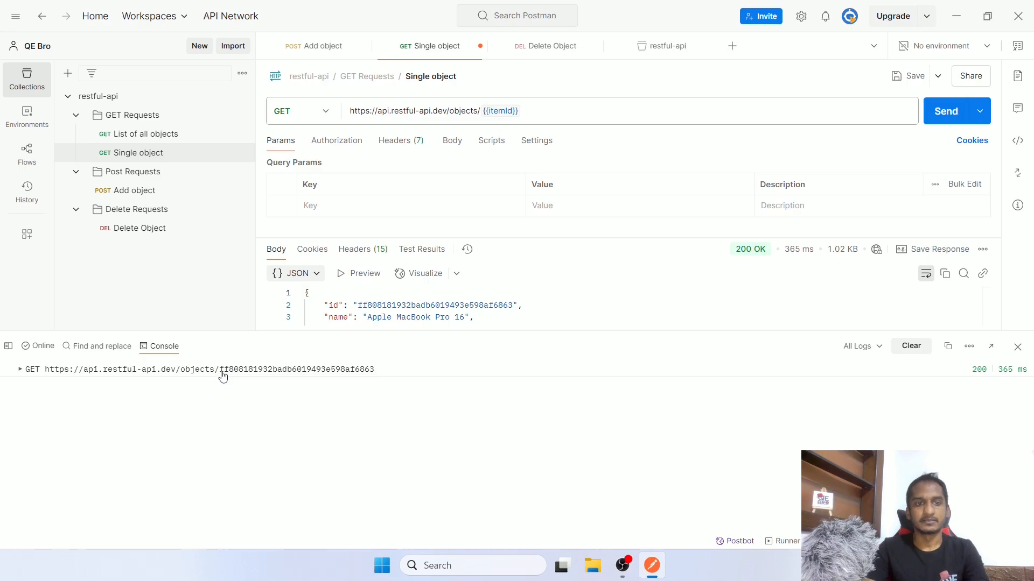
Confirm the logged GET URL resolved itemId to the stored object id, then clear the logs
left_click_drag(220, 371, 385, 372)
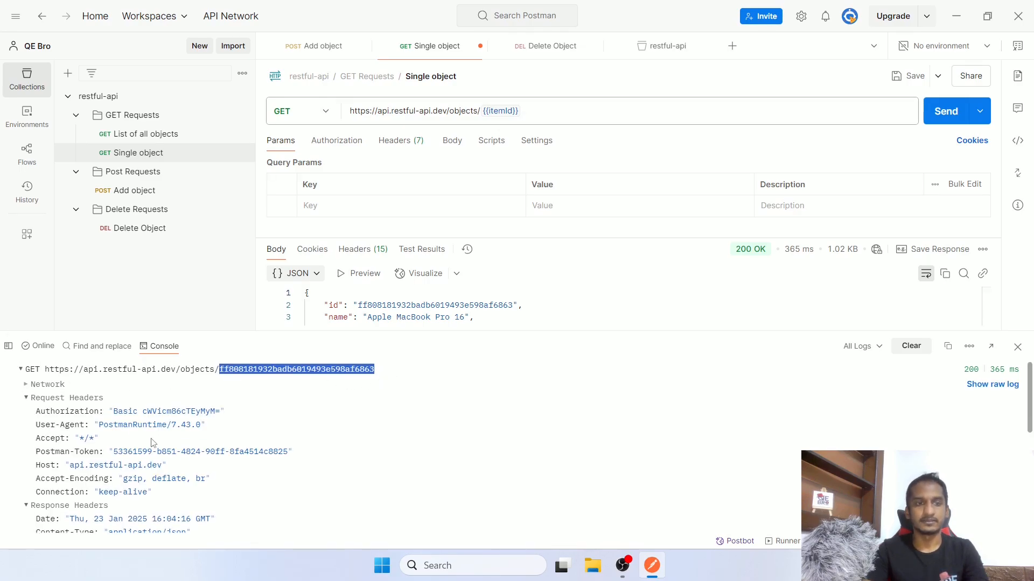
scroll(156, 438, "down", 3)
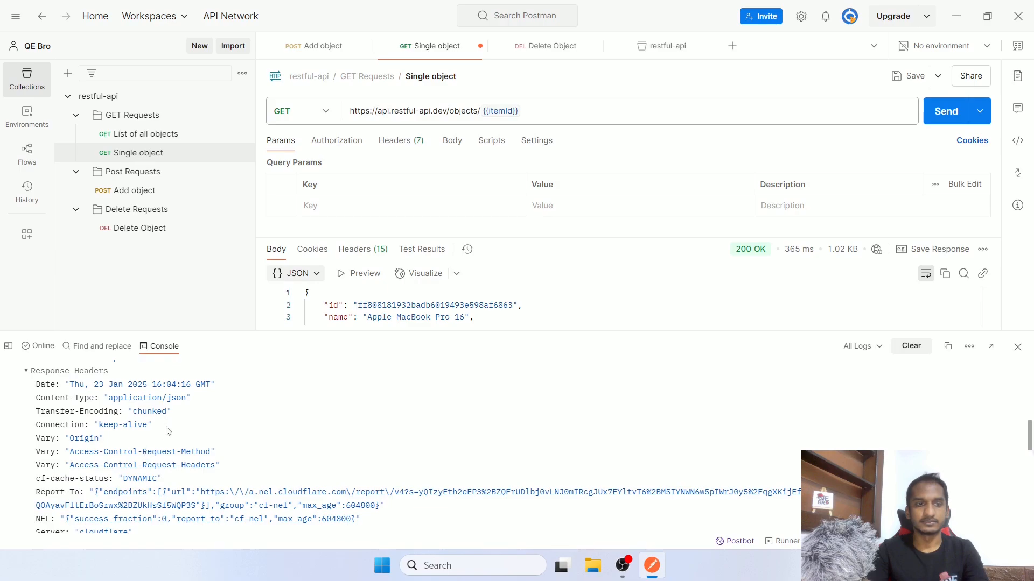
scroll(168, 431, "down", 2)
scroll(178, 447, "up", 6)
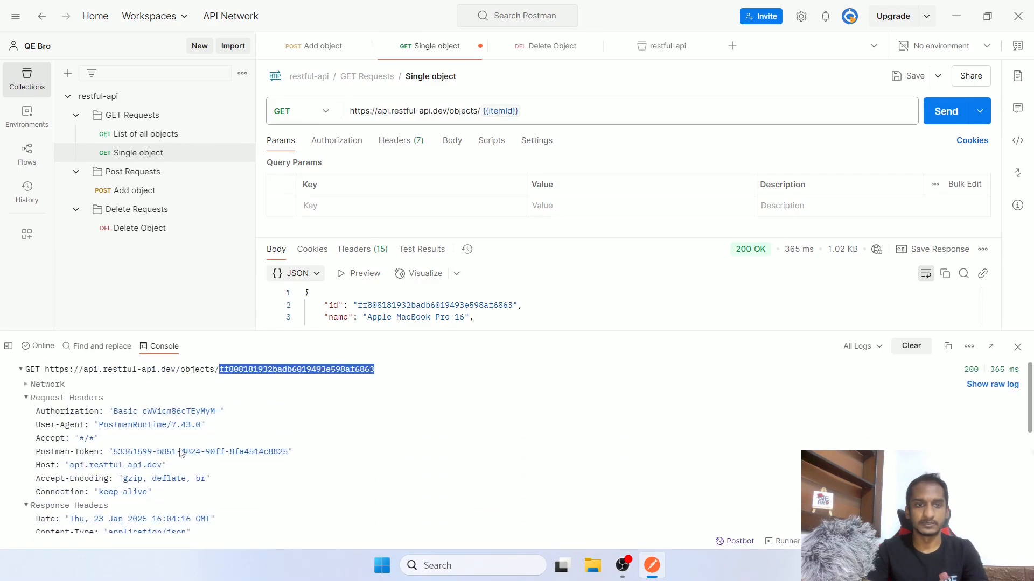
left_click(911, 347)
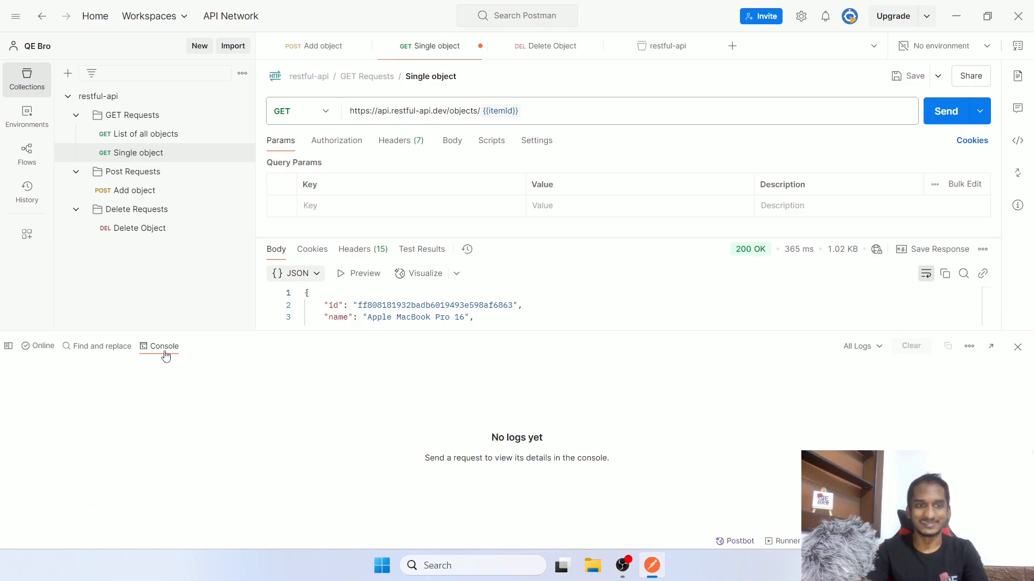
Save the Single object request, then bring up Add object's post-response script with side panels closed
left_click(1018, 348)
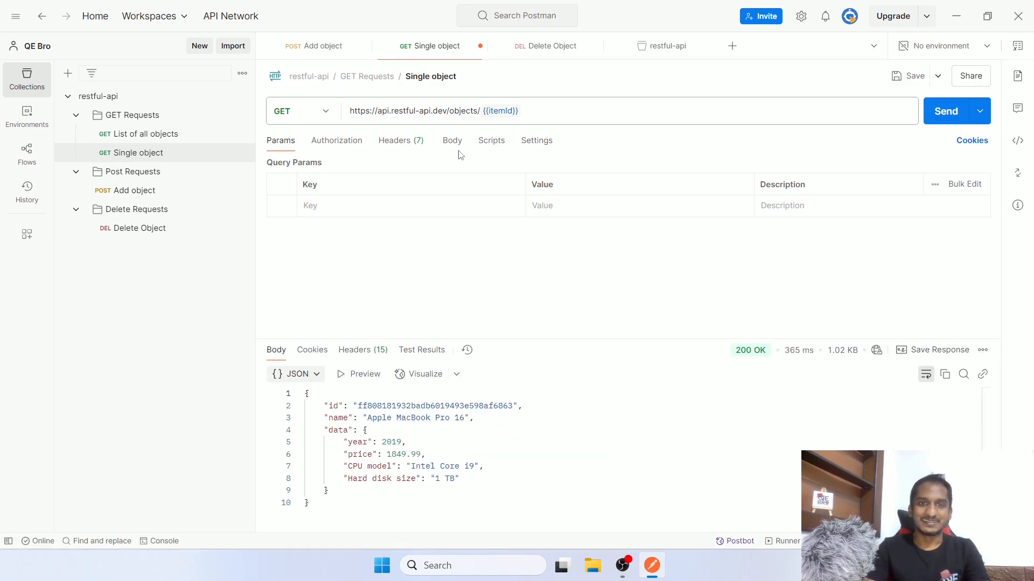
key("ctrl+s")
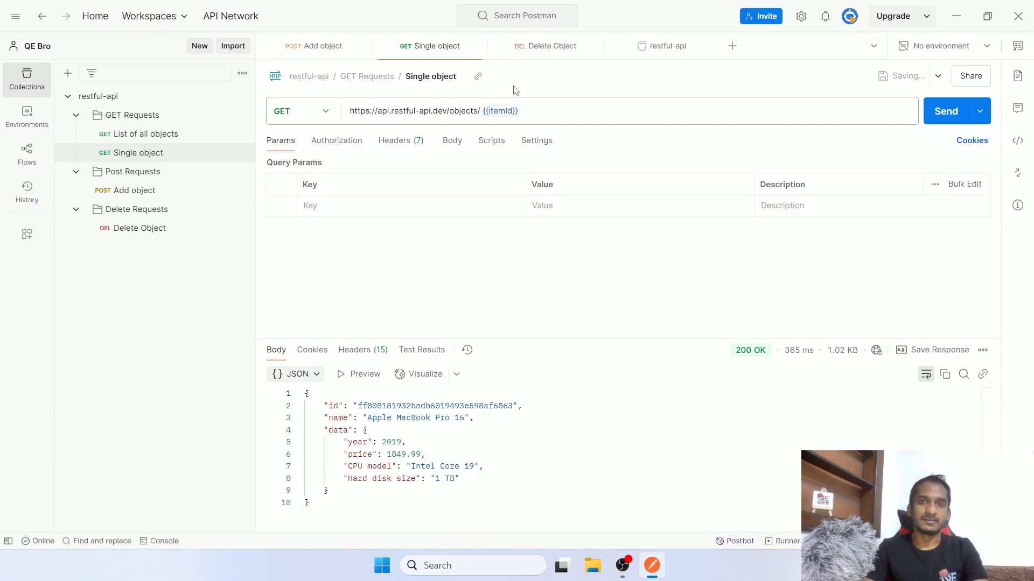
mouse_move(513, 109)
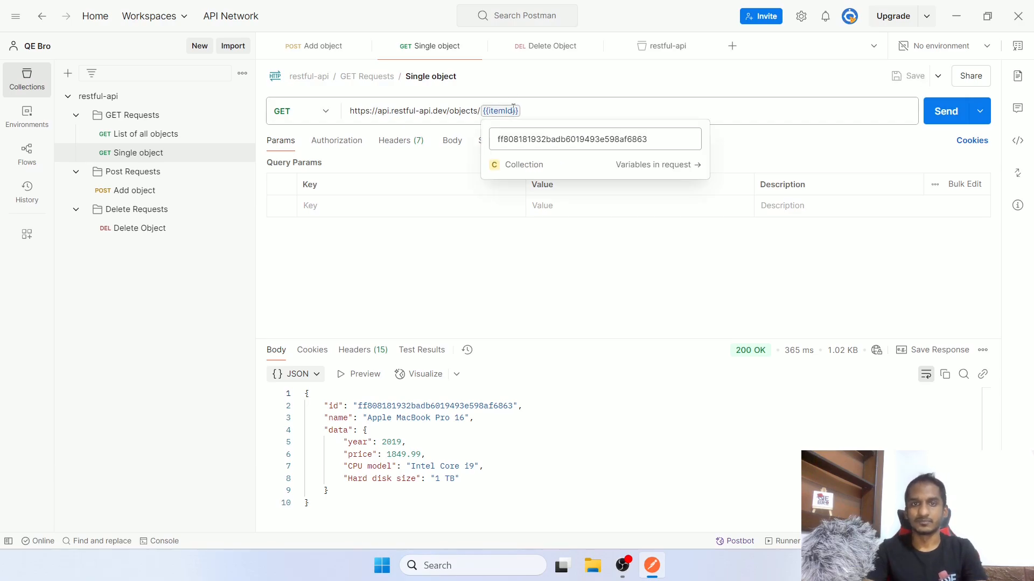
left_click(331, 51)
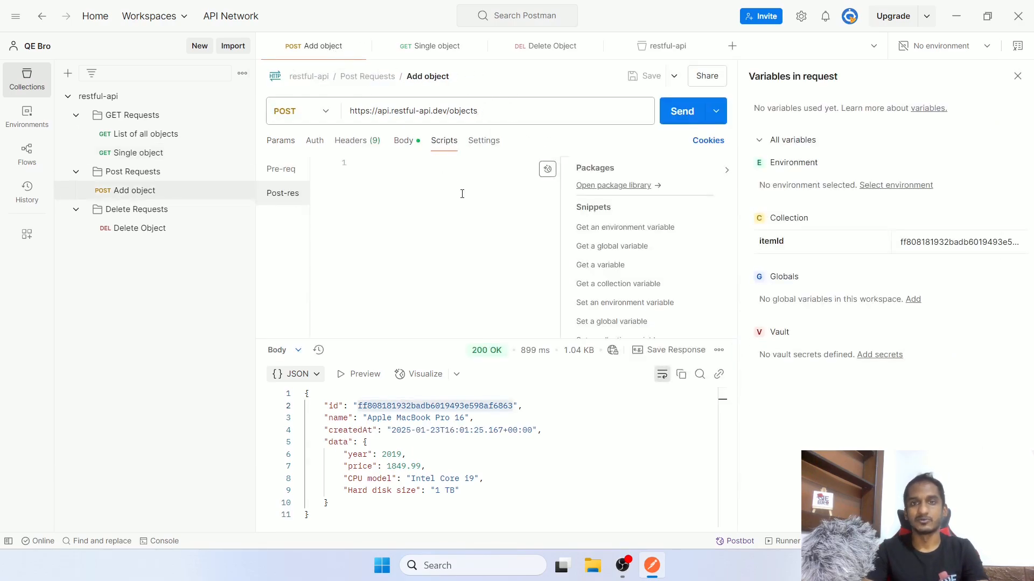
left_click(1017, 77)
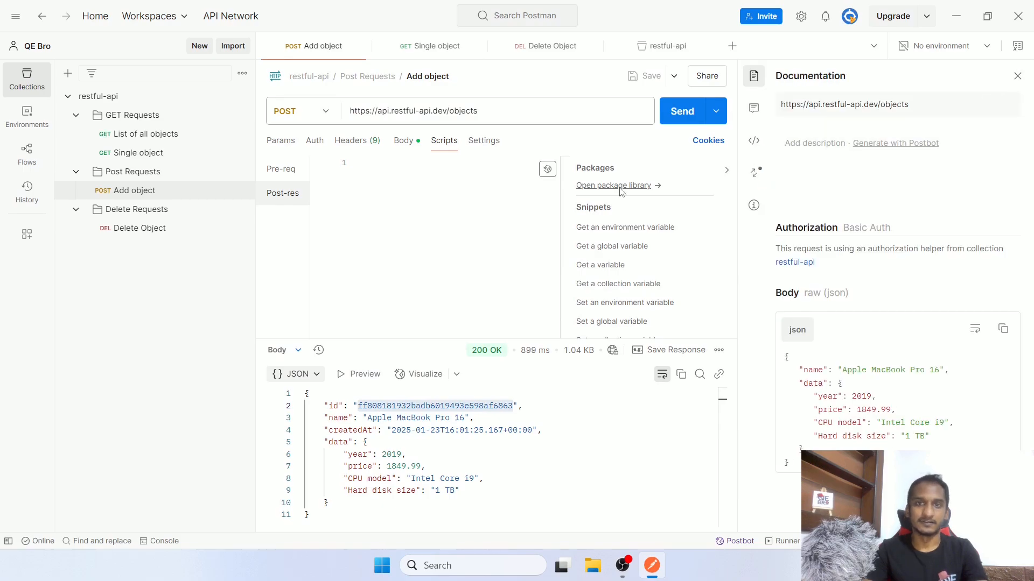
left_click(1017, 75)
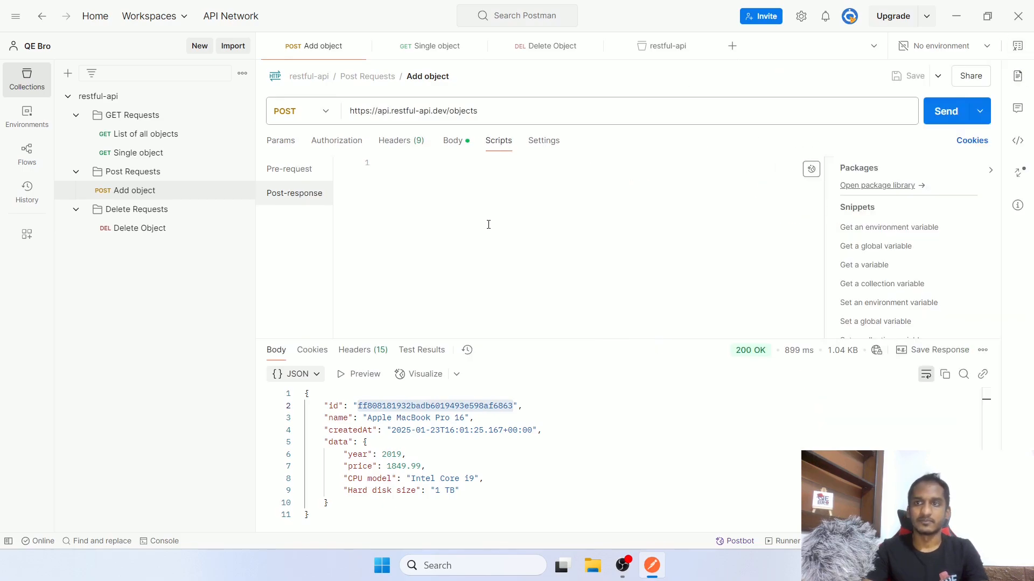
left_click(488, 225)
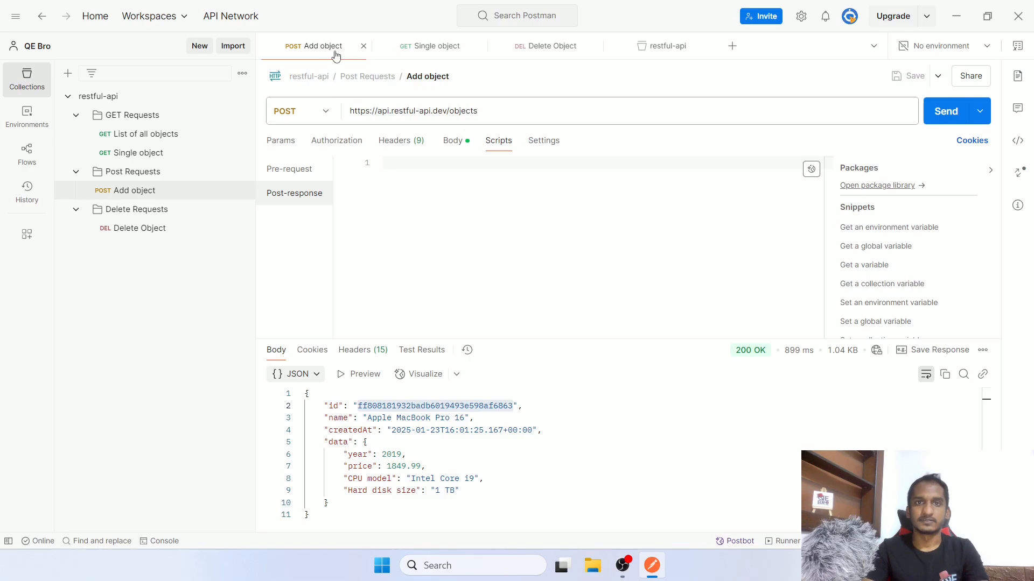
Delete the itemId variable from the restful-api collection and save the collection
left_click(688, 54)
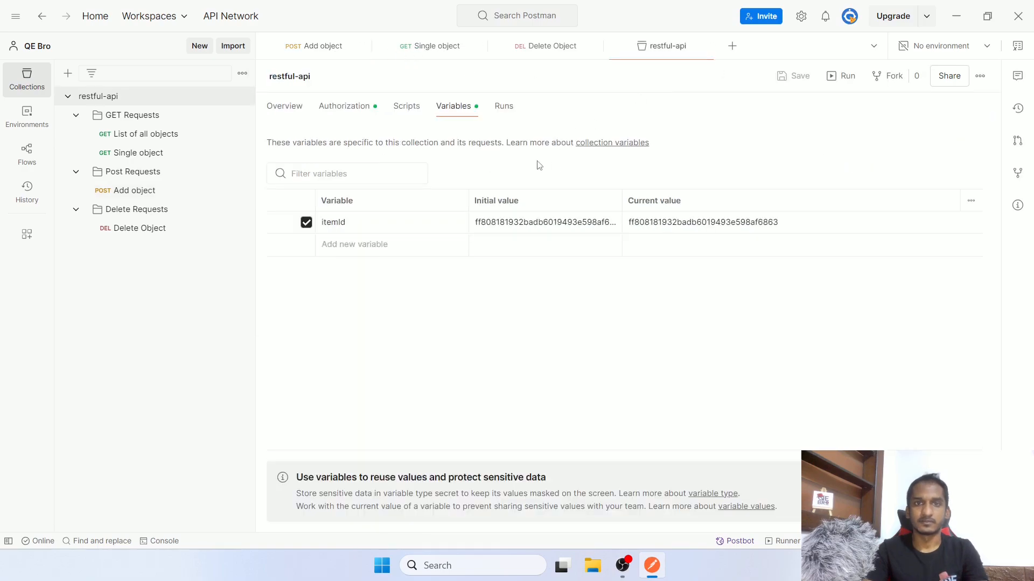
left_click(958, 221)
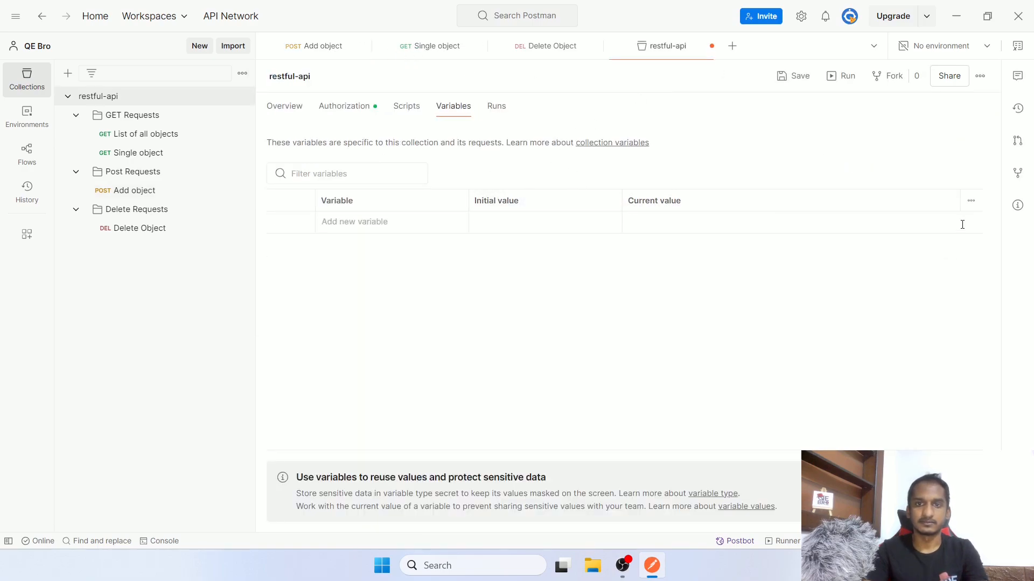
key("ctrl+s")
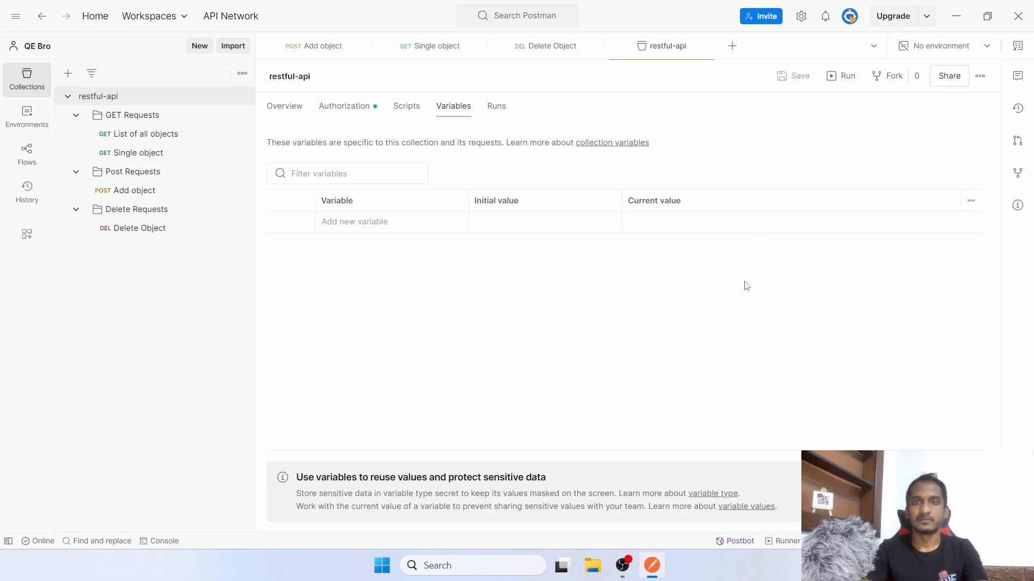
Confirm {{itemId}} in the Single object URL is now unresolved, then return to Add object
left_click(440, 46)
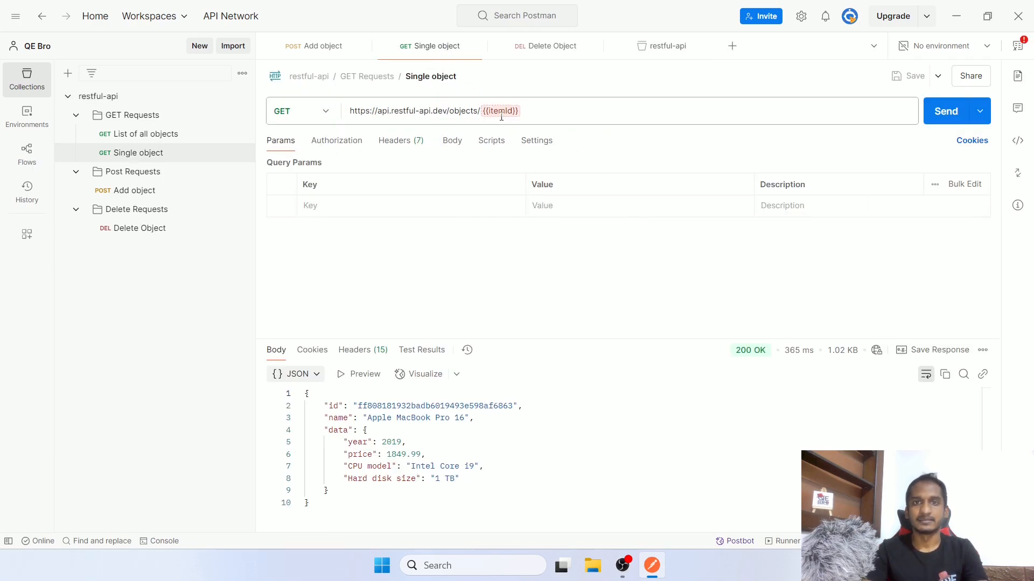
mouse_move(501, 117)
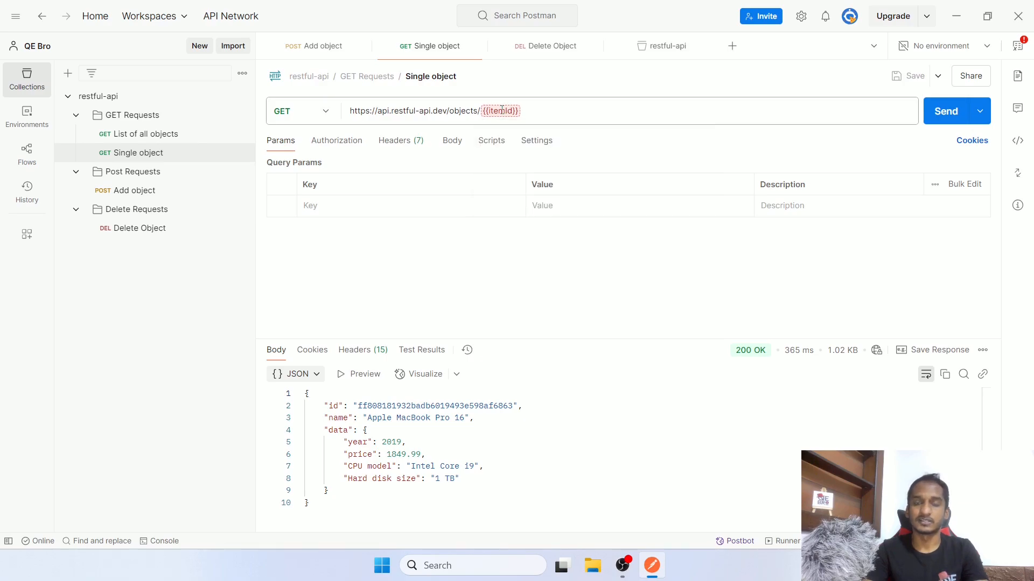
left_click_drag(531, 109, 482, 110)
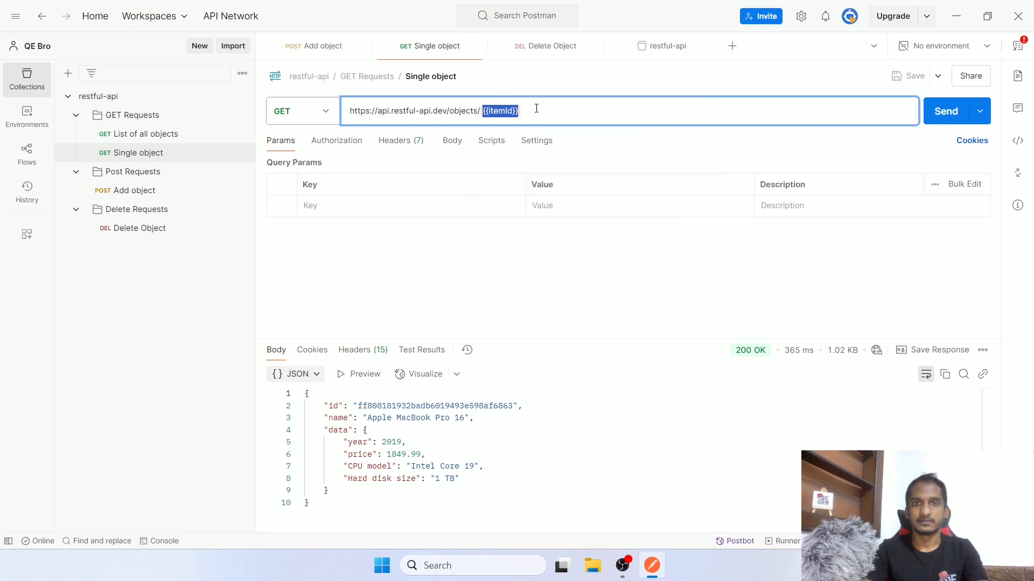
left_click(329, 46)
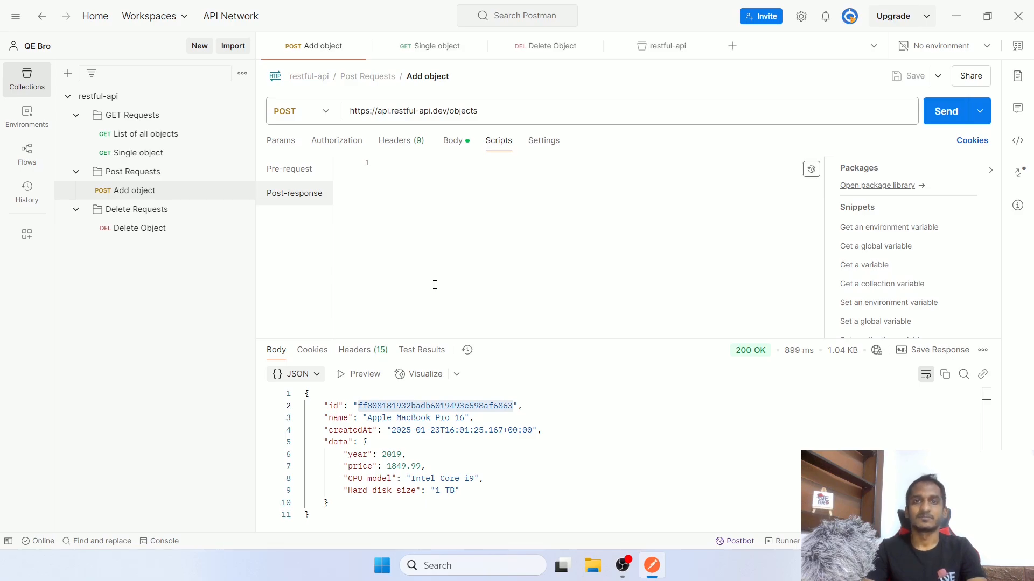
Type 'let responseBody' in the post-response script, pointing out the response's id field
left_click(500, 167)
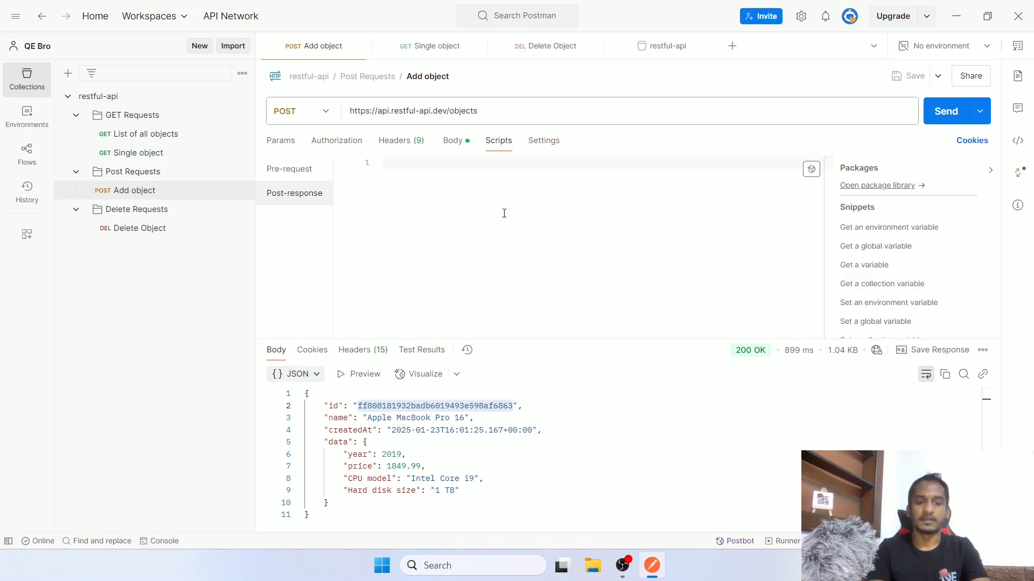
type("let ")
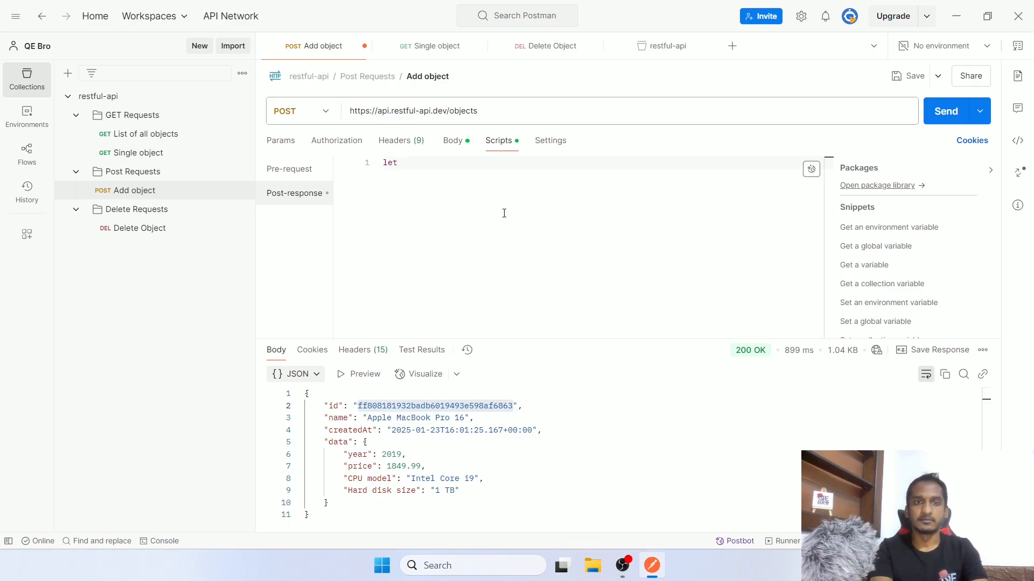
type("respons")
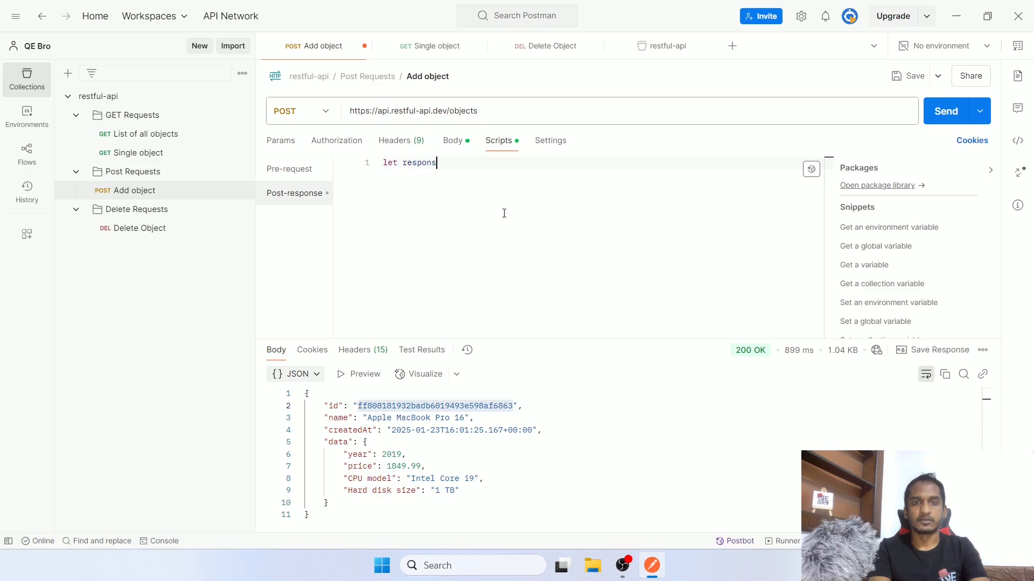
type("eBody")
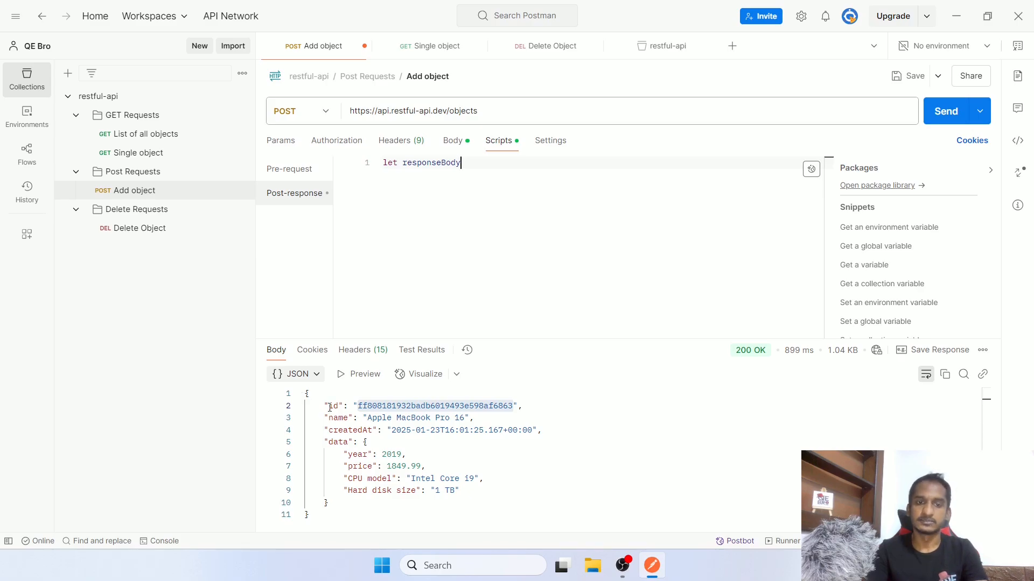
left_click_drag(320, 407, 344, 406)
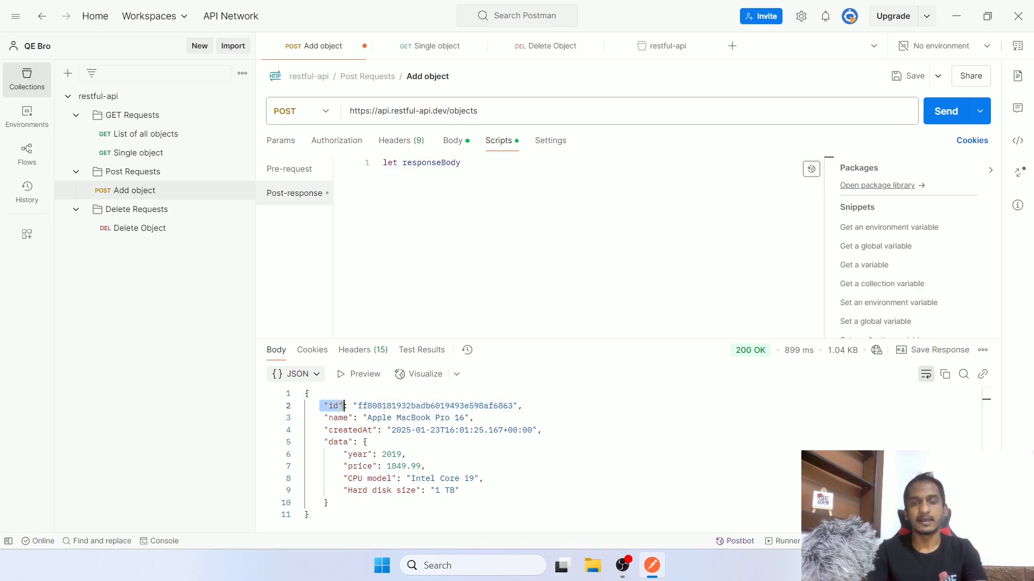
left_click_drag(358, 406, 514, 406)
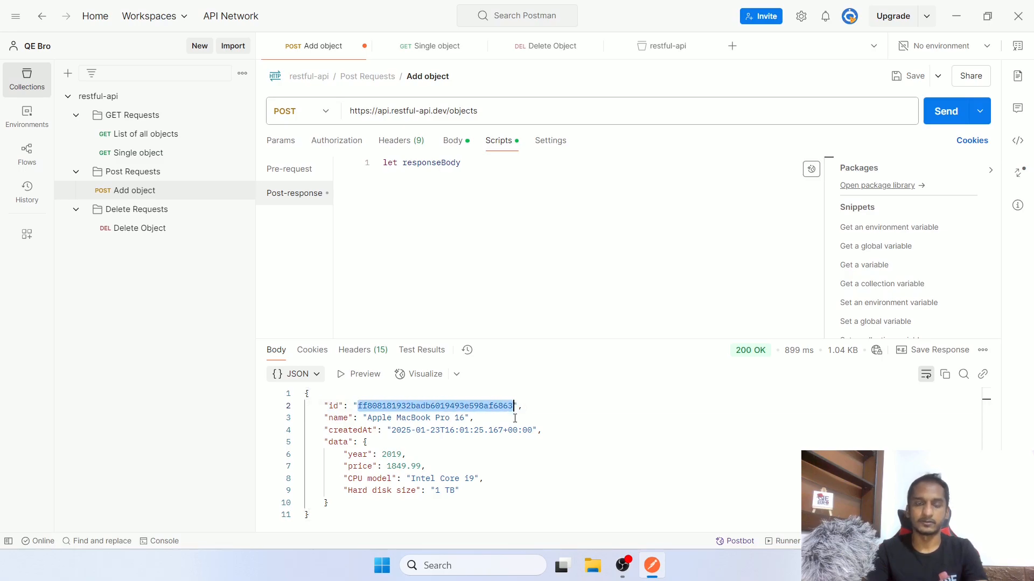
left_click_drag(333, 418, 374, 504)
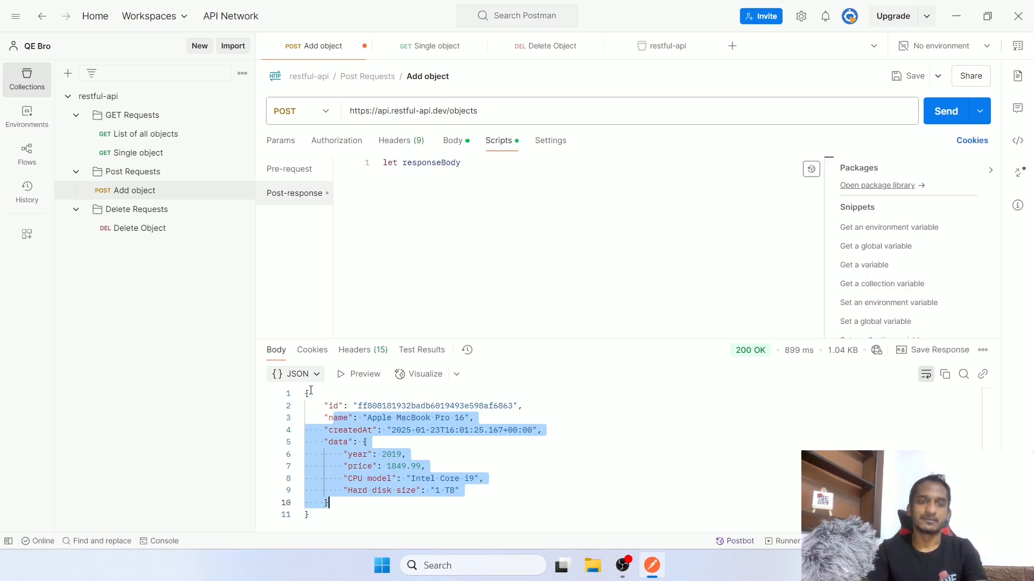
left_click_drag(306, 393, 345, 518)
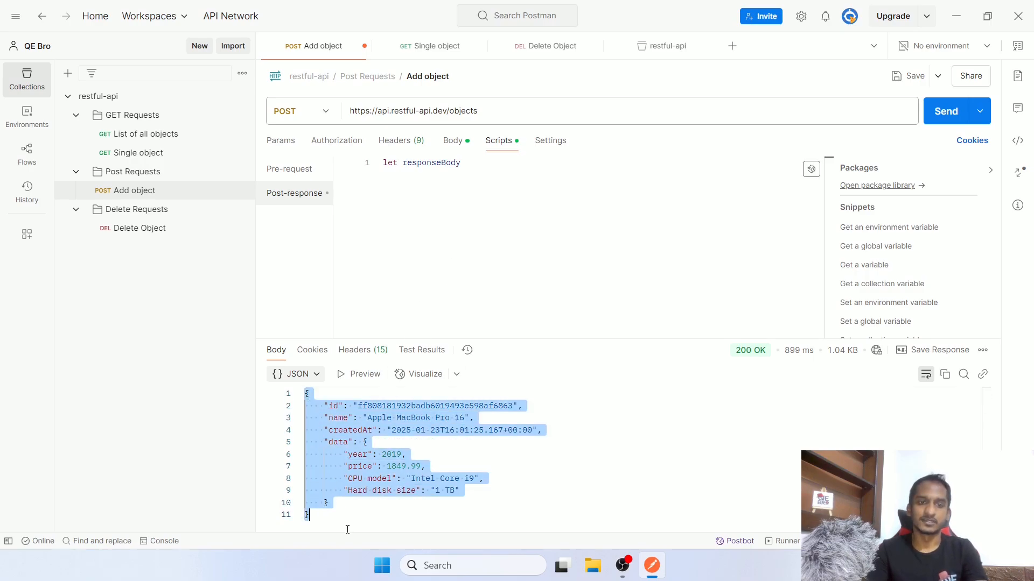
left_click(486, 164)
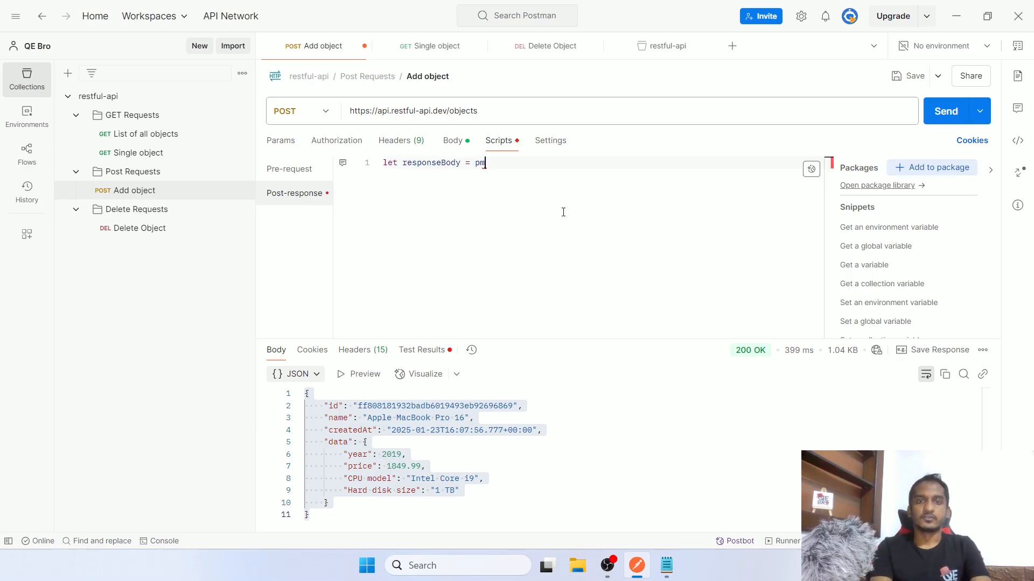
Complete the first line as let responseBody = pm.response.json();
type(".")
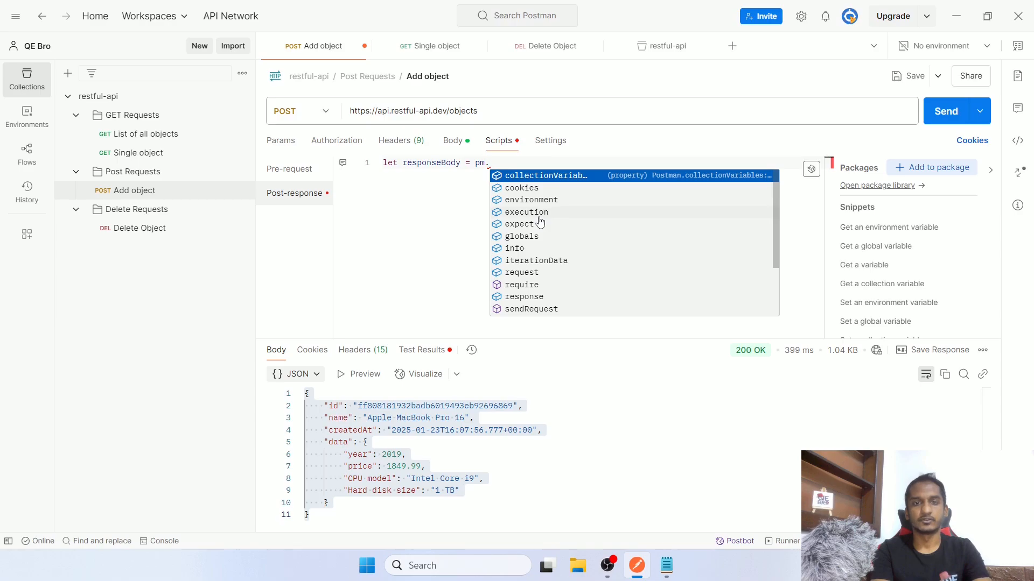
type("res")
key("Return")
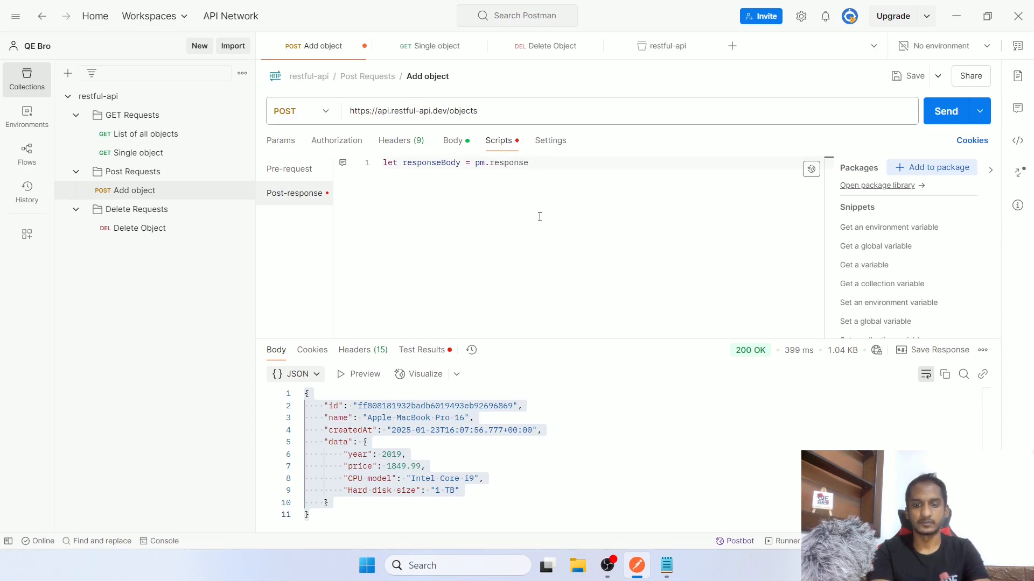
type(".")
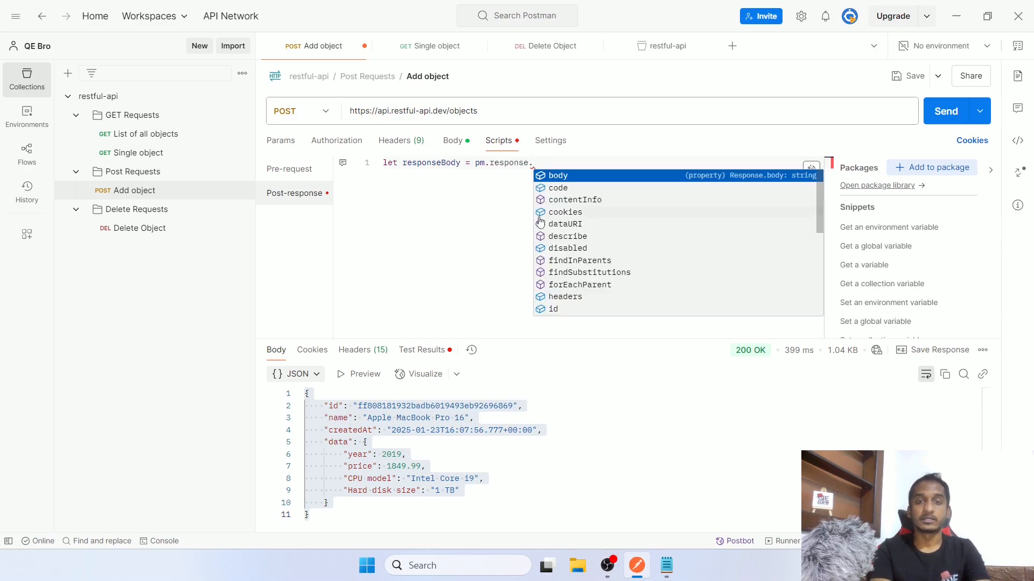
type("jo")
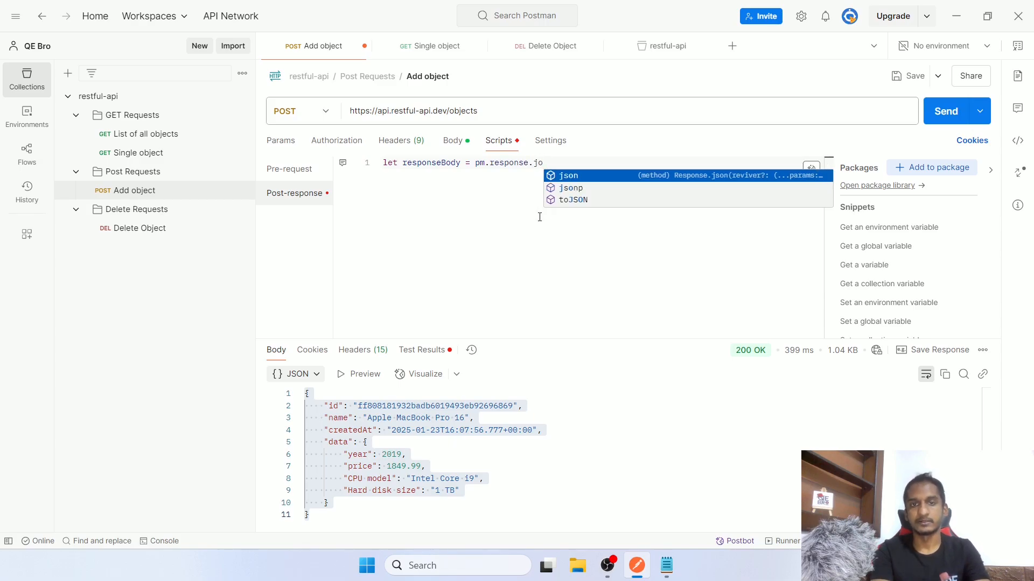
key("Return")
type("();")
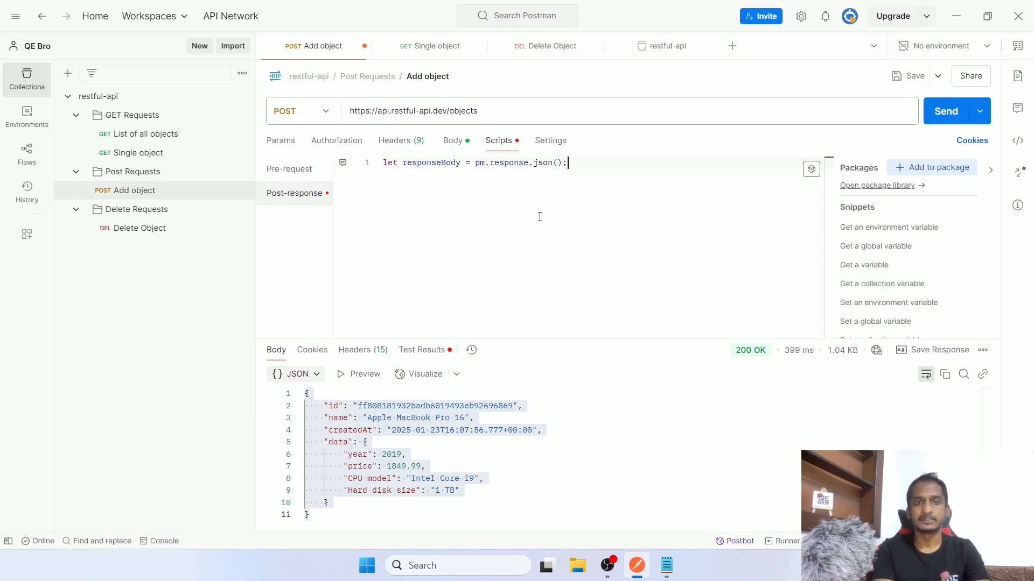
key("Return")
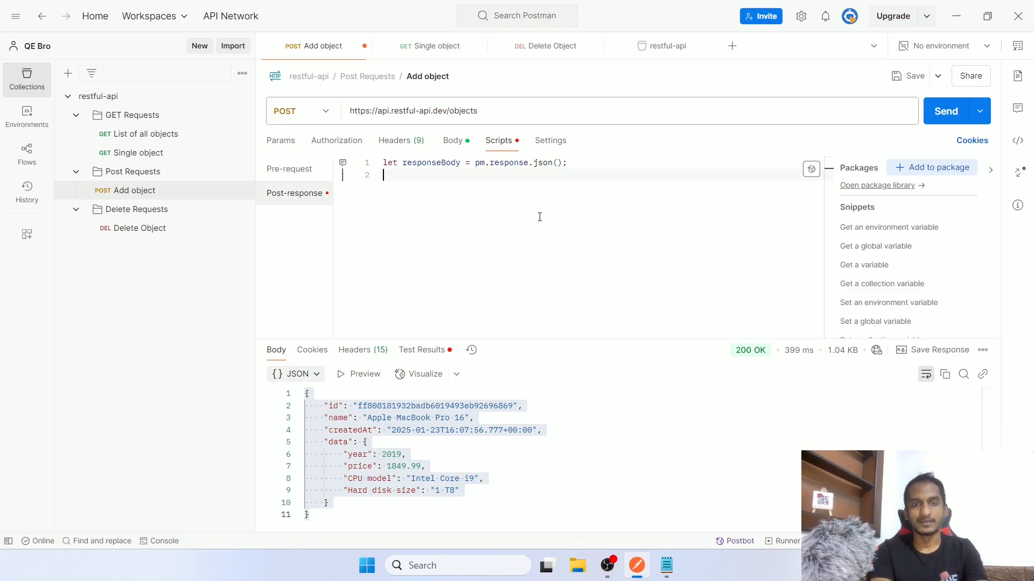
Add console.log(responseBody); and save the Add object request
type("console.")
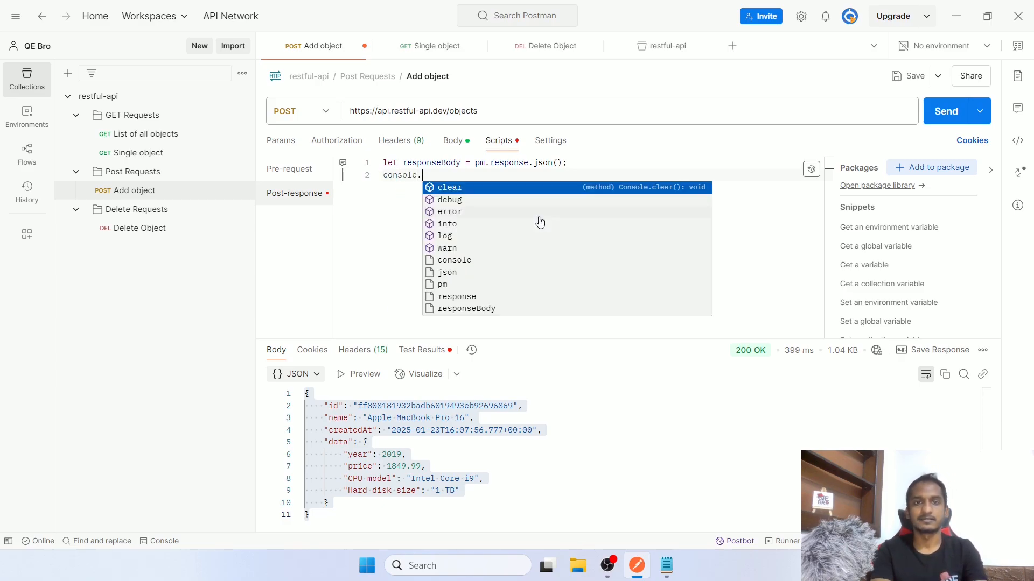
type("log")
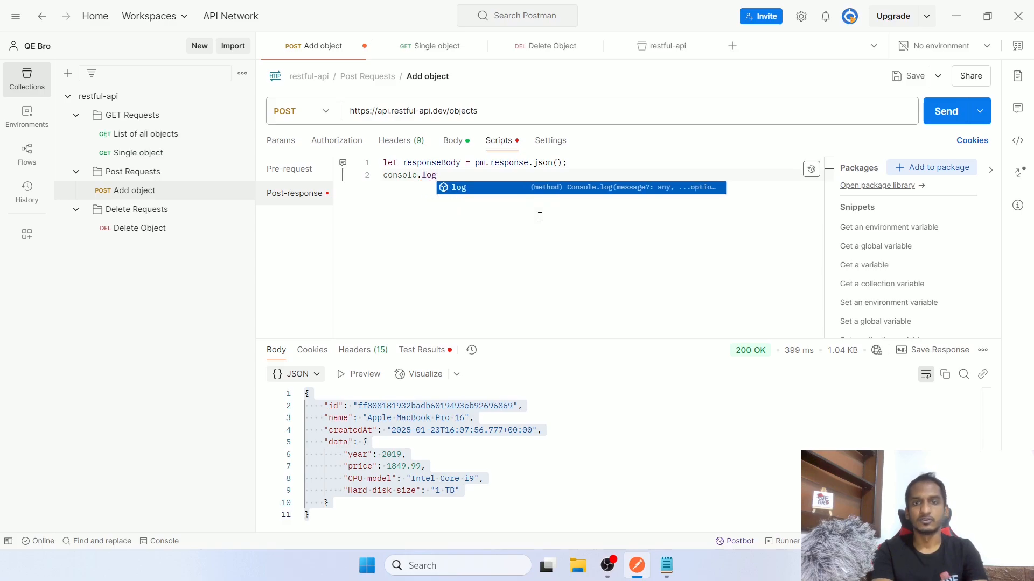
key("Escape")
type("(resp")
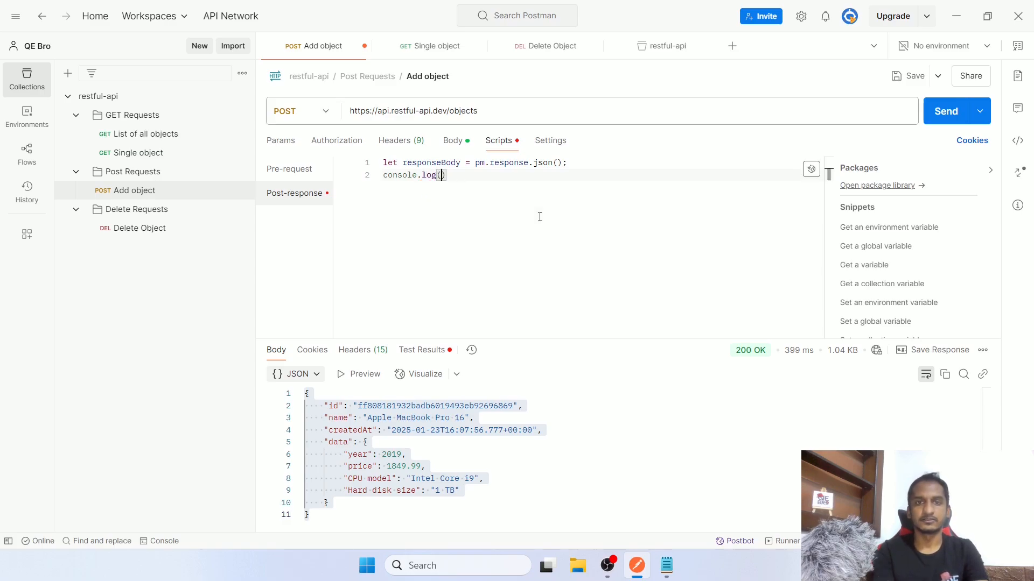
key("Return")
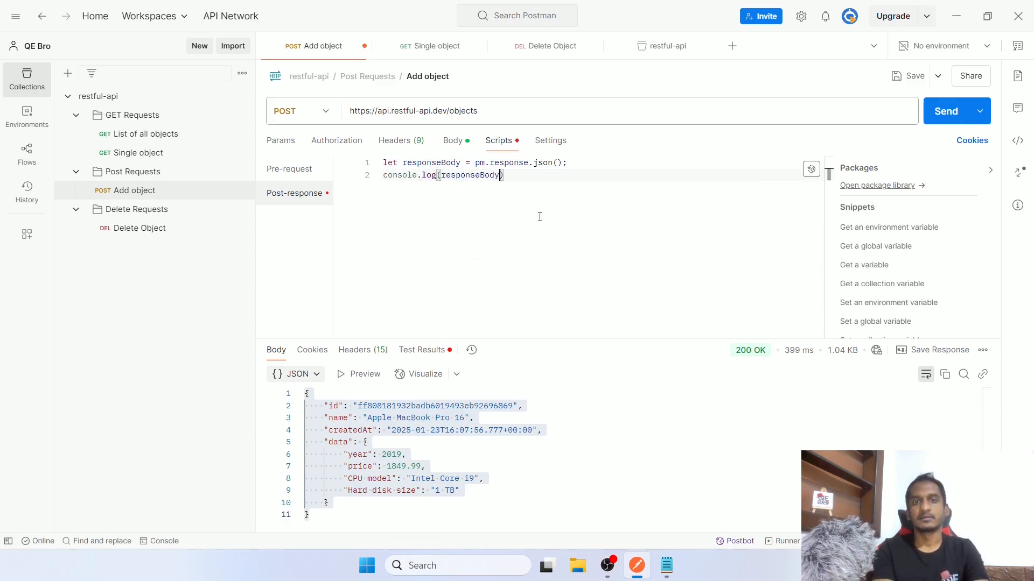
type(");")
key("ctrl+s")
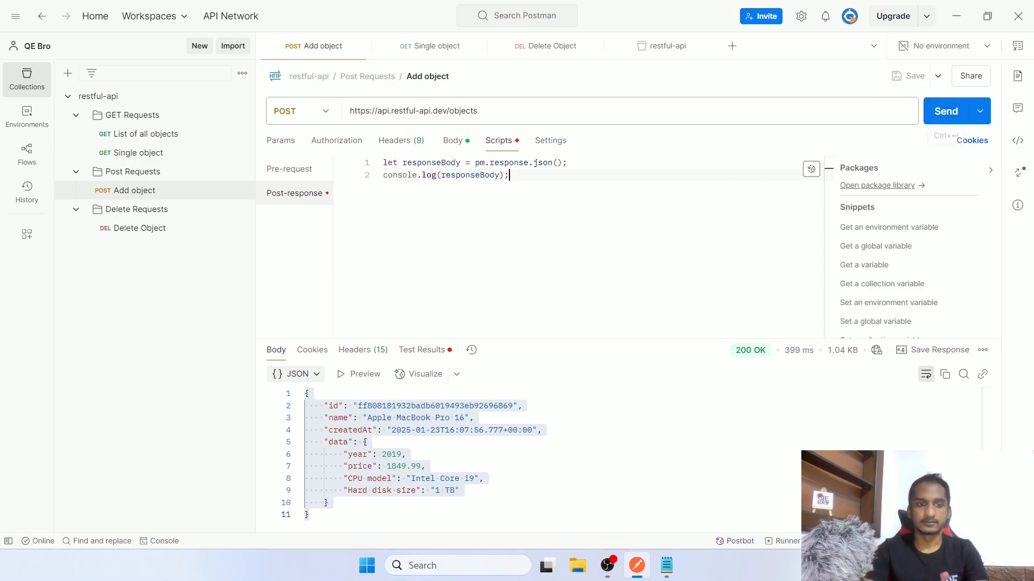
Open the Console and inspect the POST entry and the logged response object
left_click(171, 540)
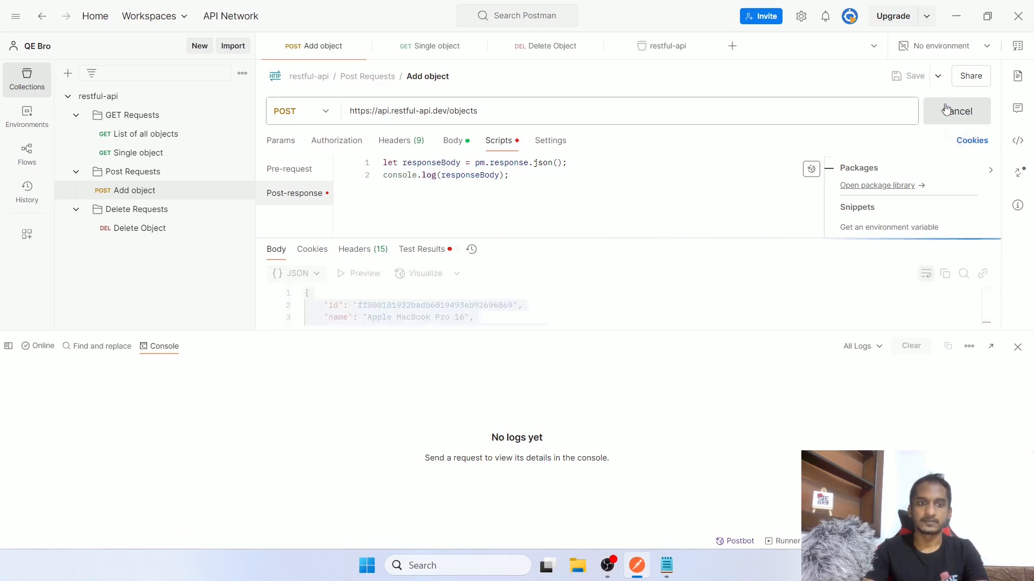
left_click_drag(34, 372, 222, 371)
left_click(221, 372)
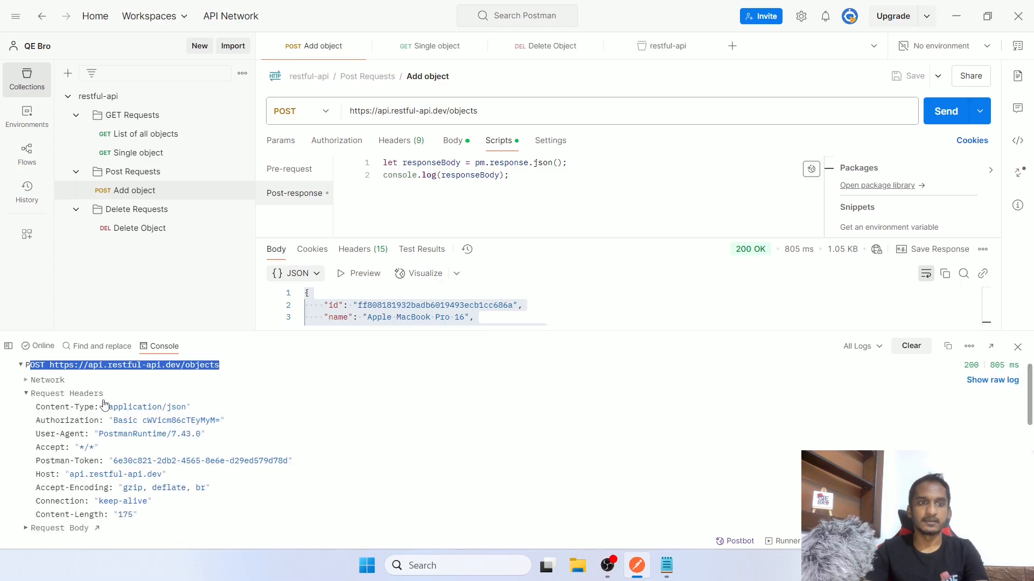
left_click(63, 373)
left_click(44, 420)
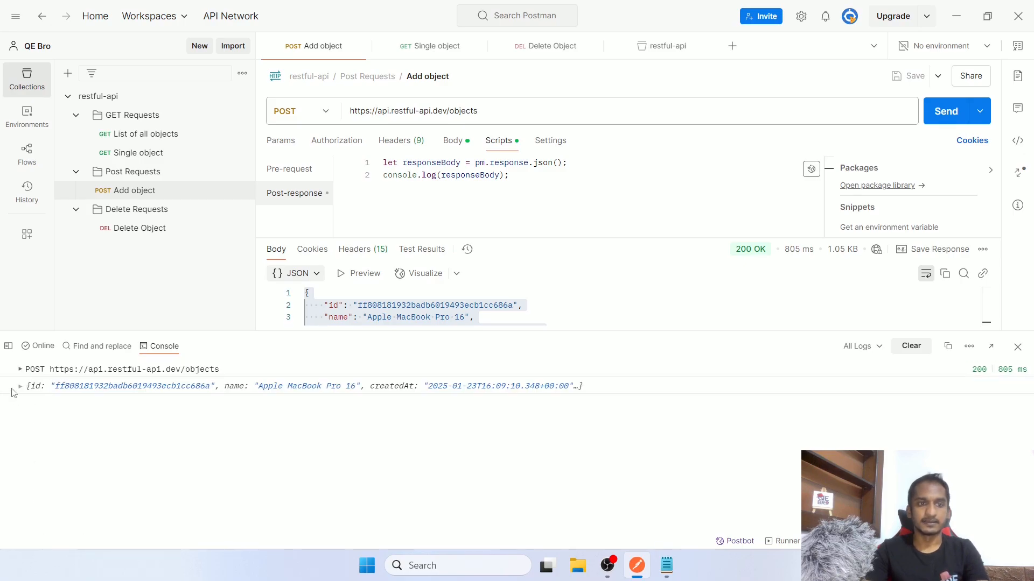
left_click_drag(12, 388, 611, 389)
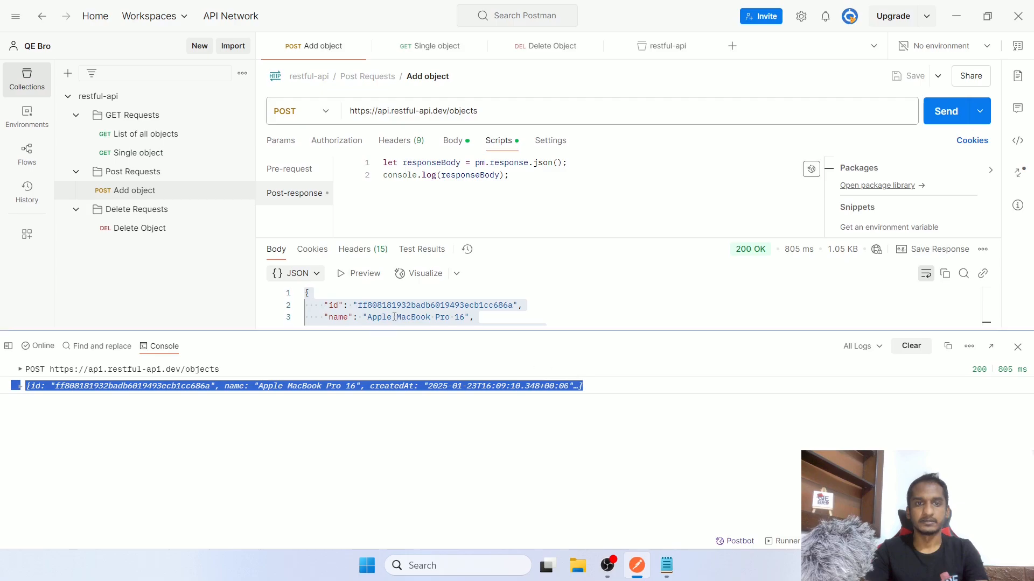
Expand the logged object to see its id, name and createdAt, then start script line 3
left_click_drag(384, 176, 489, 176)
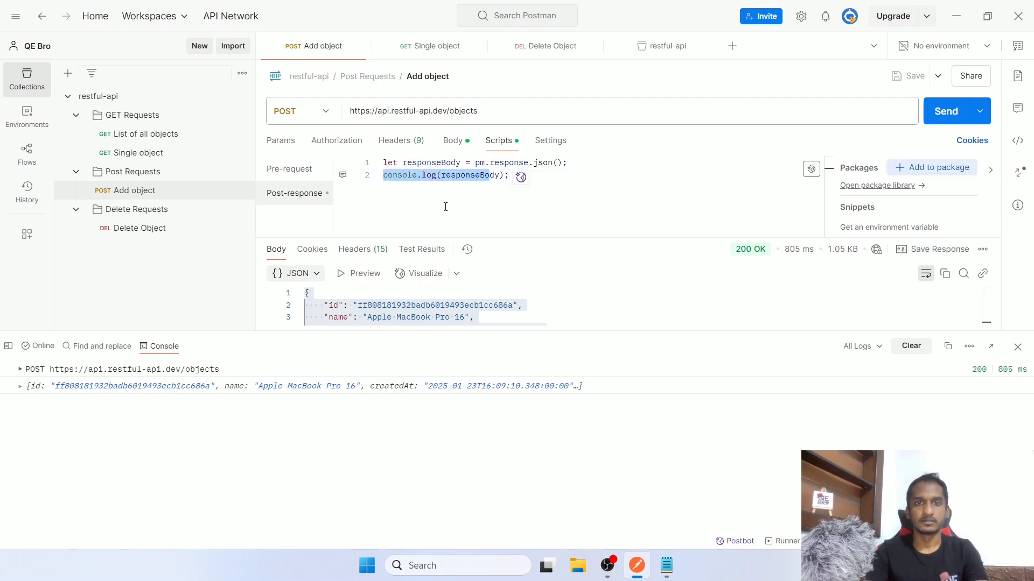
double_click(466, 176)
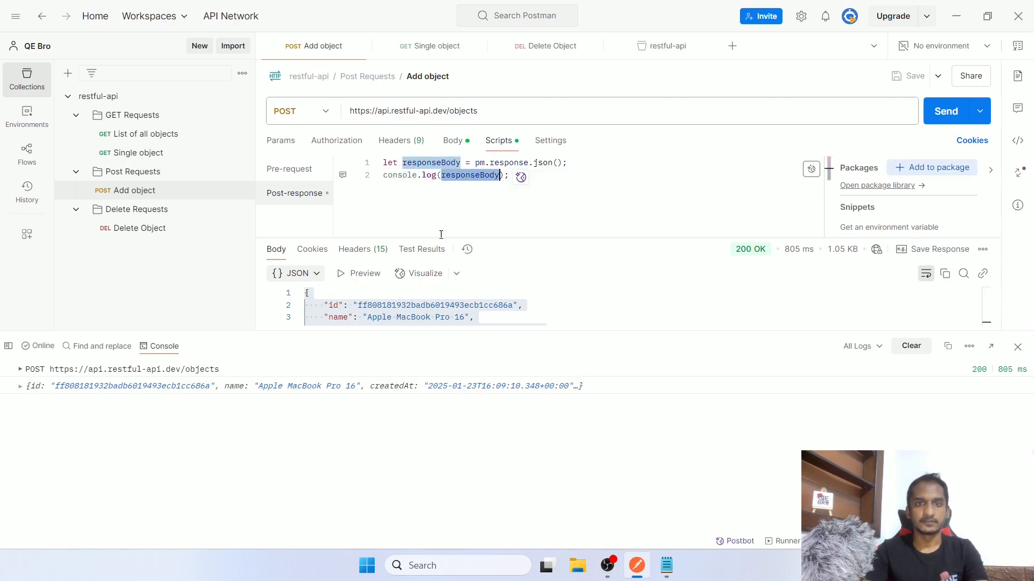
left_click(22, 389)
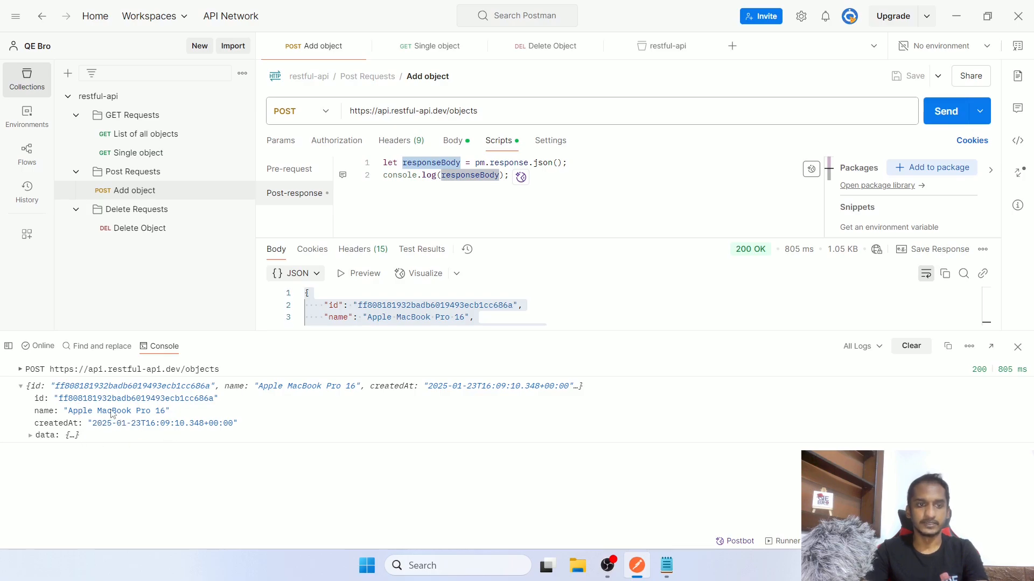
left_click_drag(35, 401, 225, 405)
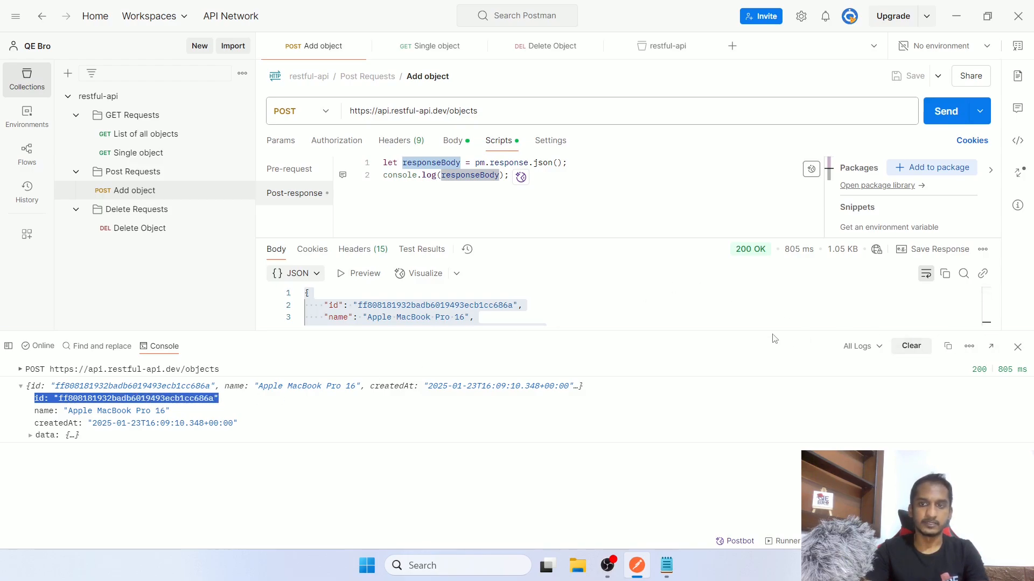
left_click_drag(774, 338, 774, 395)
left_click(542, 184)
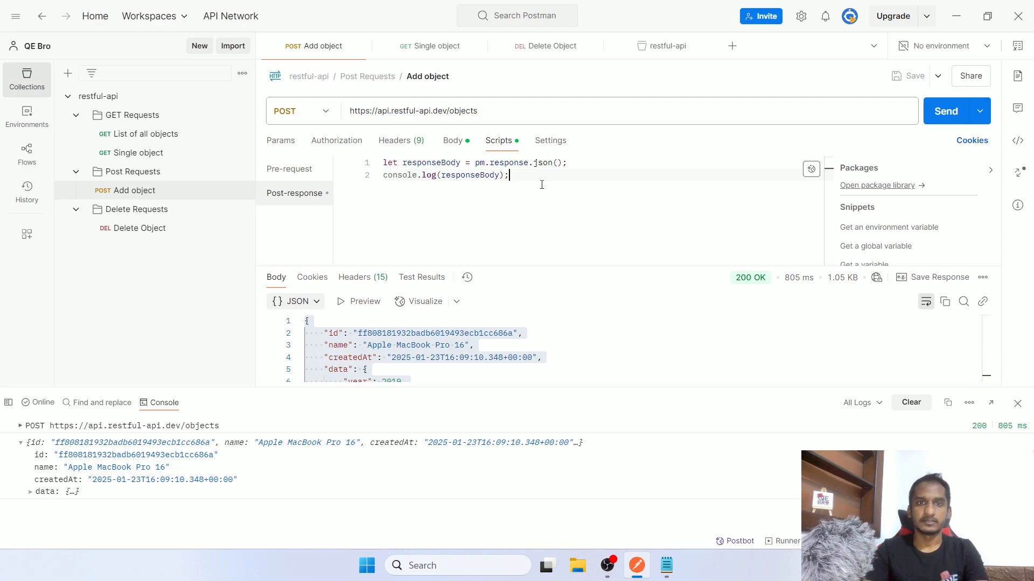
key("Return")
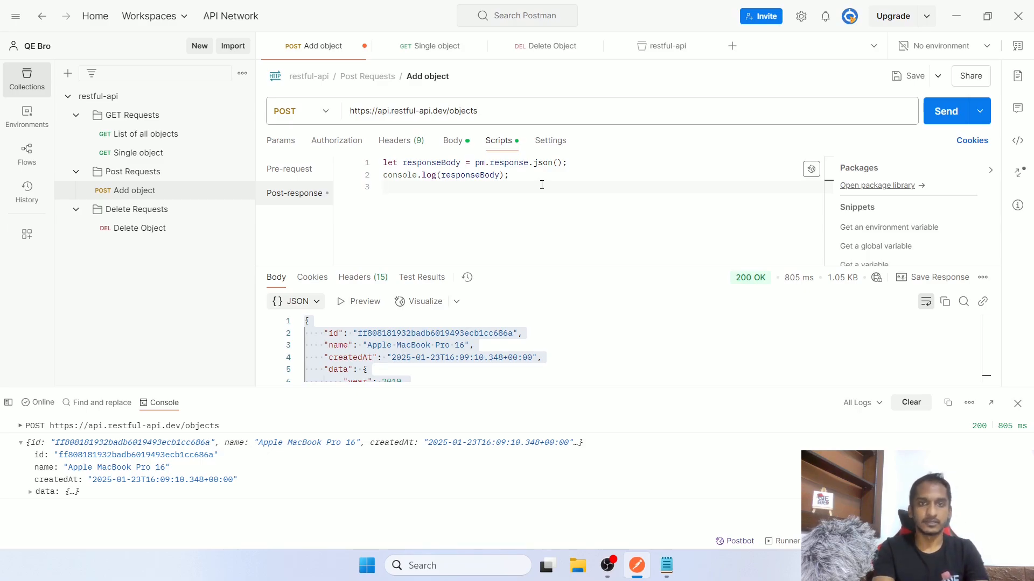
Type pm.collectionVariables.set("itemId", responseBody.id) as line 3 of the script
type("pm")
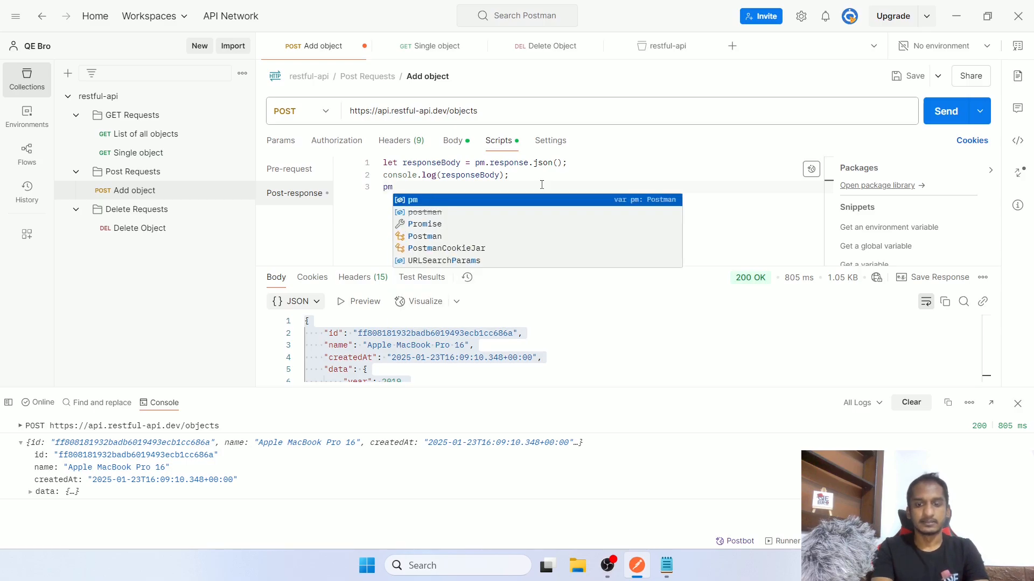
type(".")
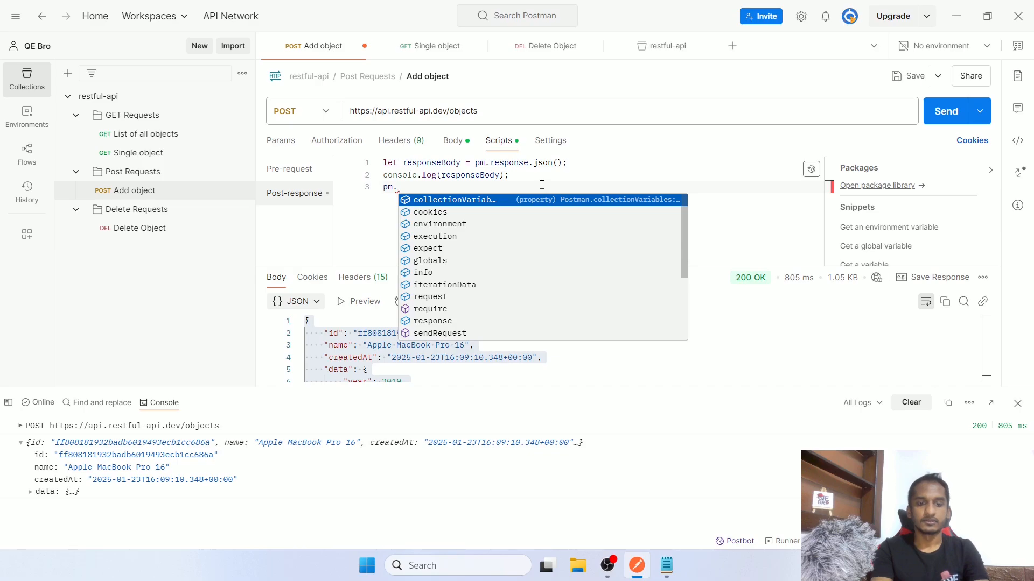
type("va")
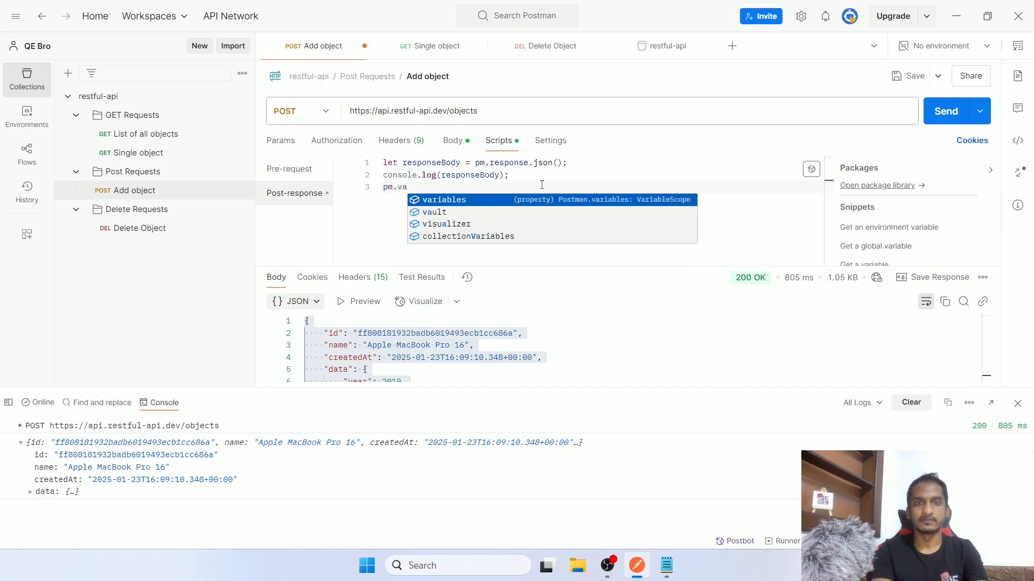
key("Down")
key("Down")
key("Down")
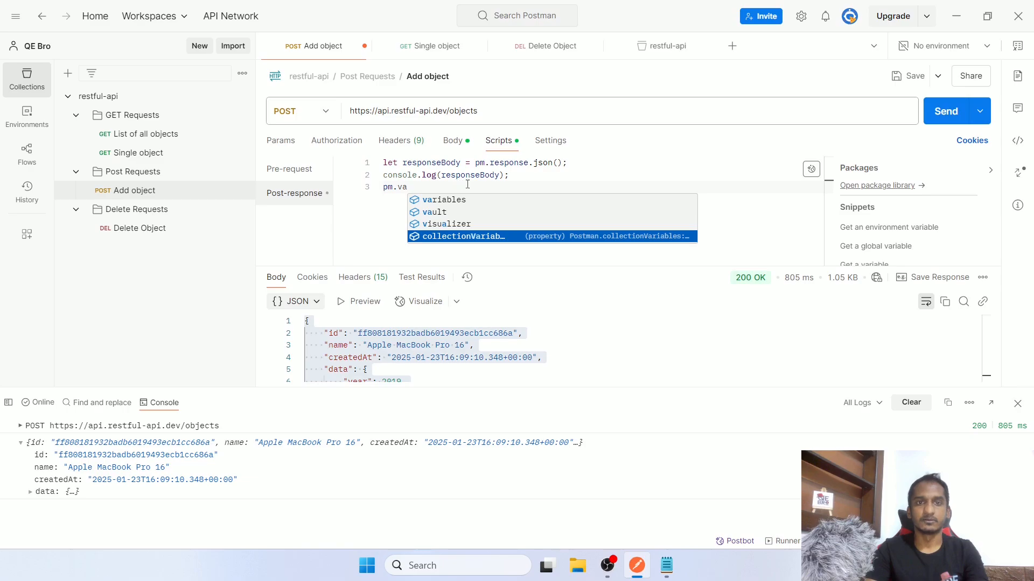
key("Return")
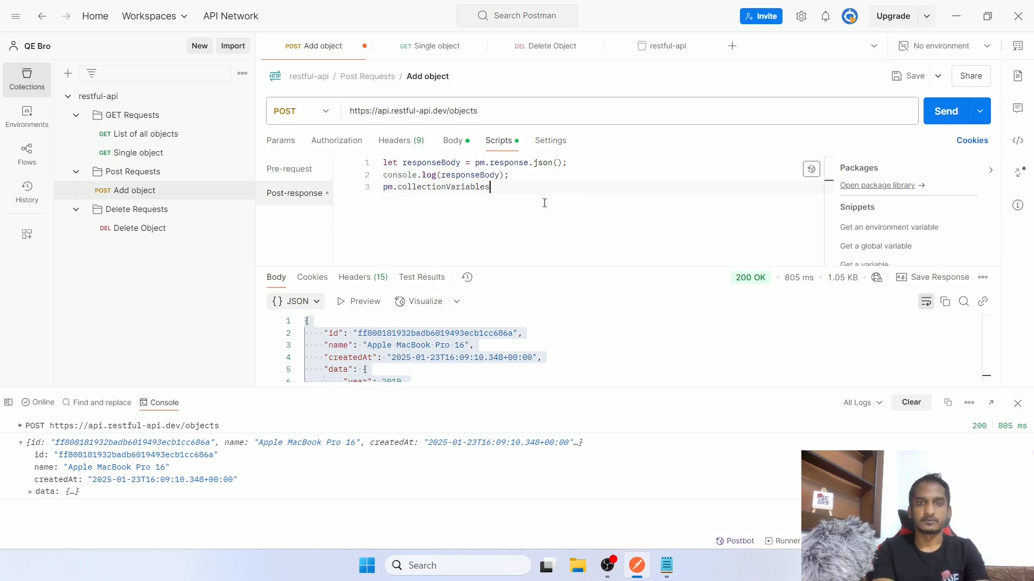
type(".set")
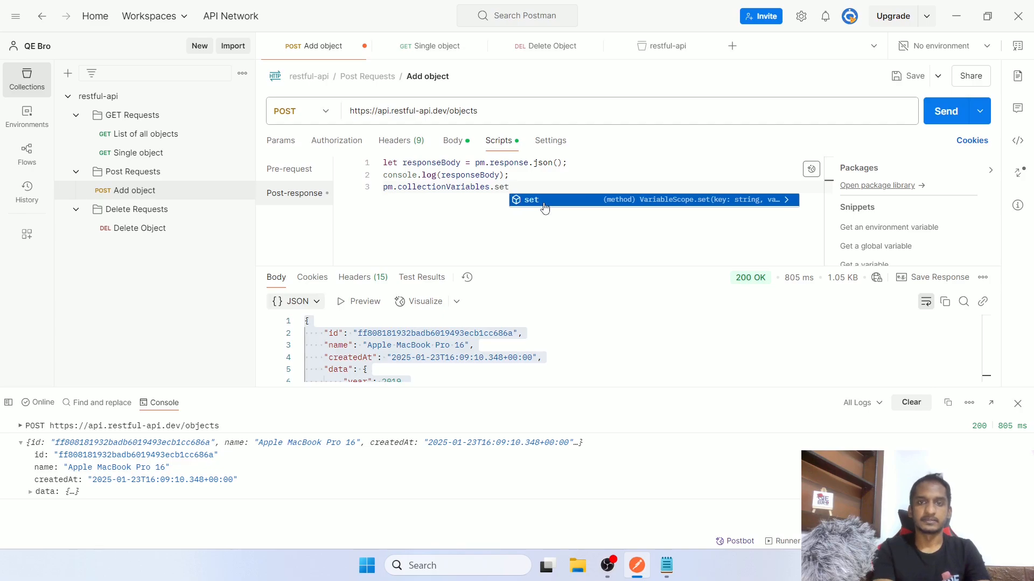
key("BackSpace")
key("BackSpace")
key("BackSpace")
type("get")
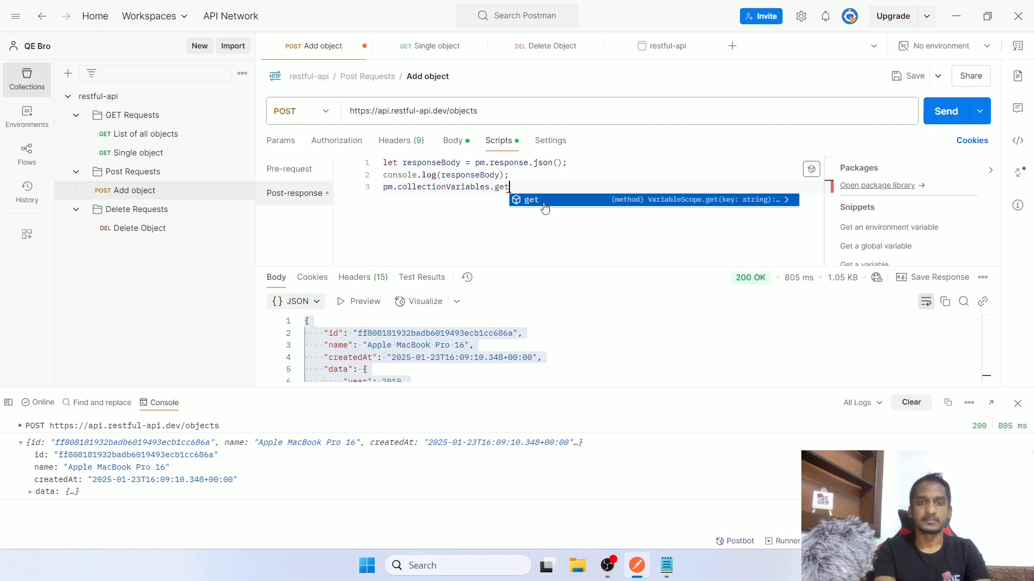
key("BackSpace")
key("BackSpace")
key("BackSpace")
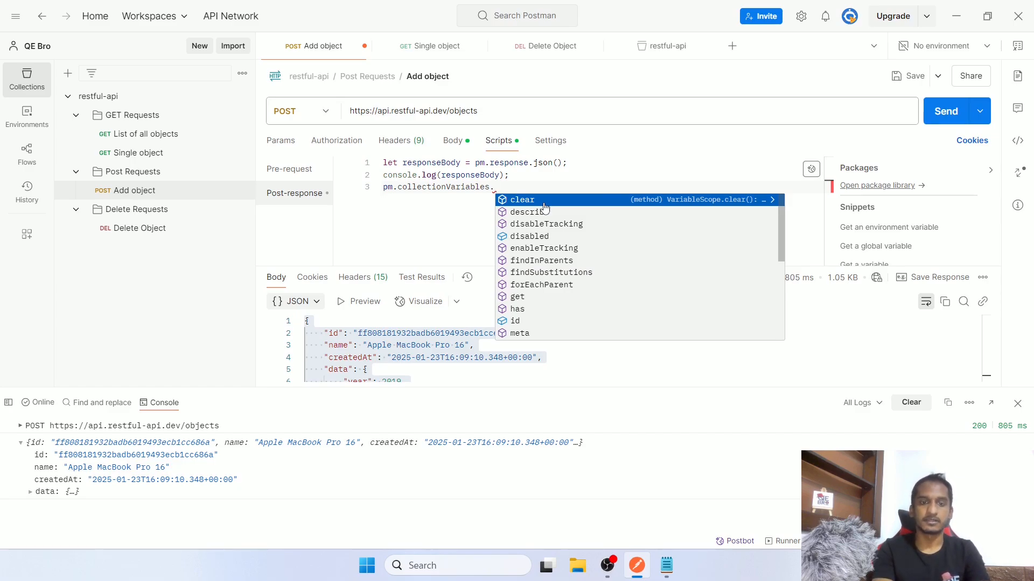
type("se")
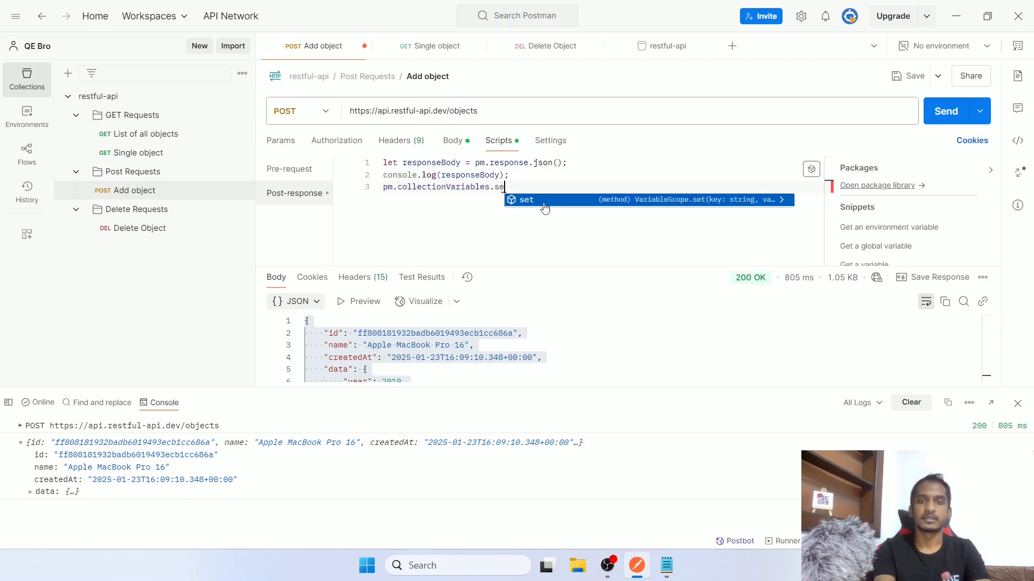
key("BackSpace")
key("BackSpace")
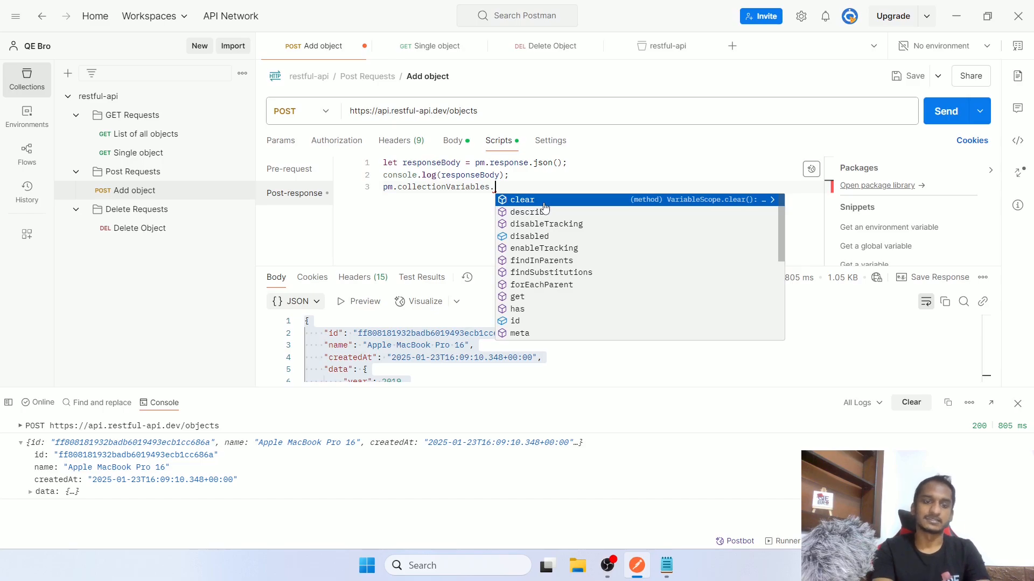
type("set")
key("Return")
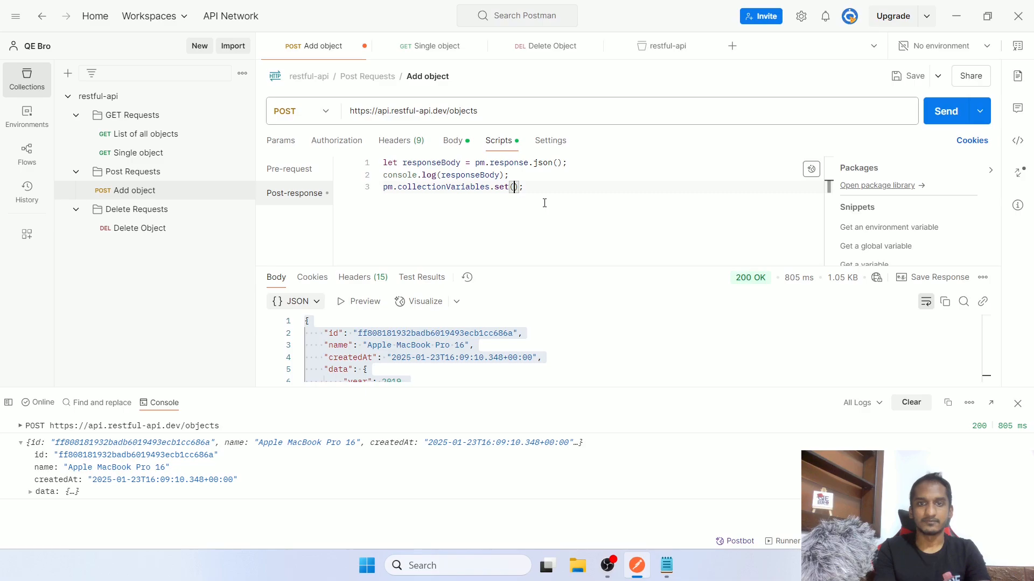
type("\"")
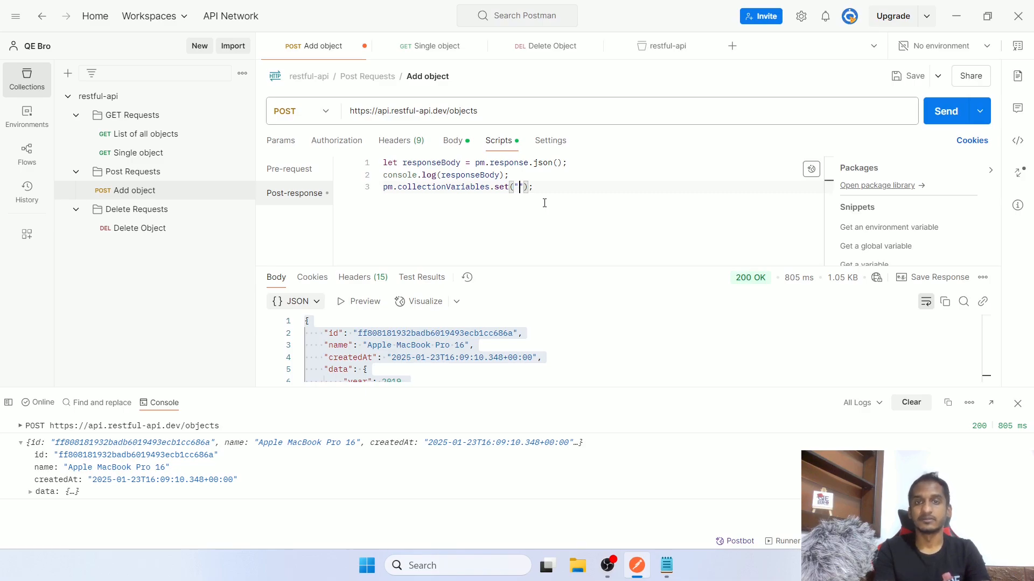
type("itemI")
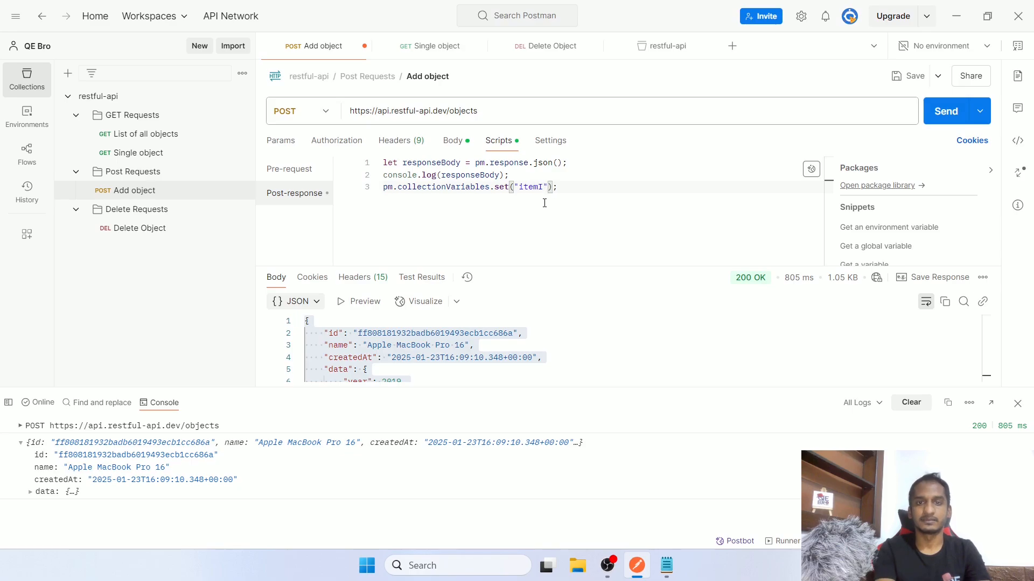
type("d\"")
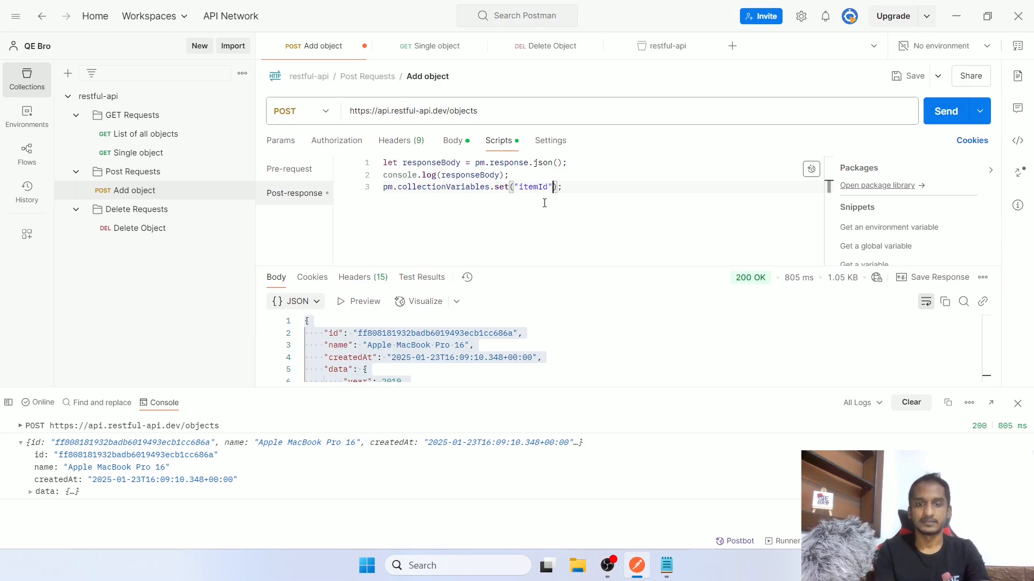
type(",")
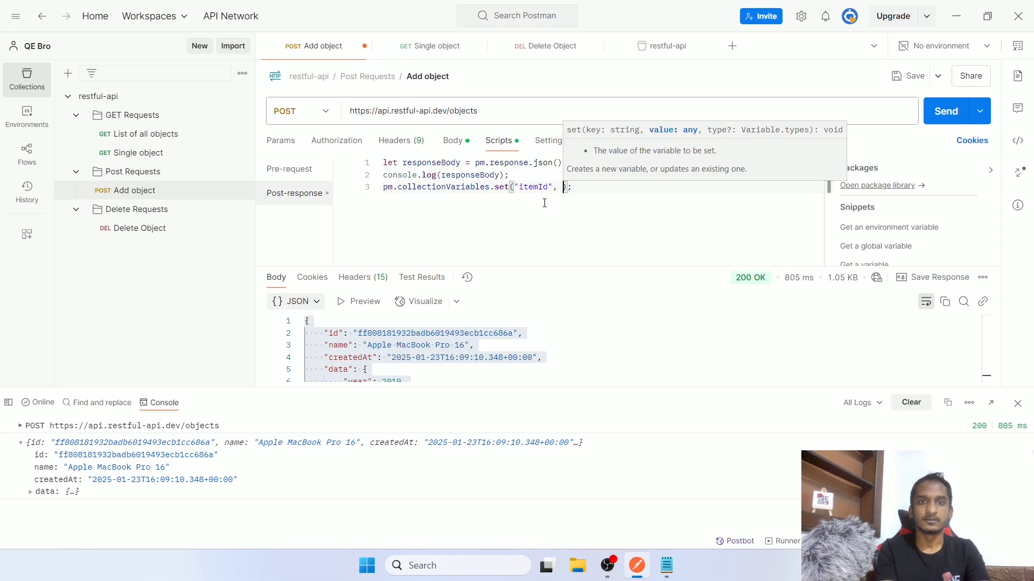
type("responseBody.")
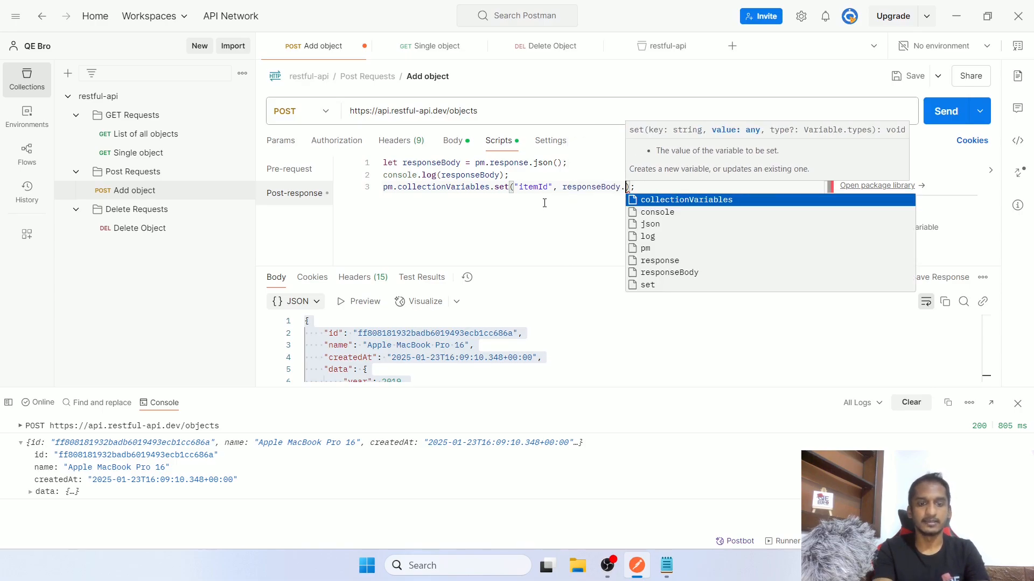
type("id")
Select and delete the drafted itemId-saving line
left_click(653, 188)
left_click_drag(562, 188, 380, 188)
key("ctrl+c")
key("BackSpace")
Change the log line to console.log(responseBody.id); and re-send Add object to print the id
left_click(439, 175)
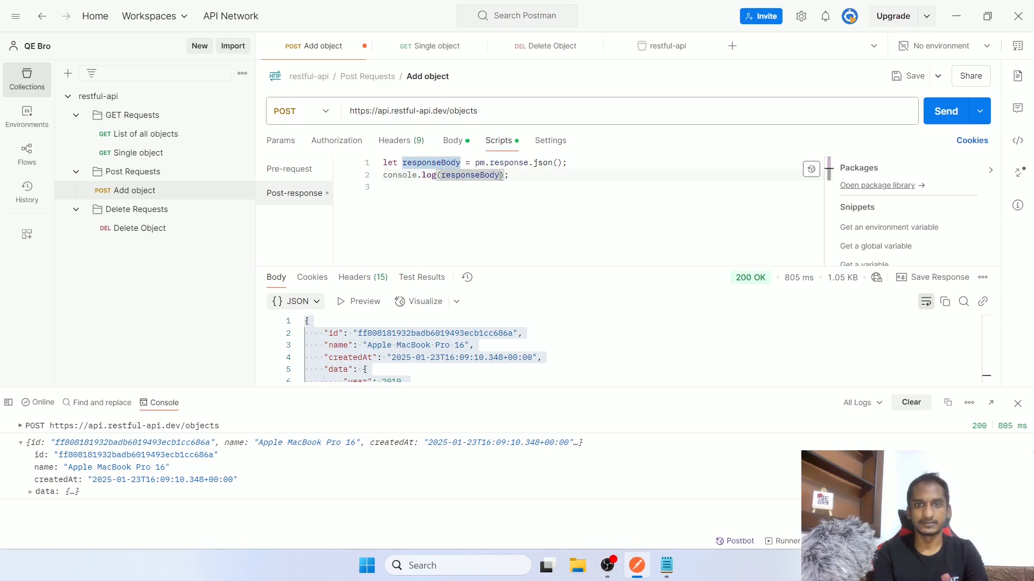
type(".id")
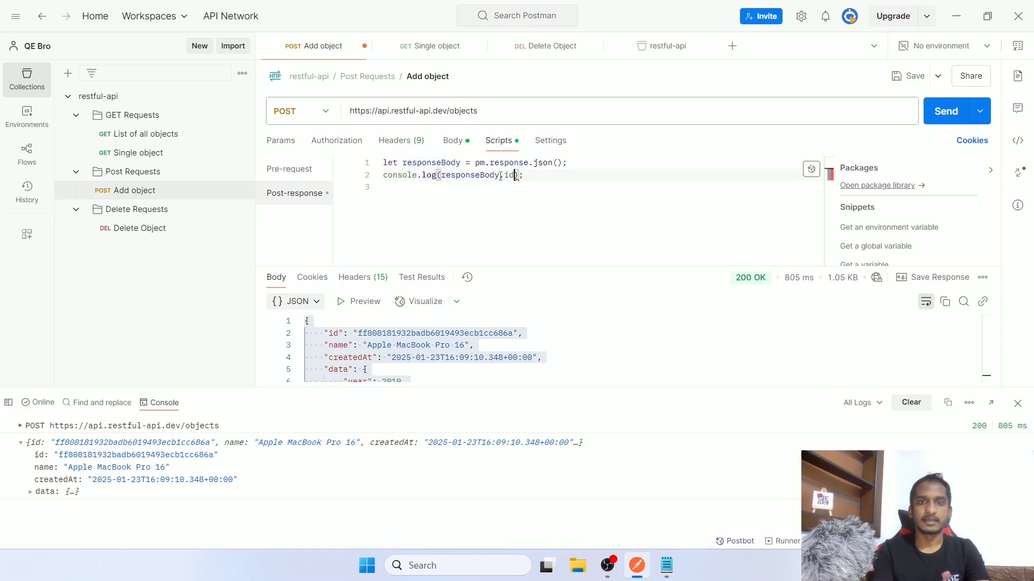
double_click(461, 179)
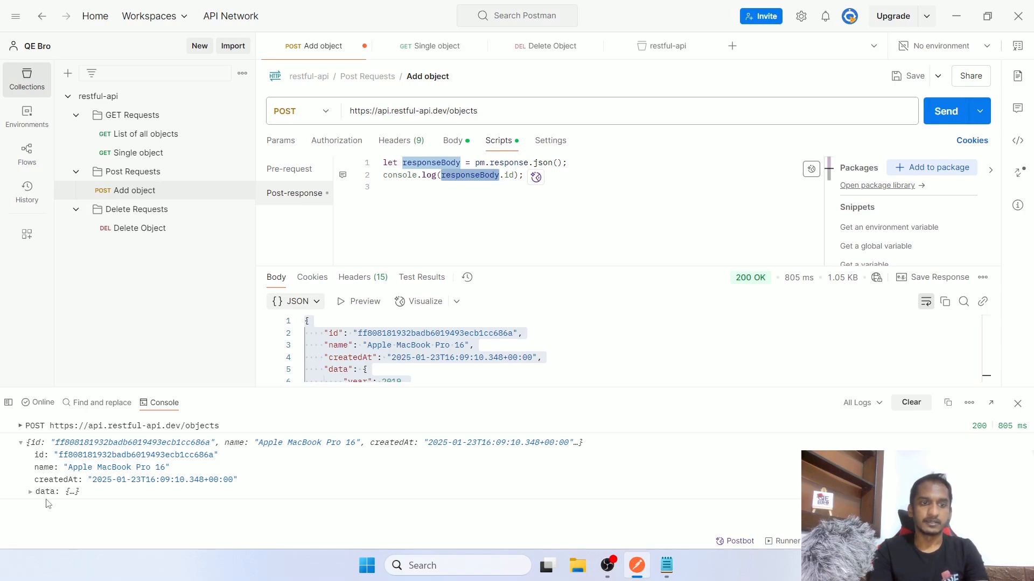
left_click(31, 494)
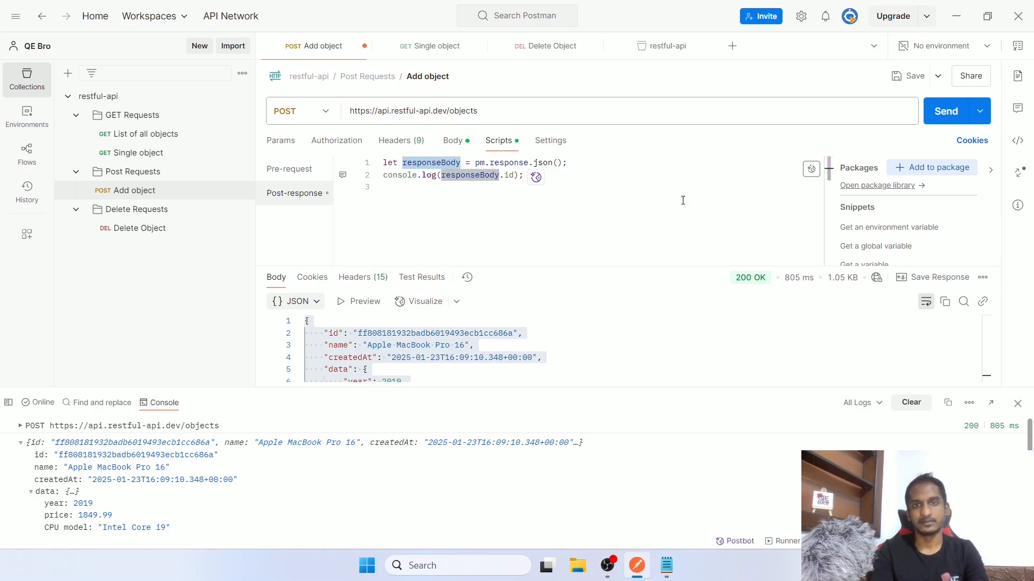
left_click(617, 163)
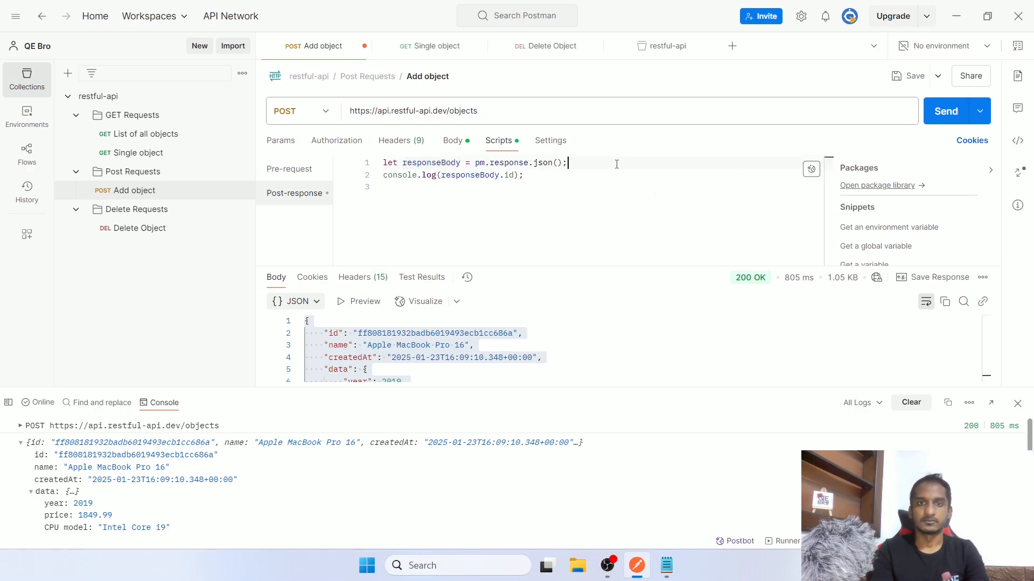
left_click(943, 110)
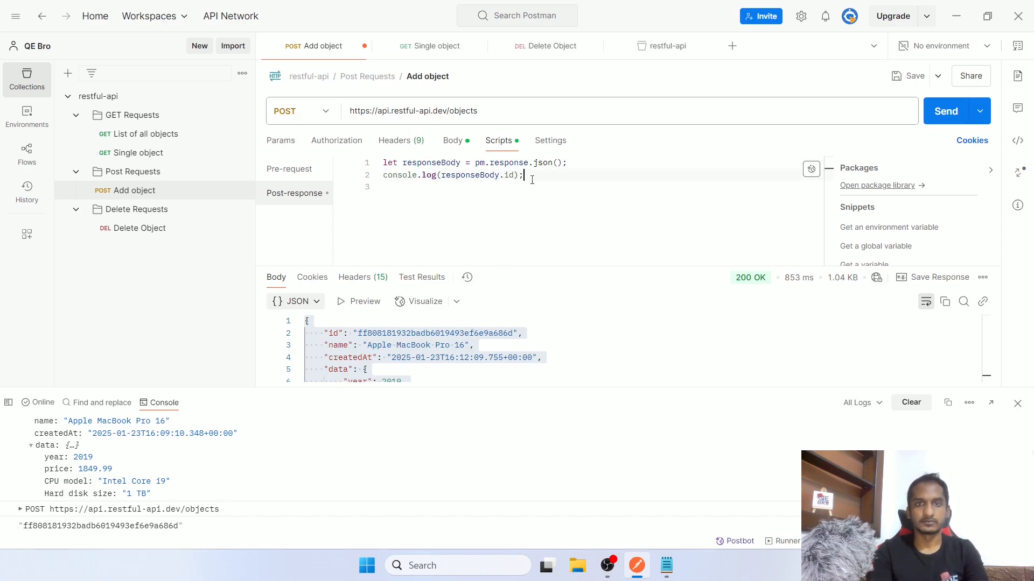
Paste the pm.collectionVariables.set("itemId", responseBody.id) line and save the request
key("ctrl+v")
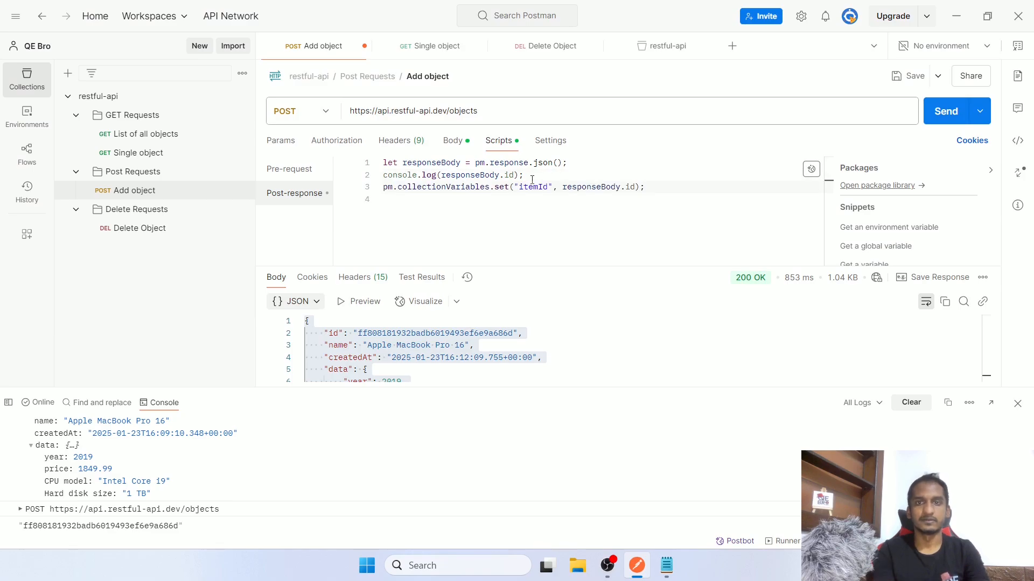
key("ctrl+s")
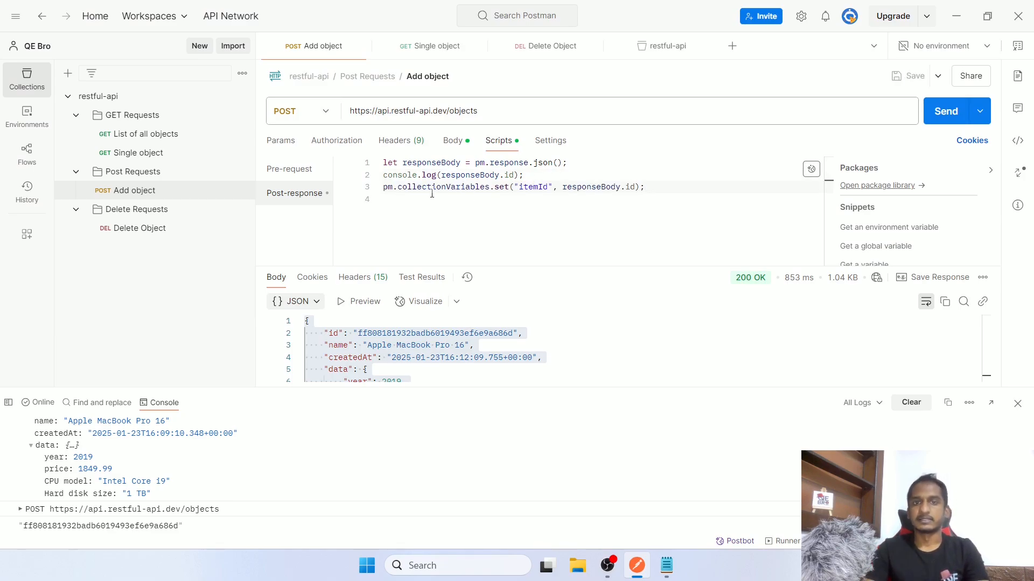
double_click(441, 187)
left_click(504, 175)
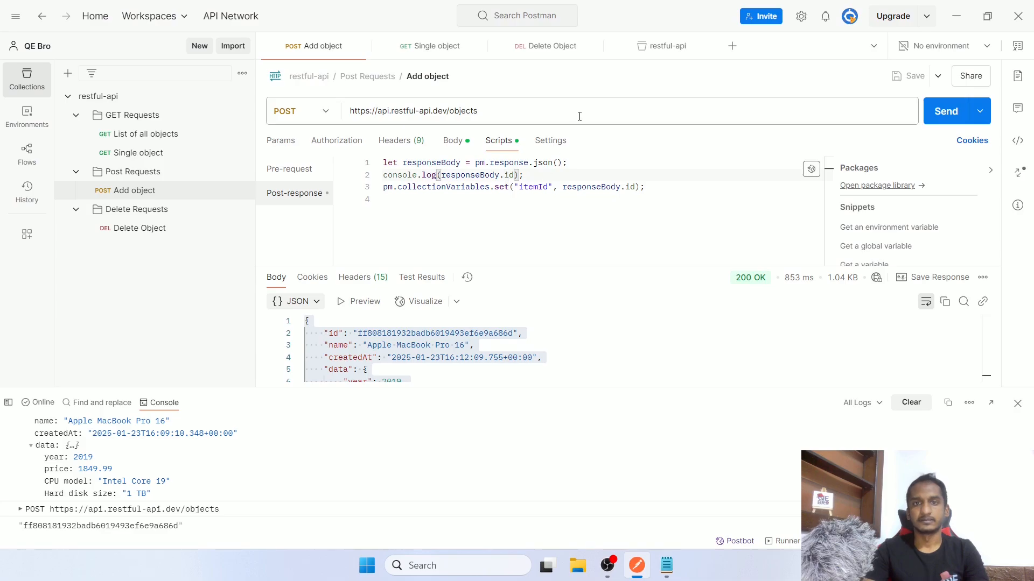
Send Add object again and confirm the collection's itemId matches the response id
left_click(652, 47)
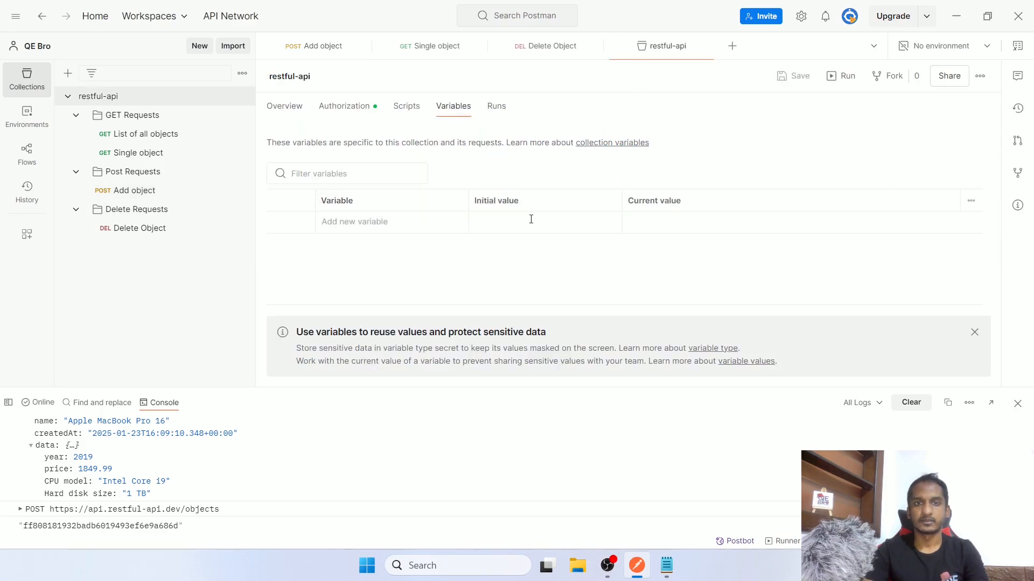
left_click(295, 46)
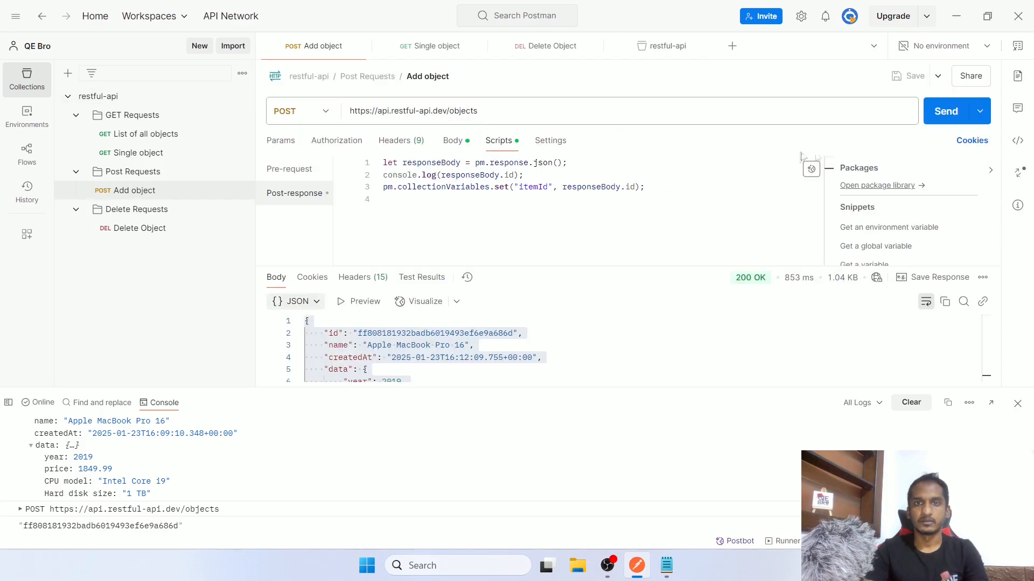
left_click(956, 115)
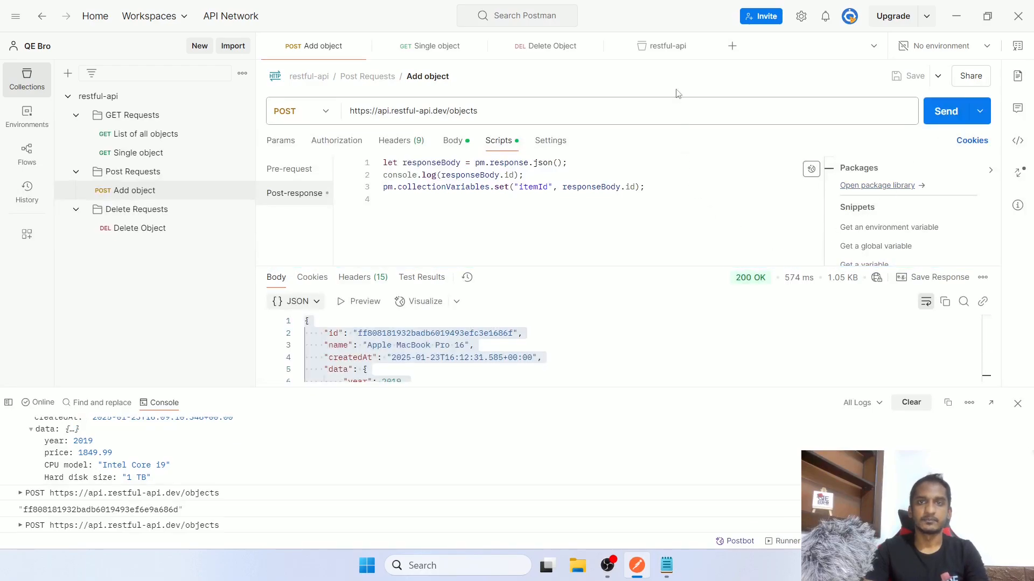
left_click(661, 46)
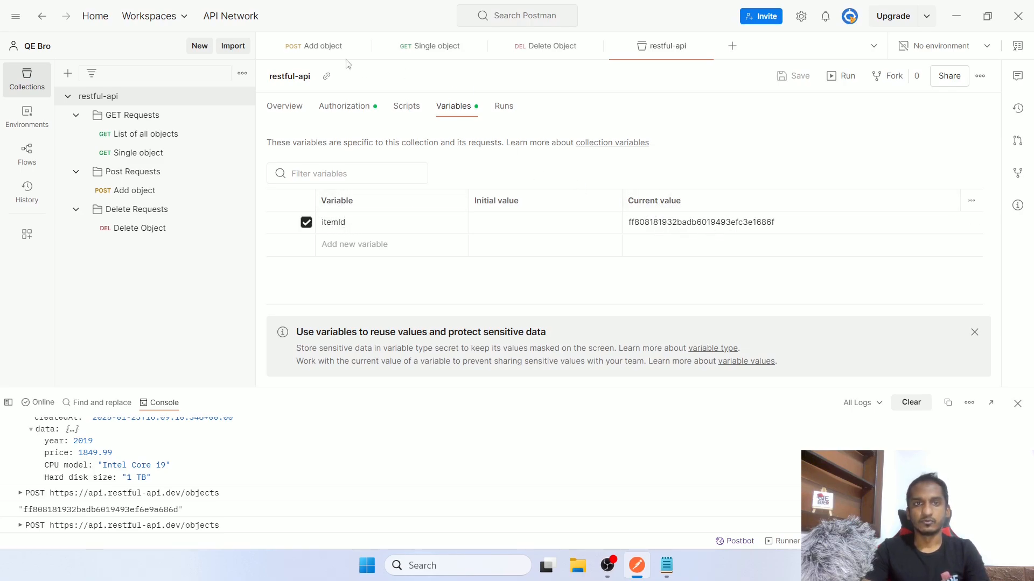
left_click(325, 48)
double_click(463, 333)
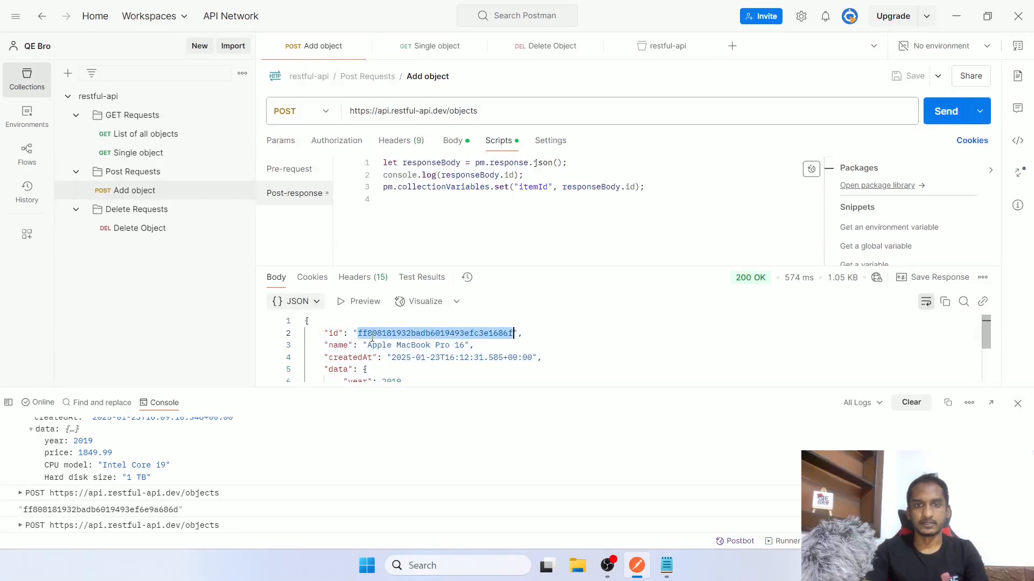
left_click(666, 46)
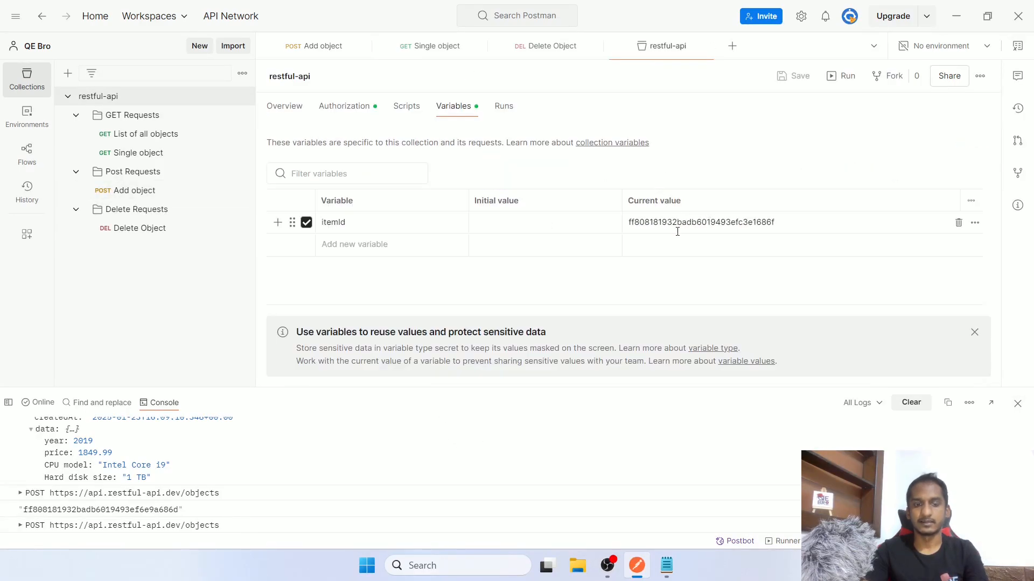
Replace the Delete Object URL's hardcoded id with {{itemId}}, as in Single object, and save
left_click(431, 46)
left_click_drag(519, 110, 478, 110)
left_click(532, 54)
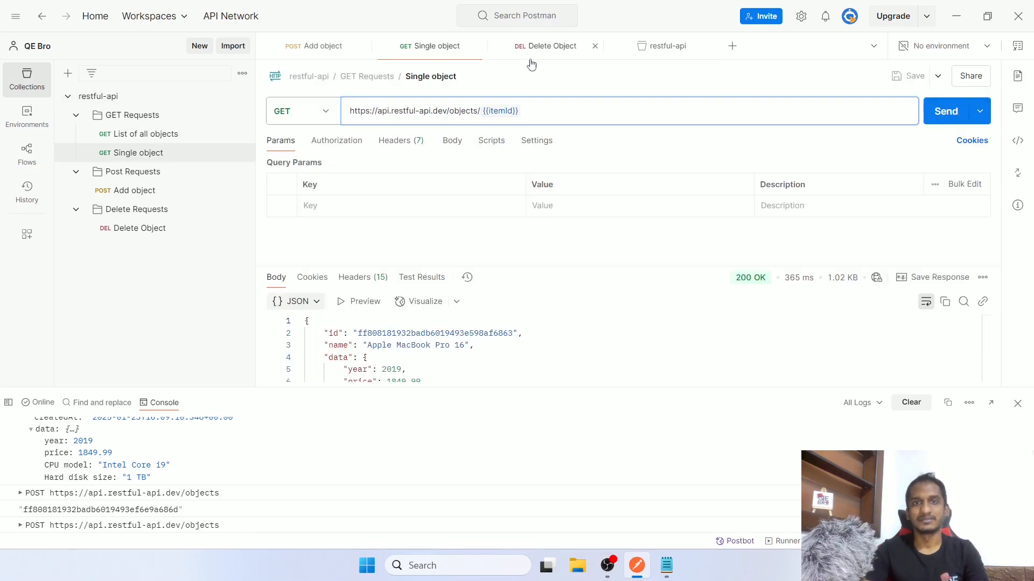
left_click_drag(479, 110, 664, 108)
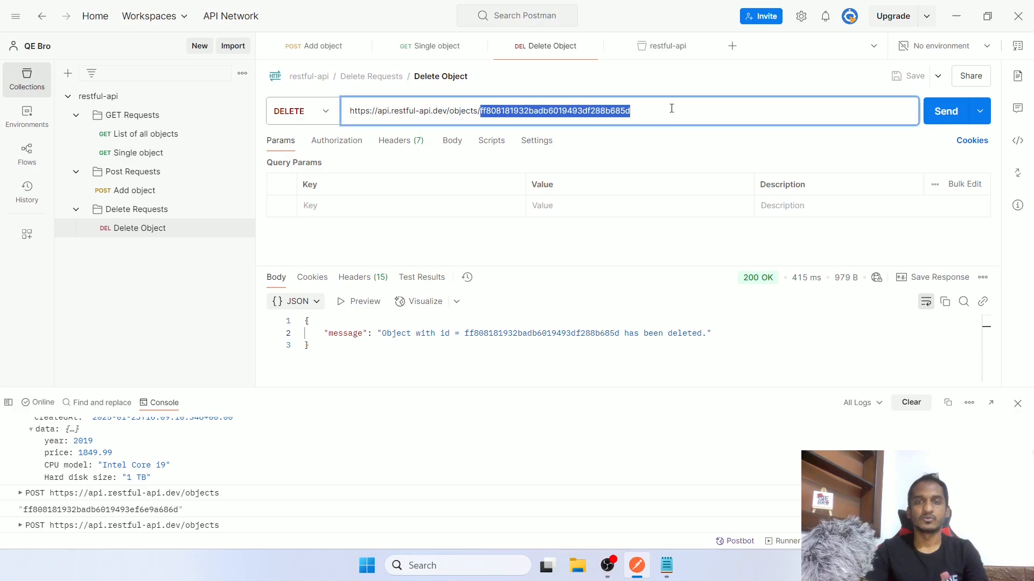
key("BackSpace")
type("{{")
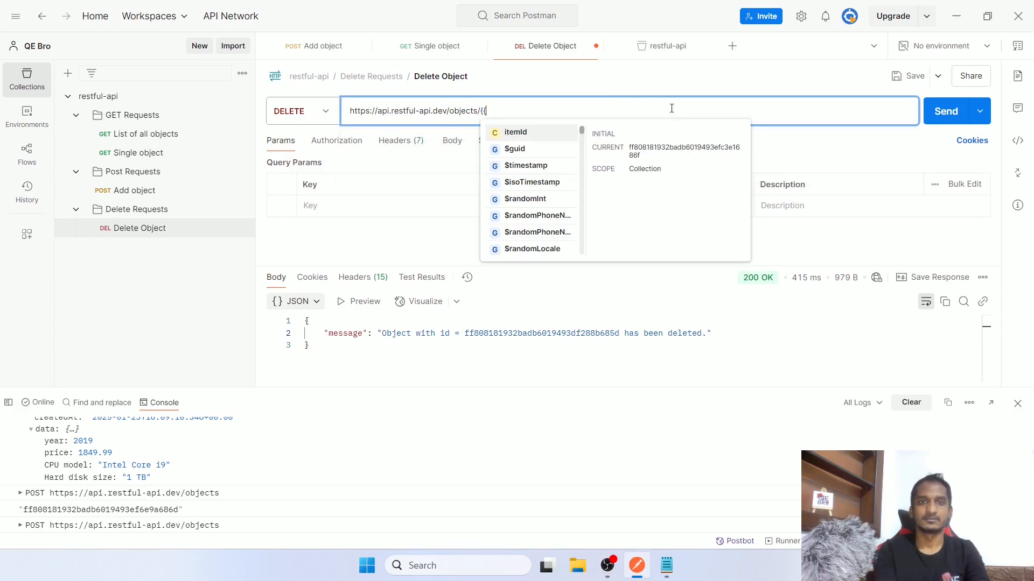
key("Return")
key("ctrl+s")
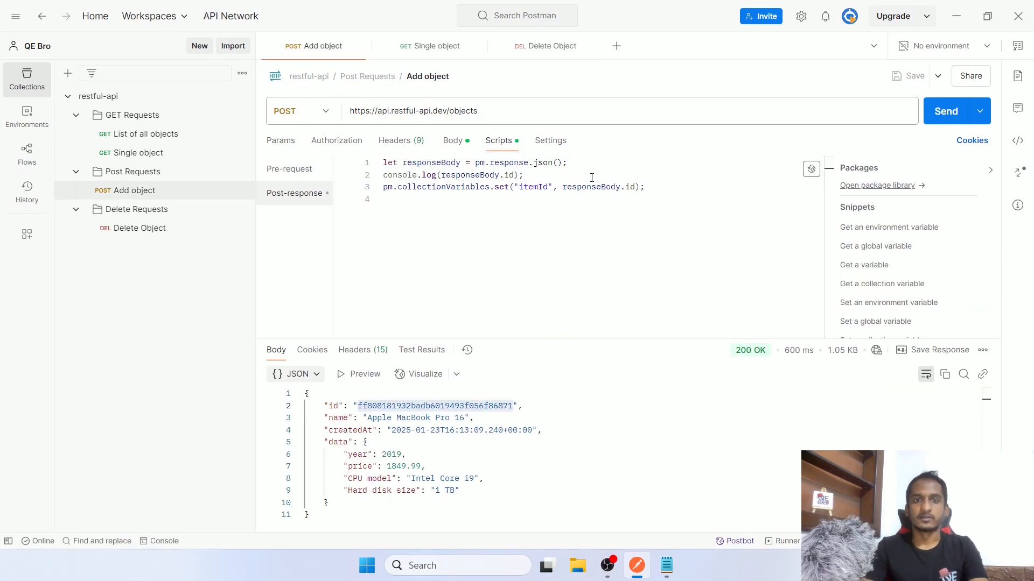
Send Add object to create a new object and note its id
left_click(946, 119)
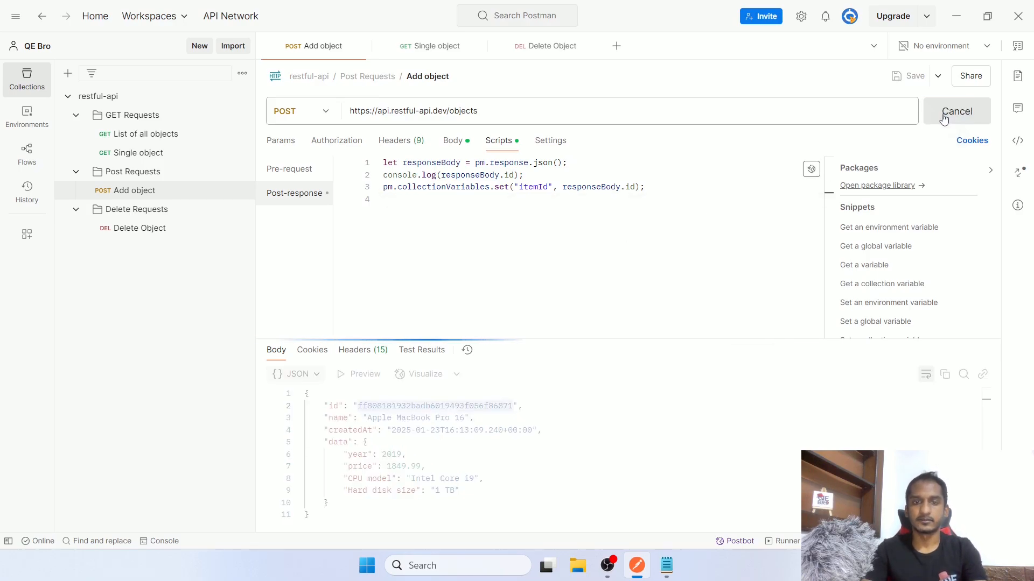
left_click(520, 416)
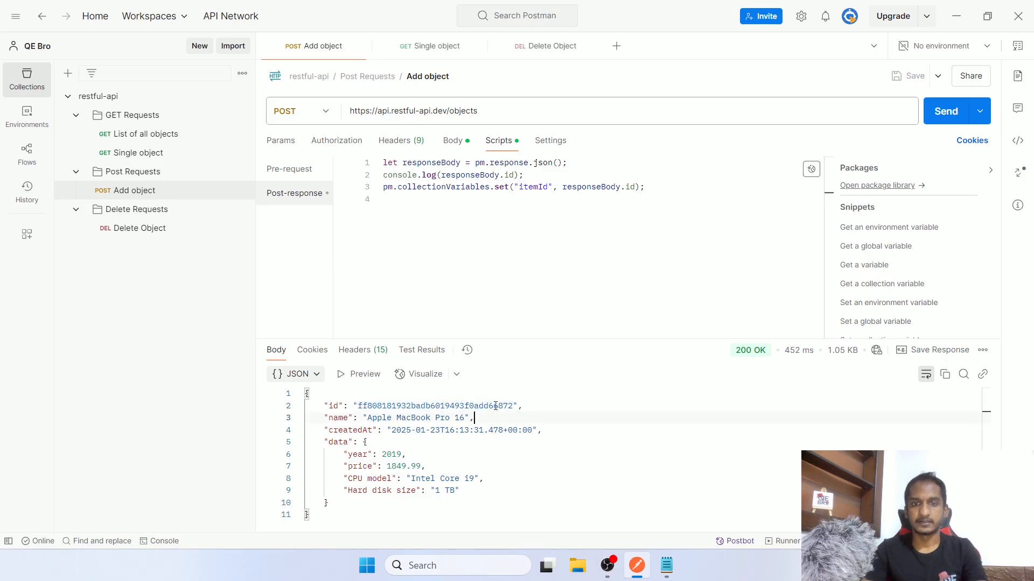
left_click_drag(495, 406, 513, 406)
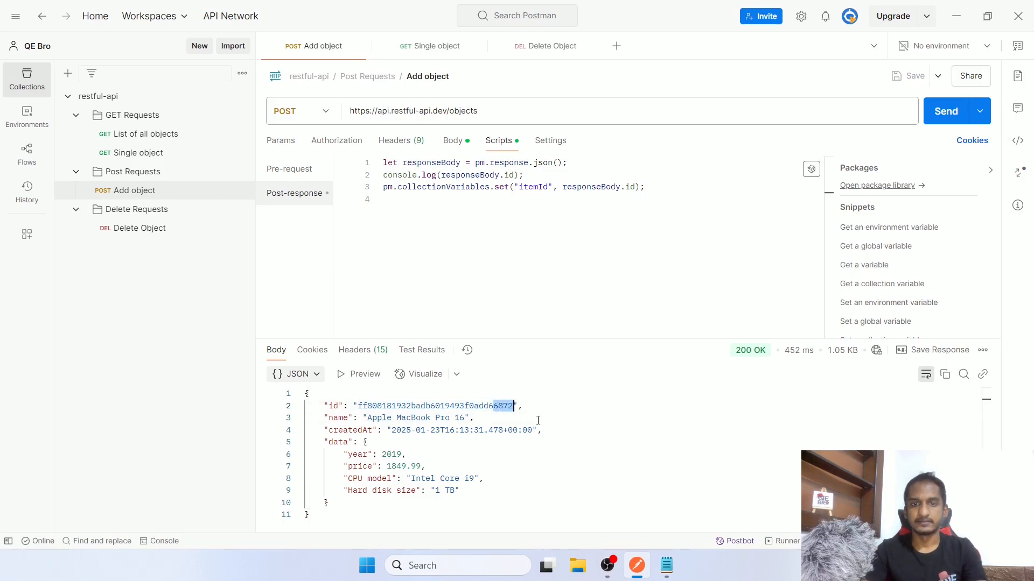
Fetch the new object with Single object using the stored itemId
left_click(424, 47)
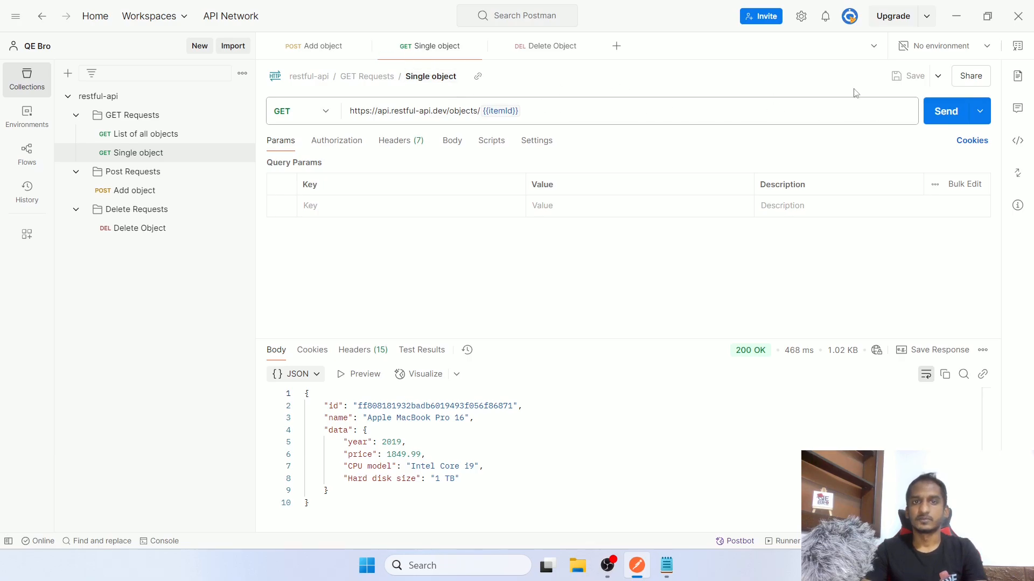
left_click(956, 114)
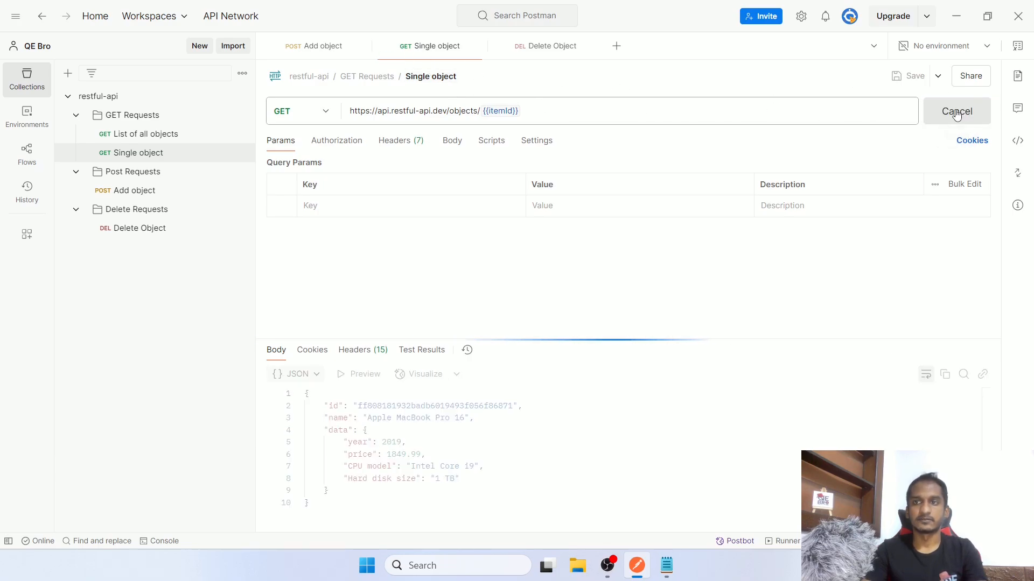
left_click_drag(493, 405, 510, 406)
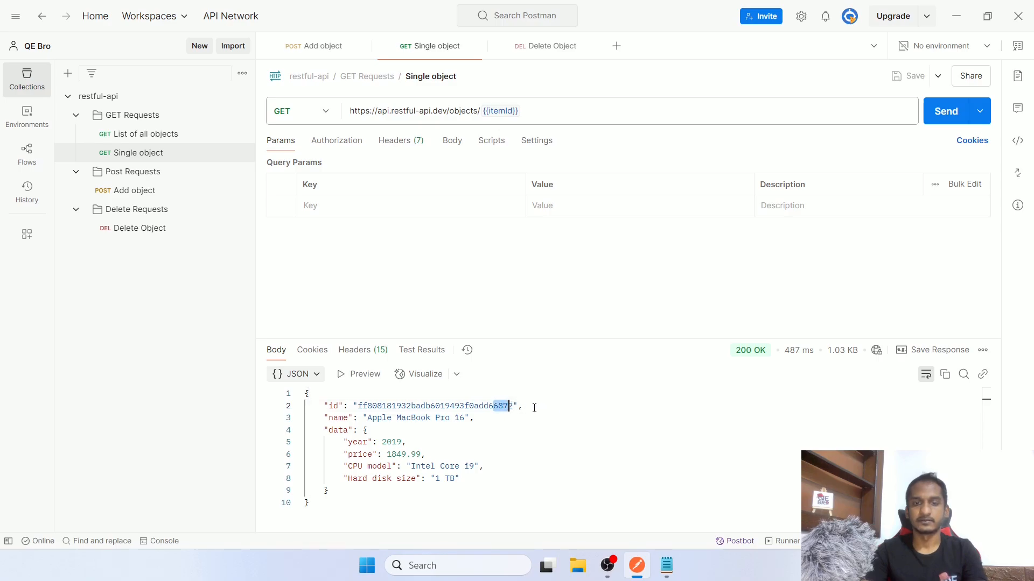
left_click_drag(510, 405, 484, 406)
left_click(573, 408)
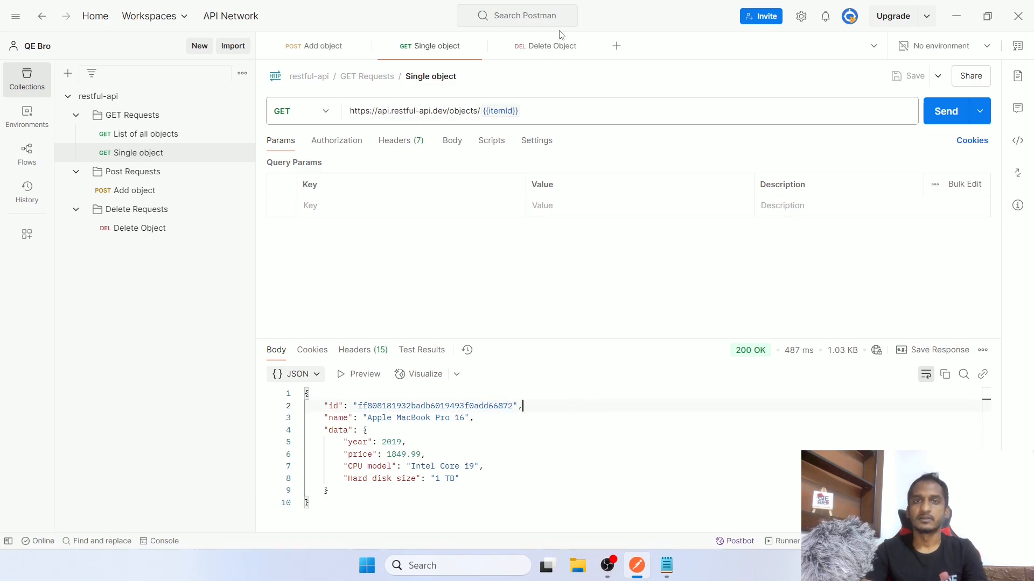
Send Delete Object to delete the object referenced by itemId
left_click(554, 46)
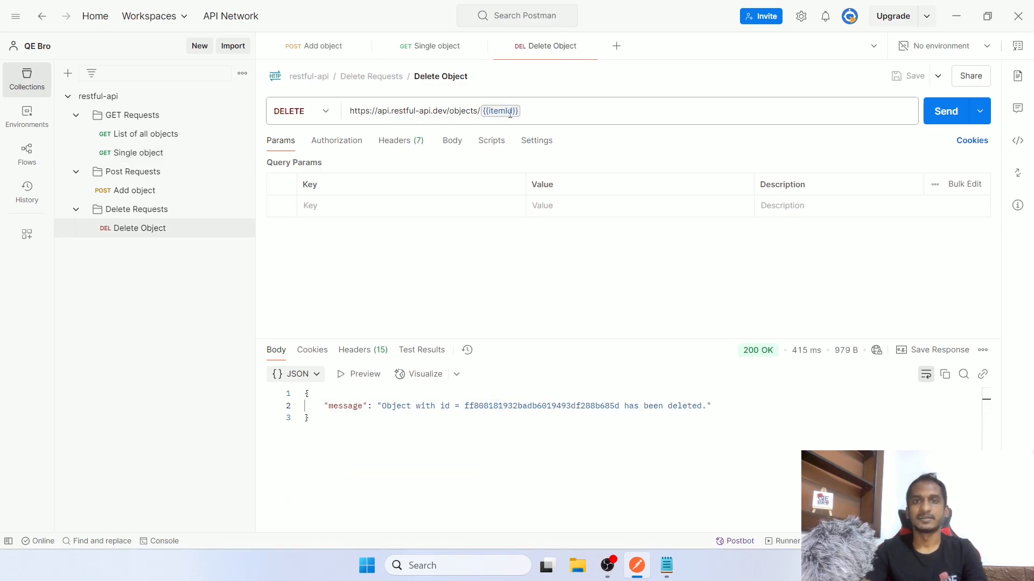
left_click(936, 111)
mouse_move(508, 115)
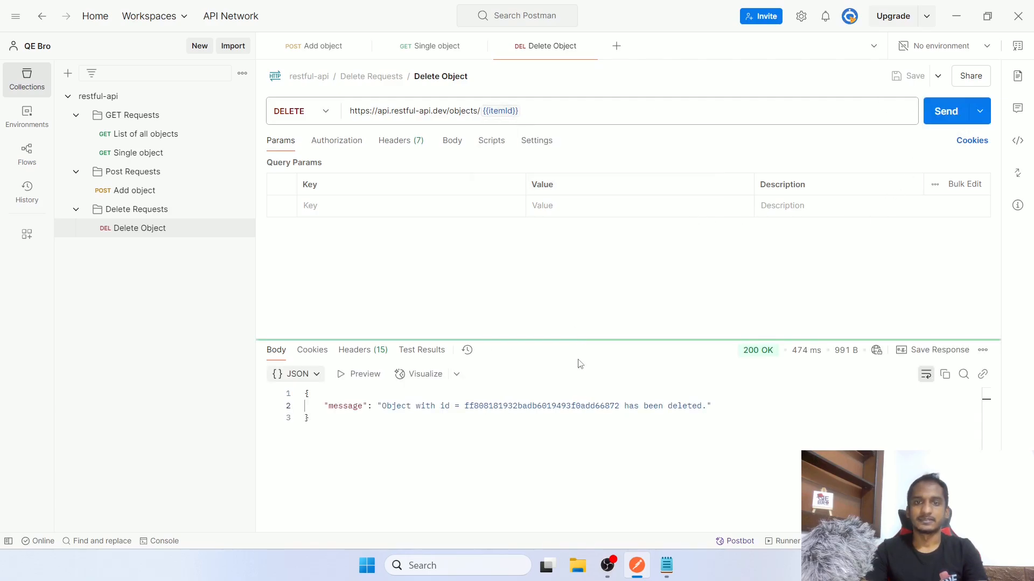
left_click_drag(601, 406, 678, 406)
Re-send Single object and confirm it returns 404 Not Found for the deleted id
left_click(425, 46)
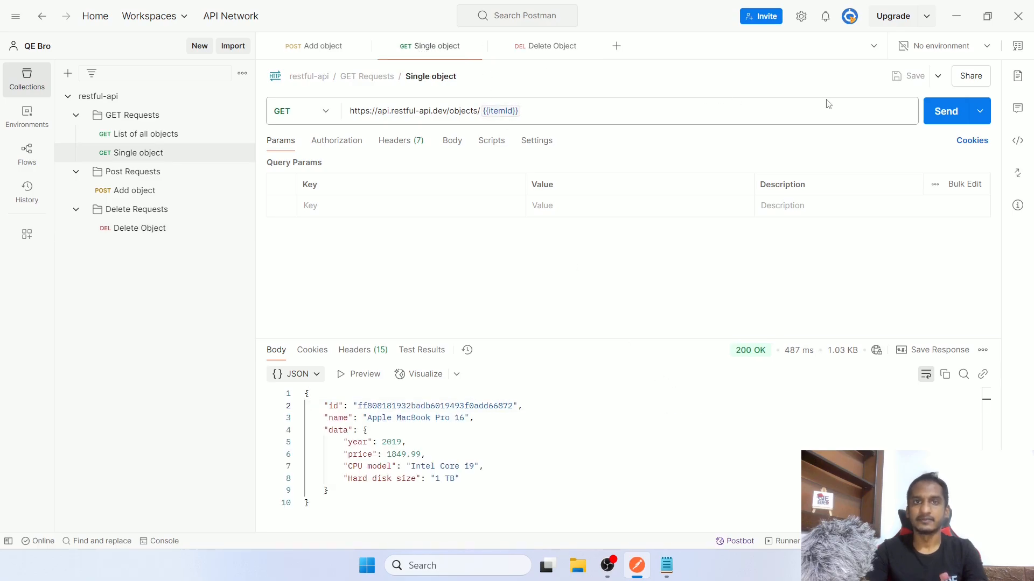
left_click(946, 114)
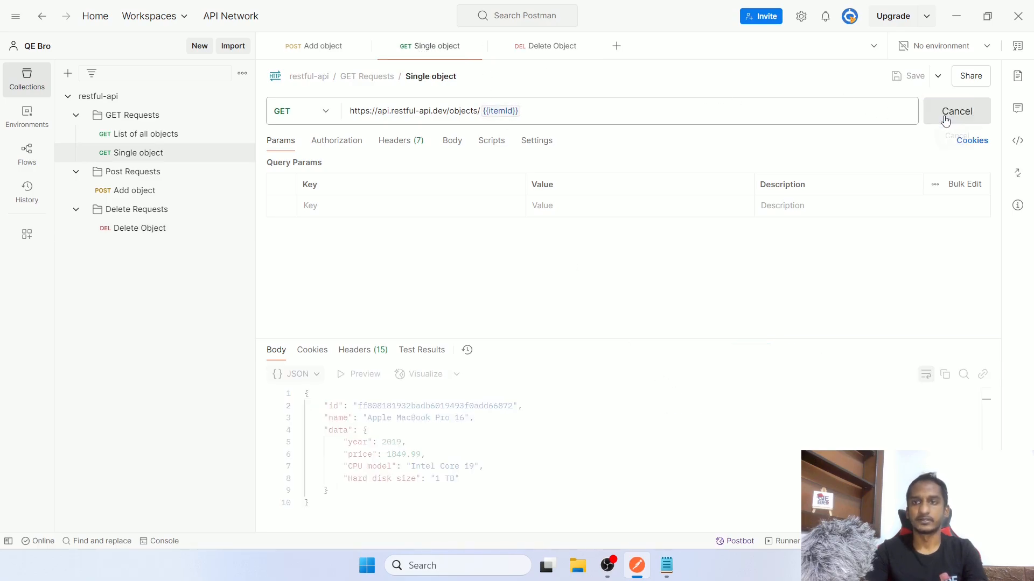
left_click_drag(473, 406, 634, 406)
left_click(672, 406)
left_click_drag(570, 406, 587, 406)
left_click(589, 406)
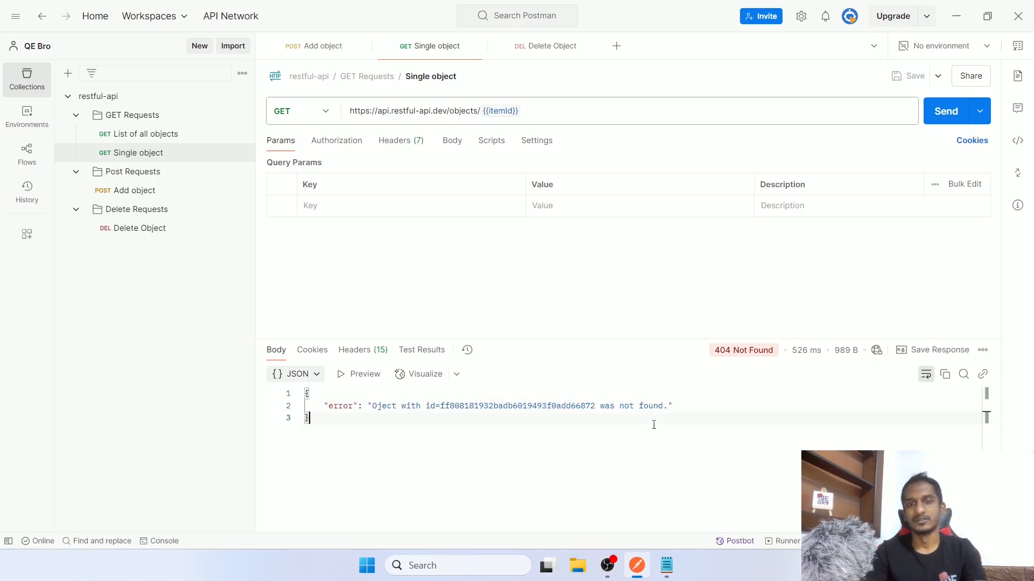
left_click(308, 45)
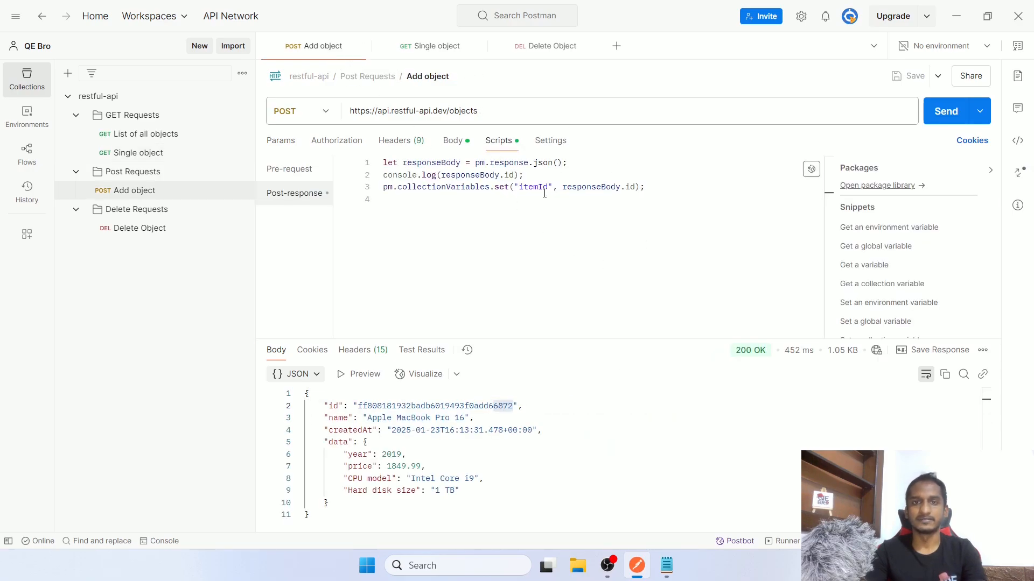
Review the itemId line in Add object's post-response script, then return to Single object's 404 response
left_click_drag(417, 188, 646, 187)
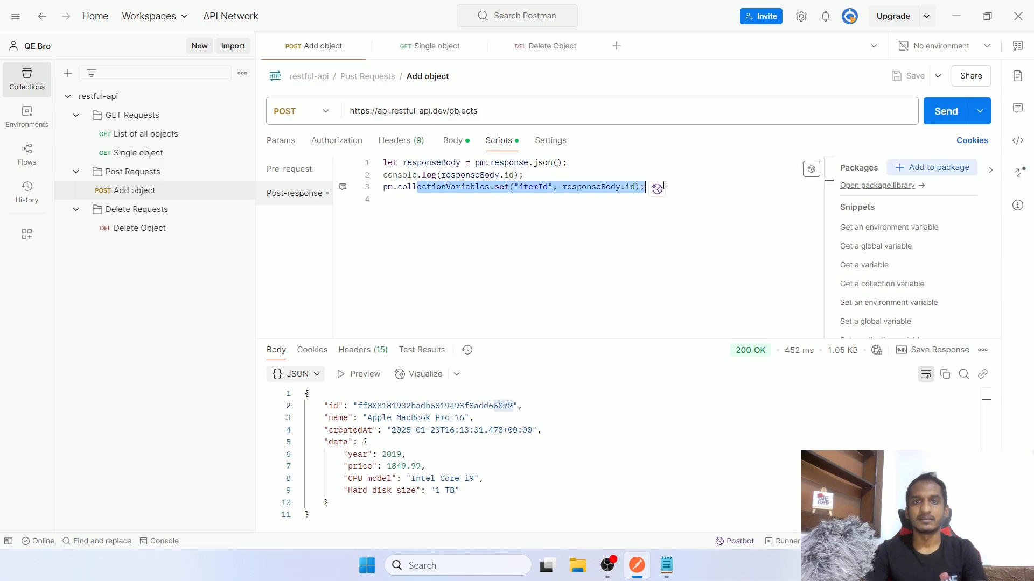
left_click(712, 215)
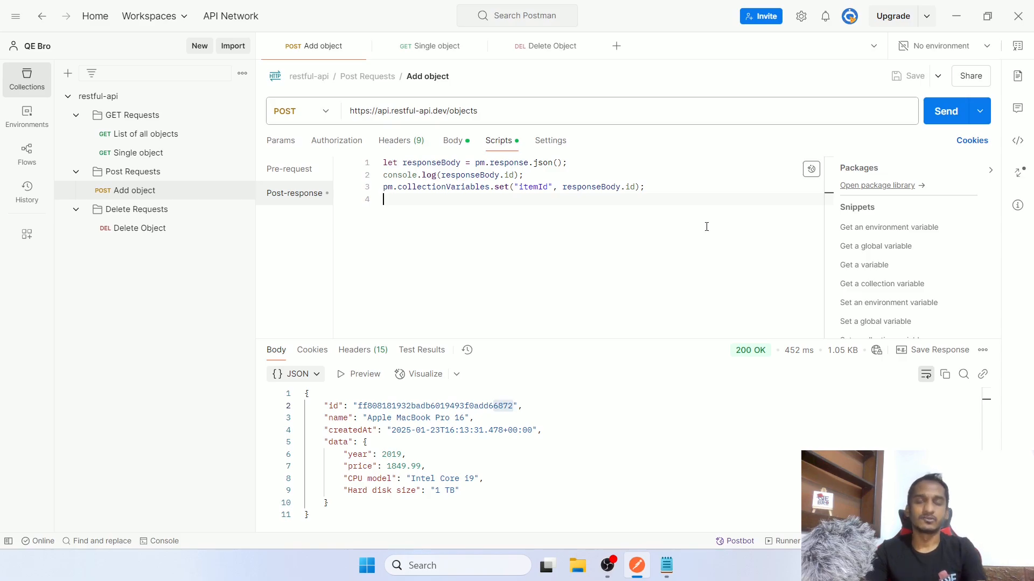
left_click(415, 49)
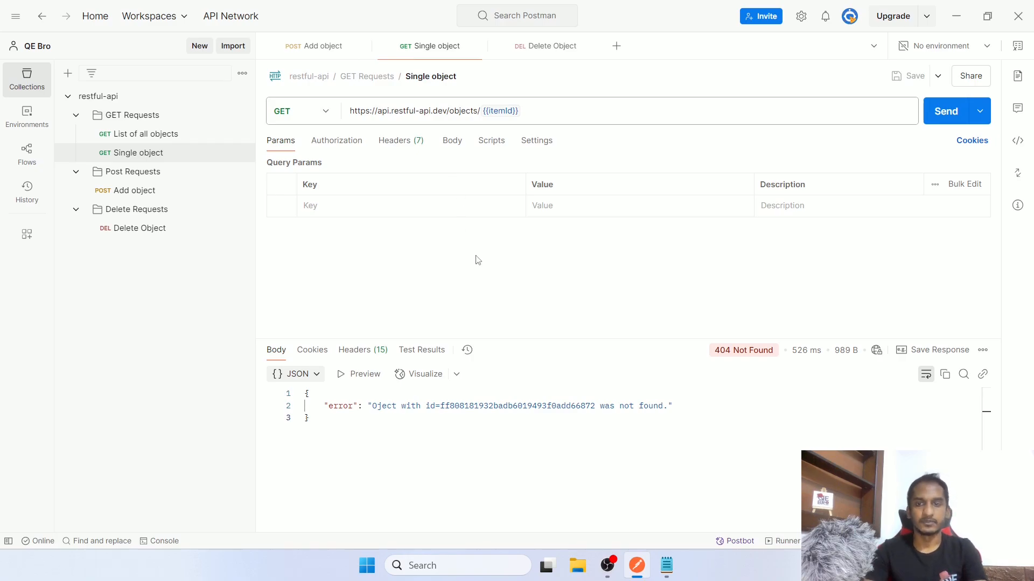
Review the Add object request, the available environments and the List of all objects URL
left_click(322, 47)
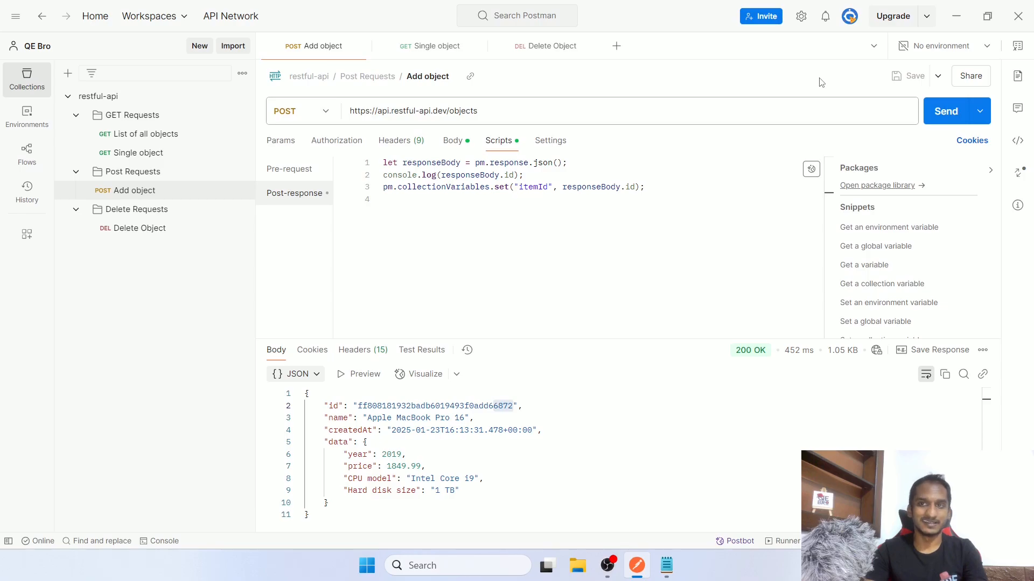
left_click(942, 49)
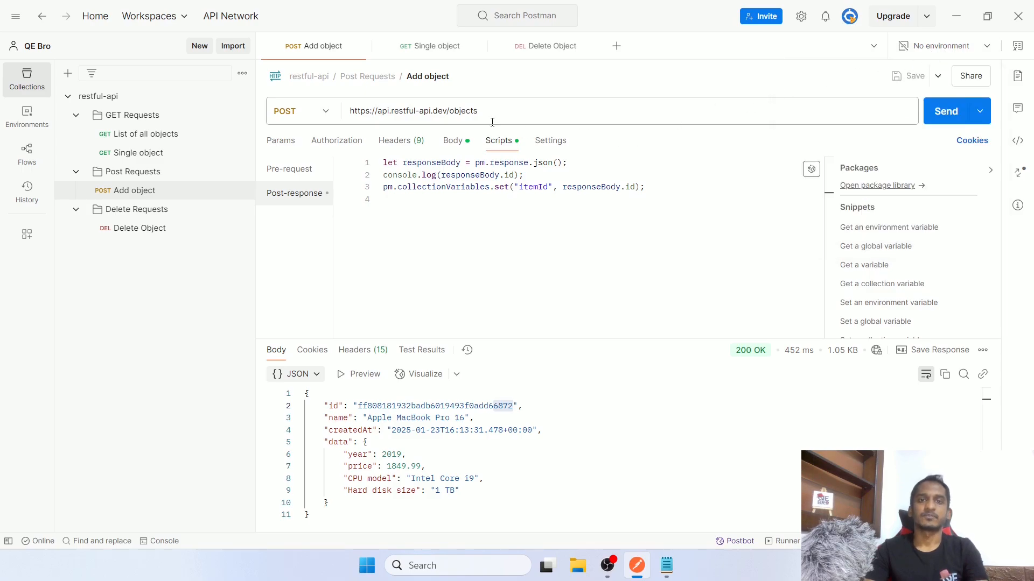
left_click(149, 136)
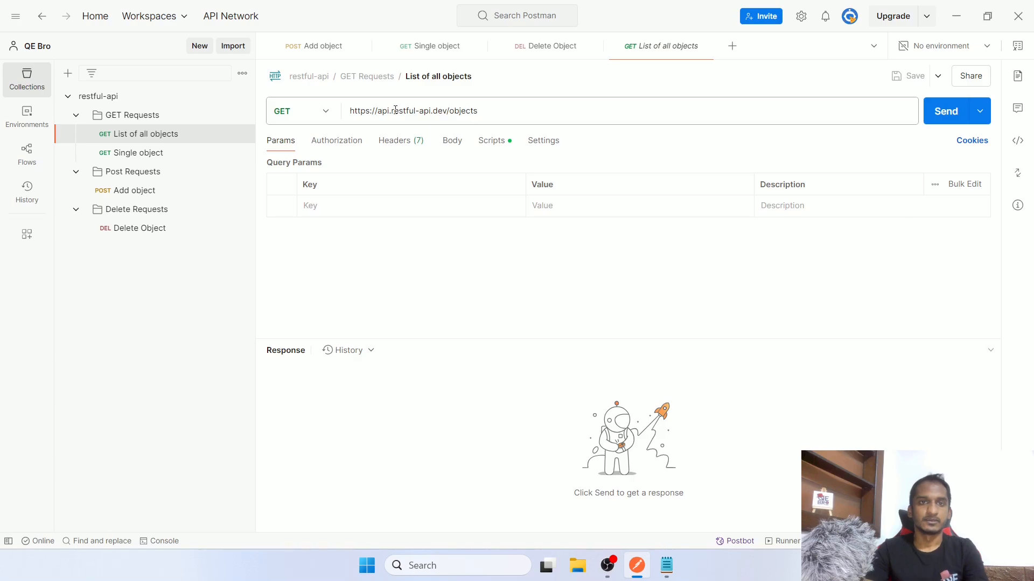
left_click_drag(479, 110, 347, 111)
Browse the Single object, Add object and Delete Object requests, then open the restful-api collection overview
left_click(147, 156)
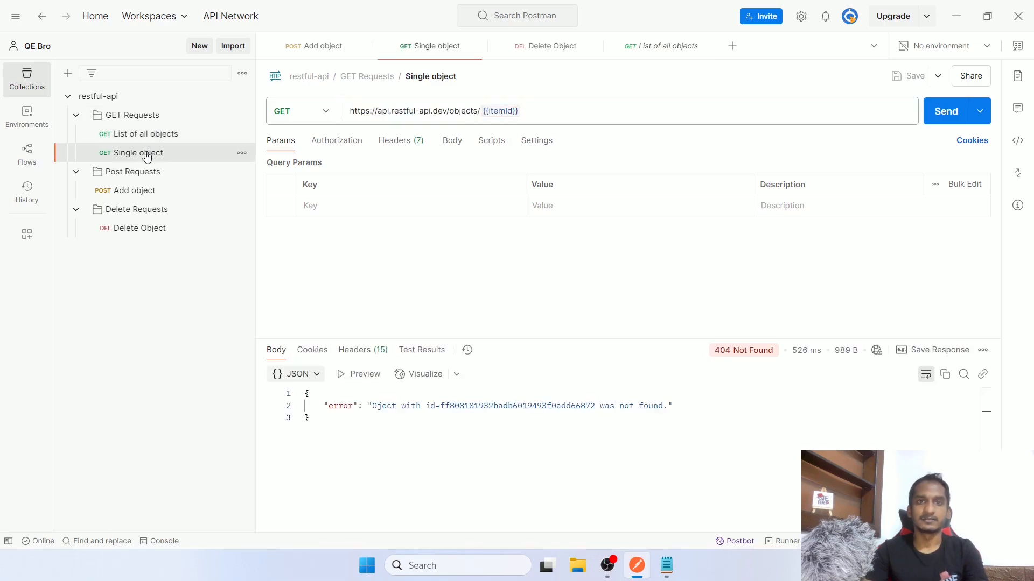
left_click(153, 192)
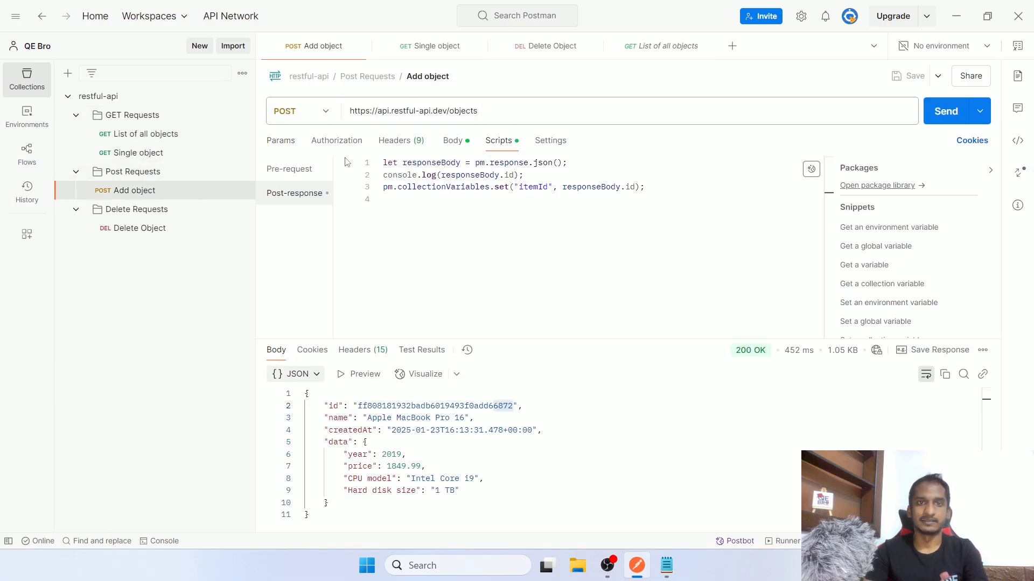
left_click(166, 228)
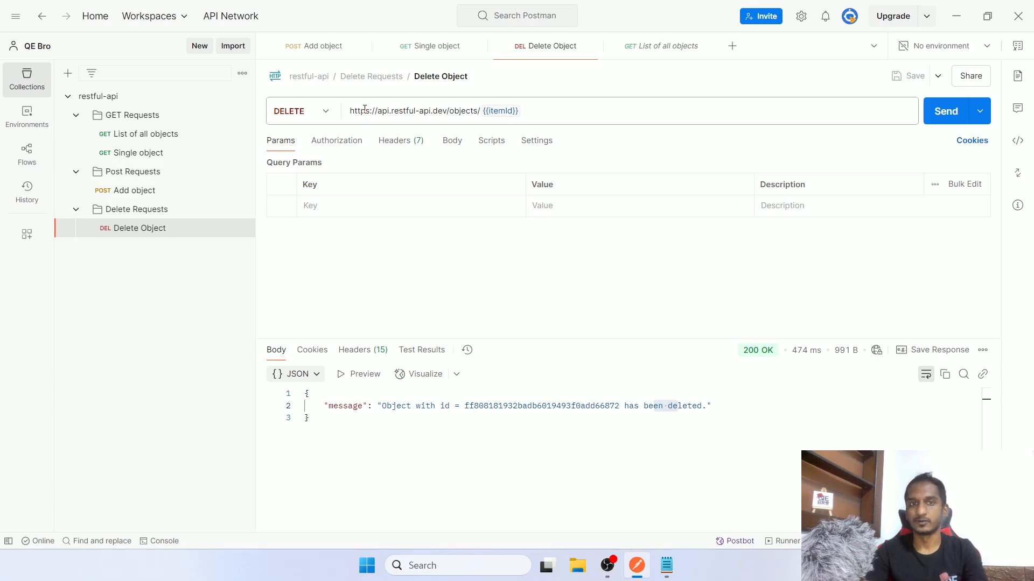
left_click(670, 49)
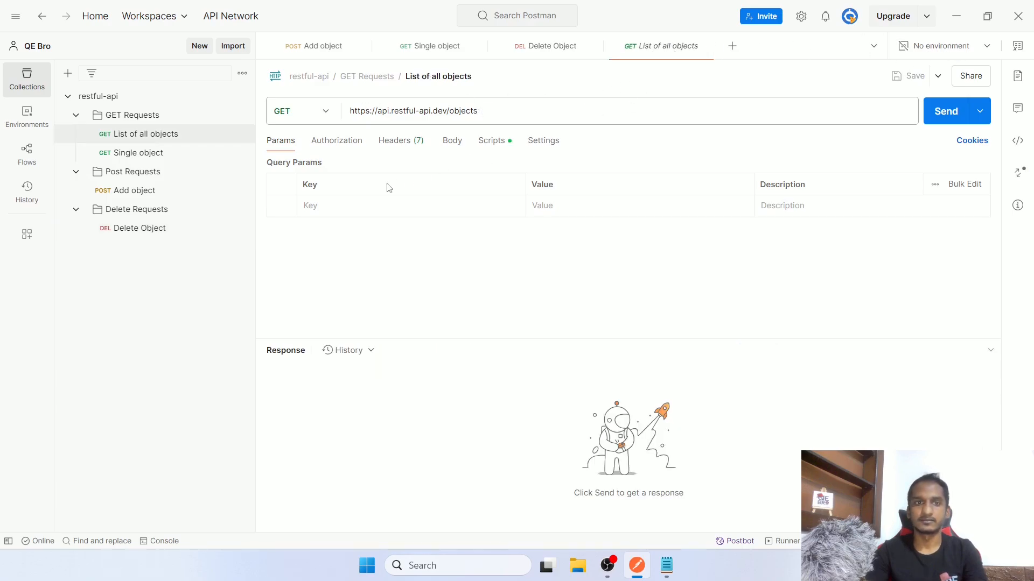
left_click(155, 104)
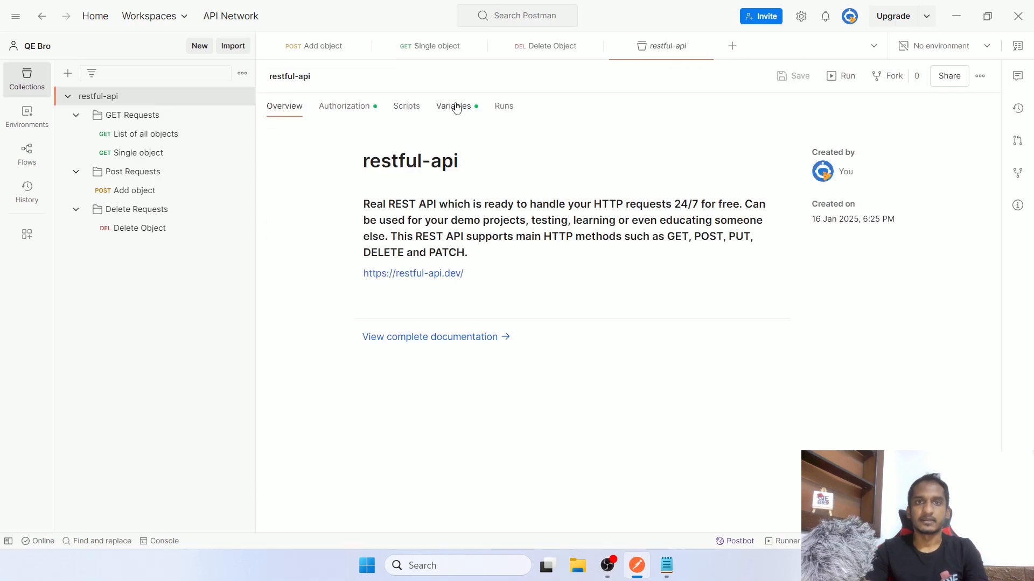
left_click(454, 106)
left_click(371, 248)
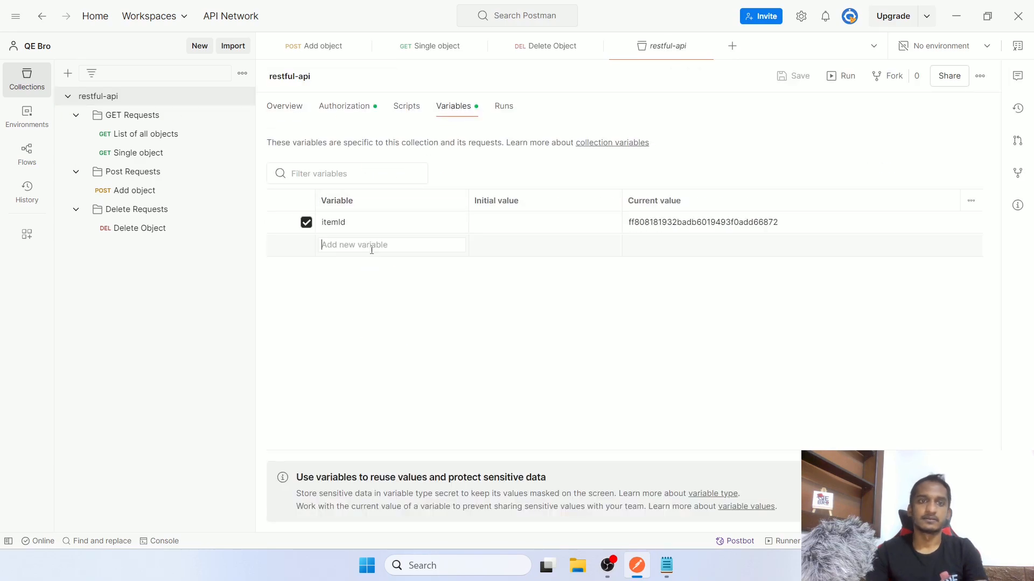
type("baseUrl")
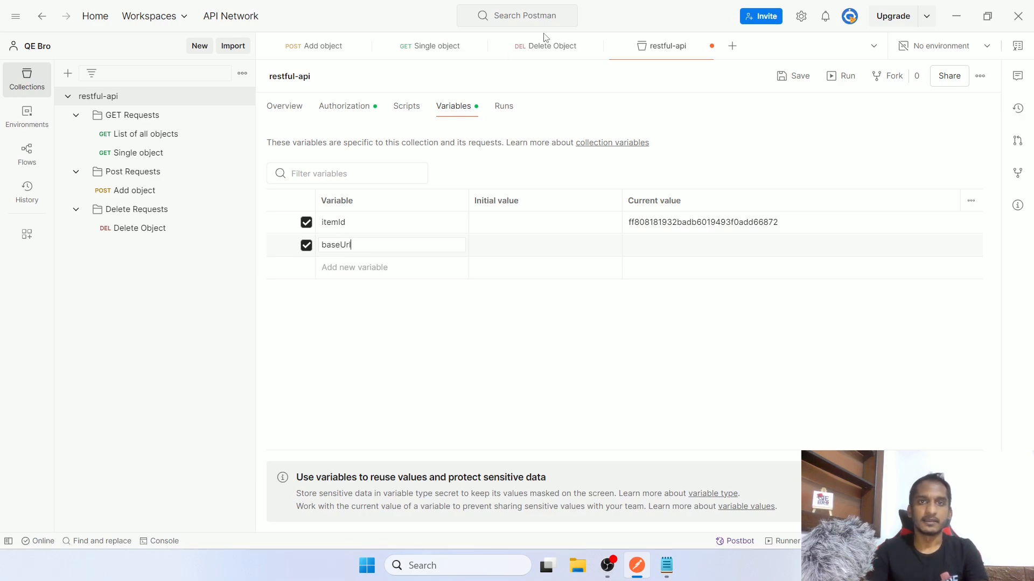
left_click(549, 48)
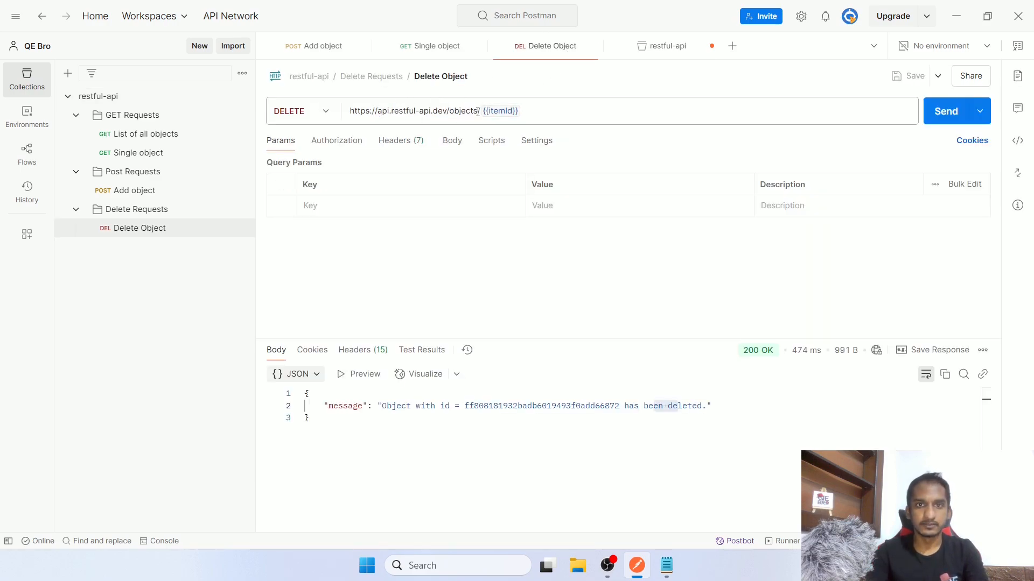
left_click_drag(448, 111, 325, 118)
key("ctrl+c")
left_click(665, 46)
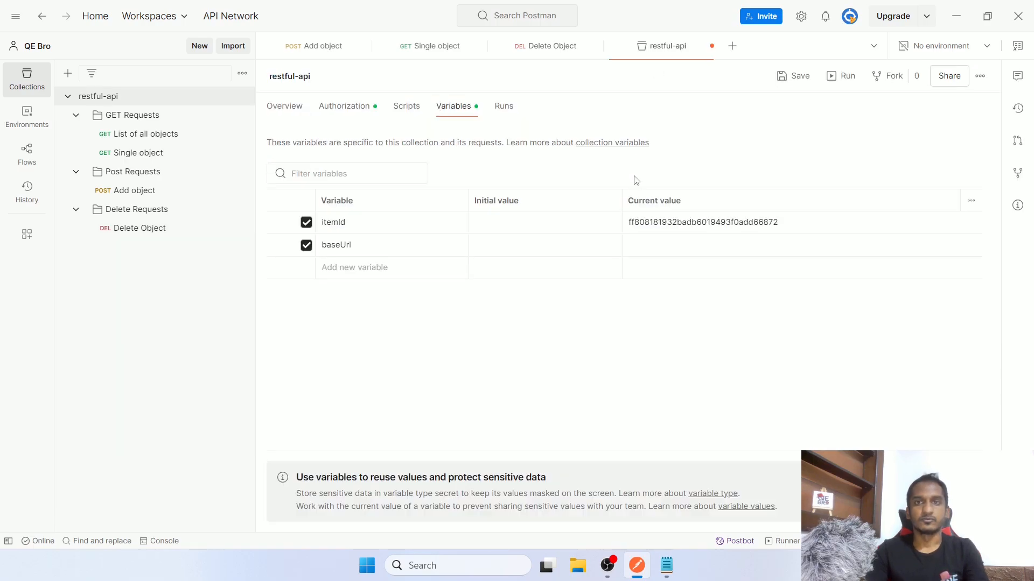
left_click(648, 242)
key("ctrl+v")
left_click(548, 244)
key("ctrl+v")
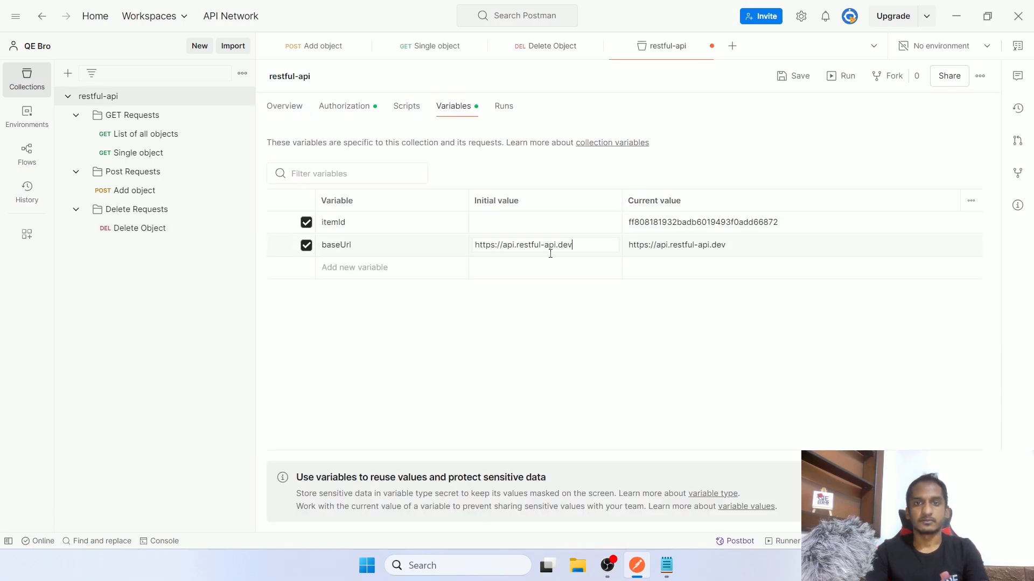
key("ctrl+s")
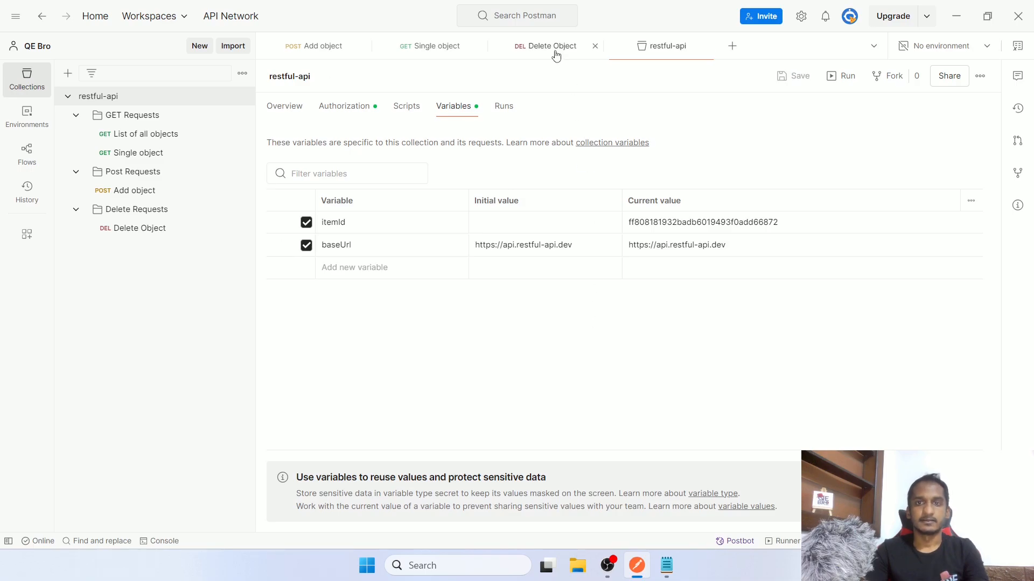
Replace the hard-coded base URL in the Delete Object address with {{baseUrl}} and save
left_click(556, 54)
left_click_drag(445, 110, 522, 177)
type("{{baseUrl}}/objects/{{itemId")
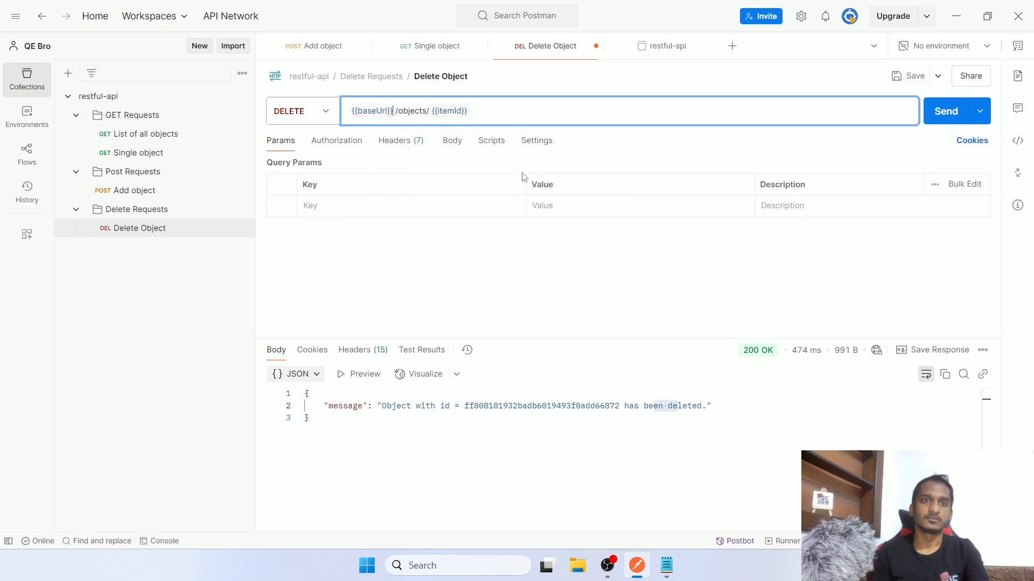
key("ctrl+s")
left_click(189, 231)
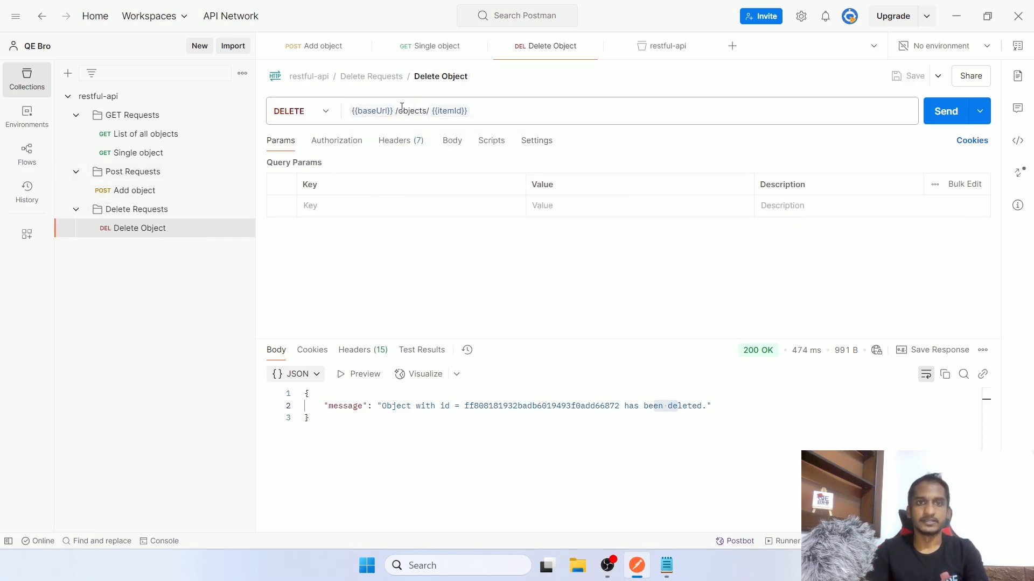
Copy Add object's full address into baseUrl's initial value, so it ends in /objects, and save
left_click(429, 46)
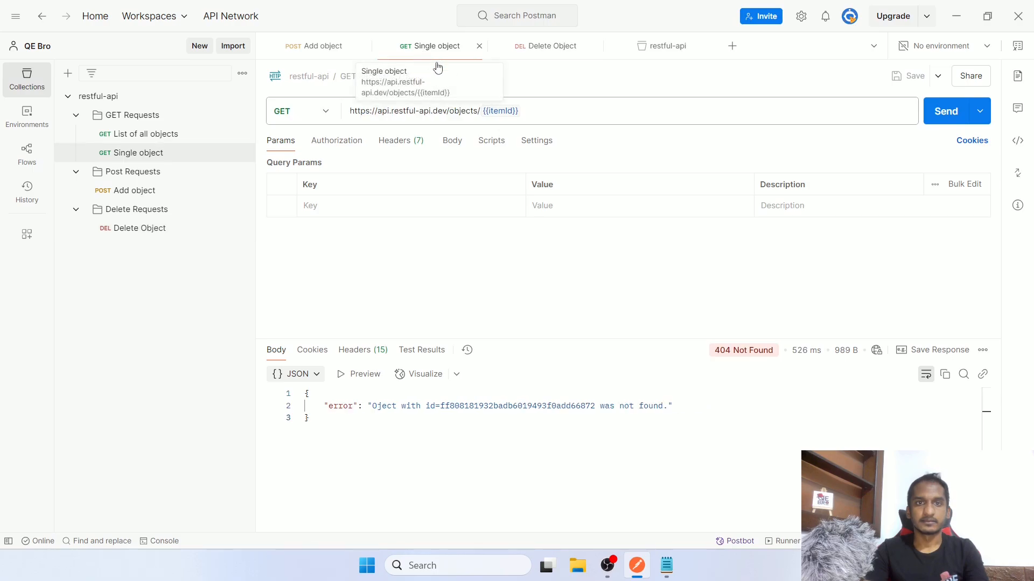
left_click(312, 48)
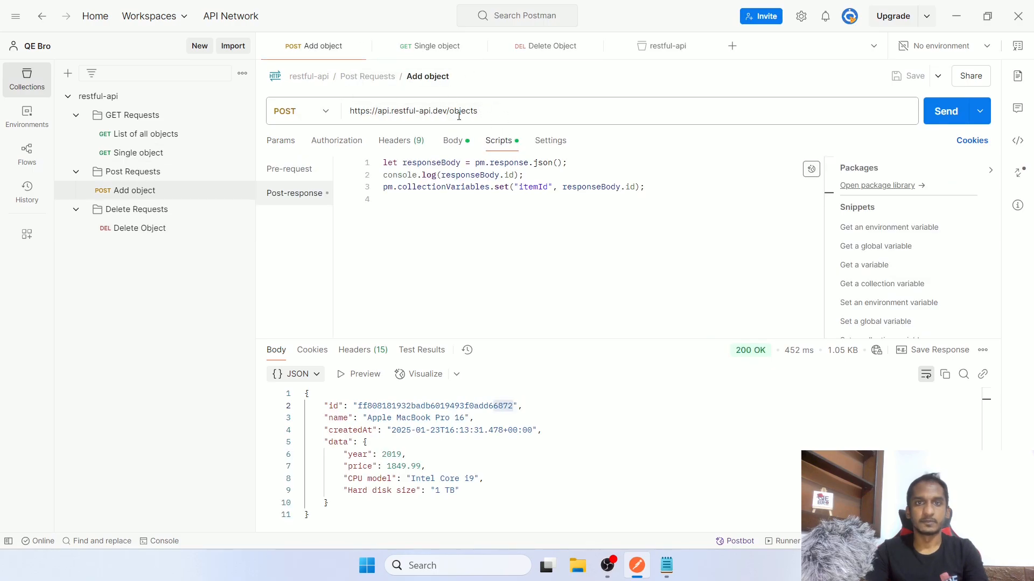
left_click(661, 47)
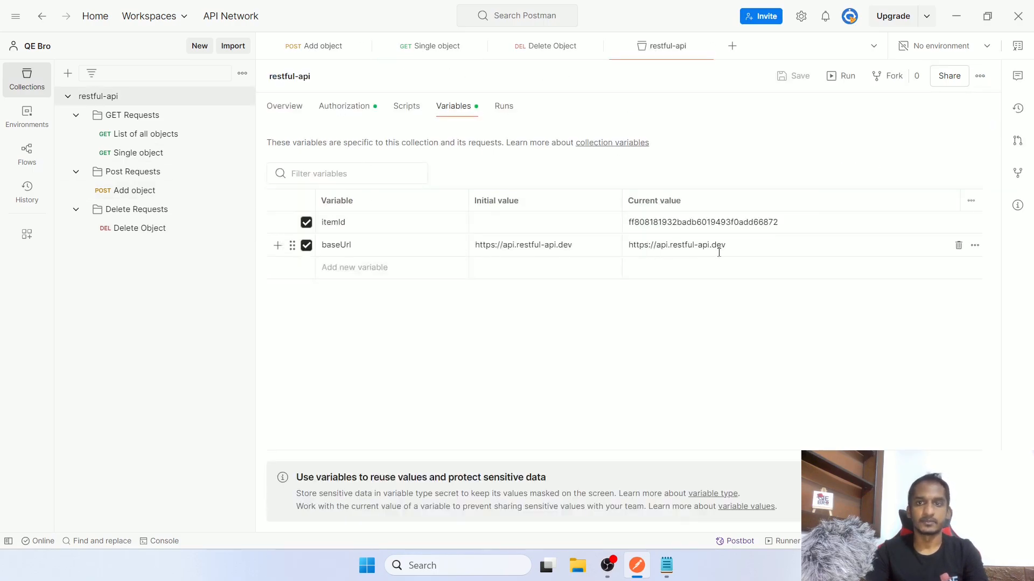
left_click(314, 48)
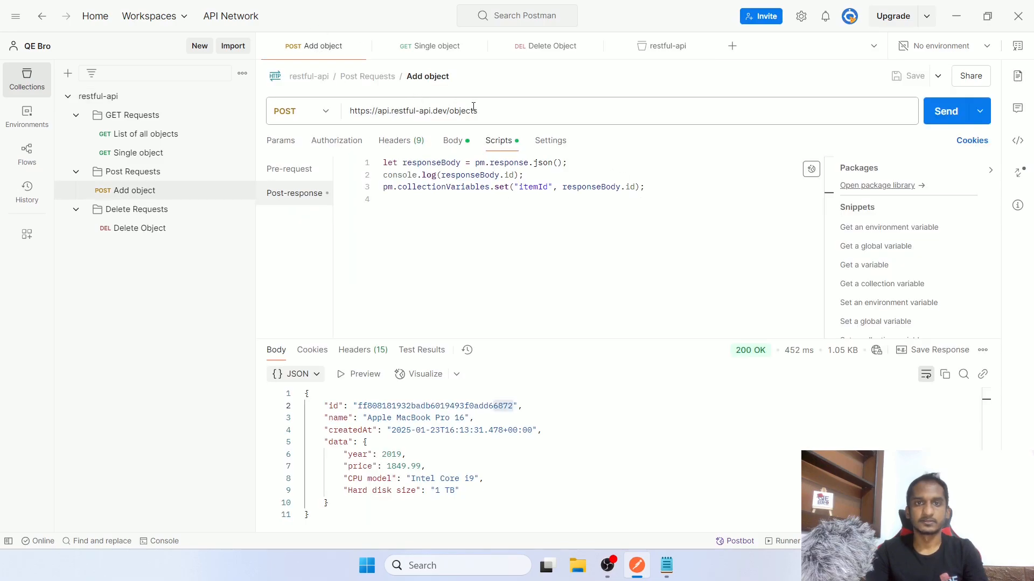
left_click(493, 114)
key("ctrl+a")
key("ctrl+c")
left_click(652, 48)
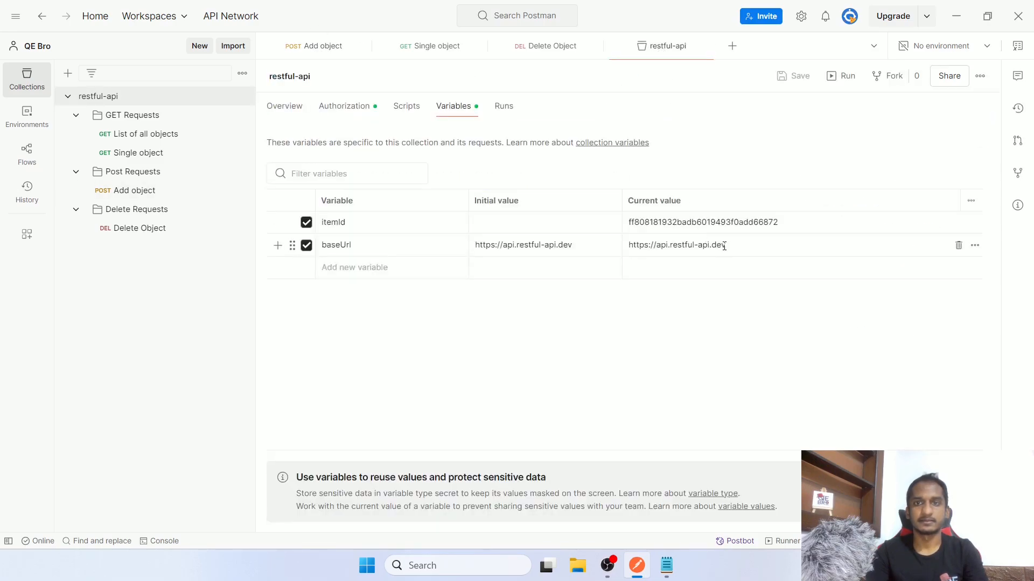
left_click(594, 245)
key("ctrl+a")
key("ctrl+v")
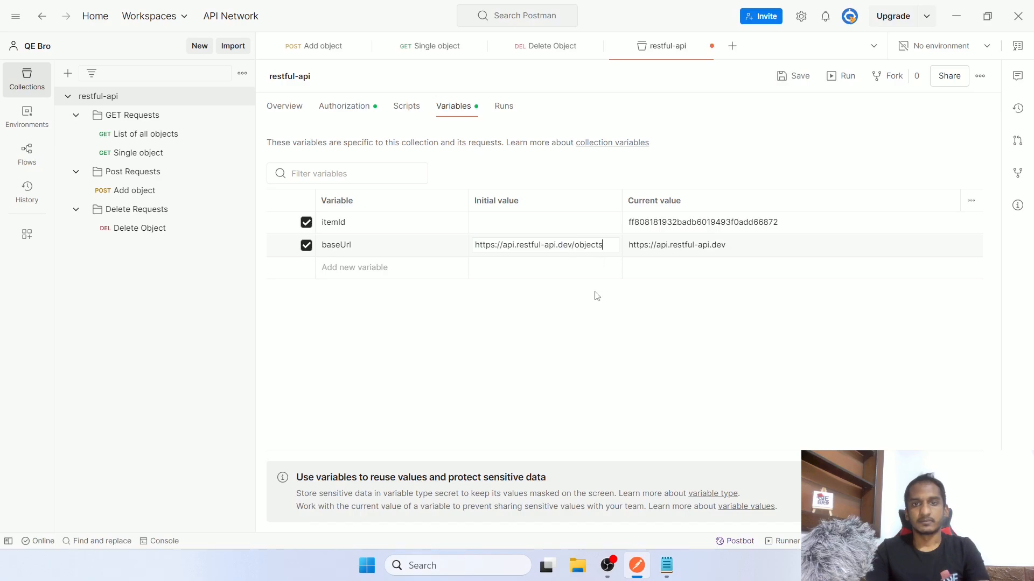
left_click(593, 306)
key("ctrl+s")
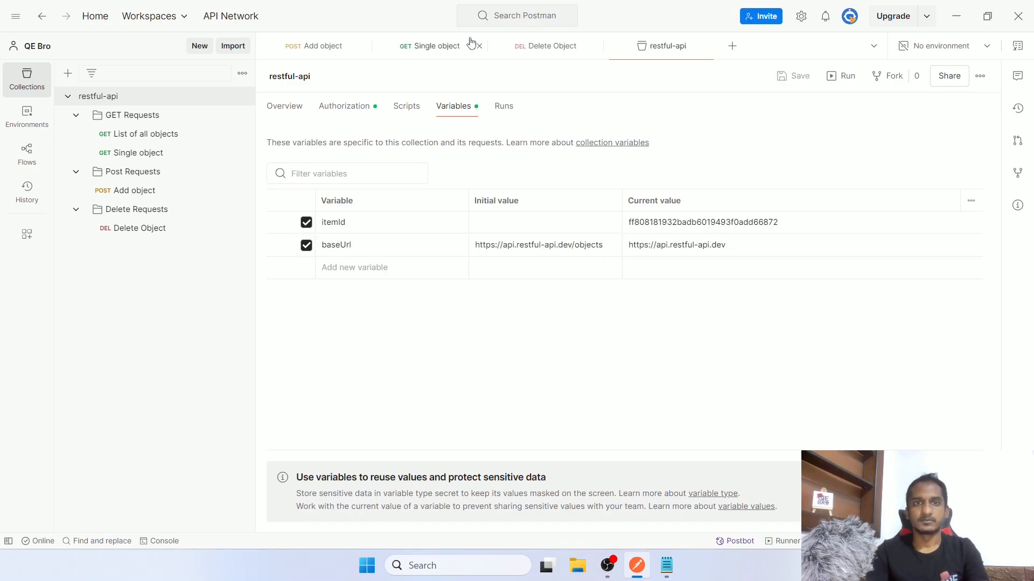
Remove the doubled slash so Delete Object's URL reads {{baseUrl}}/{{itemId}}, and save it
left_click(531, 58)
left_click(398, 111)
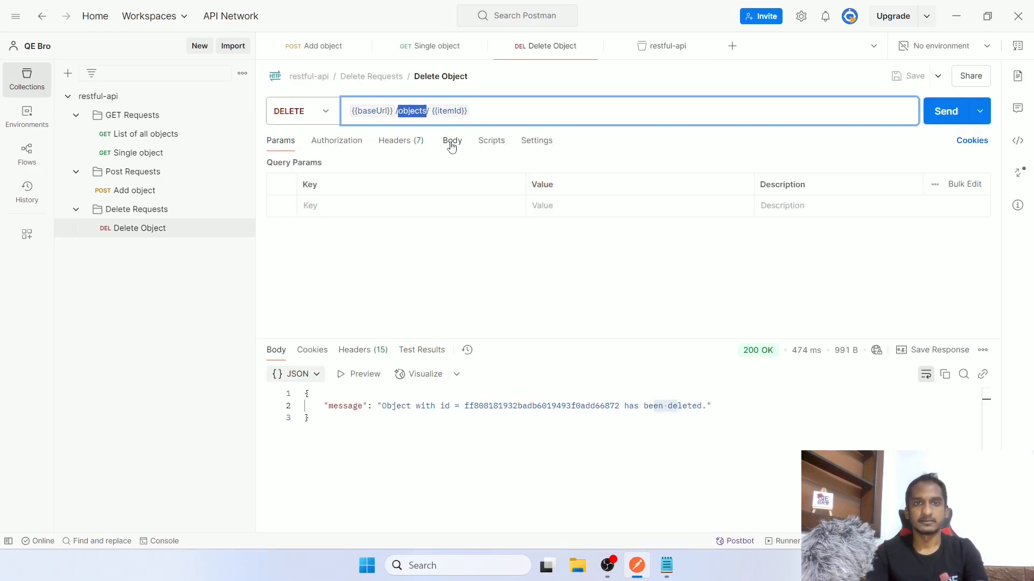
key("BackSpace")
key("ctrl+s")
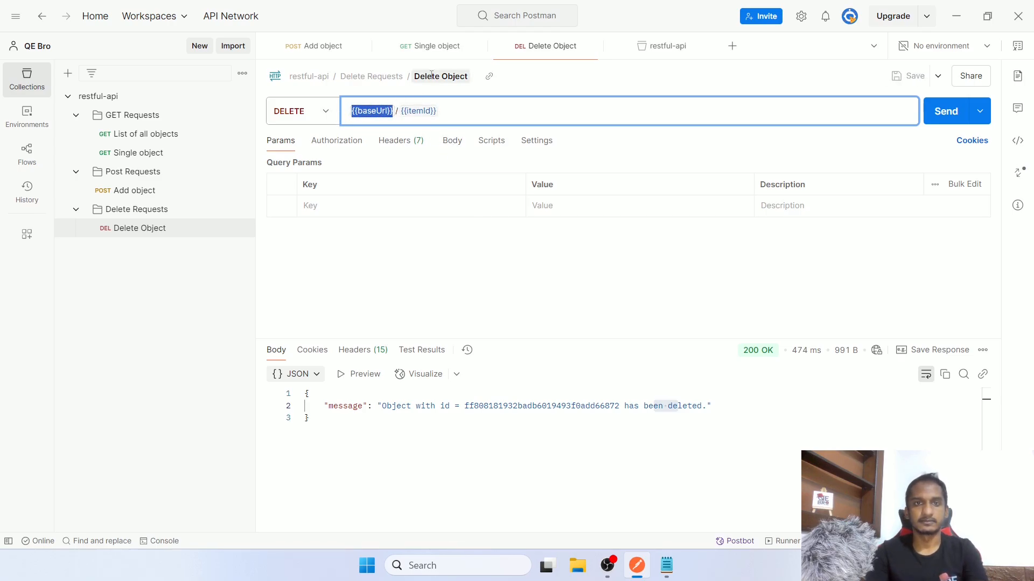
left_click(439, 47)
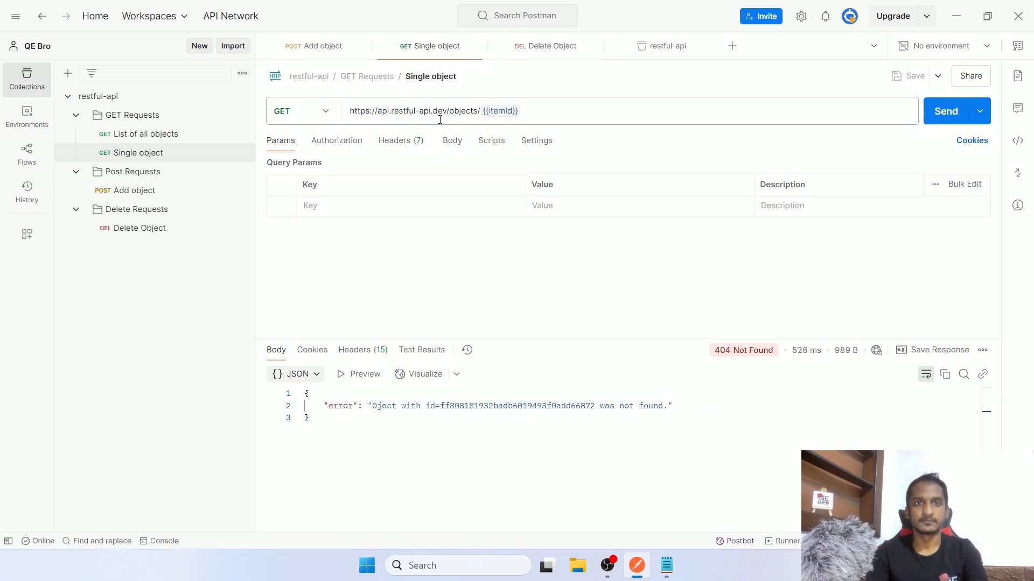
Edit the Single object URL so its host part is {{baseUrl}}
triple_click(479, 111)
left_click(482, 111)
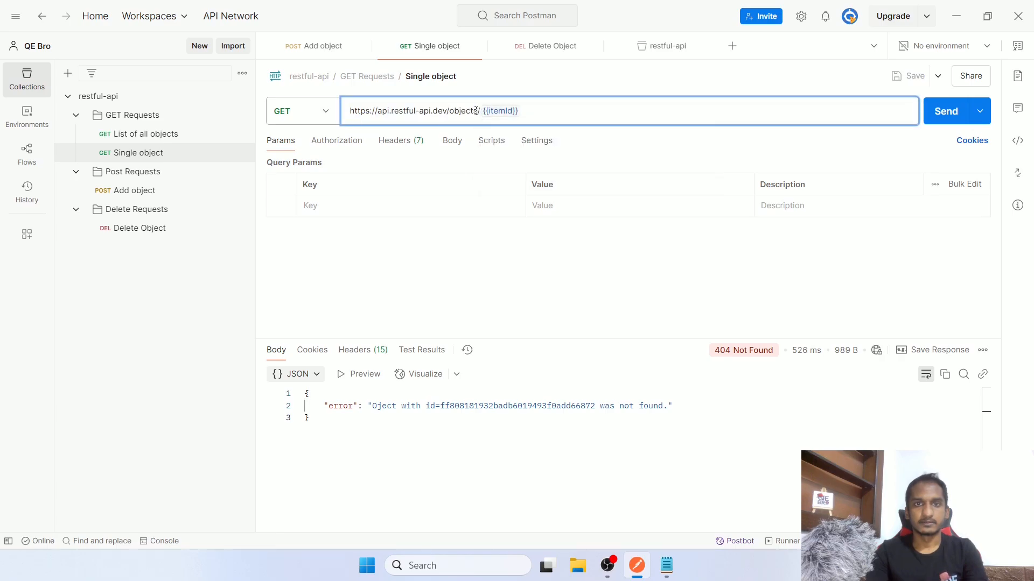
left_click_drag(479, 111, 347, 111)
key("BackSpace")
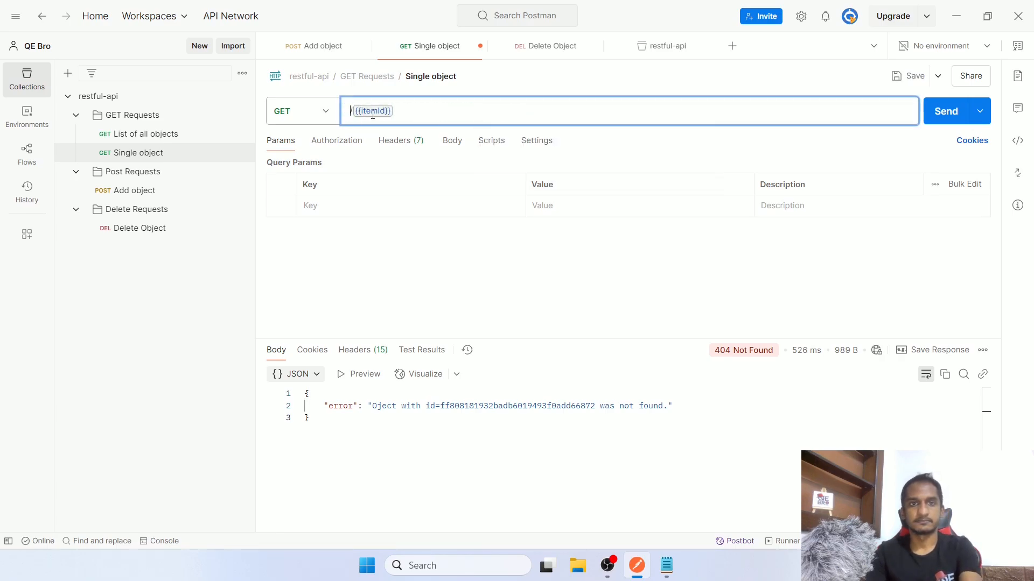
key("ctrl+z")
Replace the Add object URL with {{baseUrl}}, save, and send it, getting only a generic endpoints message
left_click(338, 53)
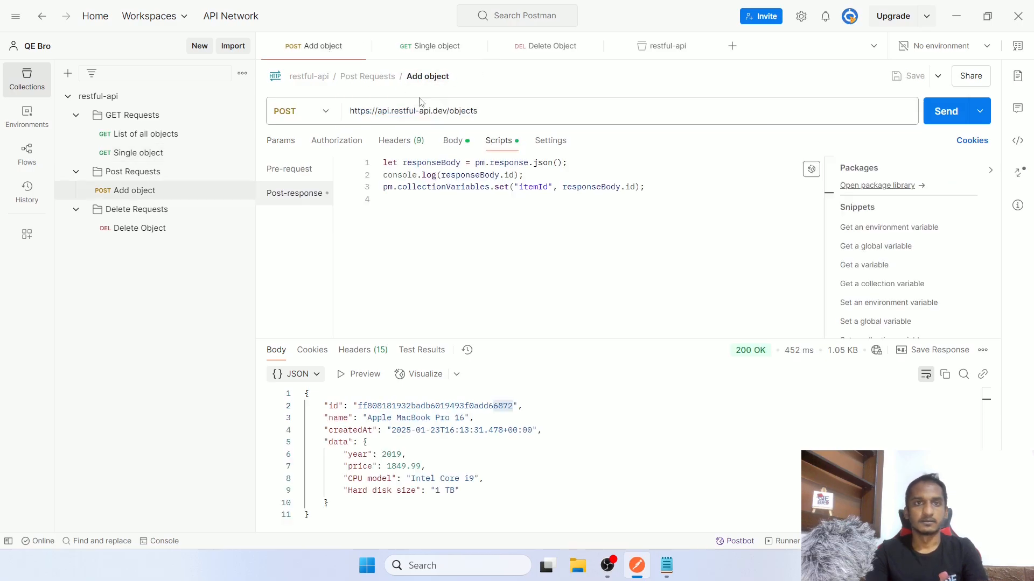
triple_click(448, 112)
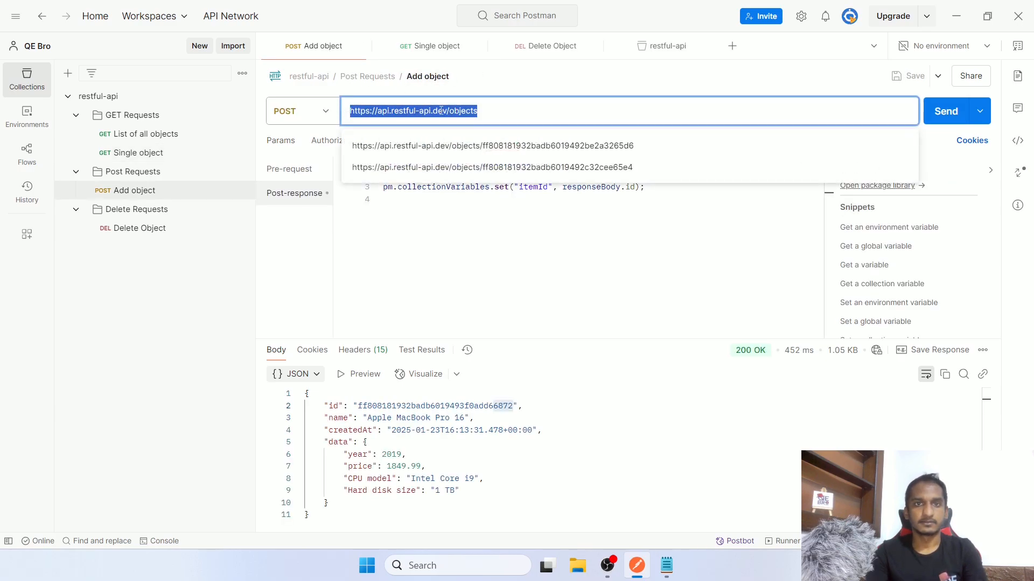
key("shift+Left")
key("shift+Left")
key("shift+Left")
key("shift+Left")
key("shift+Left")
key("shift+Left")
key("shift+Left")
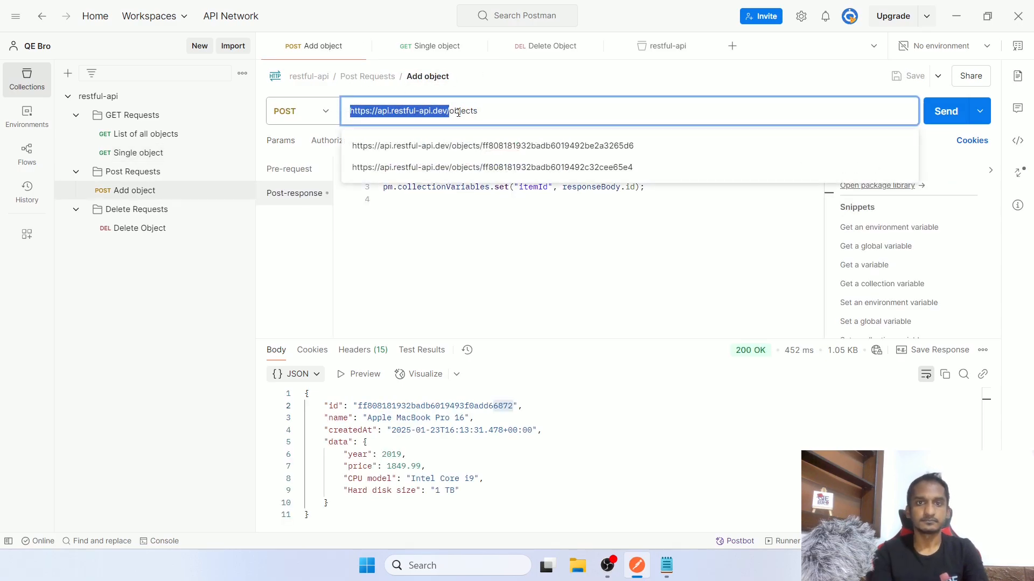
key("ctrl+a")
type("{{baseUrl}}")
key("ctrl+s")
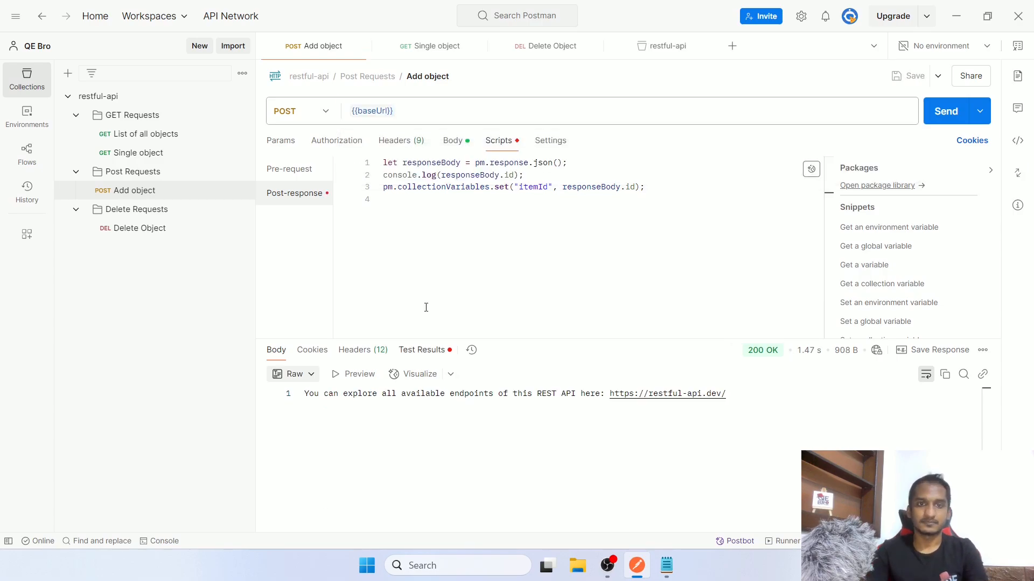
left_click(945, 111)
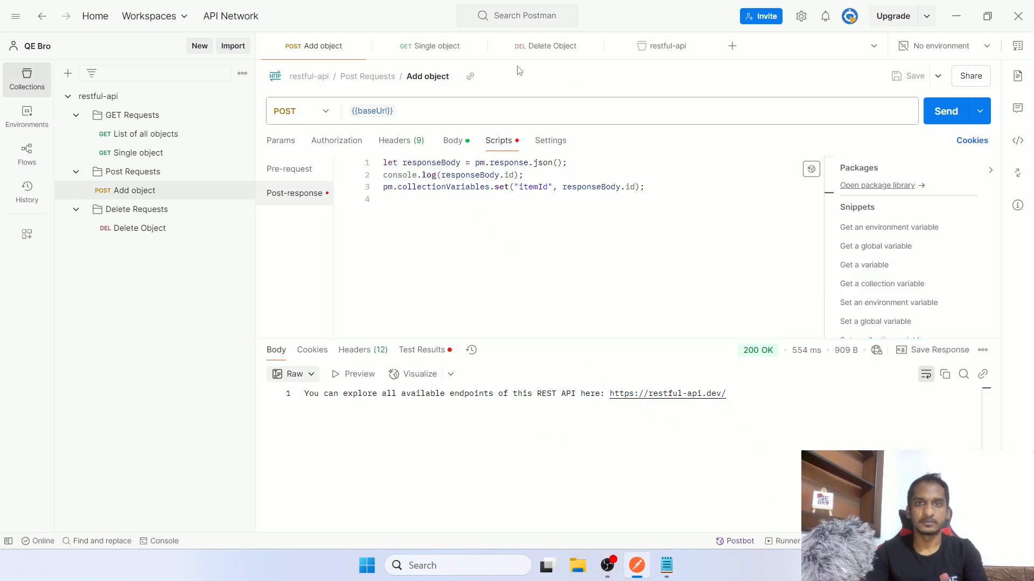
left_click(662, 47)
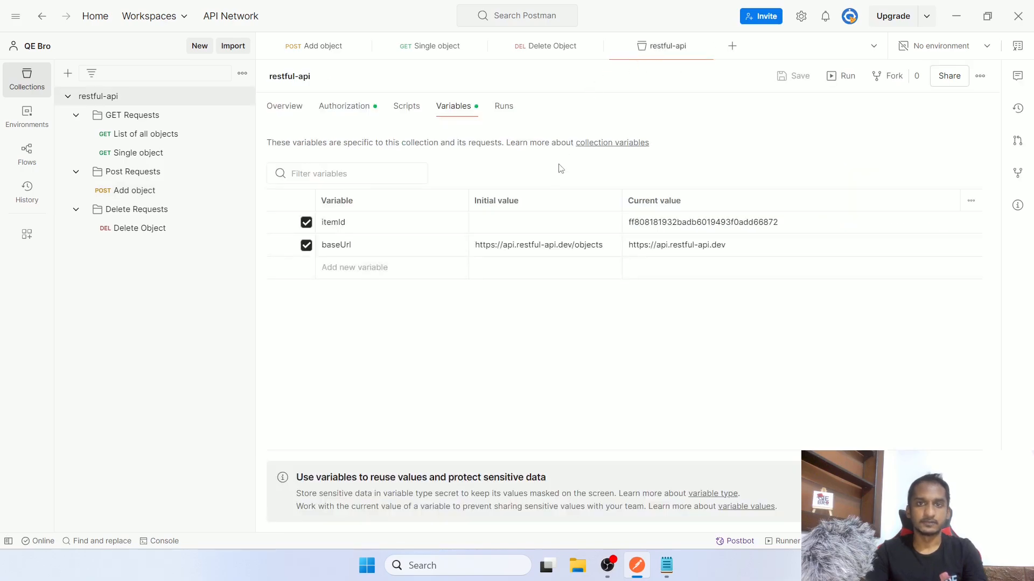
left_click(604, 249)
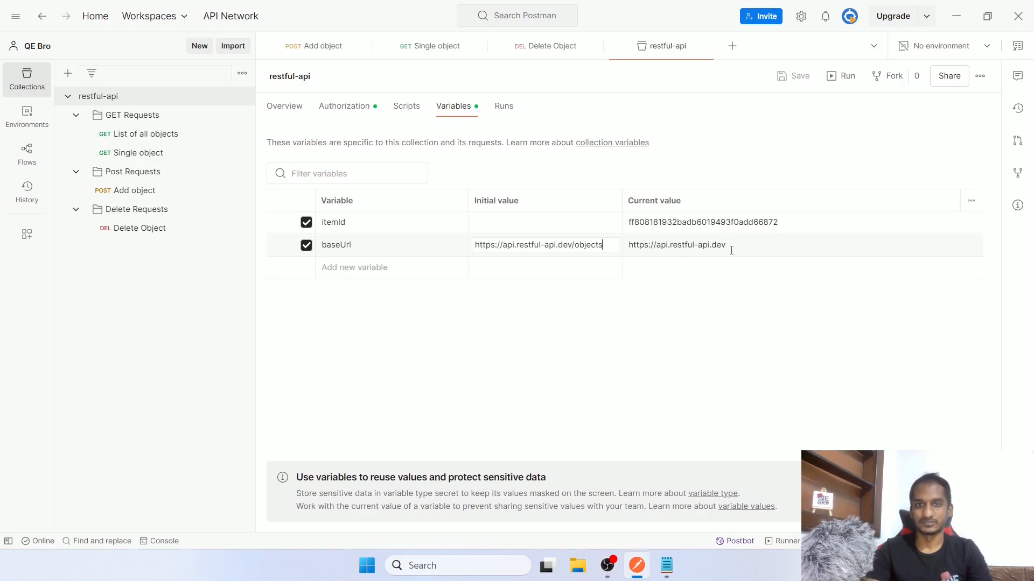
key("ctrl+a")
key("ctrl+c")
left_click(731, 249)
key("ctrl+a")
key("ctrl+v")
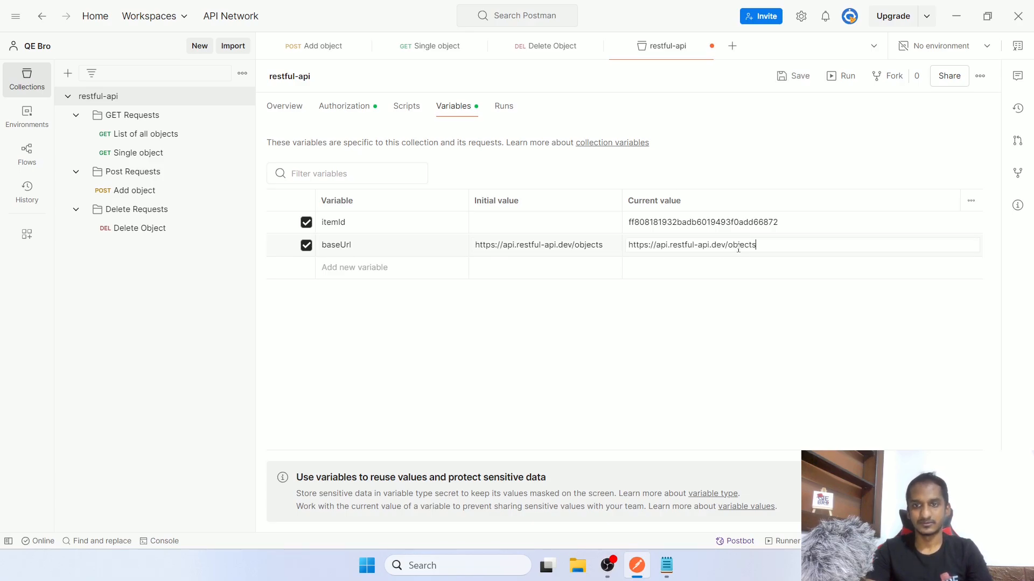
key("ctrl+s")
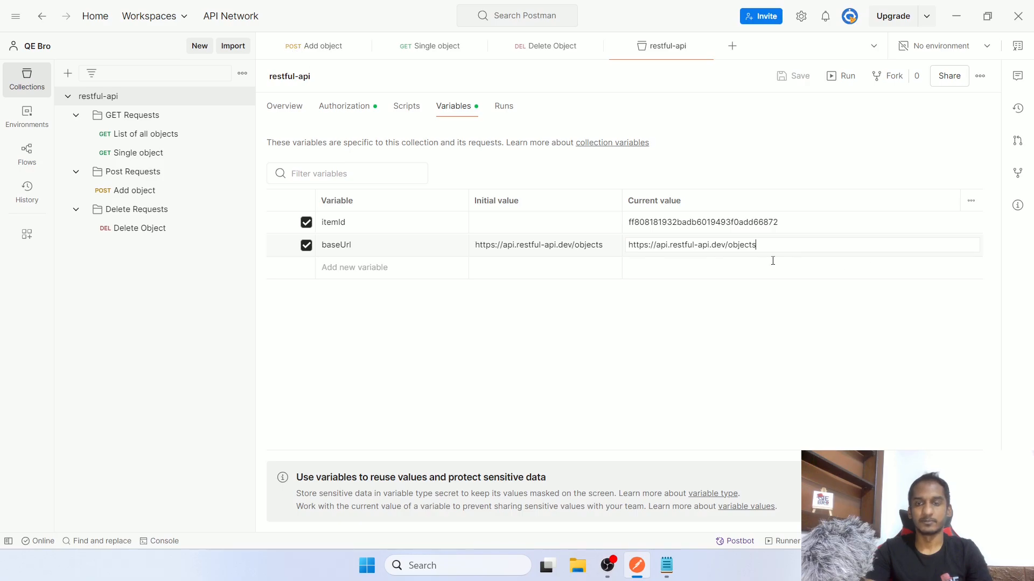
left_click(305, 53)
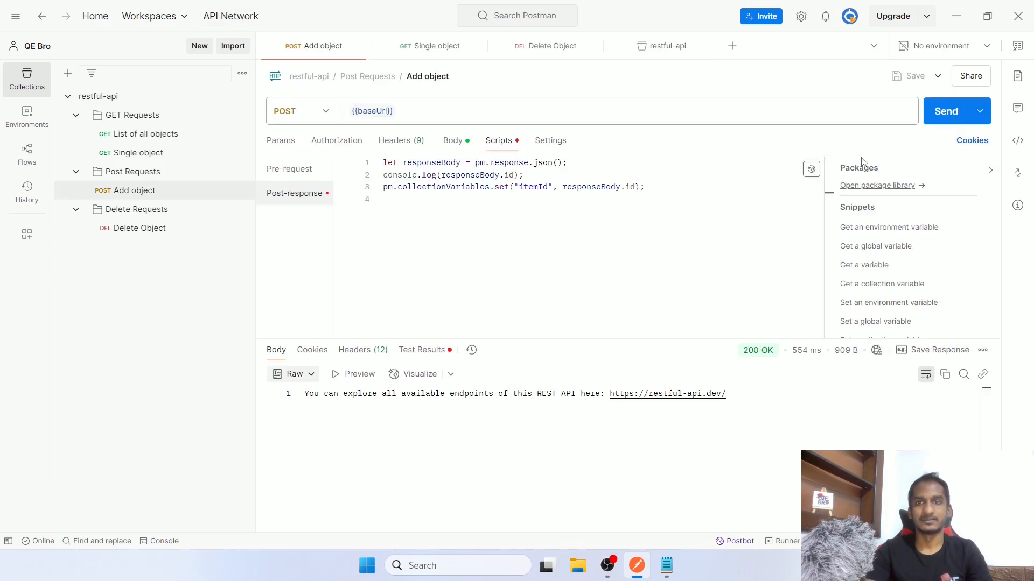
Send Add object to create the Apple MacBook Pro 16 object, then inspect the other request URLs
left_click(947, 112)
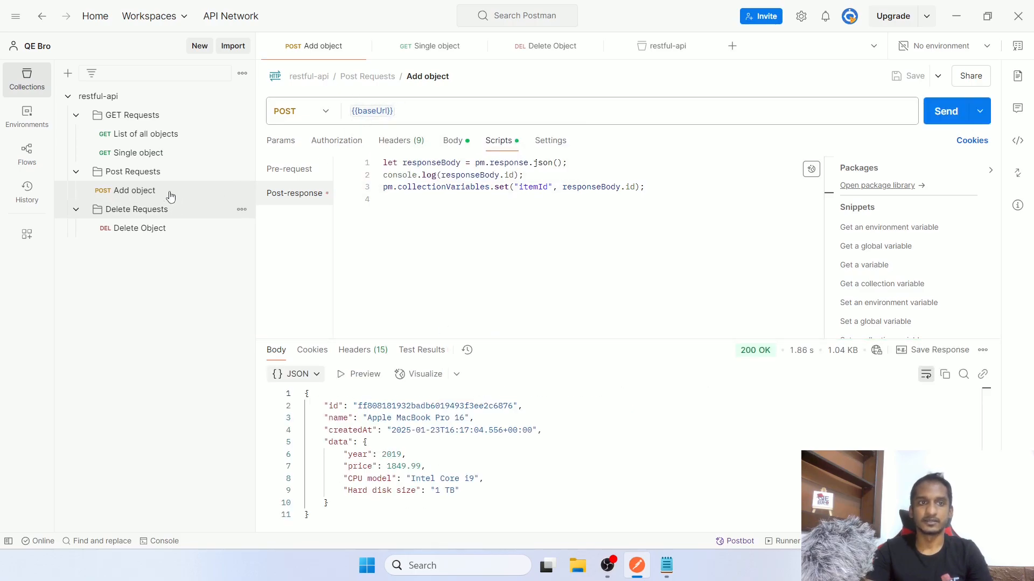
left_click(160, 155)
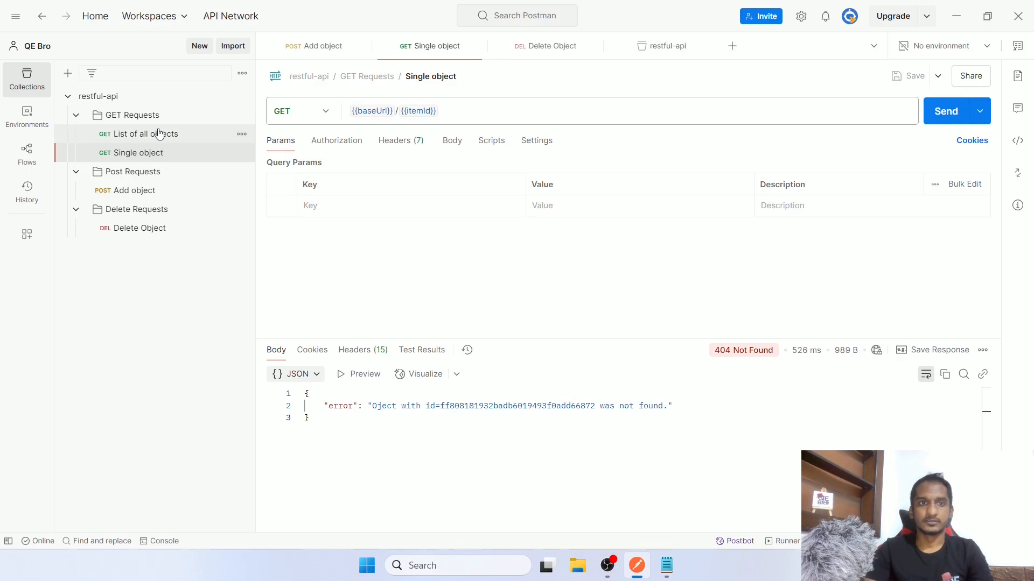
left_click(165, 134)
left_click(508, 108)
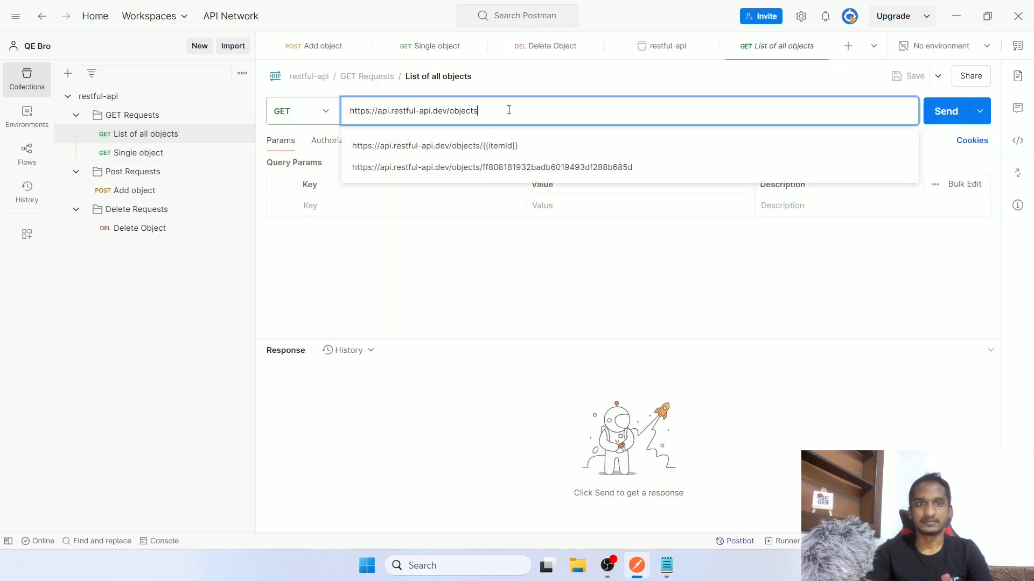
key("ctrl+a")
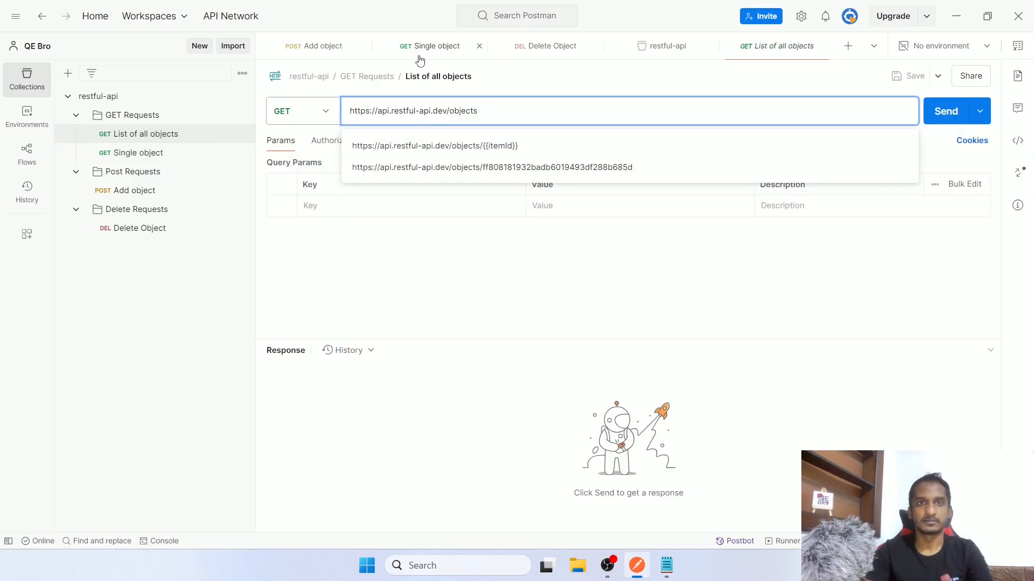
left_click(417, 53)
left_click(471, 114)
key("ctrl+a")
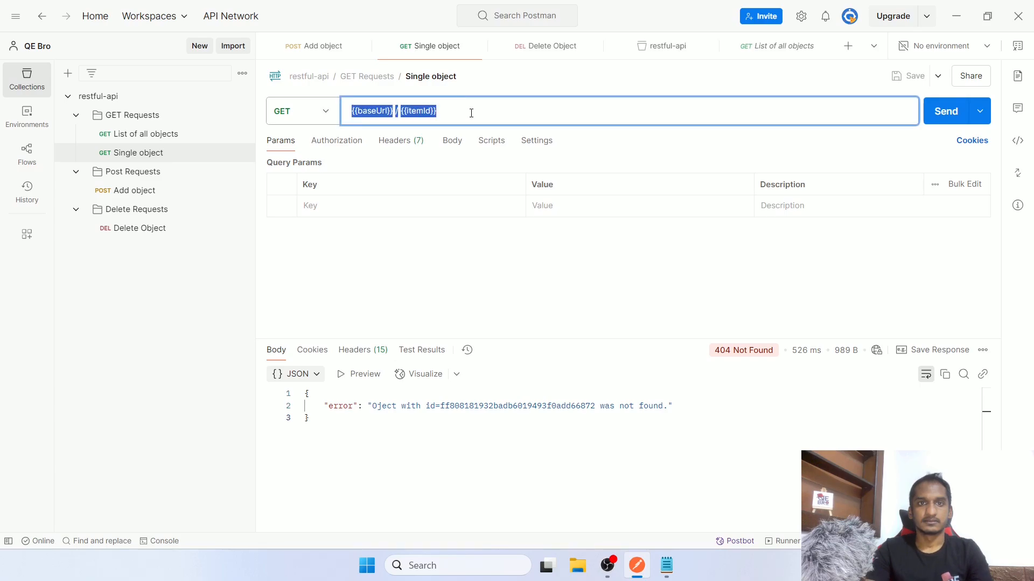
Copy {{baseUrl}} from Add object and paste it as the List of all objects URL
left_click(330, 47)
left_click(442, 112)
key("ctrl+a")
key("ctrl+c")
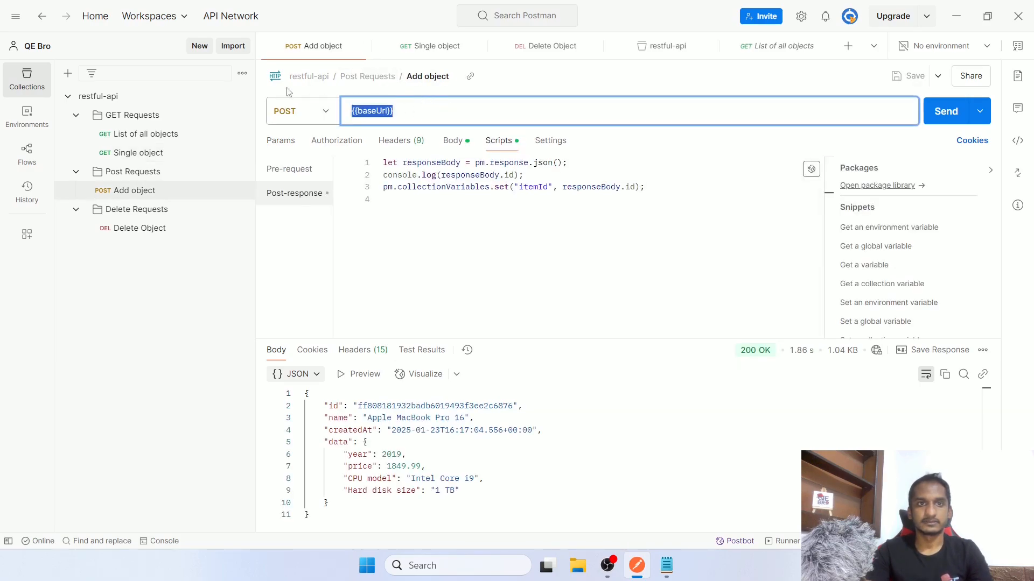
left_click(194, 134)
left_click(426, 114)
key("ctrl+a")
key("ctrl+v")
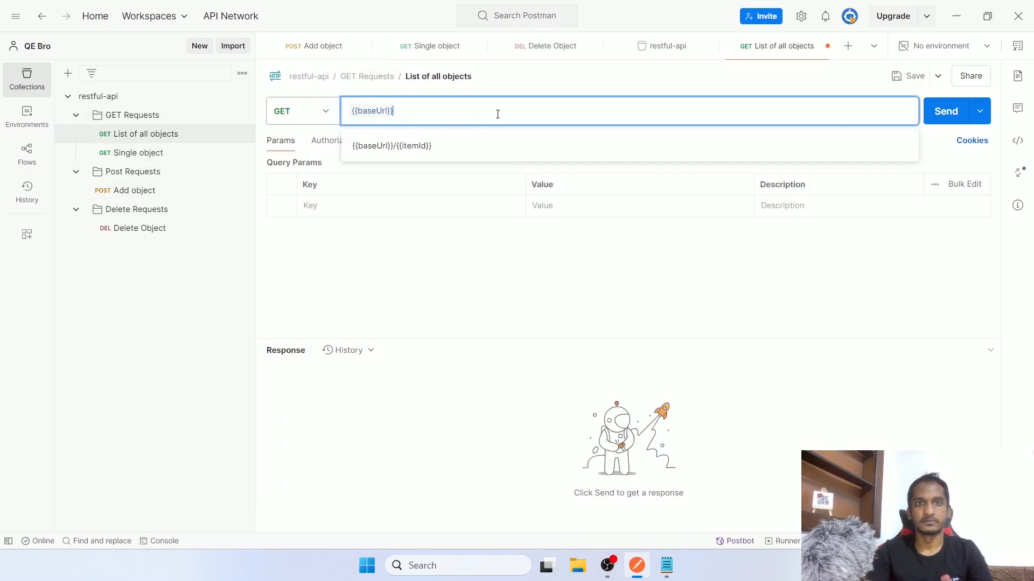
left_click(547, 292)
Check the URLs of the Single object, Add object, Delete Object and List of all objects requests
left_click(129, 153)
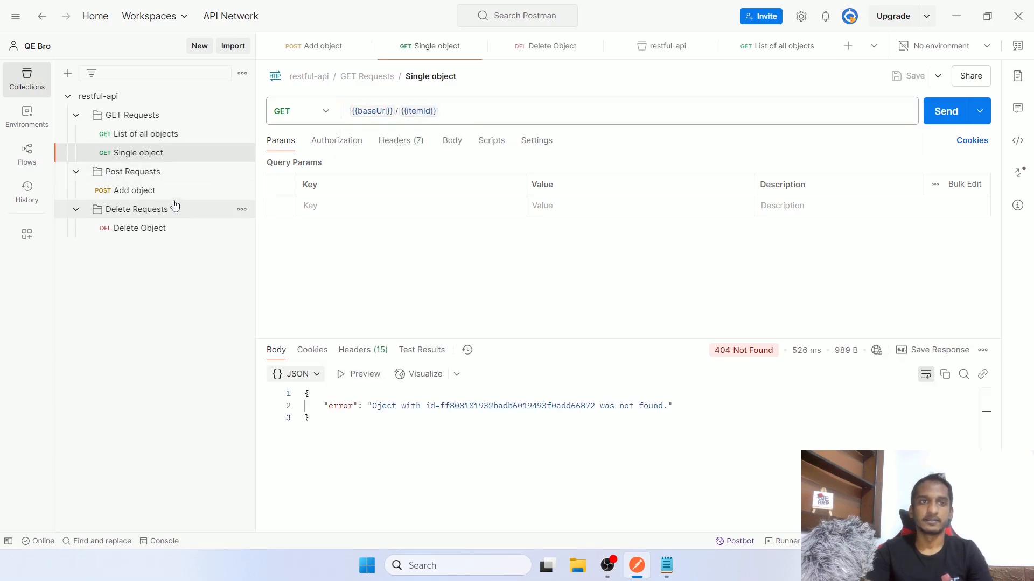
left_click(155, 193)
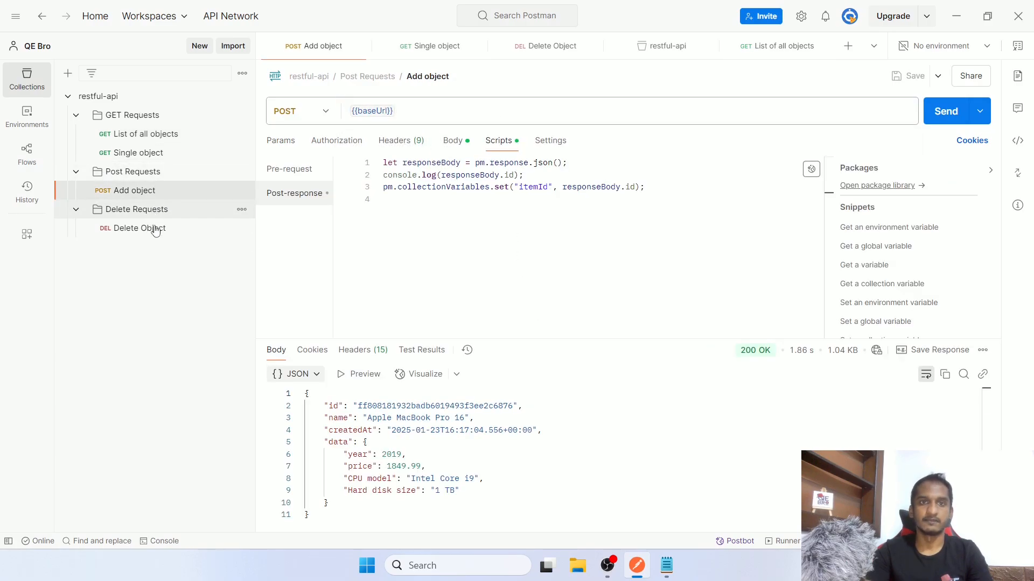
left_click(156, 228)
left_click(139, 135)
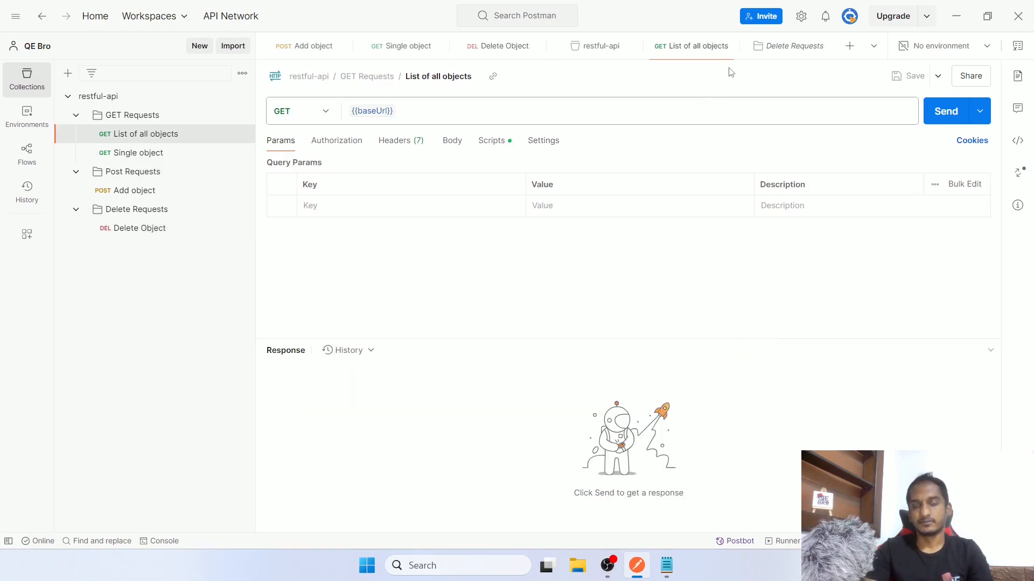
View the restful-api collection's itemId and baseUrl variables, dismiss the tip banner, and check environments
left_click(138, 98)
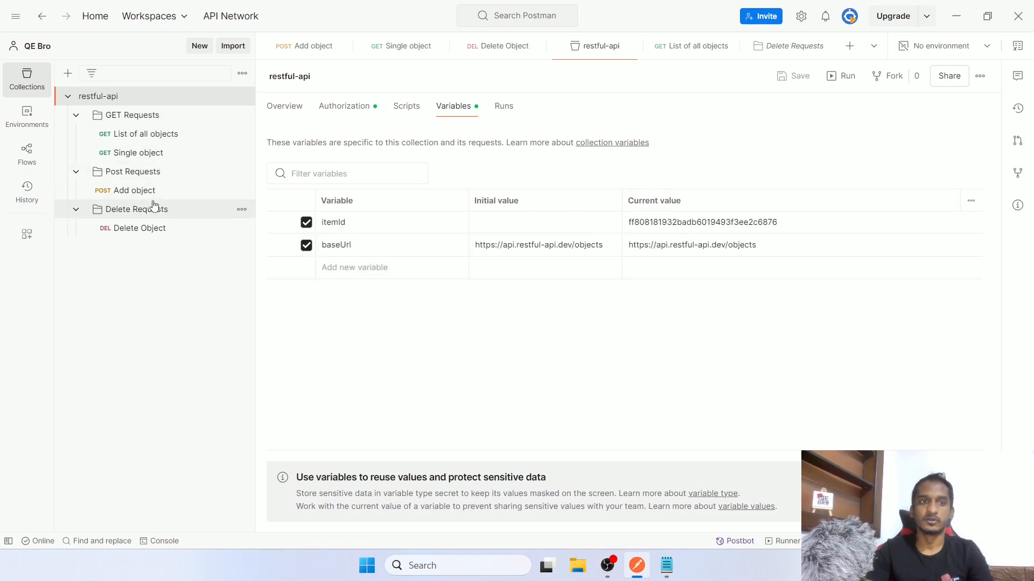
left_click(778, 248)
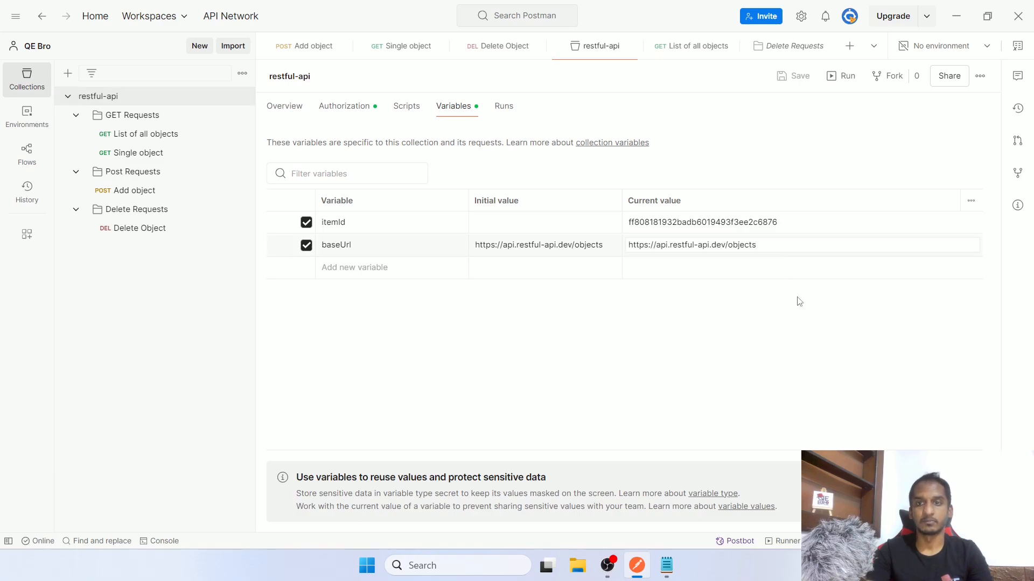
left_click(968, 477)
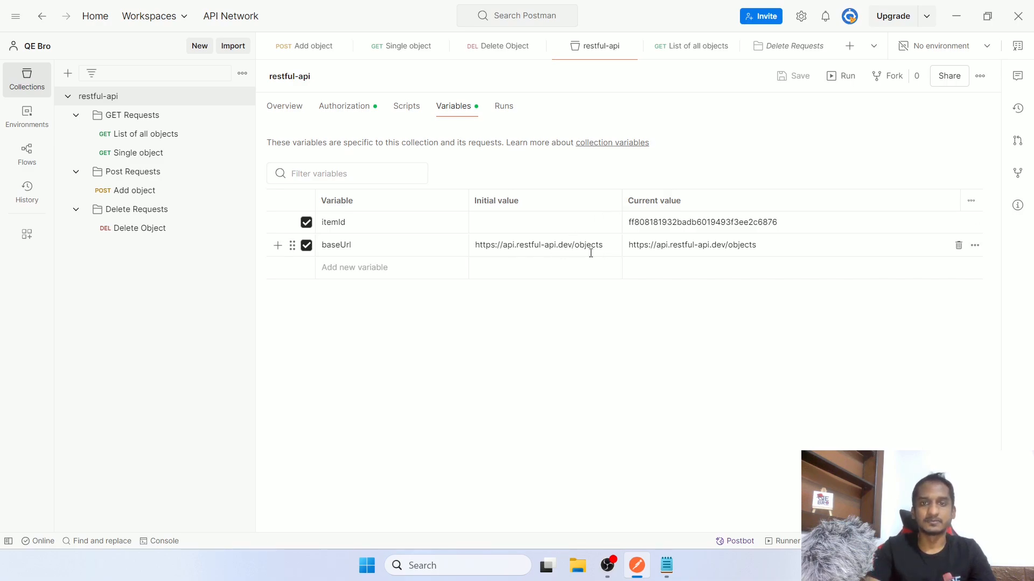
double_click(564, 246)
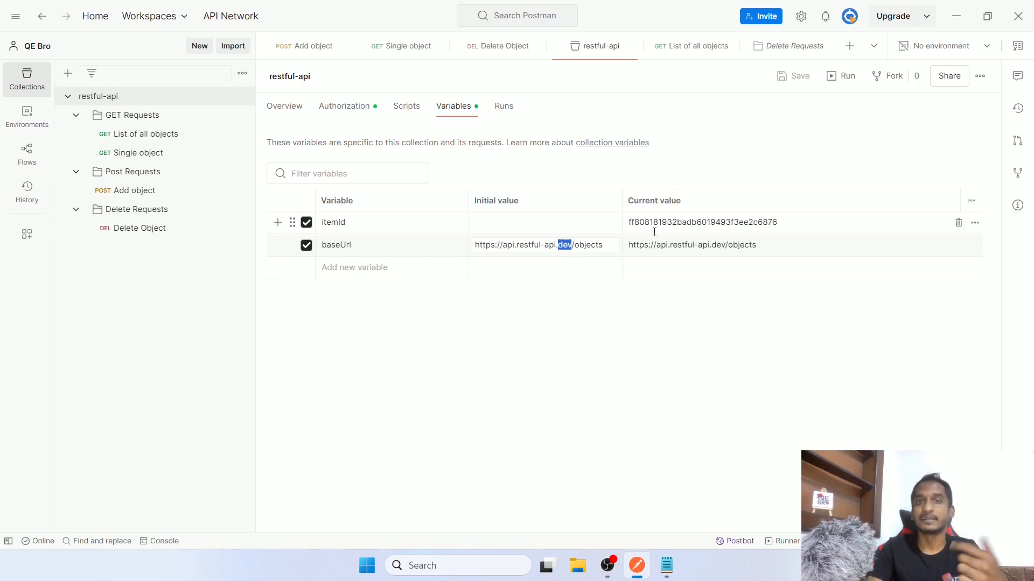
left_click(927, 49)
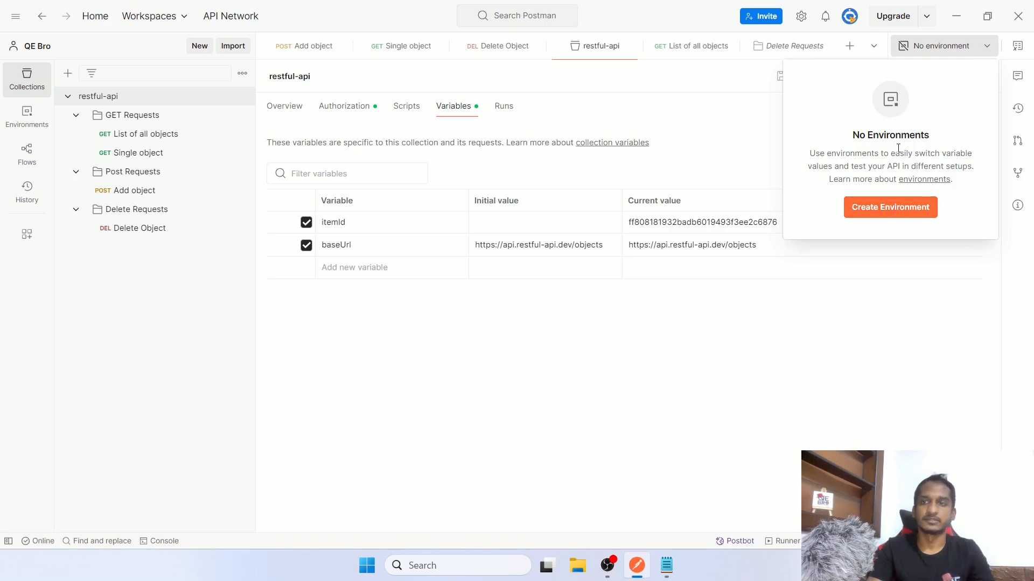
Add an environment from the environment dropdown, renaming 'New Environment' to Dev
left_click(927, 47)
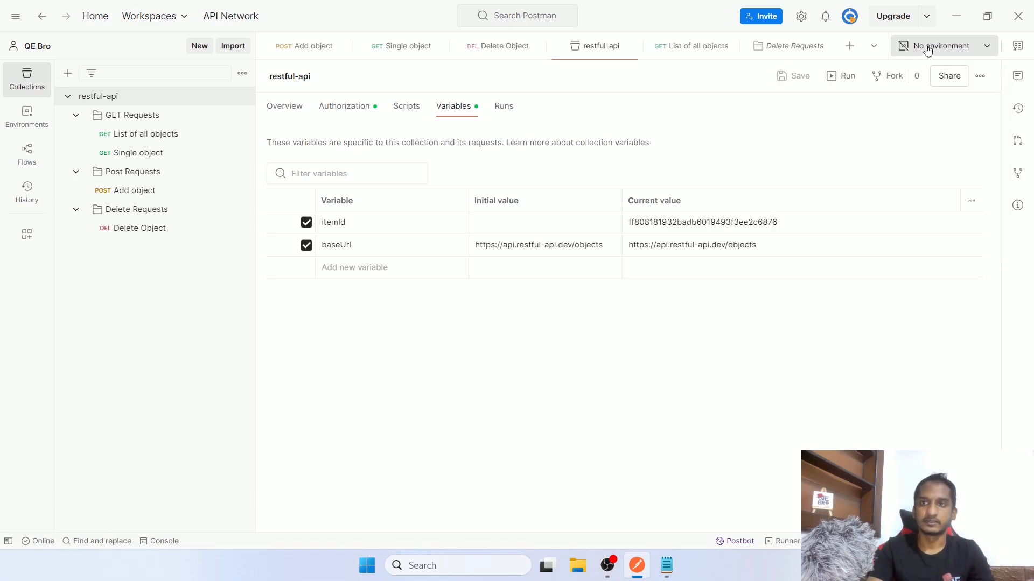
left_click(927, 48)
left_click(890, 208)
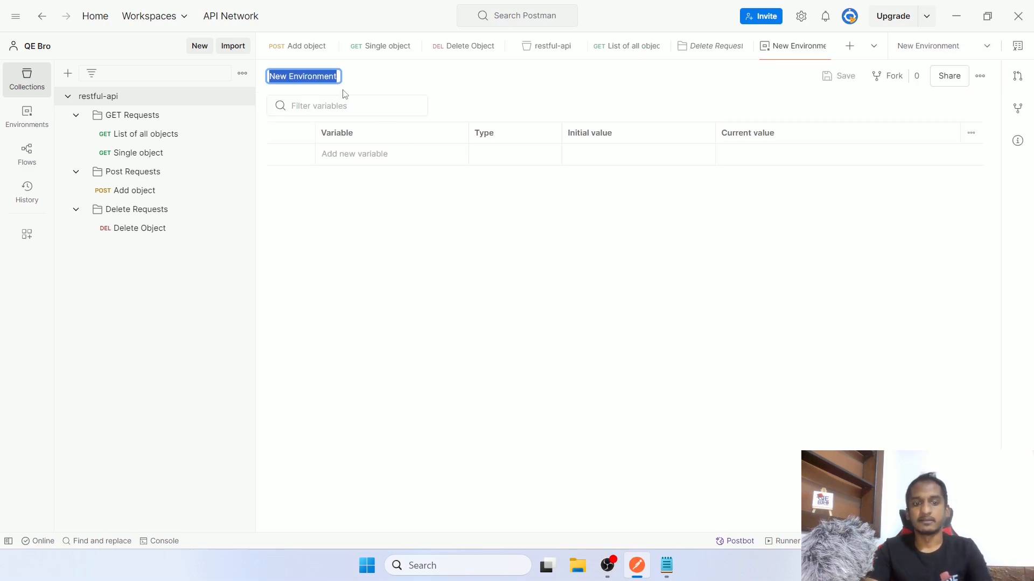
key("BackSpace")
type("Dev")
key("Return")
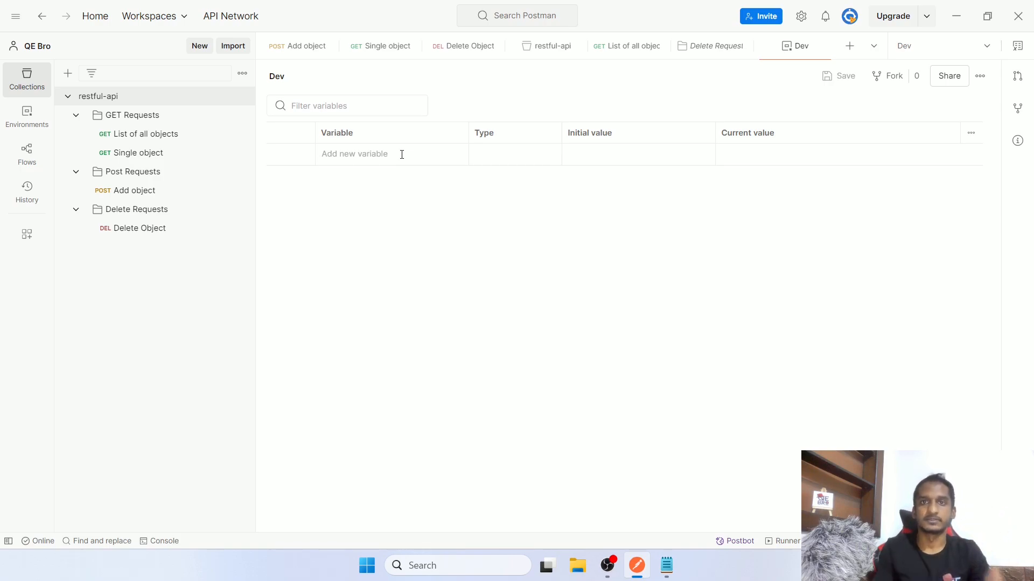
Copy the variable name baseUrl from the collection into a new row of the Dev environment
left_click(693, 51)
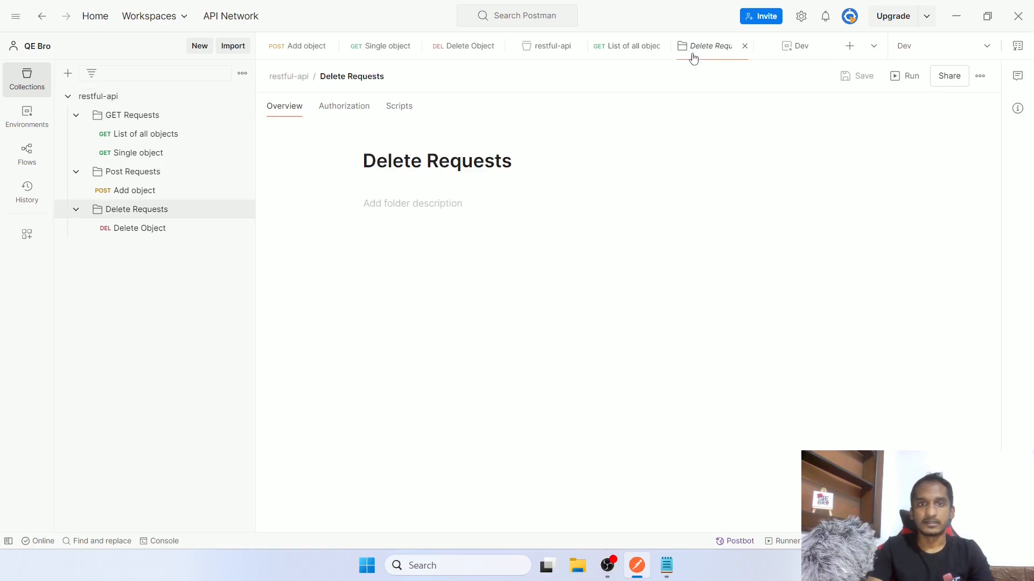
left_click(745, 46)
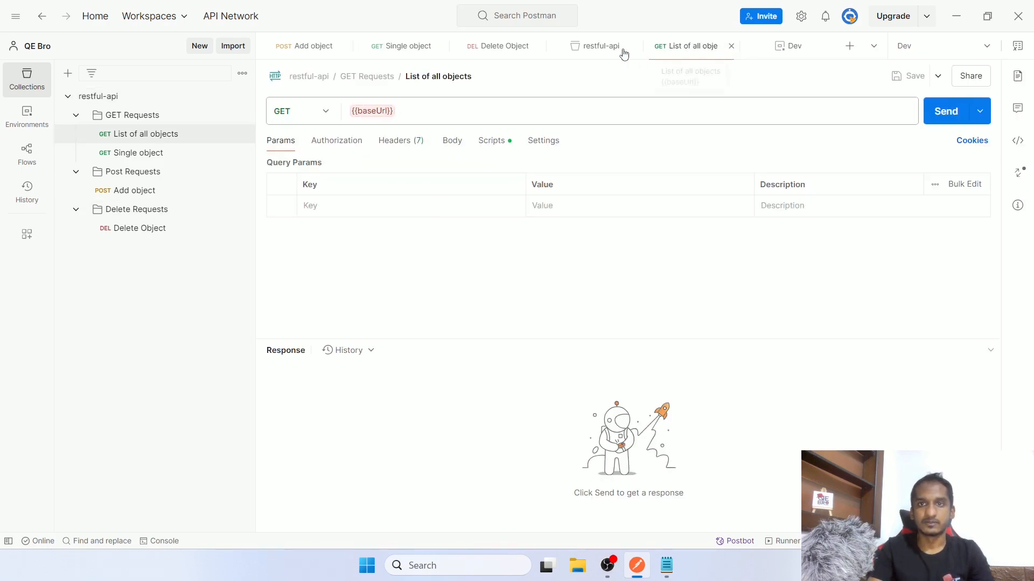
left_click(623, 53)
double_click(365, 240)
key("ctrl+c")
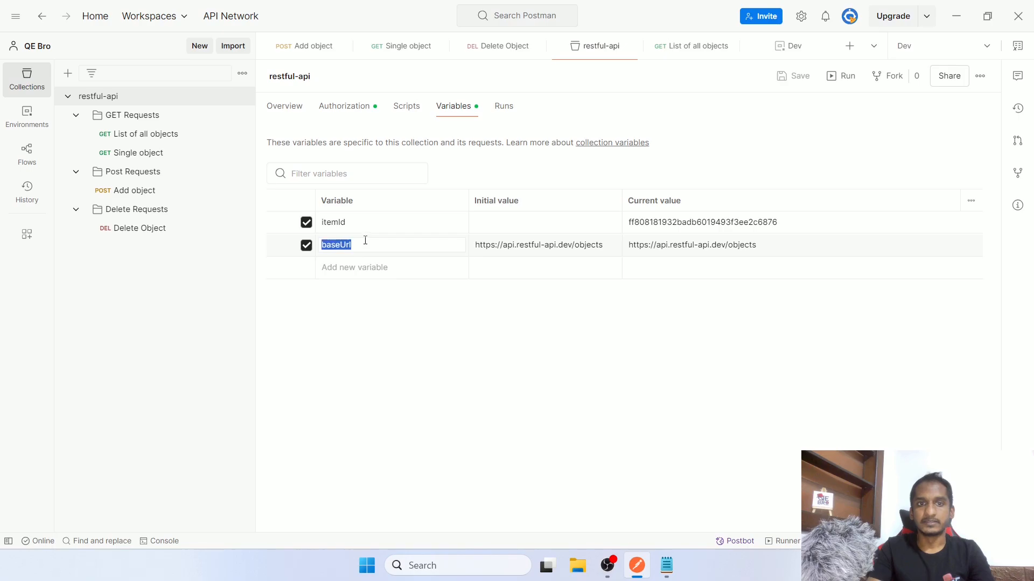
left_click(781, 47)
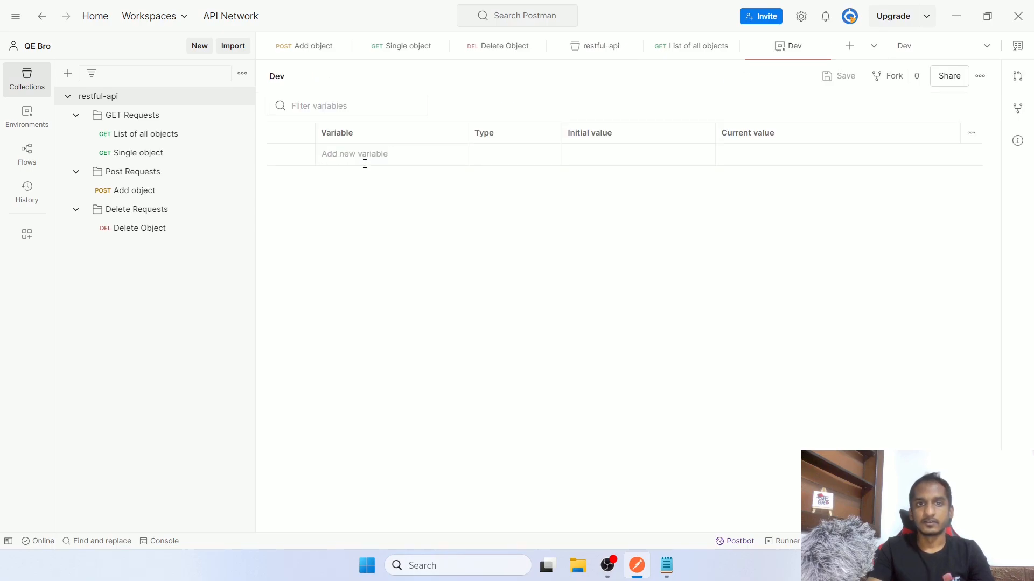
left_click(364, 159)
key("ctrl+v")
left_click(592, 48)
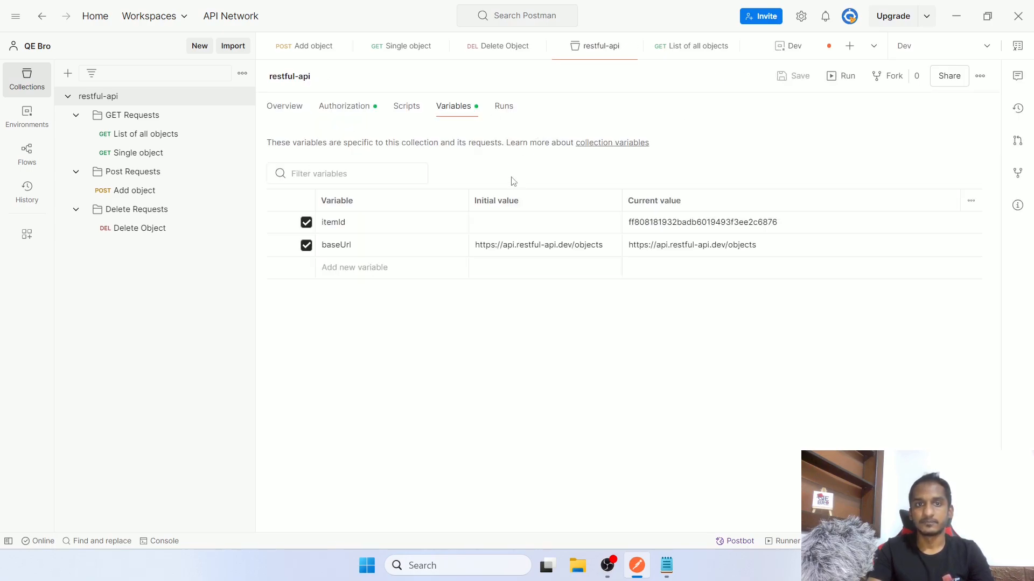
triple_click(532, 245)
key("ctrl+c")
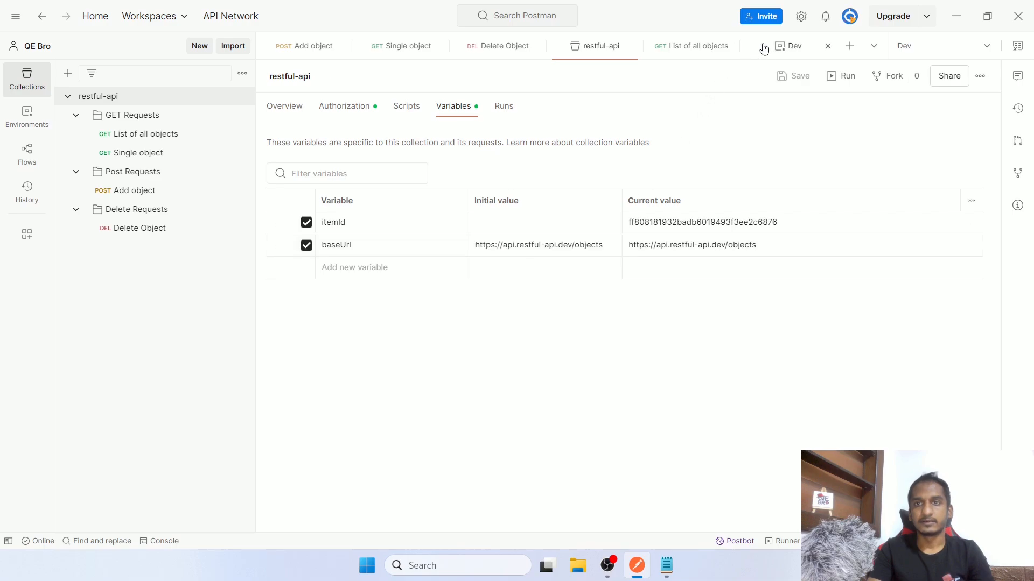
left_click(766, 48)
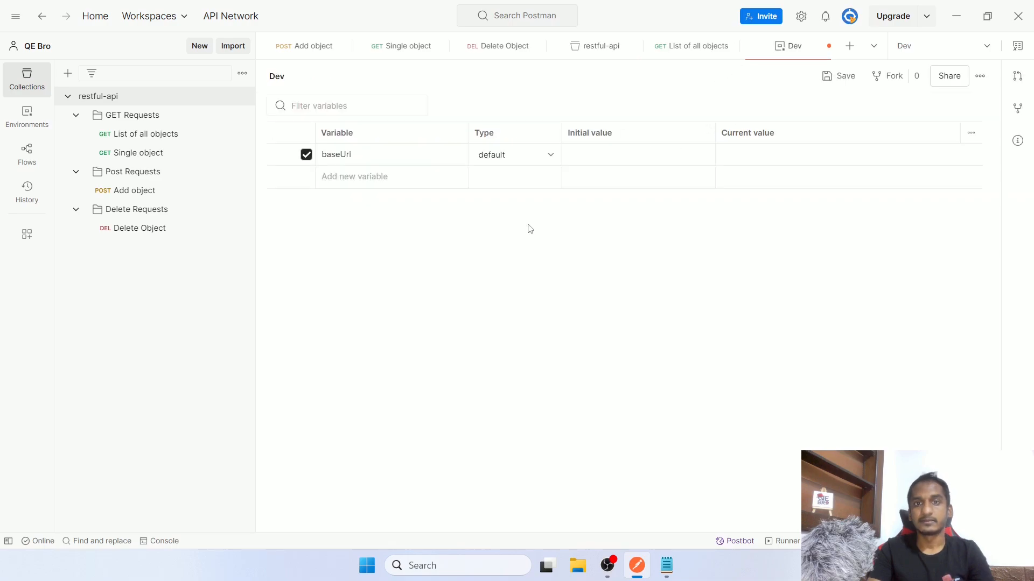
left_click(603, 151)
key("ctrl+v")
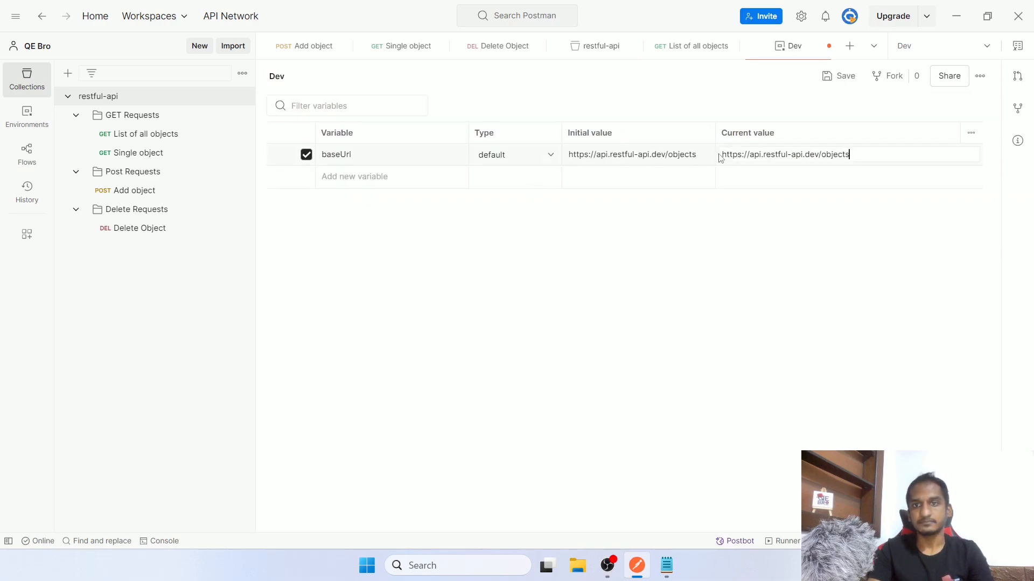
Delete baseUrl from the collection variables, close the collection view, and review Dev's baseUrl type options
left_click(593, 54)
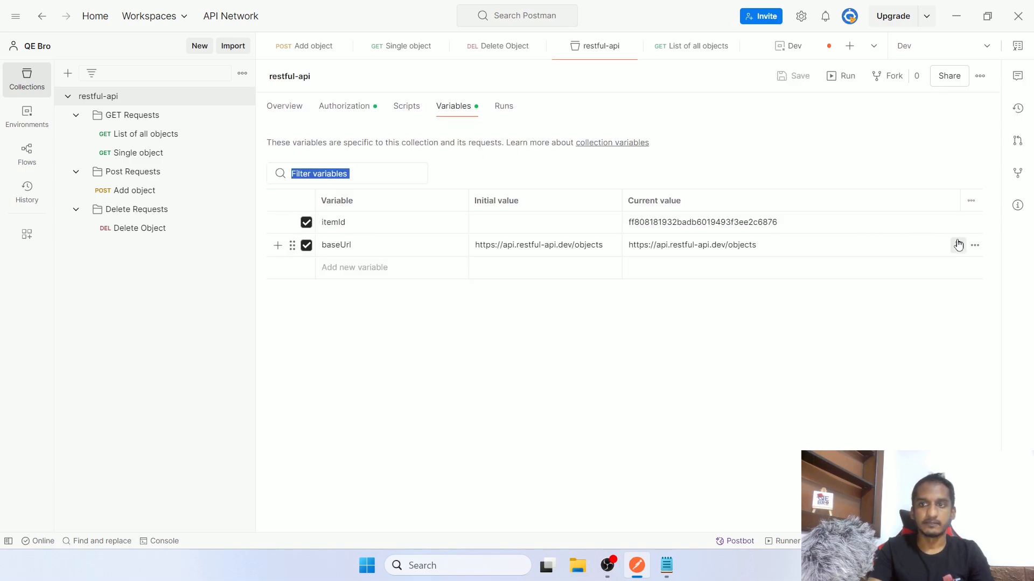
left_click(958, 245)
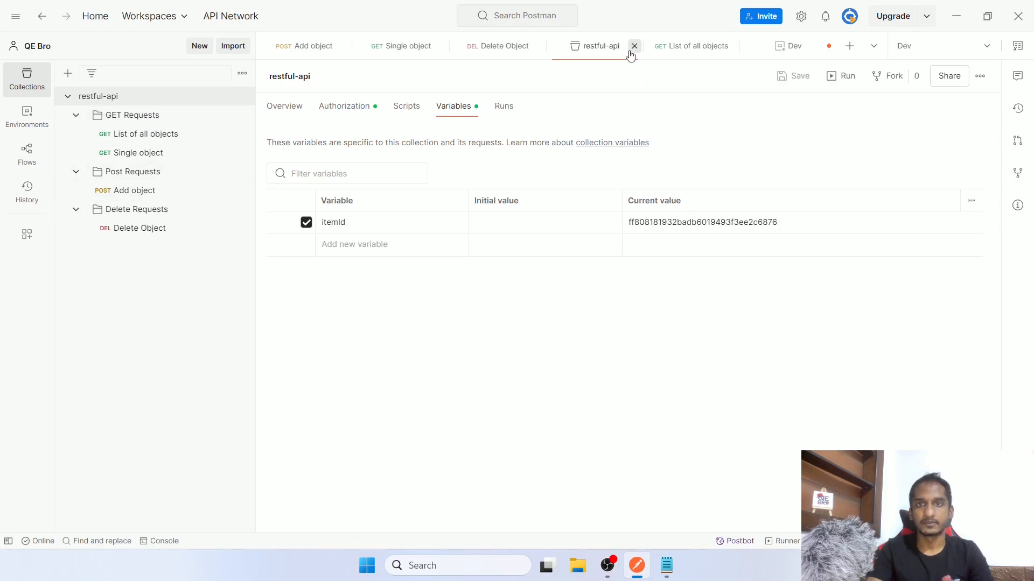
left_click(633, 48)
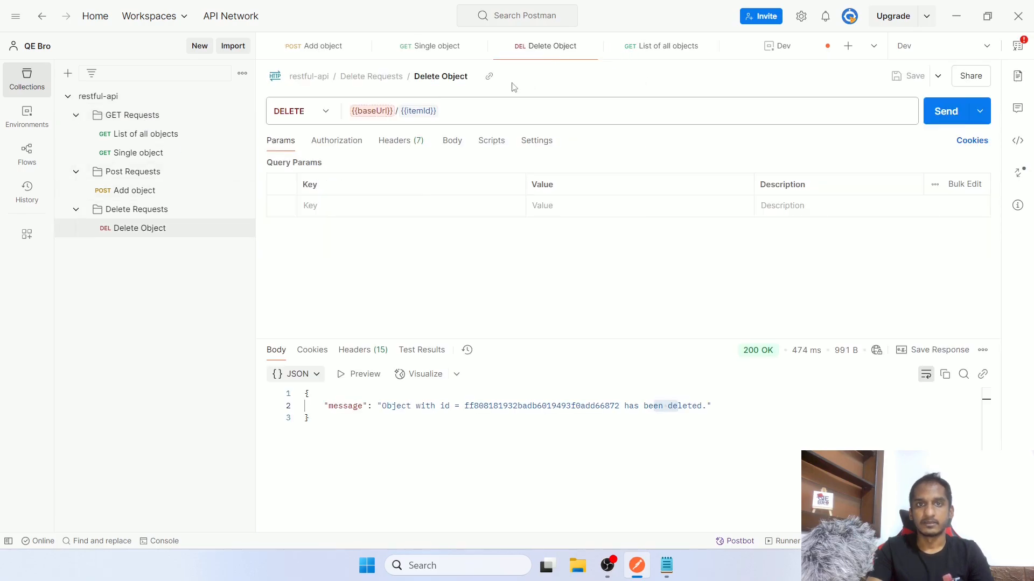
left_click(784, 51)
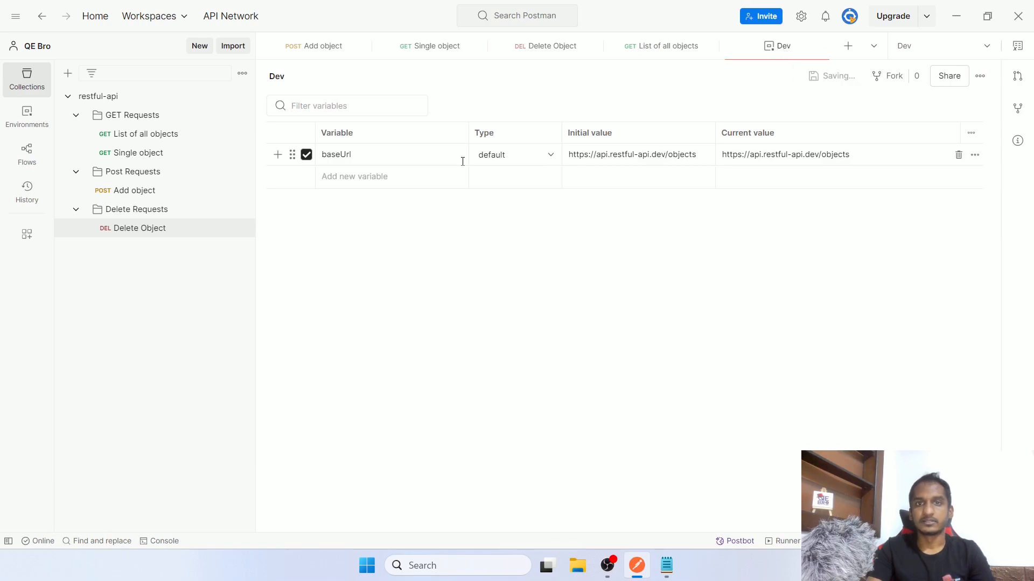
left_click(512, 155)
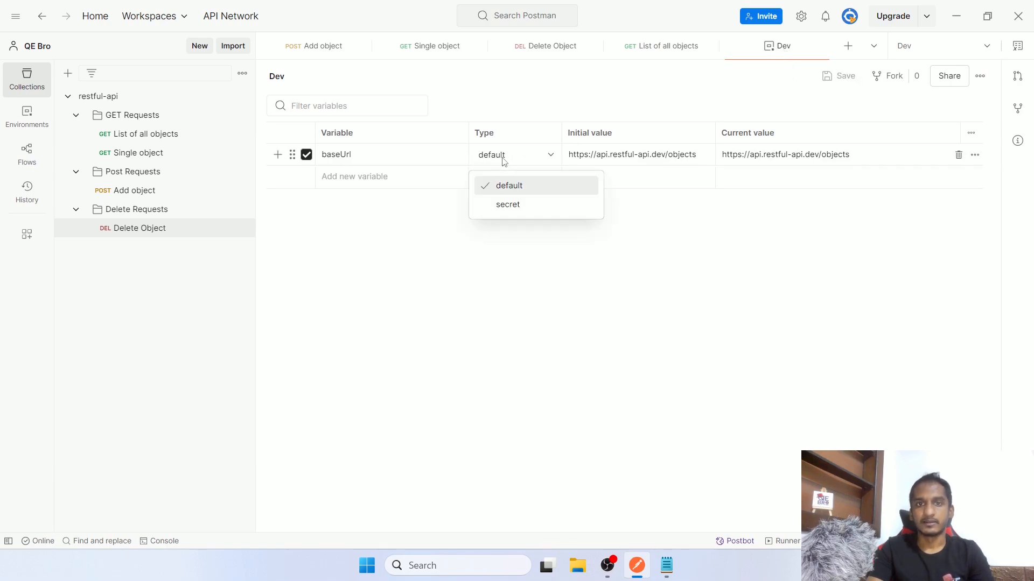
left_click(511, 188)
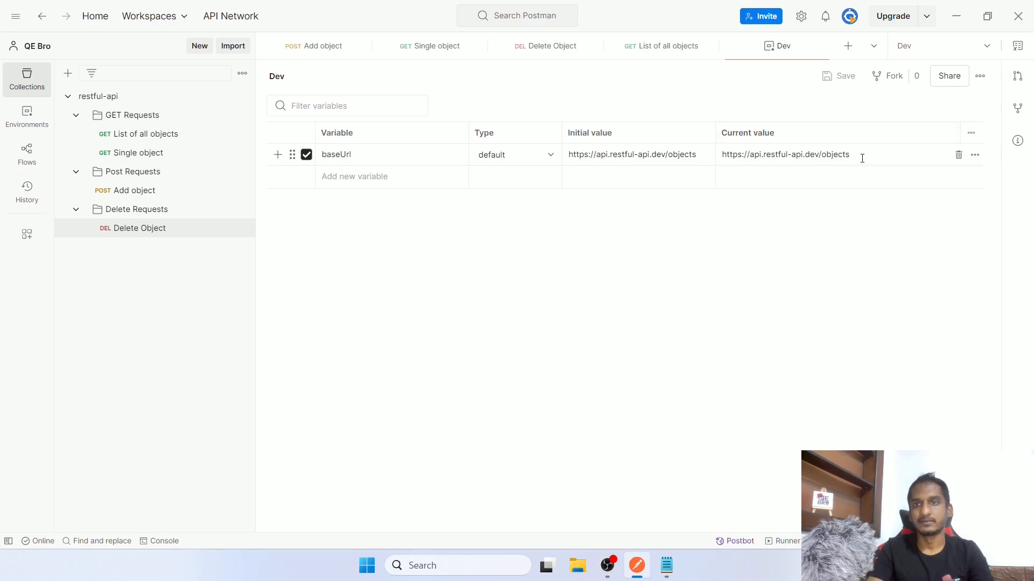
left_click(498, 155)
left_click(497, 205)
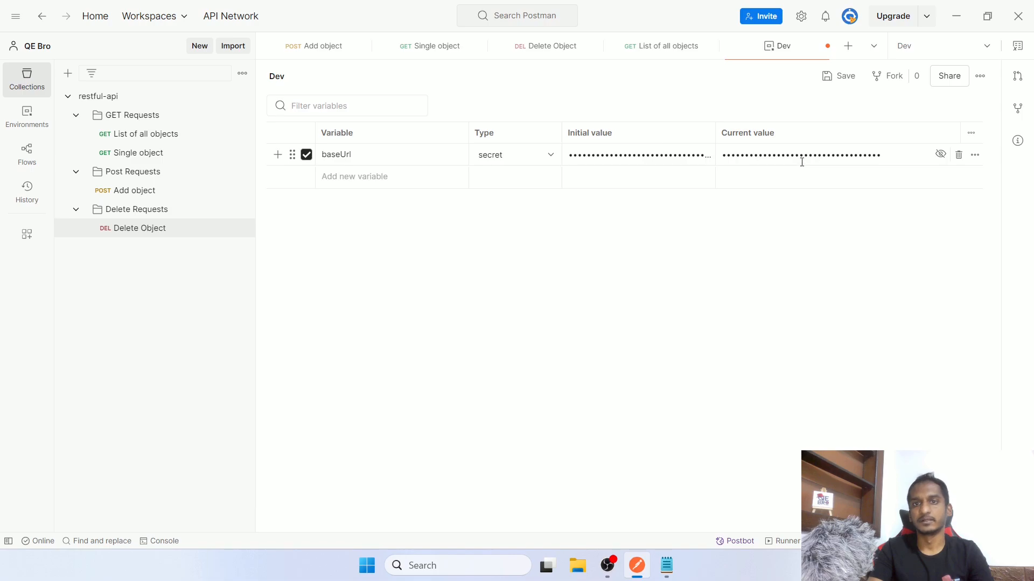
left_click(511, 162)
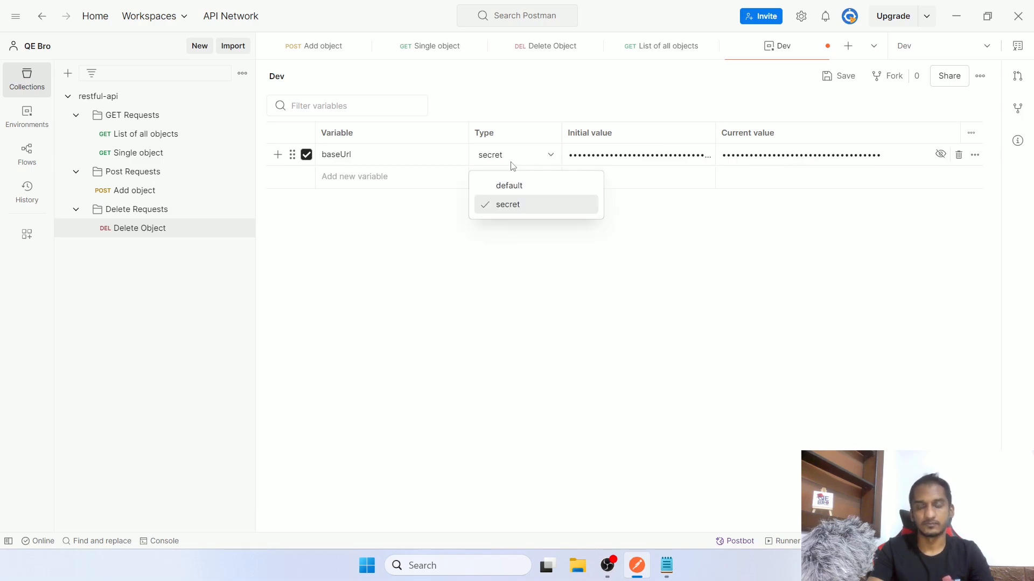
left_click(512, 185)
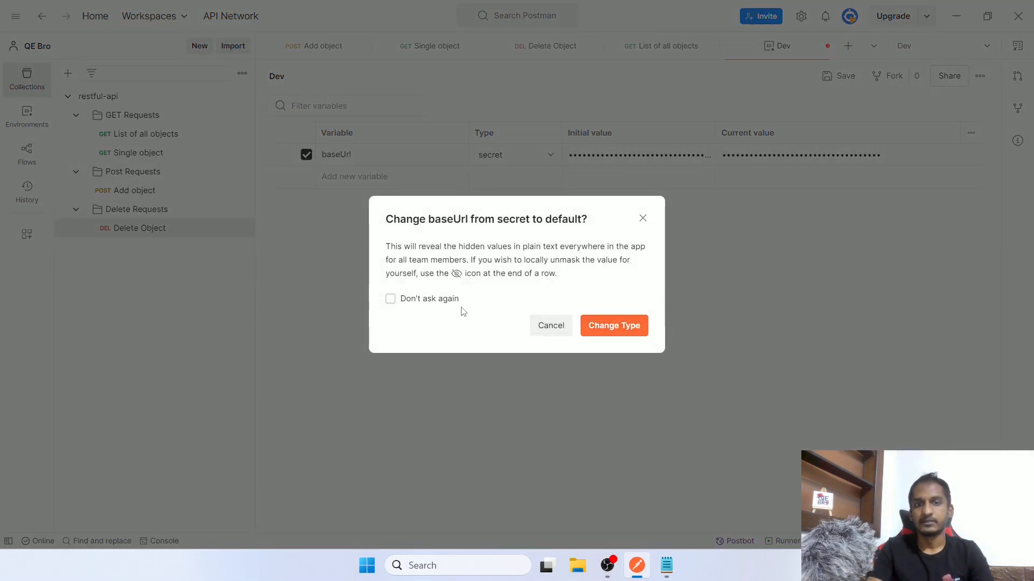
left_click(606, 325)
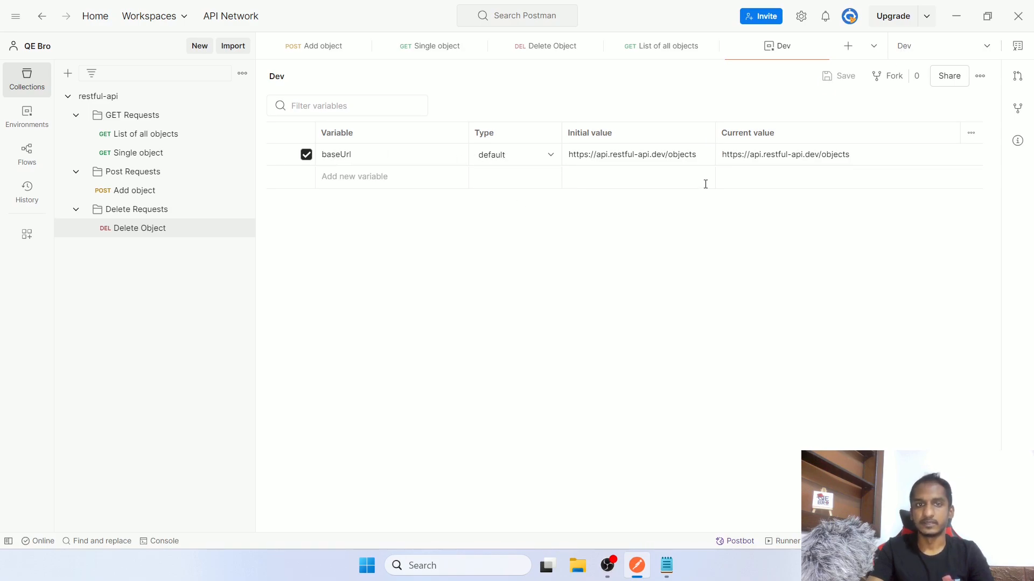
Create a new environment named Qa
left_click(919, 48)
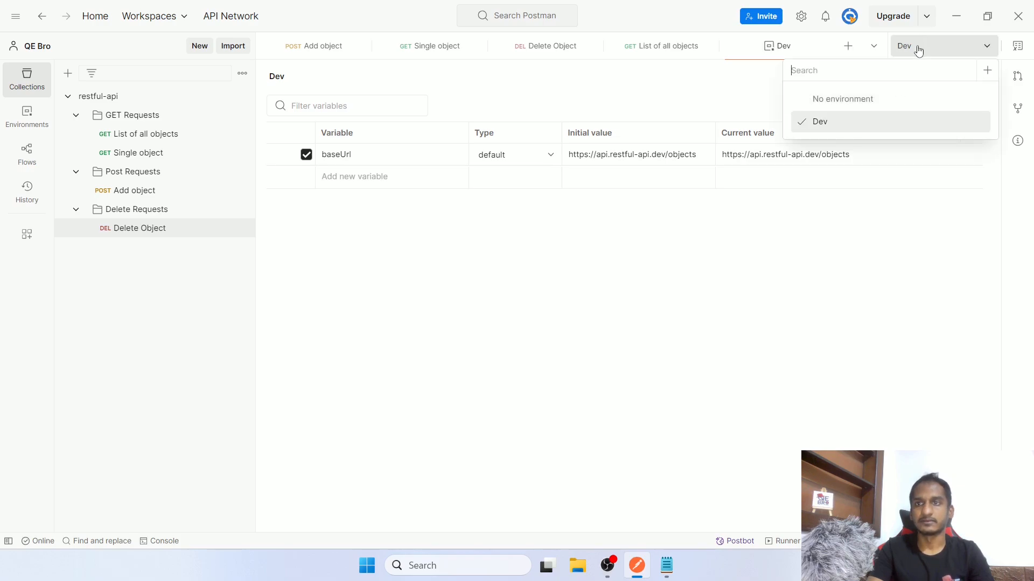
left_click(987, 70)
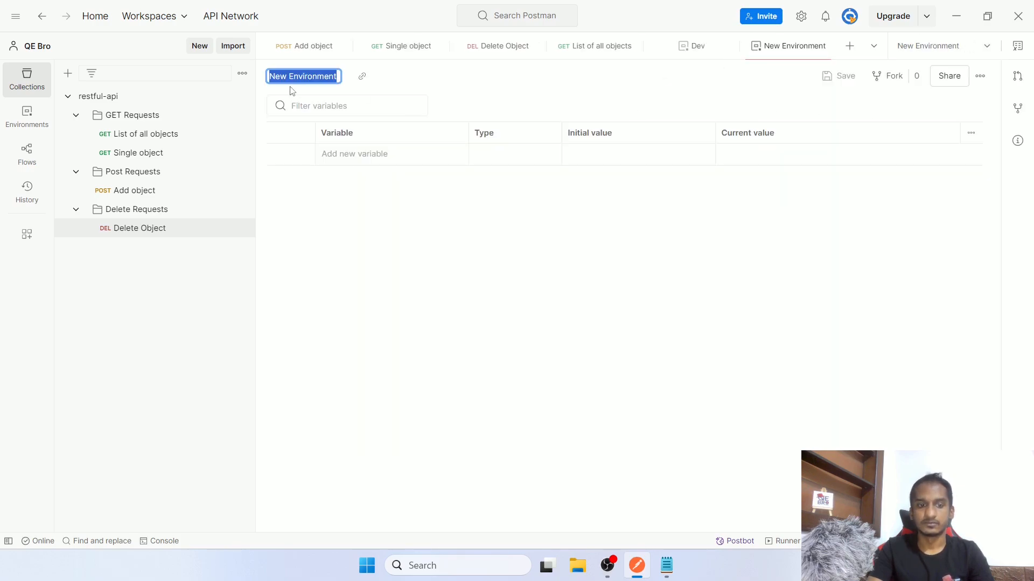
type("Qa")
left_click(714, 269)
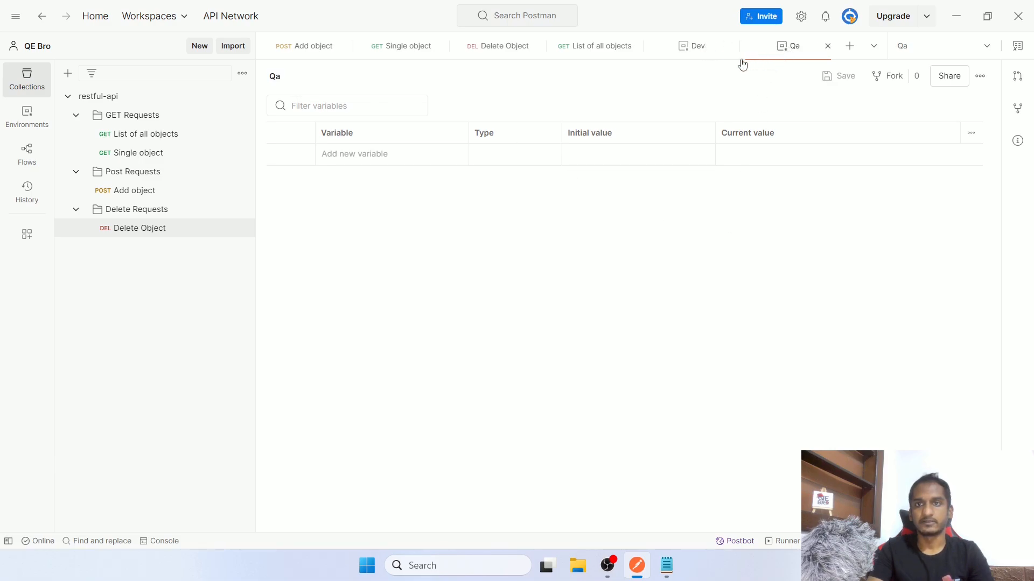
Add a baseUrl variable to Qa, copying the variable name from Dev
left_click(691, 49)
double_click(429, 155)
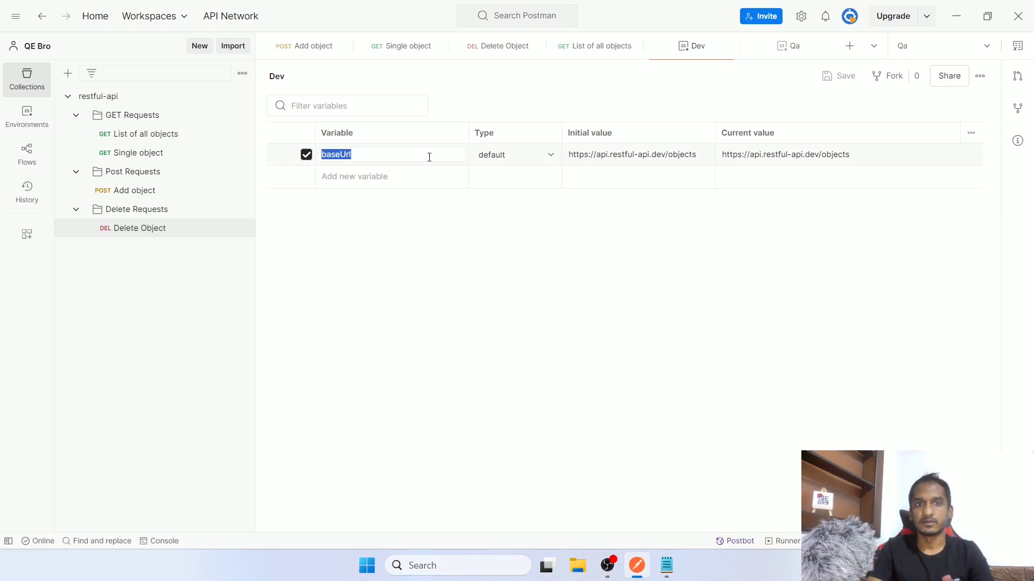
key("ctrl+c")
left_click(786, 47)
left_click(377, 157)
key("ctrl+v")
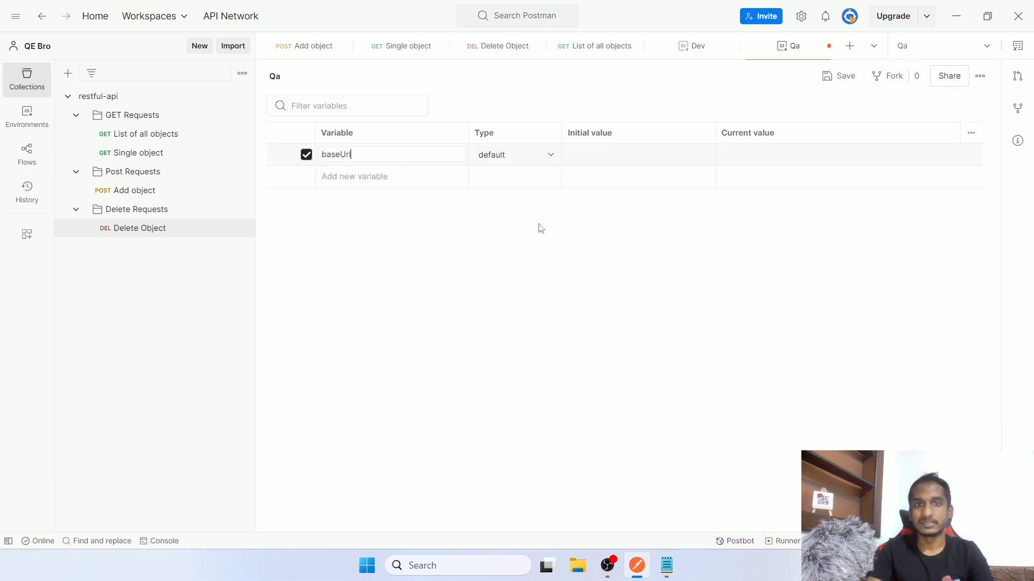
left_click(679, 54)
left_click(657, 153)
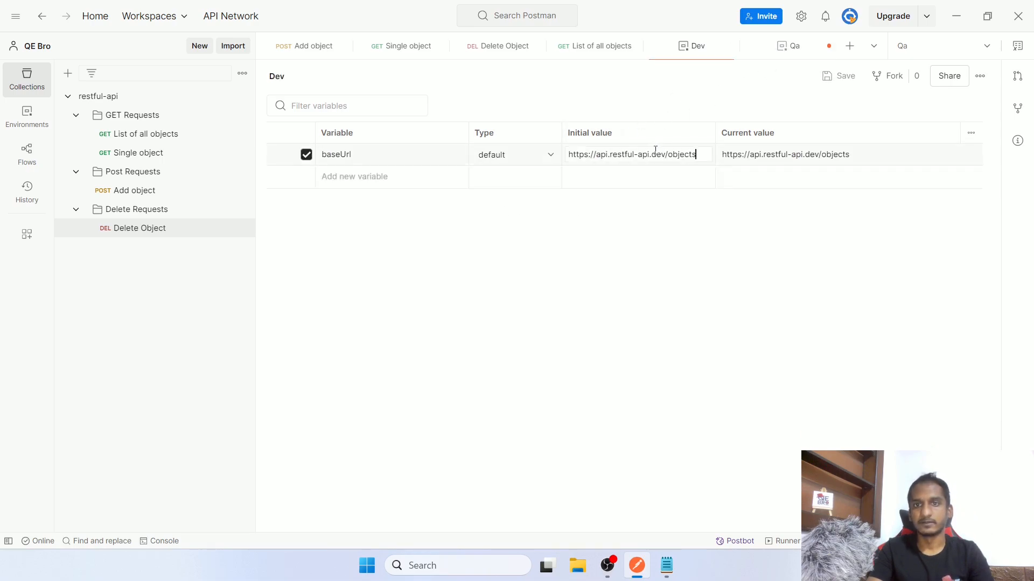
key("ctrl+a")
key("ctrl+c")
left_click(764, 59)
left_click(646, 156)
key("ctrl+v")
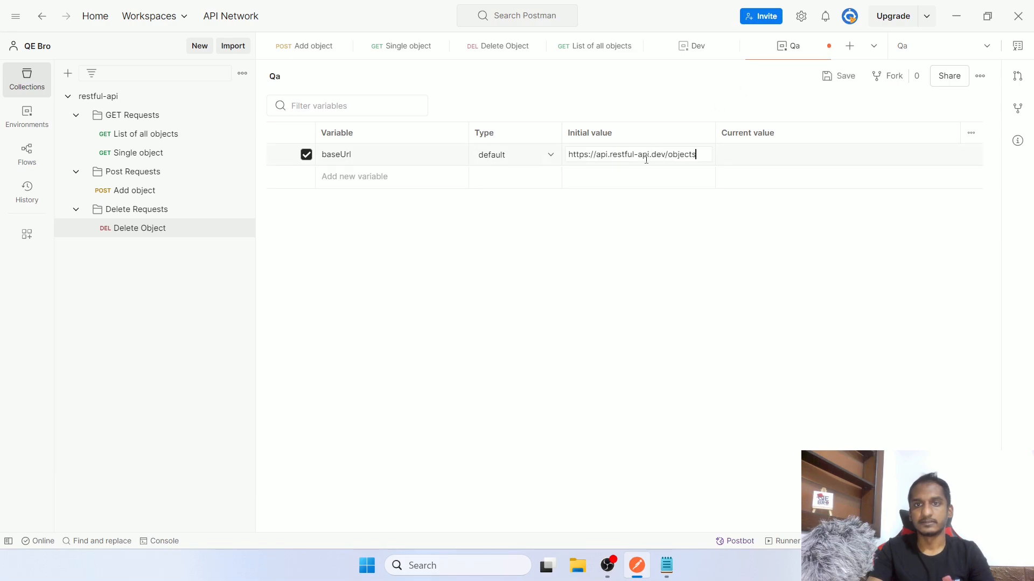
left_click_drag(652, 155, 663, 155)
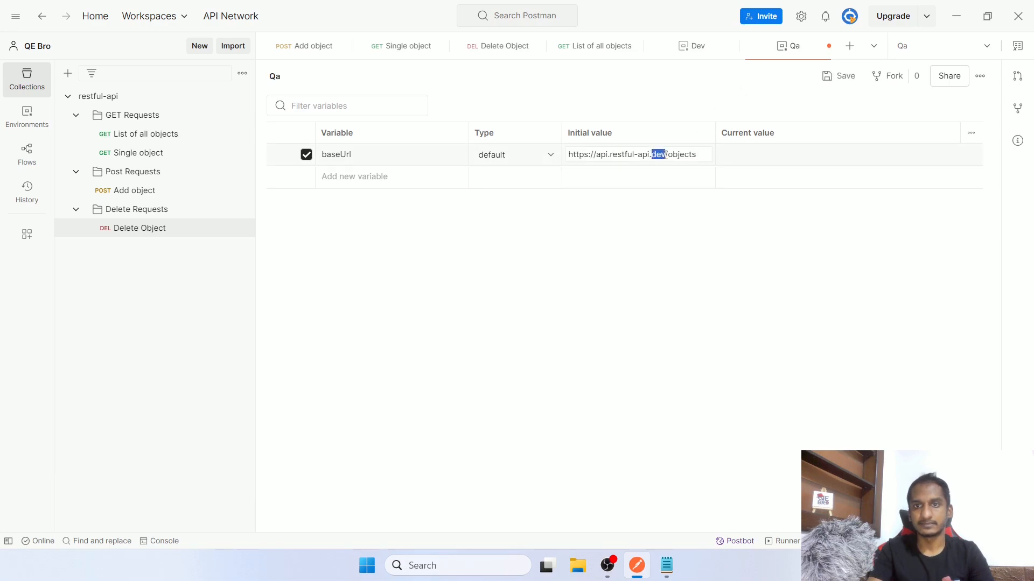
type("qa")
Use the Qa URL as baseUrl's current value too and save the Qa environment
key("ctrl+a")
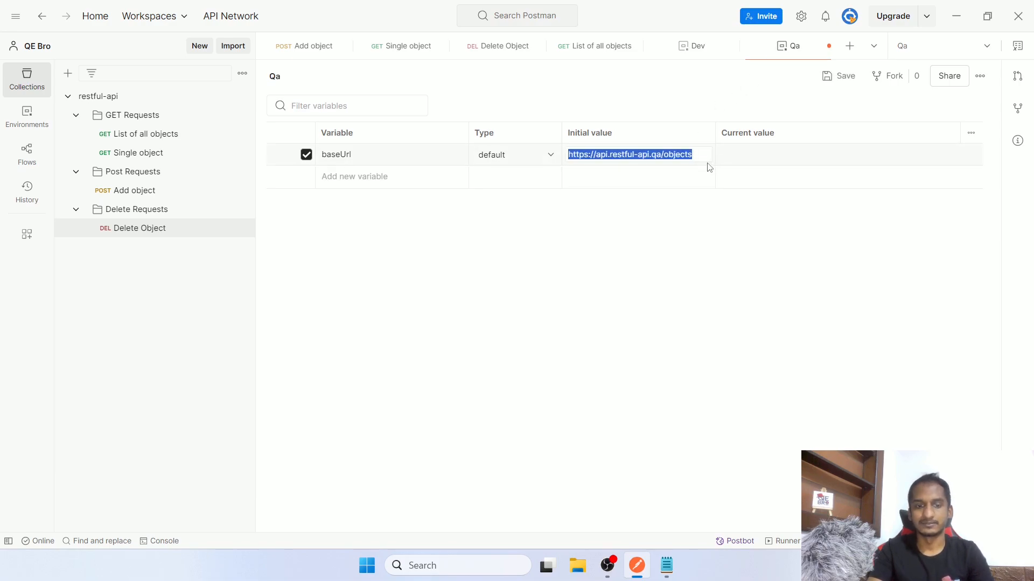
left_click(738, 153)
key("ctrl+v")
key("ctrl+a")
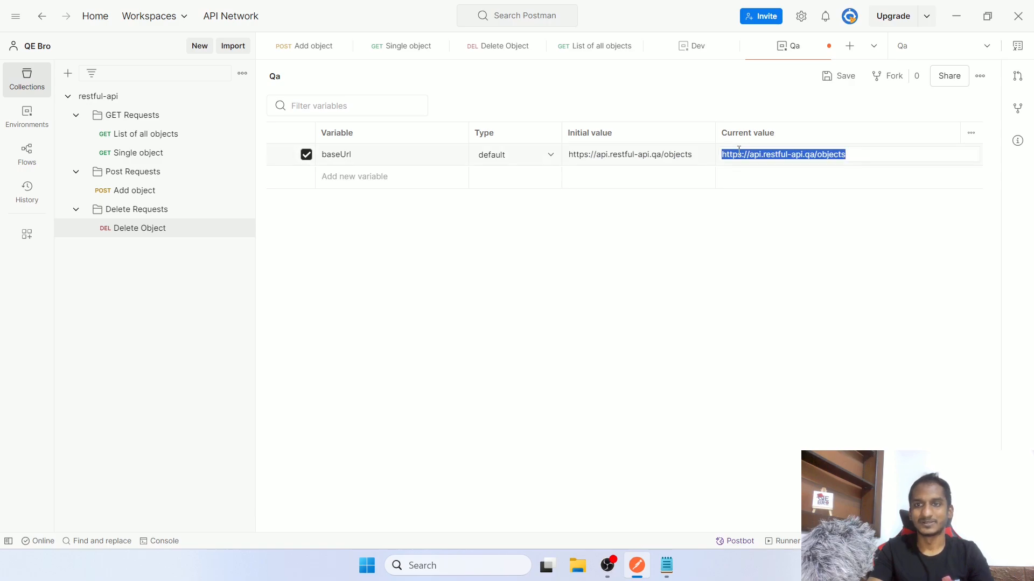
left_click(770, 260)
key("ctrl+s")
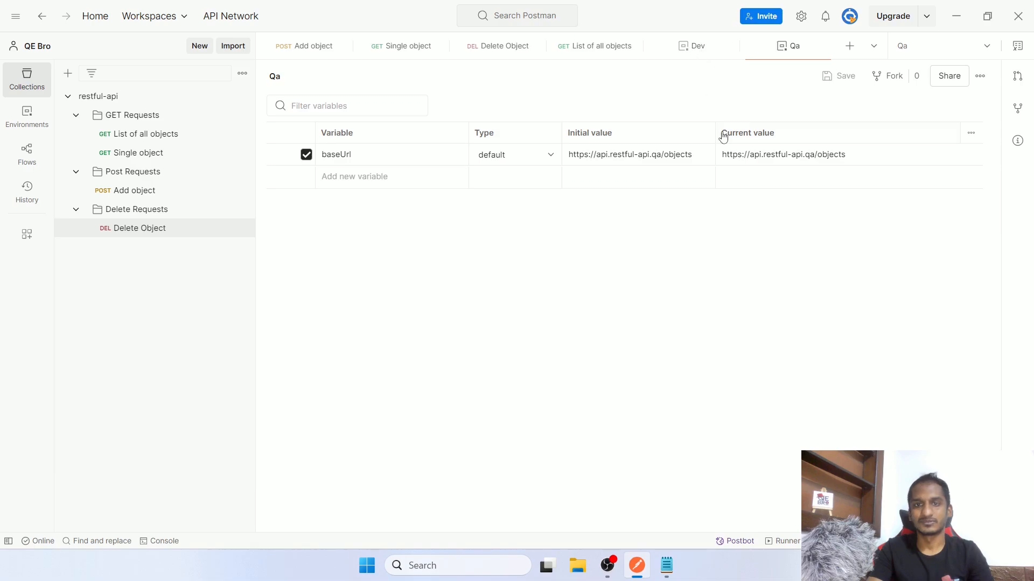
Make Dev the active environment and open the Add object request
left_click(695, 54)
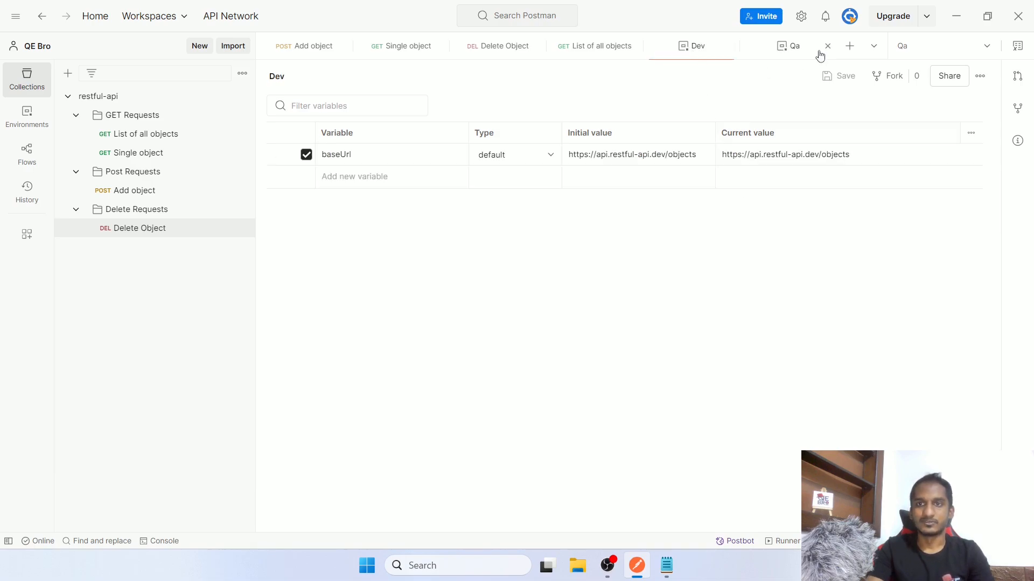
left_click(931, 51)
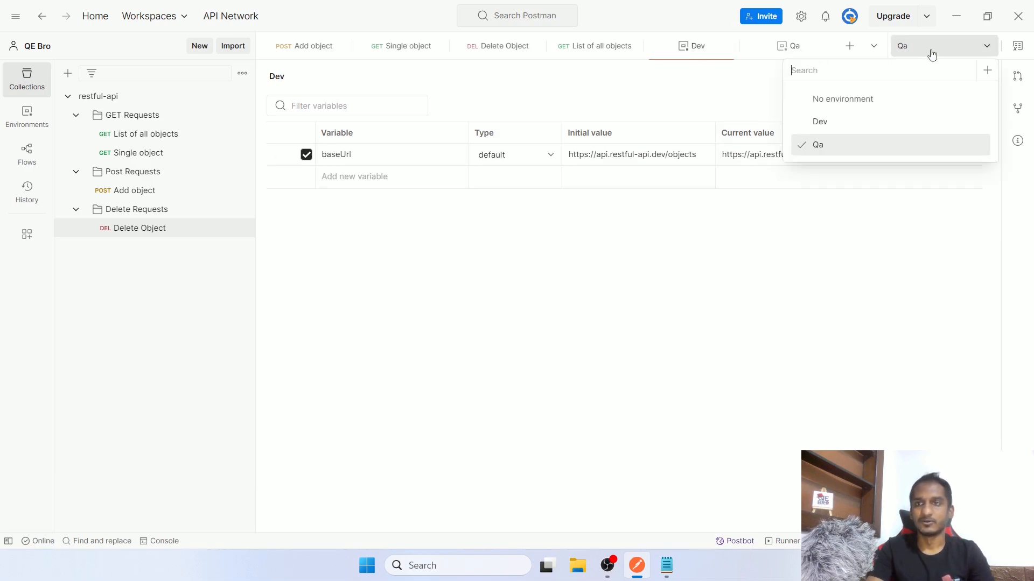
left_click(830, 128)
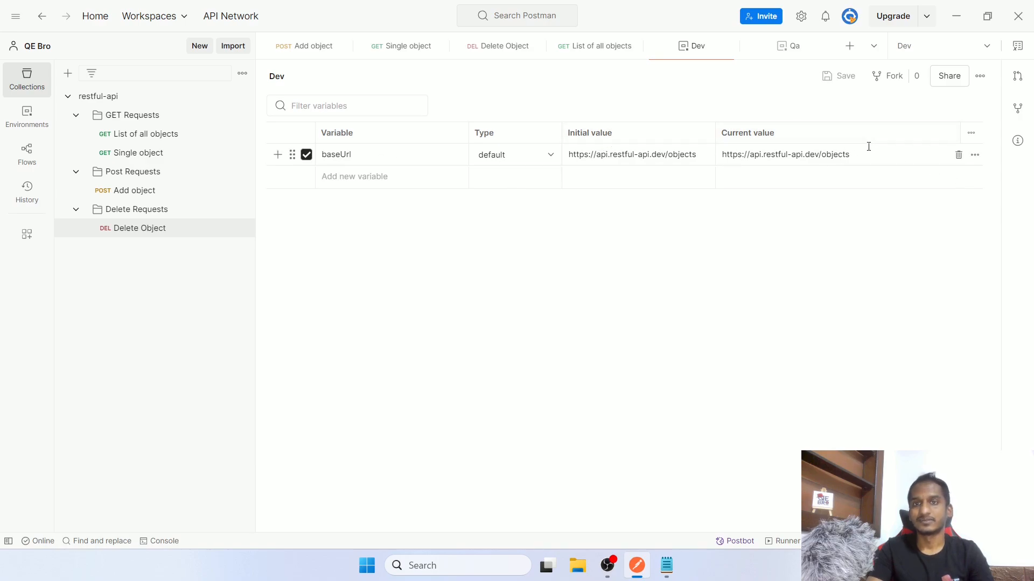
left_click(301, 53)
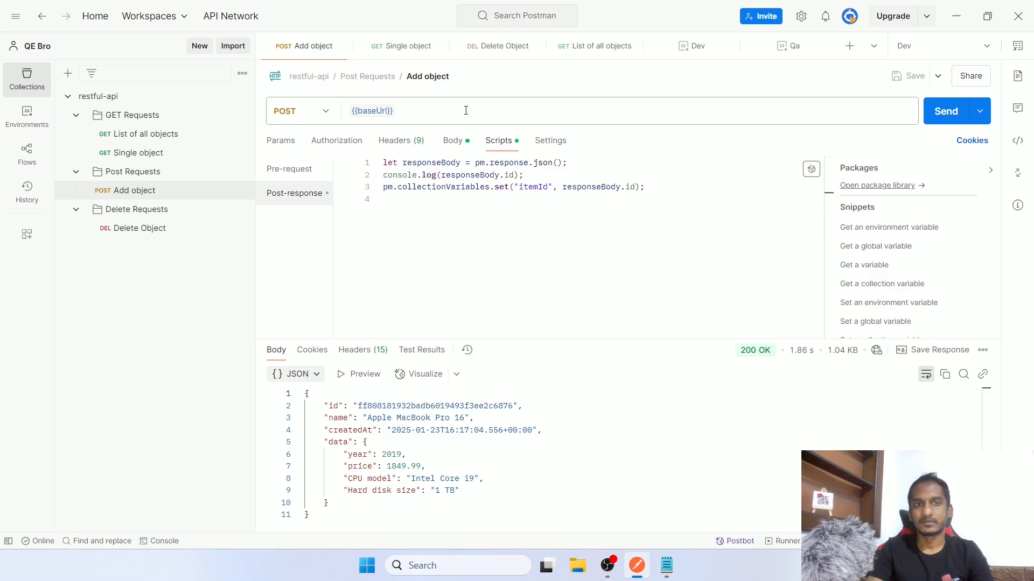
left_click(929, 51)
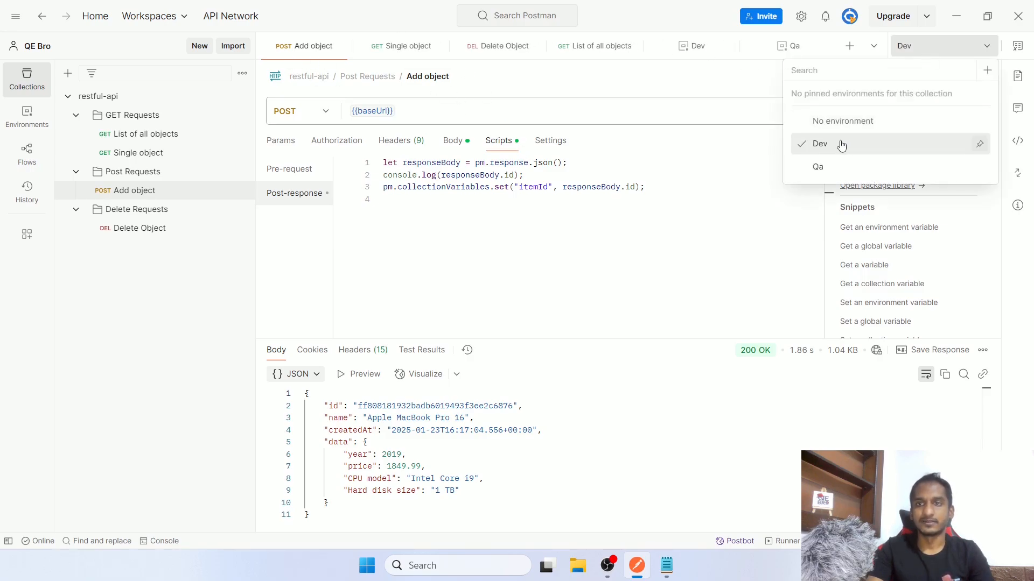
left_click(598, 146)
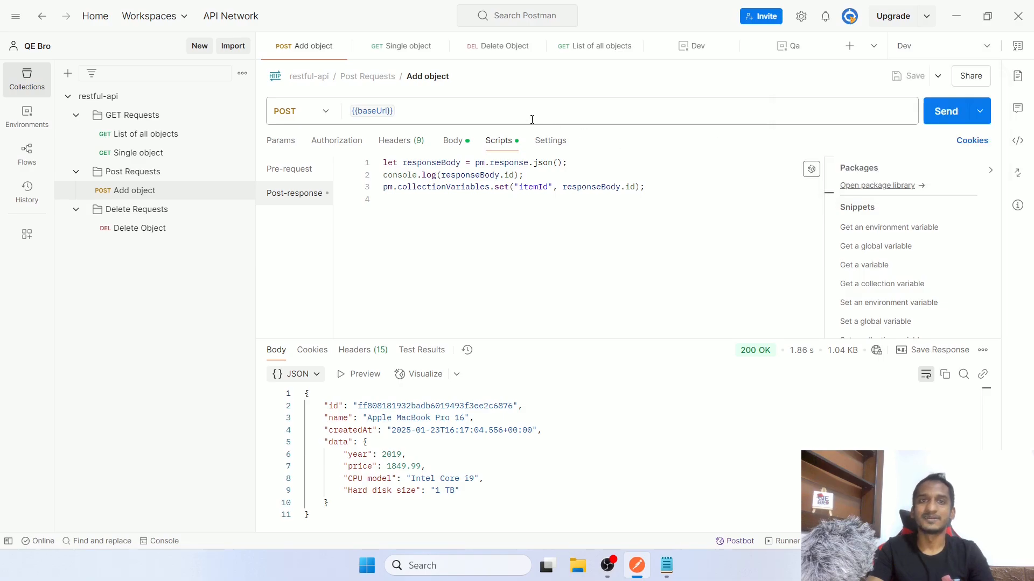
mouse_move(370, 112)
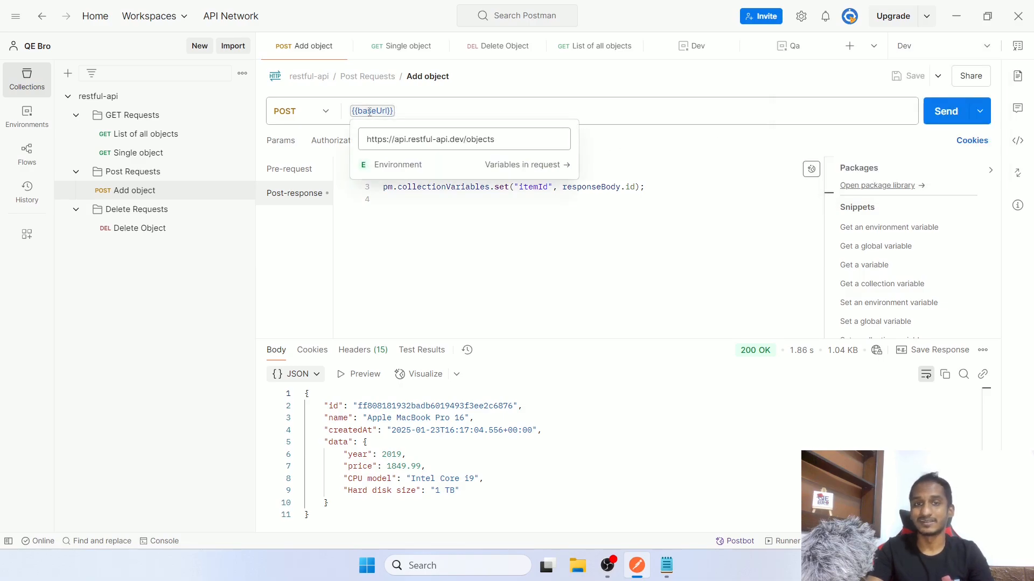
left_click(937, 45)
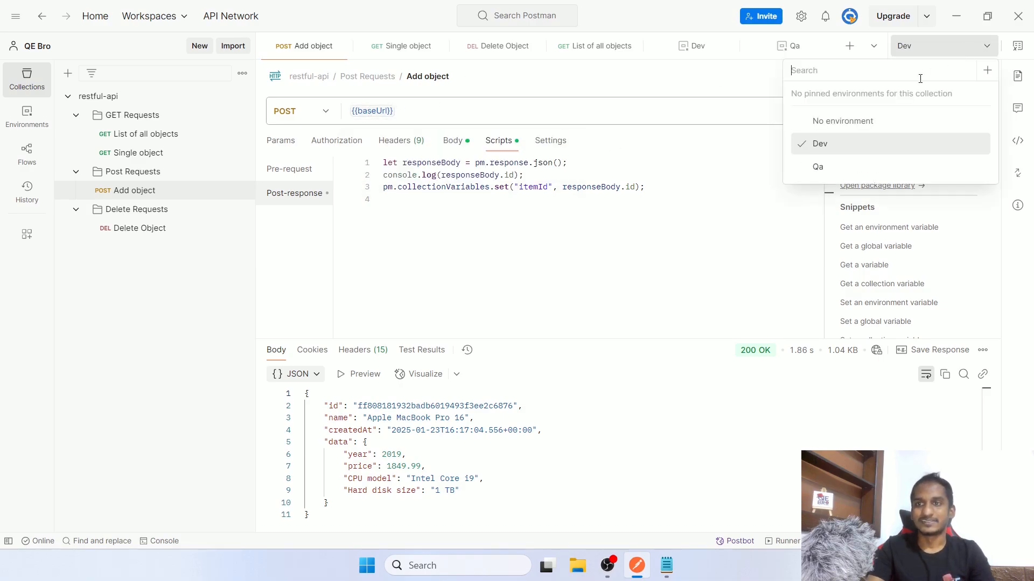
left_click(827, 147)
left_click(944, 121)
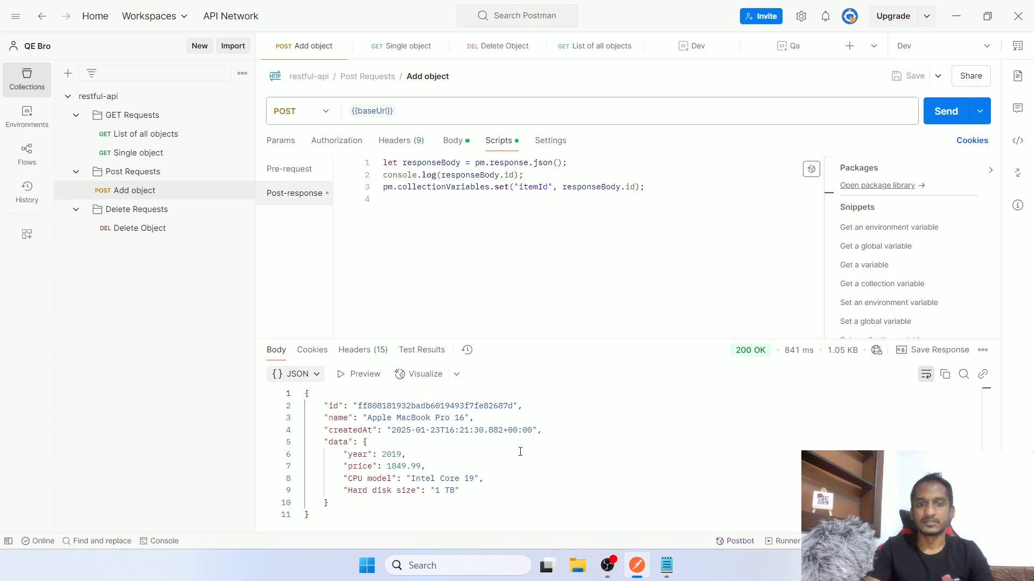
left_click(160, 541)
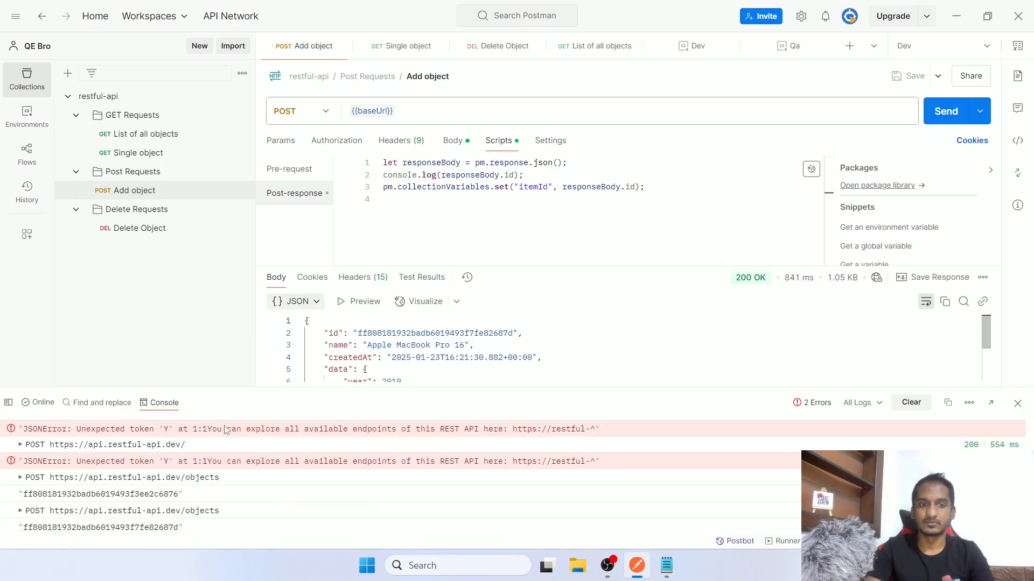
left_click(911, 403)
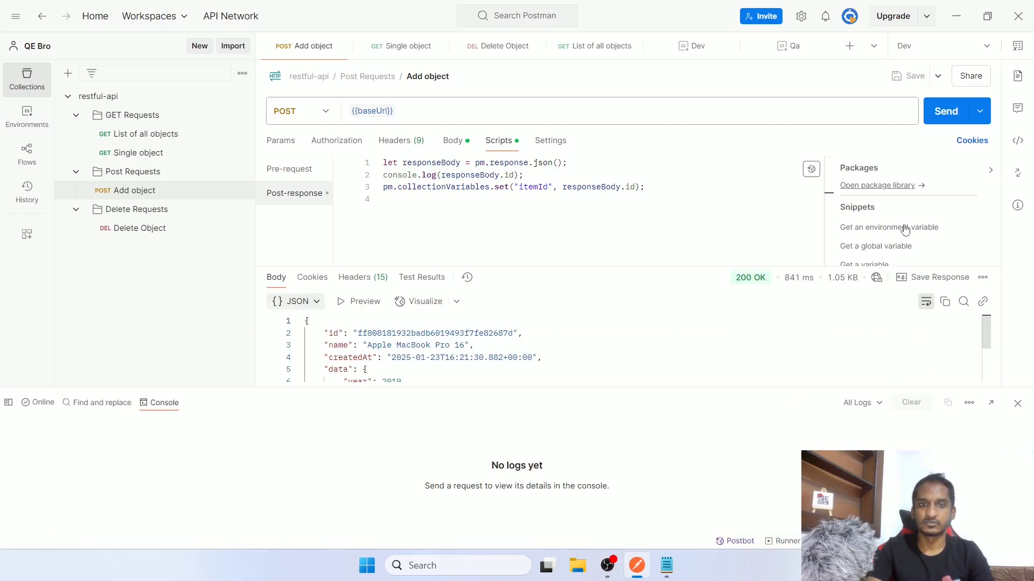
left_click(956, 121)
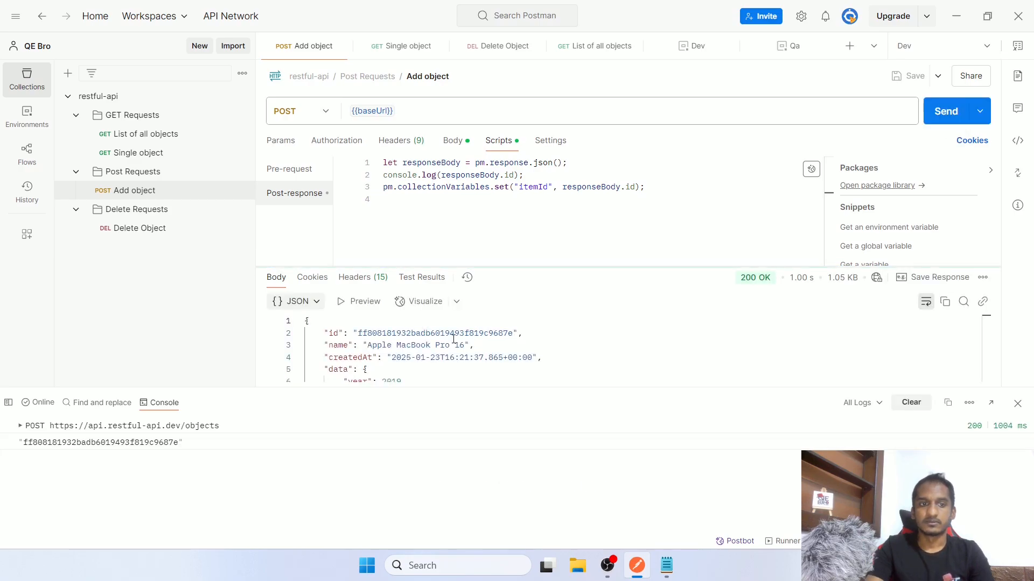
left_click_drag(161, 429, 182, 429)
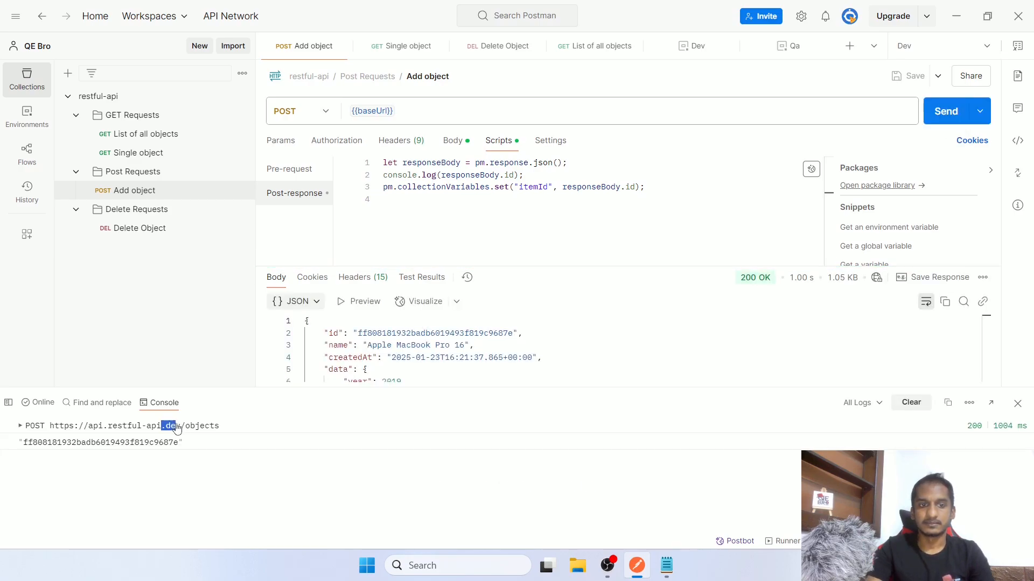
left_click(295, 425)
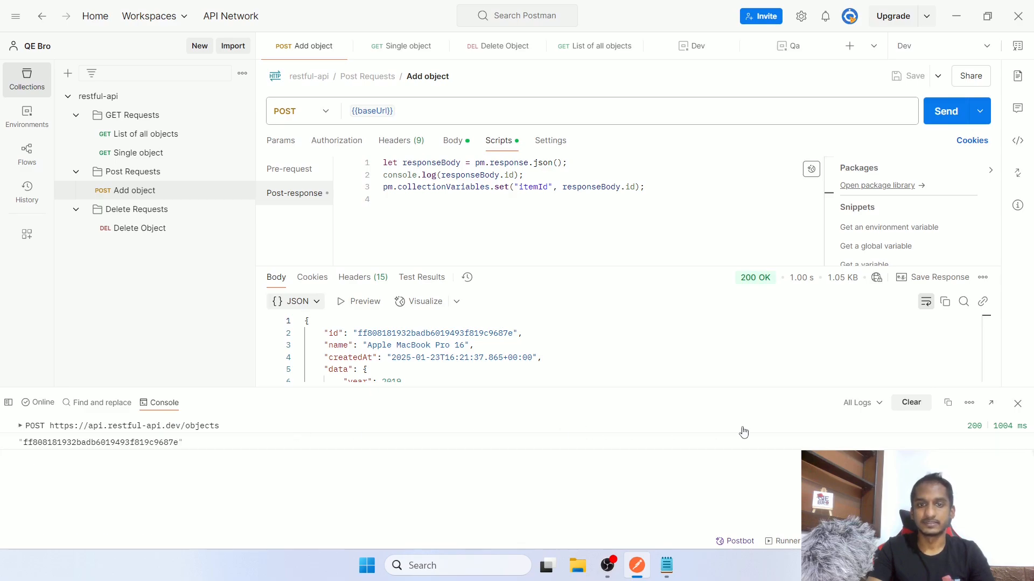
left_click(911, 402)
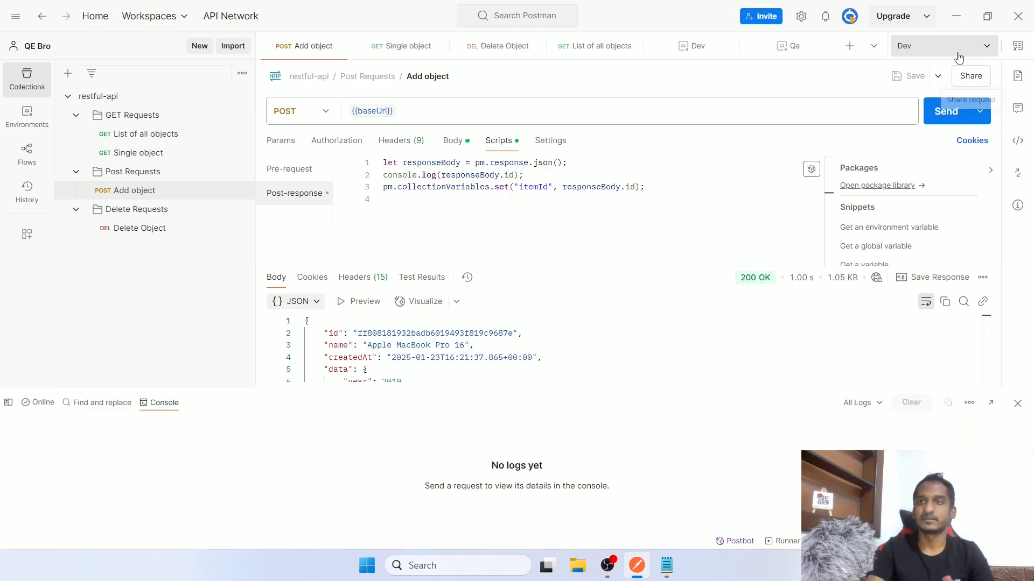
left_click(956, 47)
Switch to Qa, send Add object, and cancel the request when it hangs
left_click(841, 167)
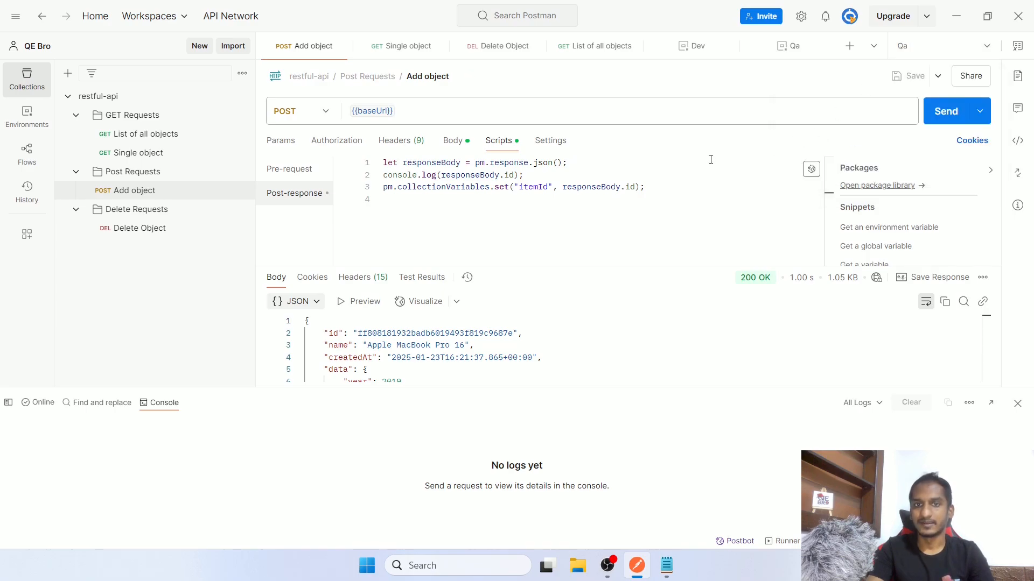
left_click(946, 118)
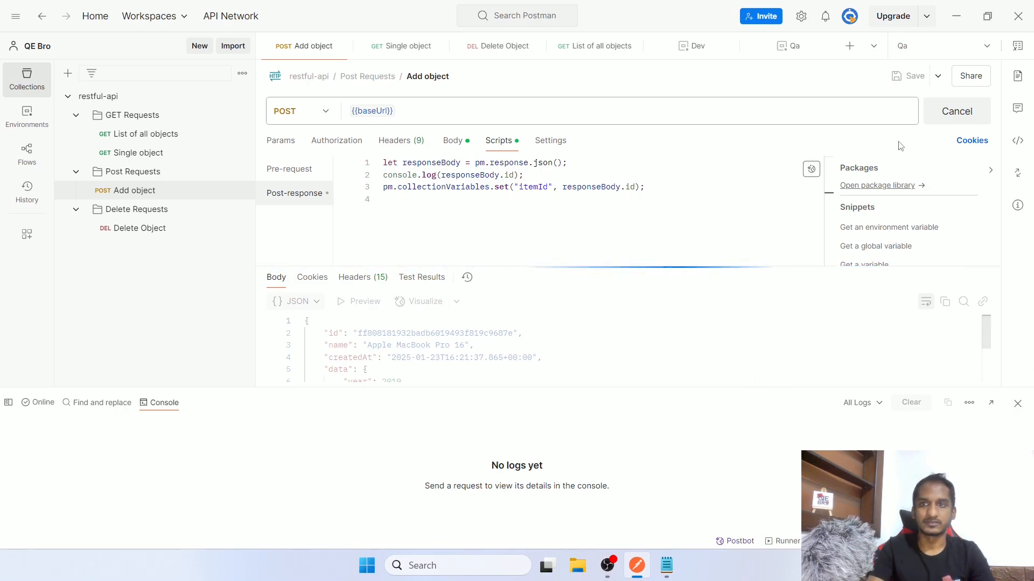
left_click(956, 112)
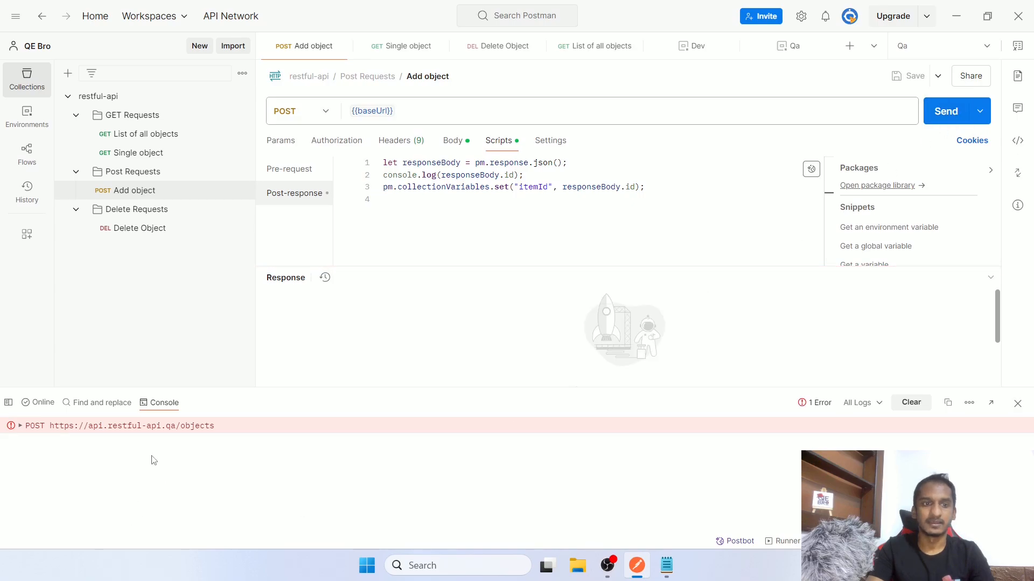
Confirm the log shows api.restful-api.qa, clear and close the Console, then reselect Dev
double_click(168, 428)
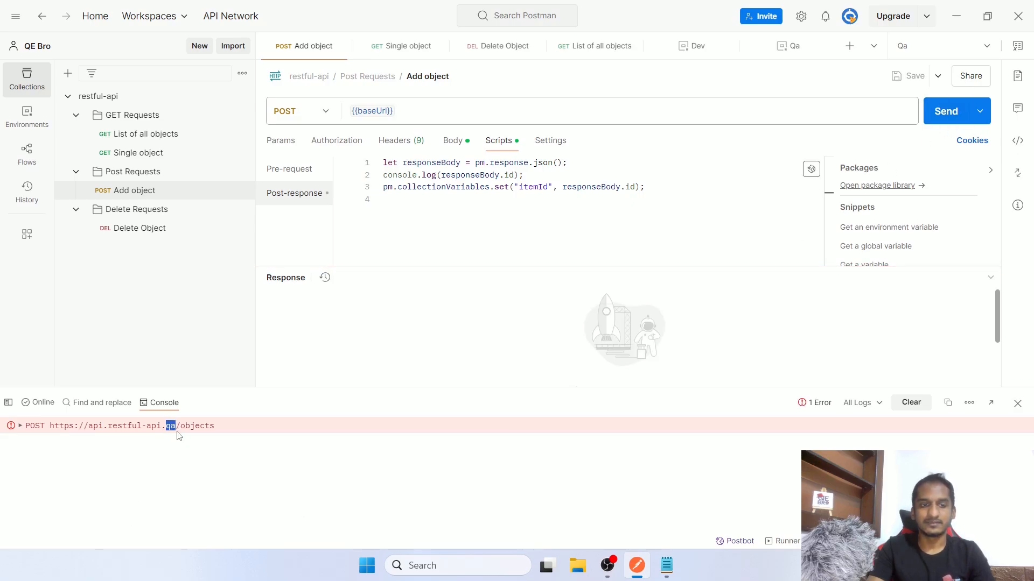
left_click(911, 402)
left_click(1018, 403)
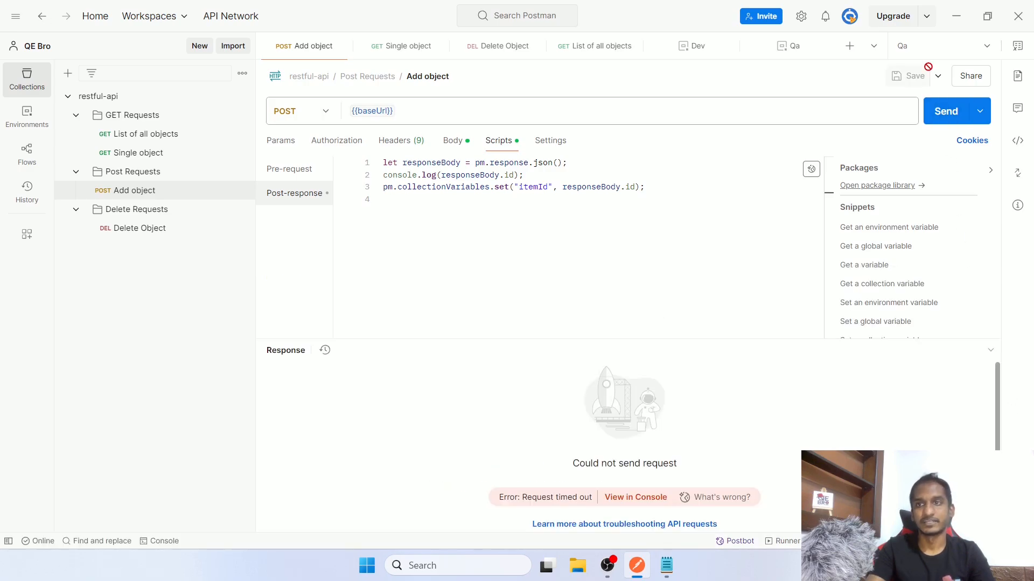
left_click(939, 46)
left_click(654, 168)
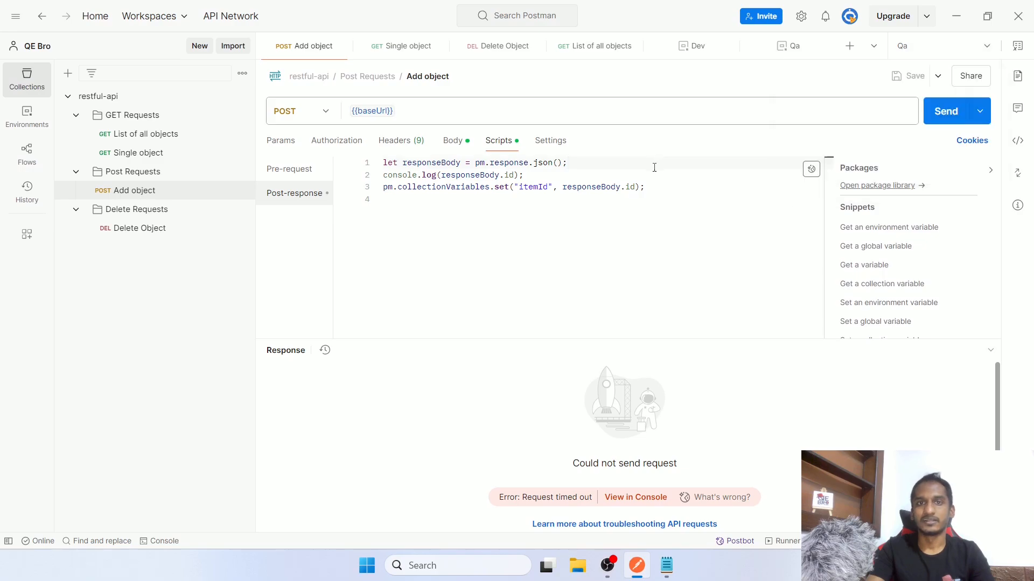
left_click(930, 46)
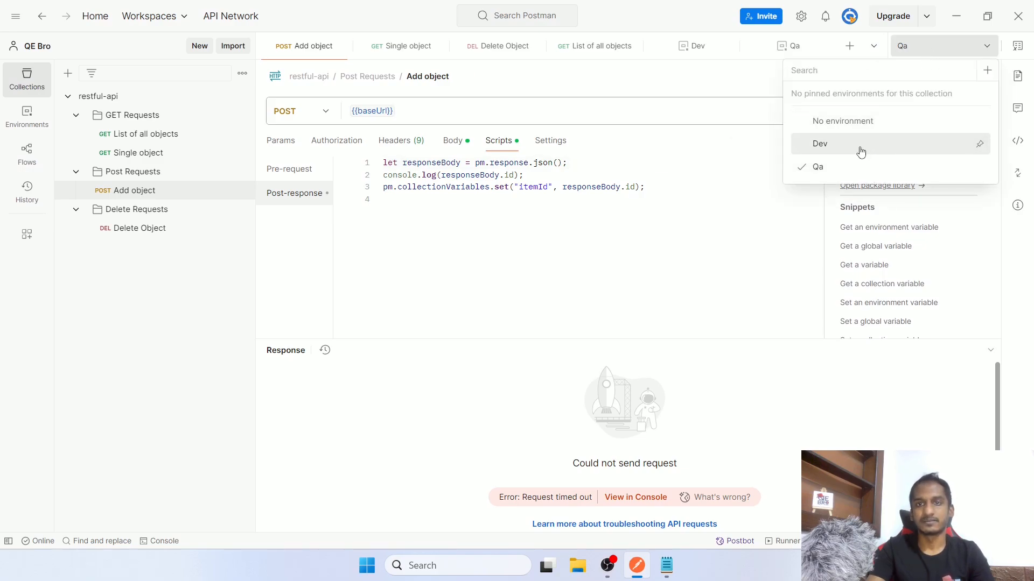
left_click(838, 166)
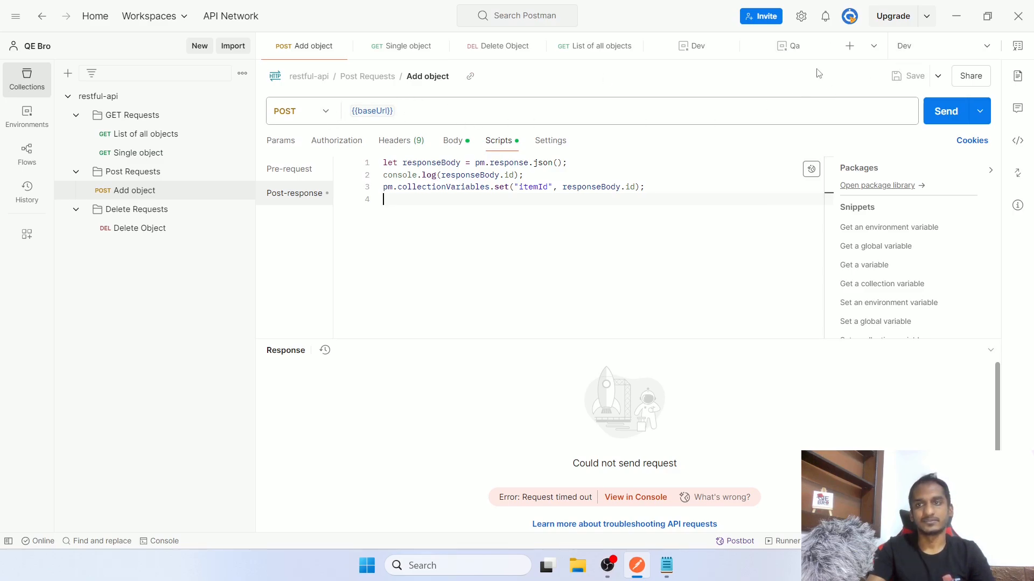
Verify Dev is still the active environment and the Console has no new entries
left_click(921, 53)
left_click(922, 56)
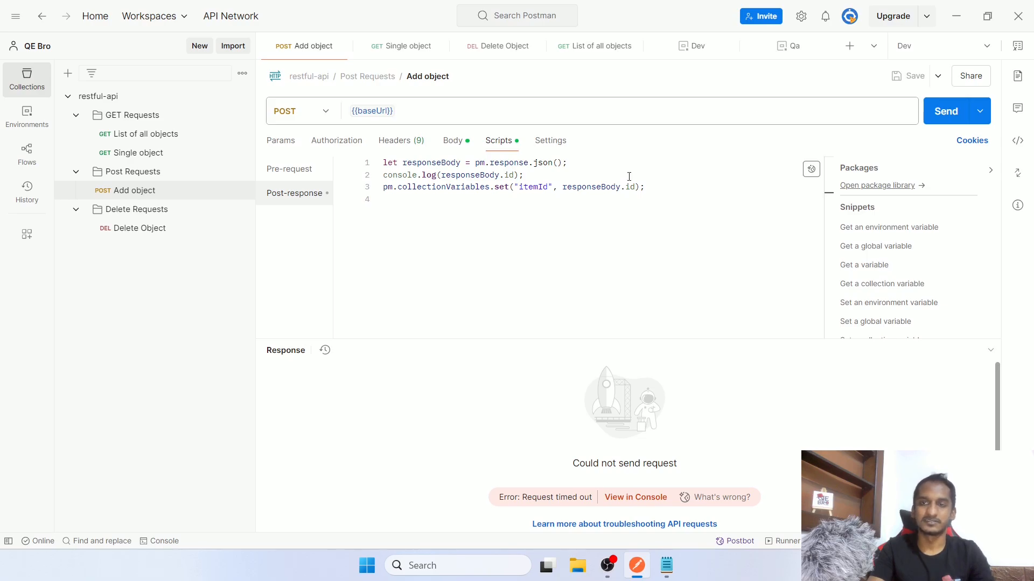
left_click(915, 45)
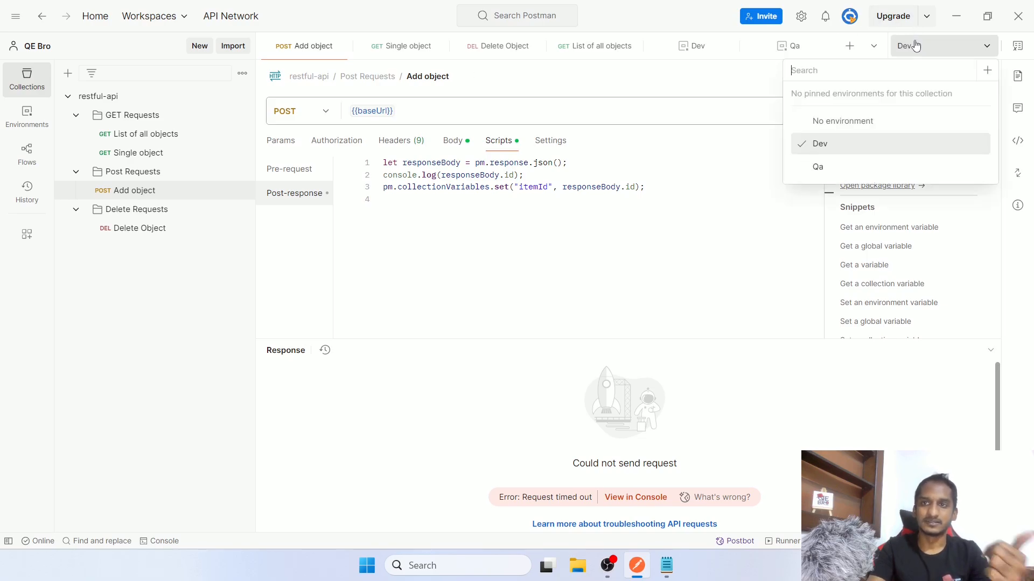
left_click(910, 43)
left_click(182, 542)
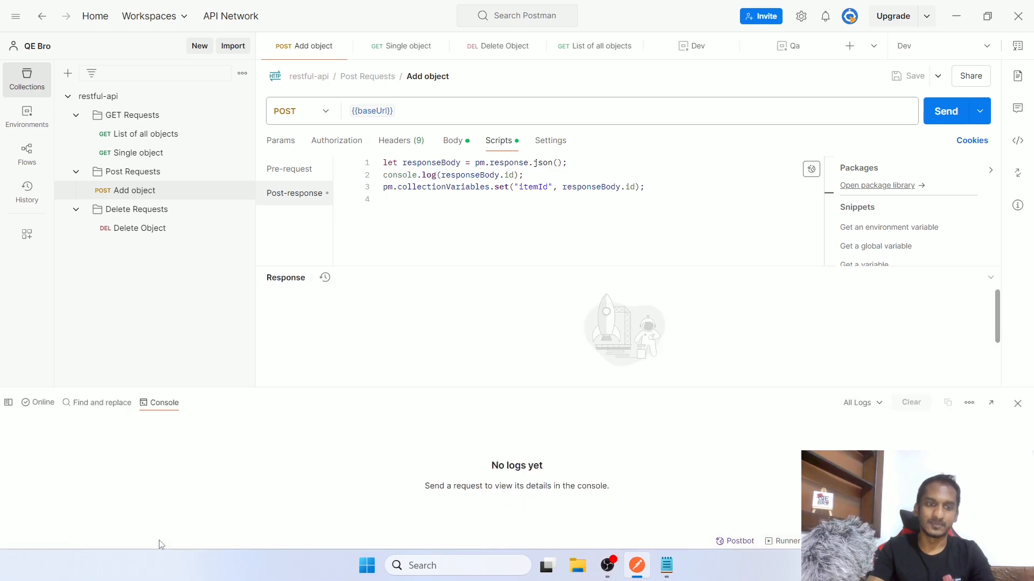
left_click(1017, 403)
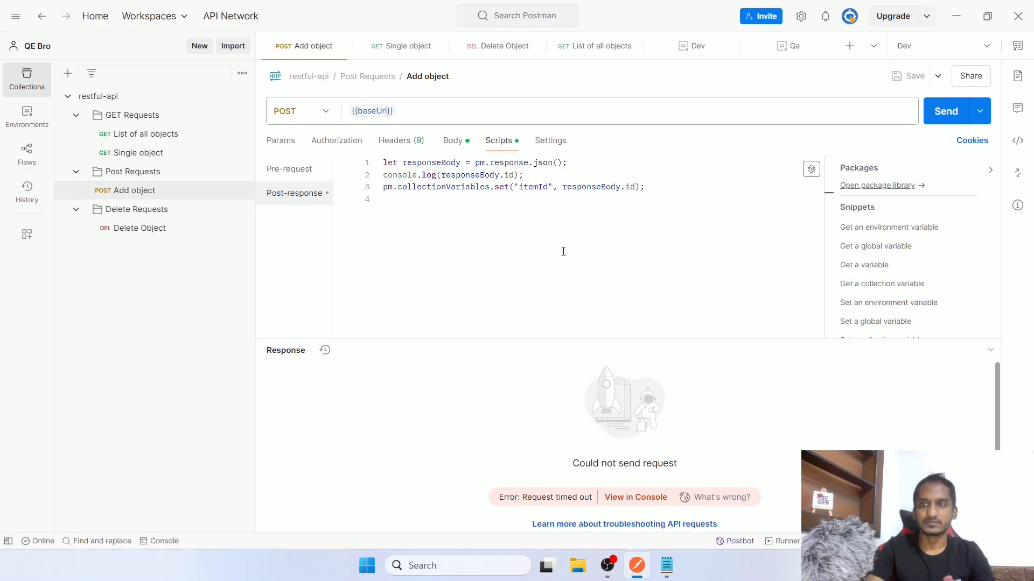
left_click(1018, 47)
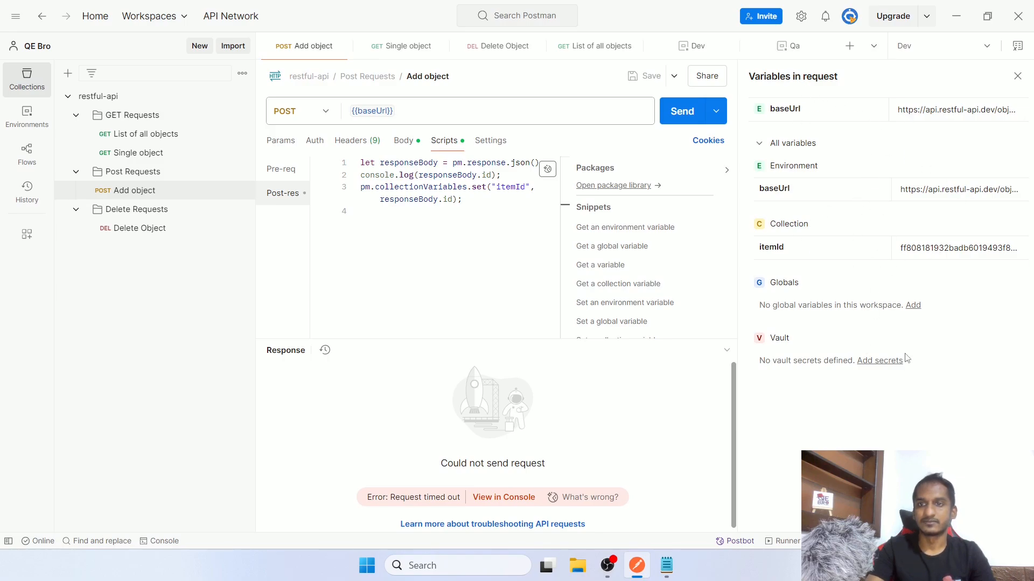
left_click(1017, 77)
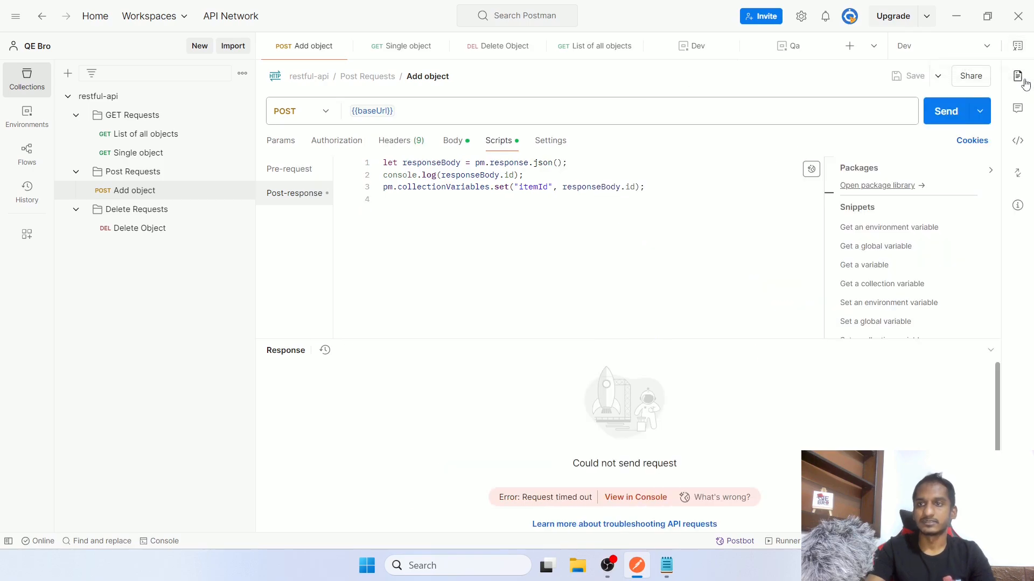
left_click(1019, 77)
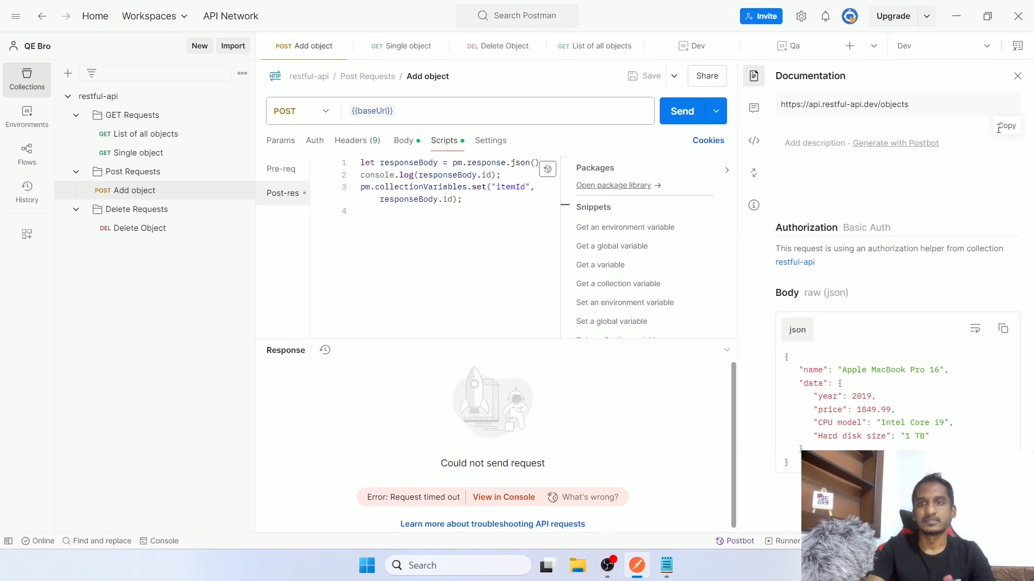
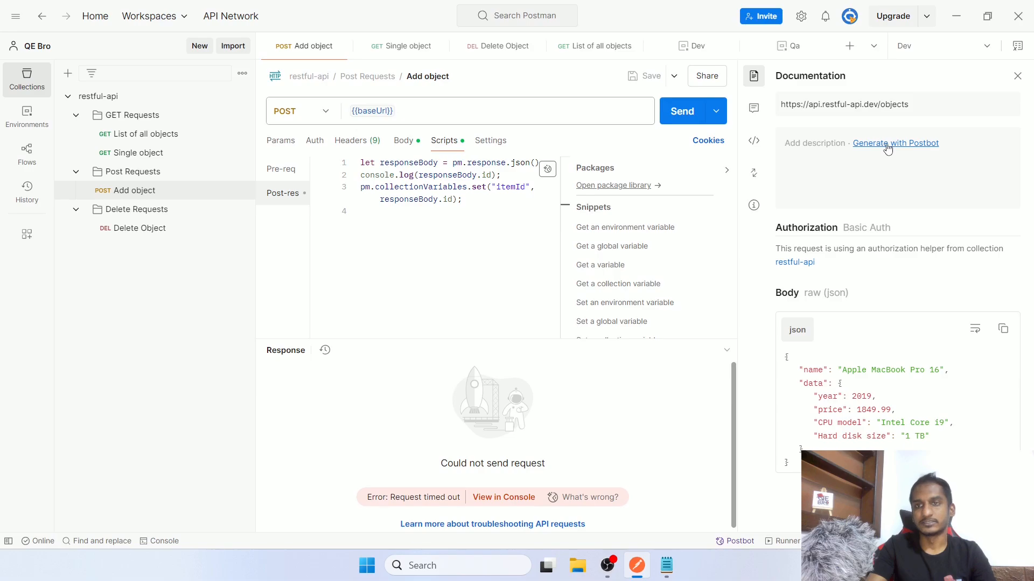
Have Postbot generate documentation for the Add object request
left_click(886, 148)
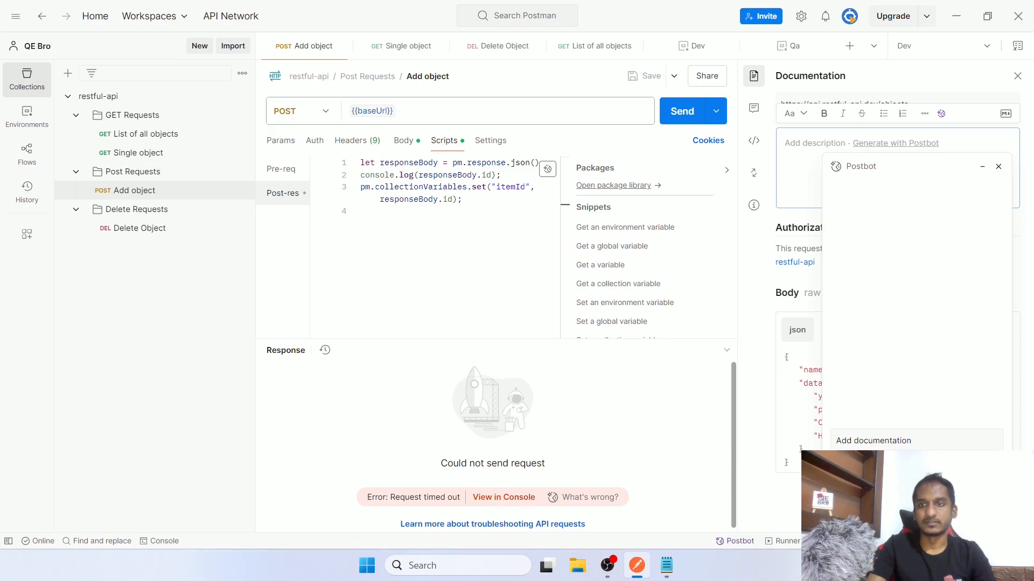
left_click(873, 440)
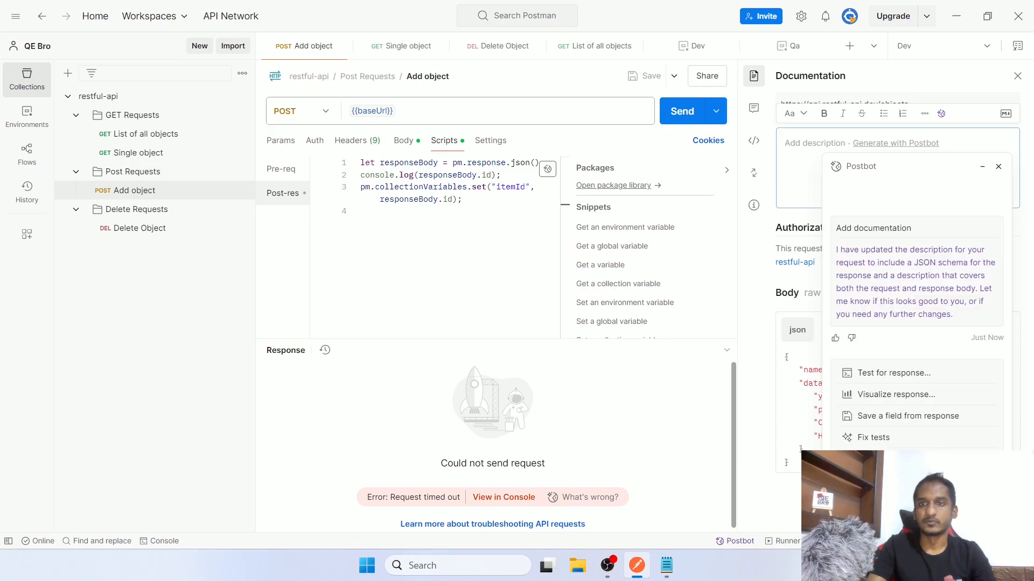
left_click(998, 167)
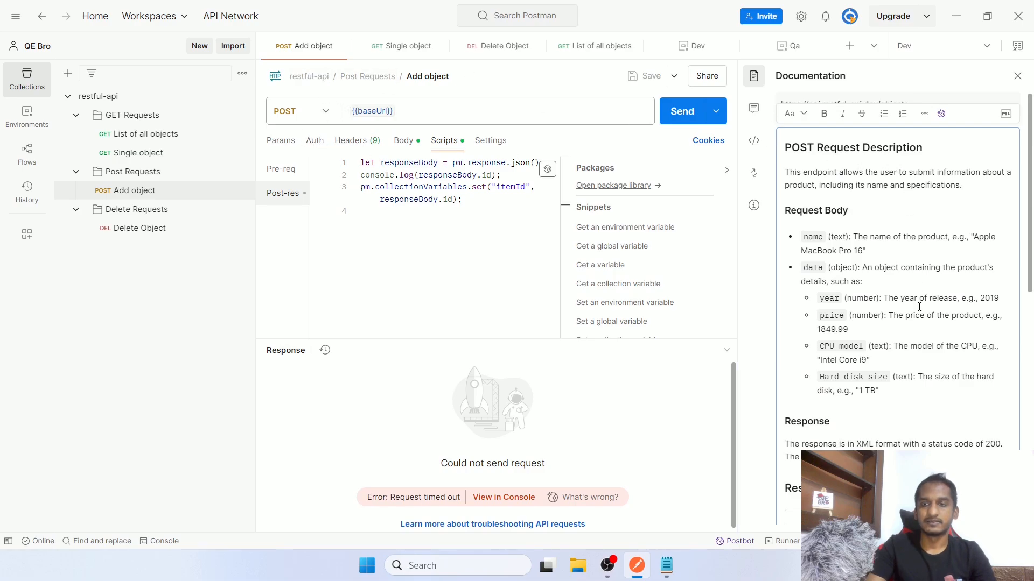
Review the generated endpoint description and request body fields, including year and price
scroll(918, 307, "down", 5)
scroll(922, 312, "up", 5)
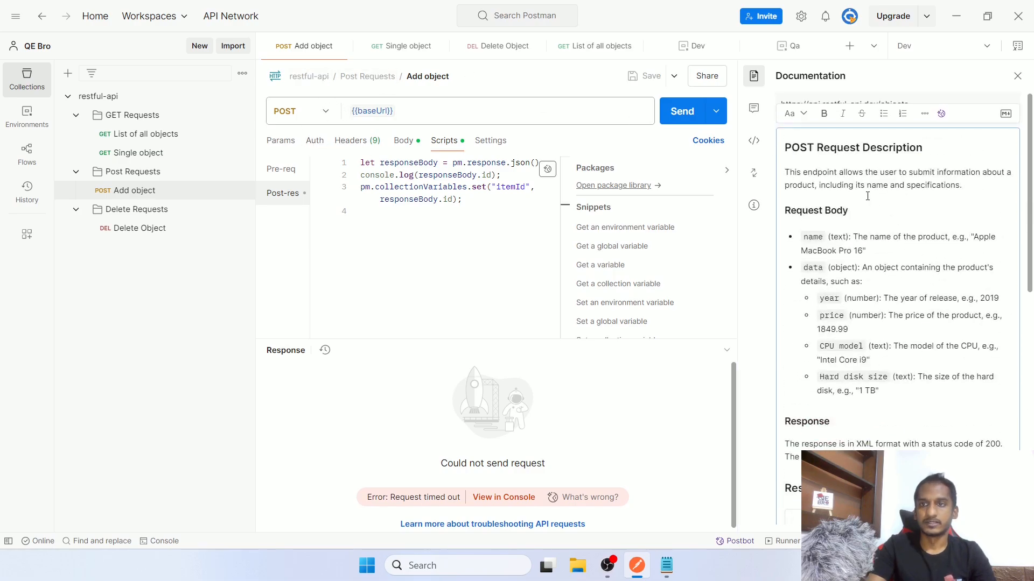
left_click_drag(802, 173, 950, 210)
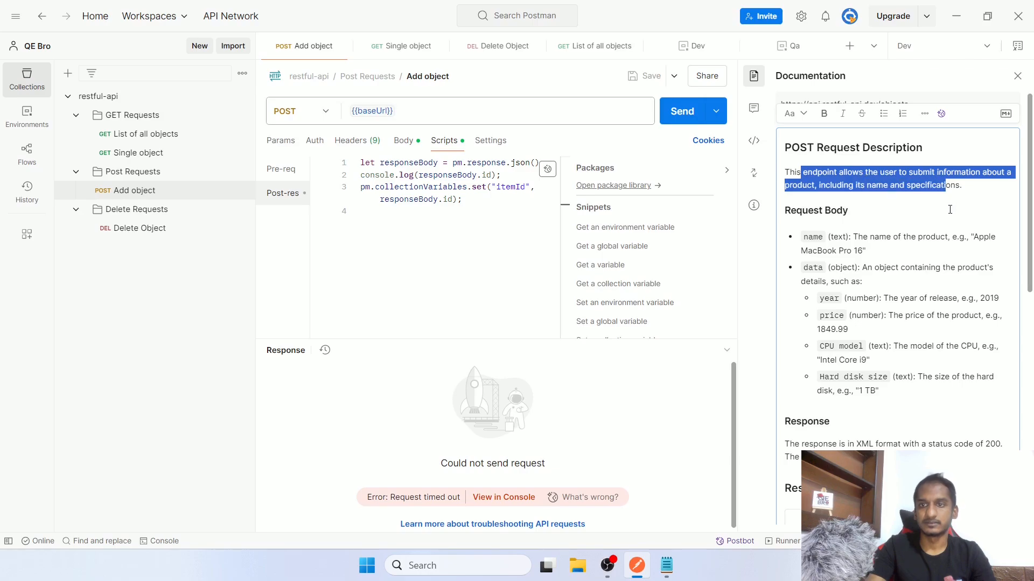
scroll(950, 209, "down", 2)
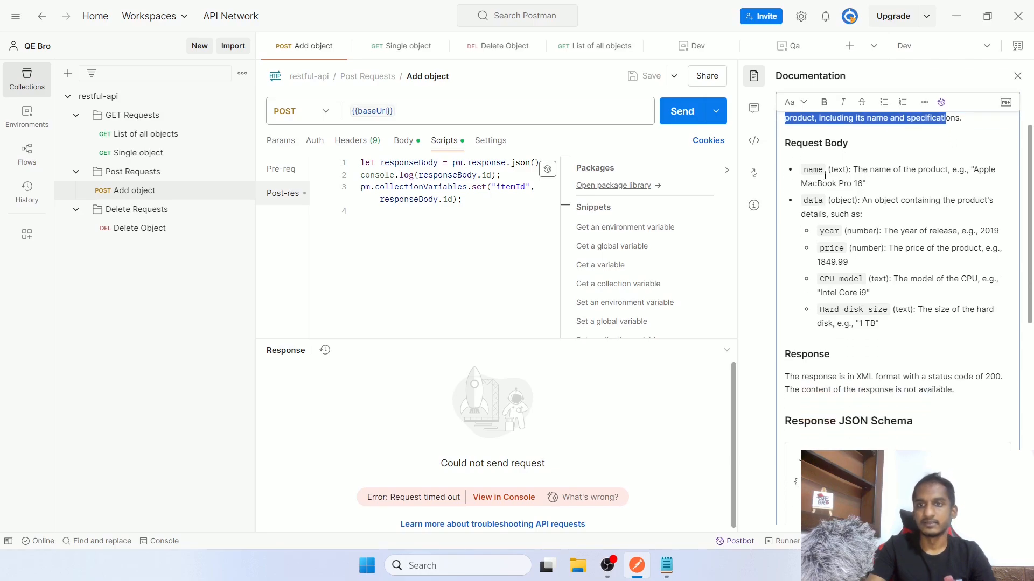
left_click_drag(824, 175, 884, 322)
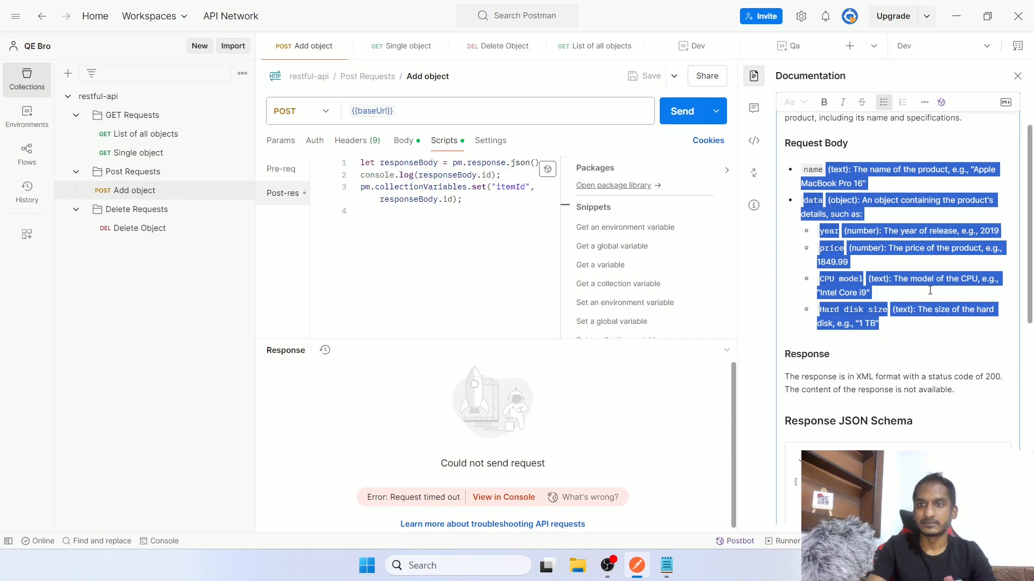
left_click(930, 290)
double_click(863, 234)
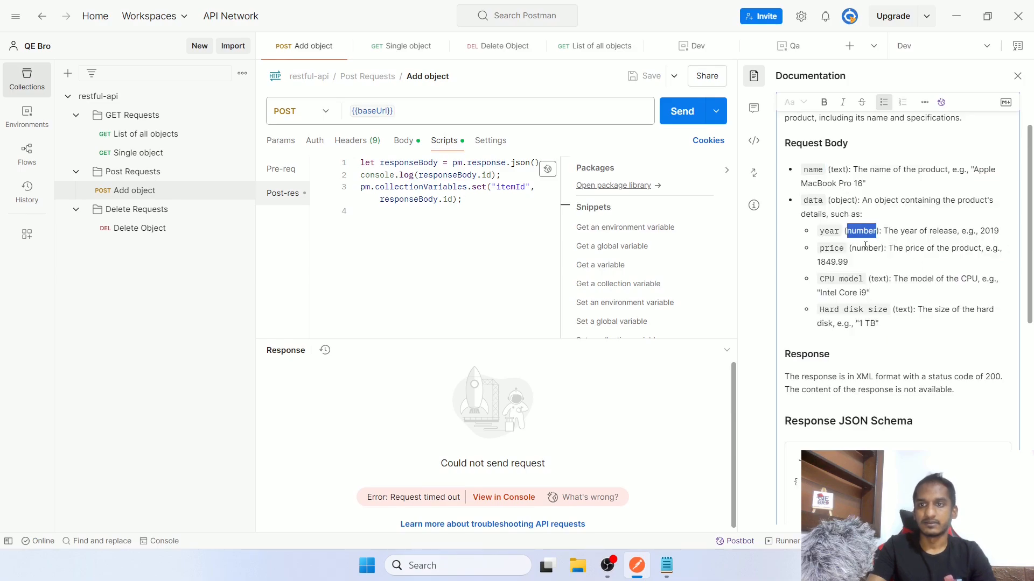
left_click(864, 248)
left_click_drag(904, 245, 961, 253)
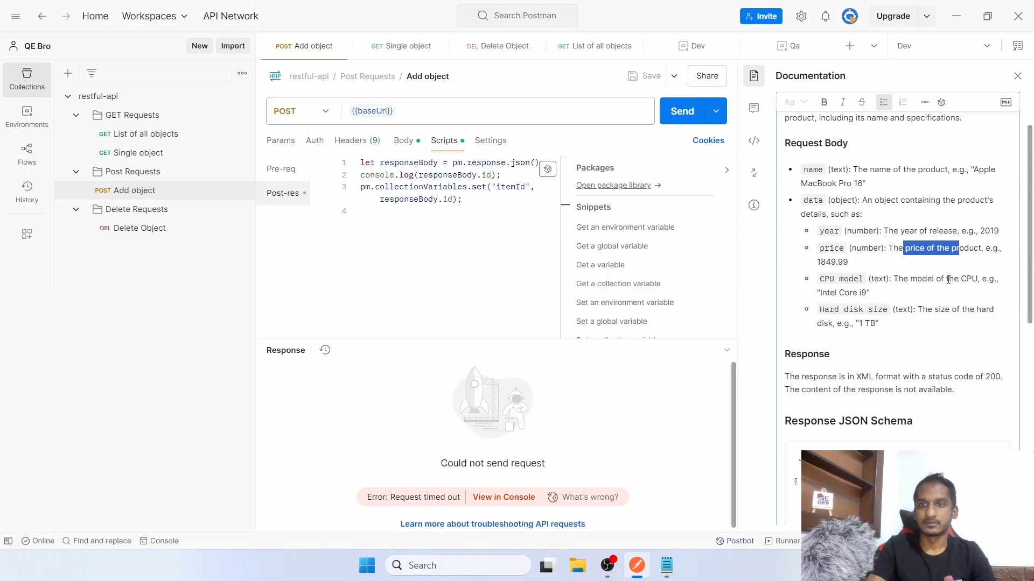
Read through the generated Response paragraph and response JSON schema
scroll(855, 240, "down", 3)
left_click(802, 222)
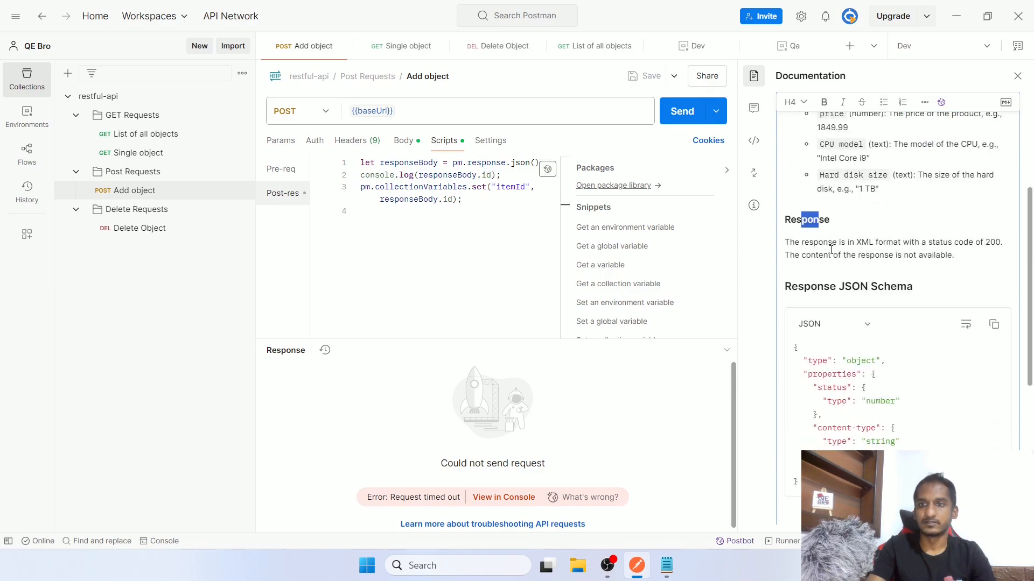
left_click_drag(839, 242, 1005, 247)
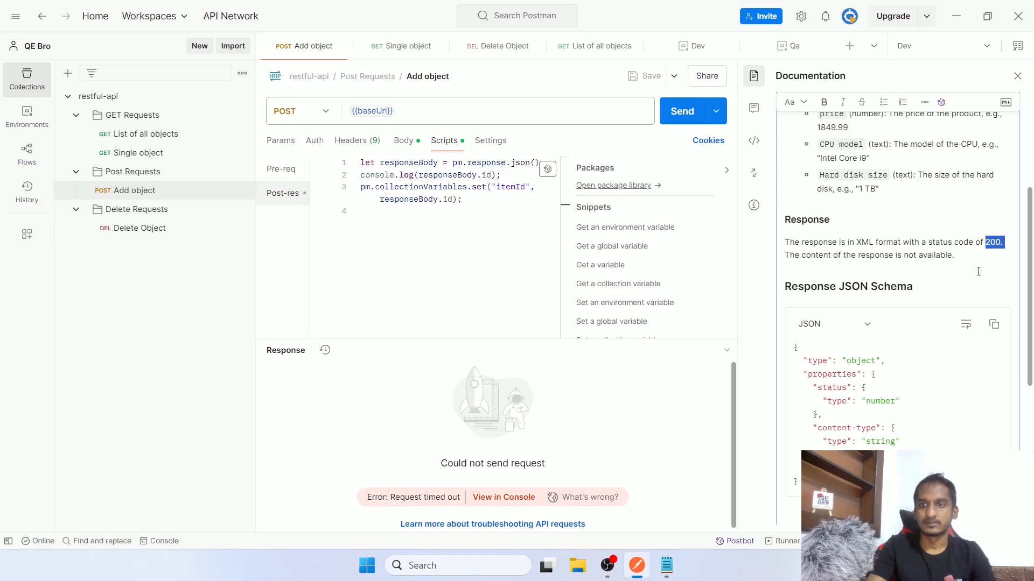
scroll(978, 270, "down", 2)
left_click_drag(822, 293, 856, 413)
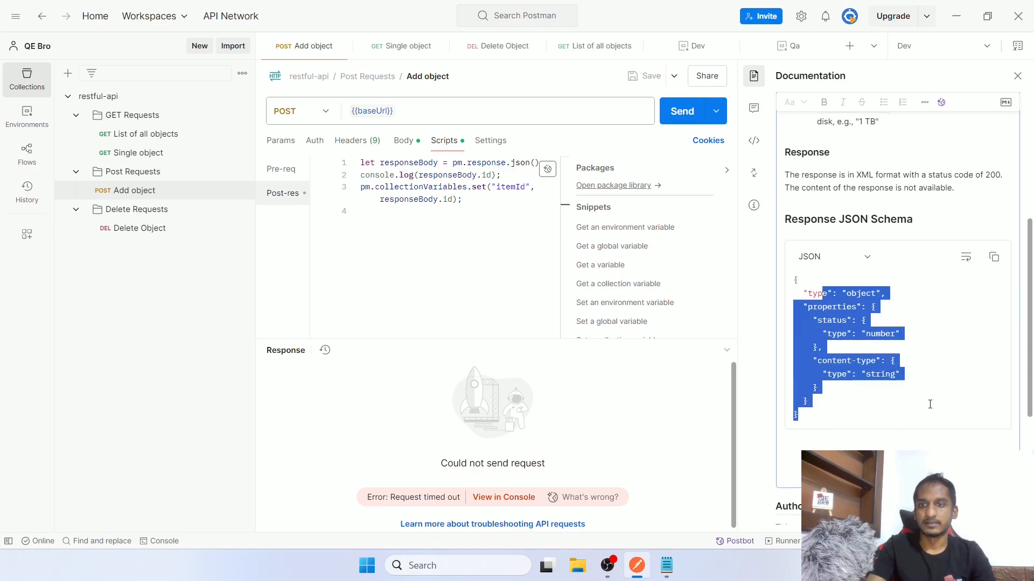
scroll(929, 403, "down", 3)
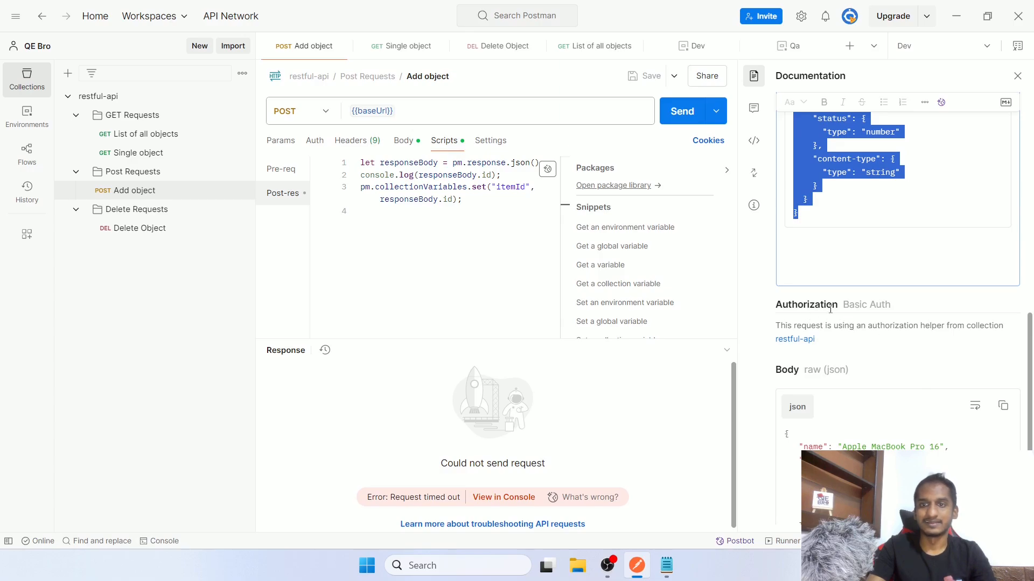
Show the request's authorization, which inherits Basic Auth from the restful-api collection
left_click(312, 141)
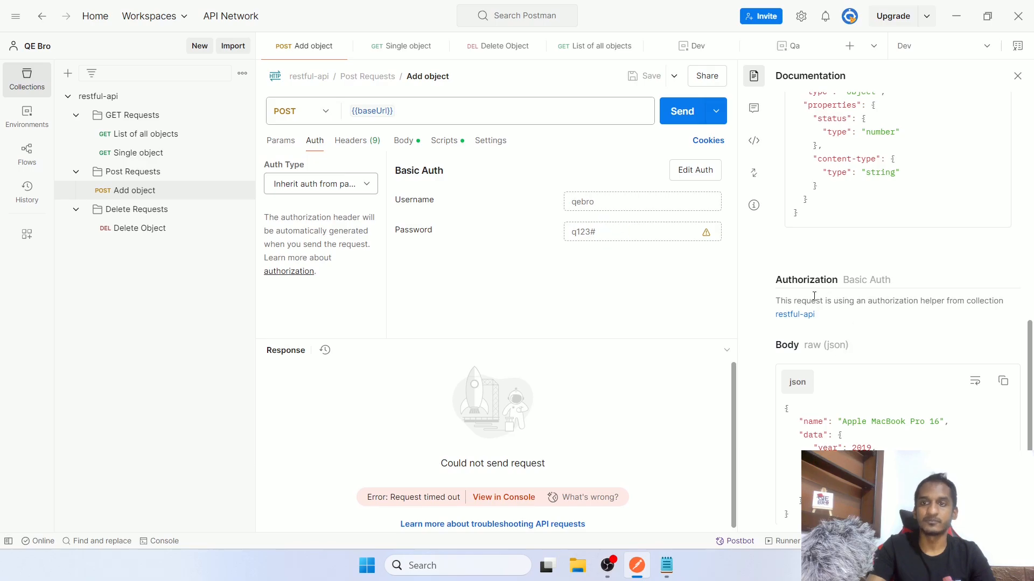
left_click_drag(800, 281, 829, 316)
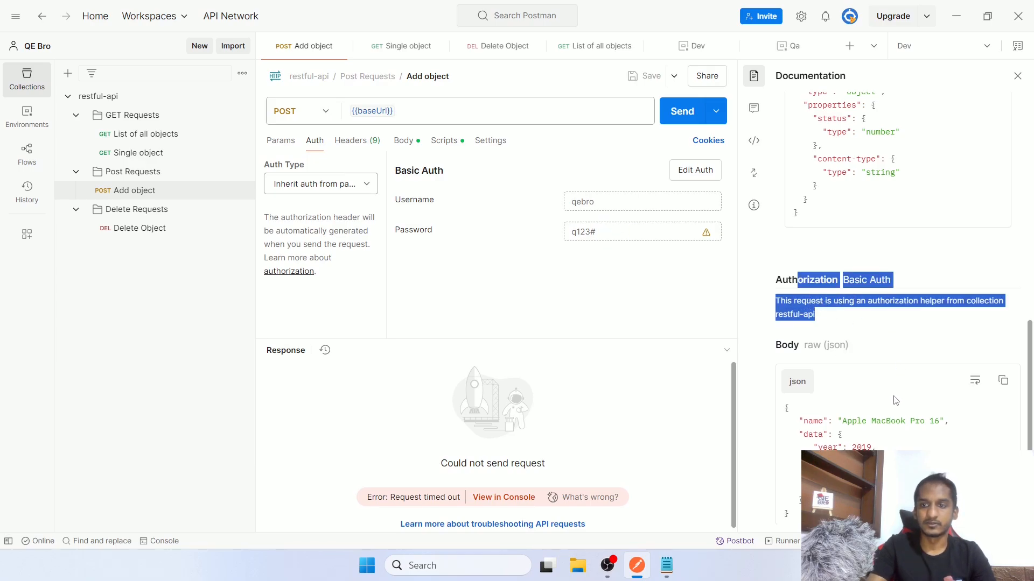
scroll(895, 400, "up", 10)
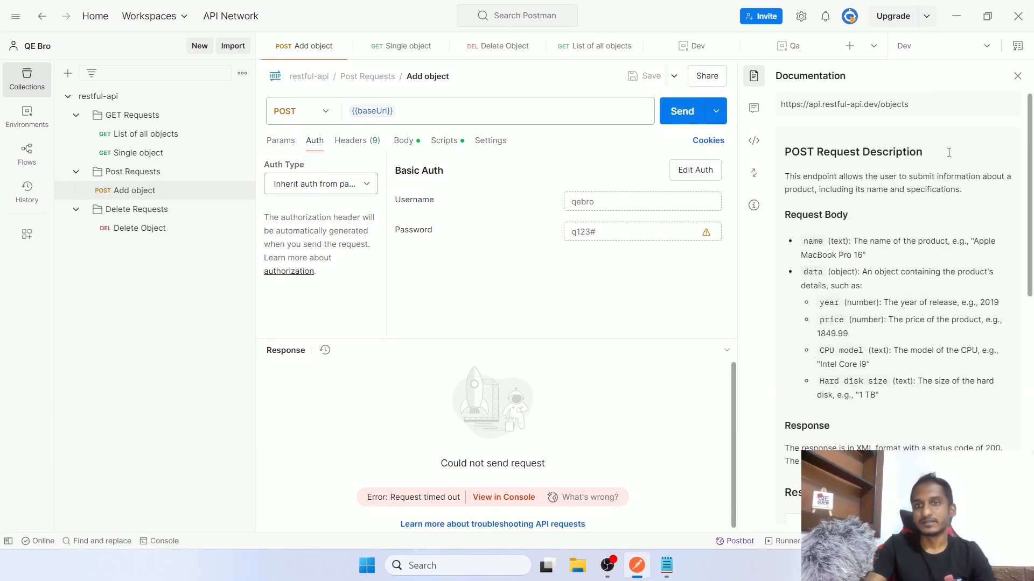
Close the documentation, look at the request's comments pane, then go to the workspace overview
left_click(1017, 78)
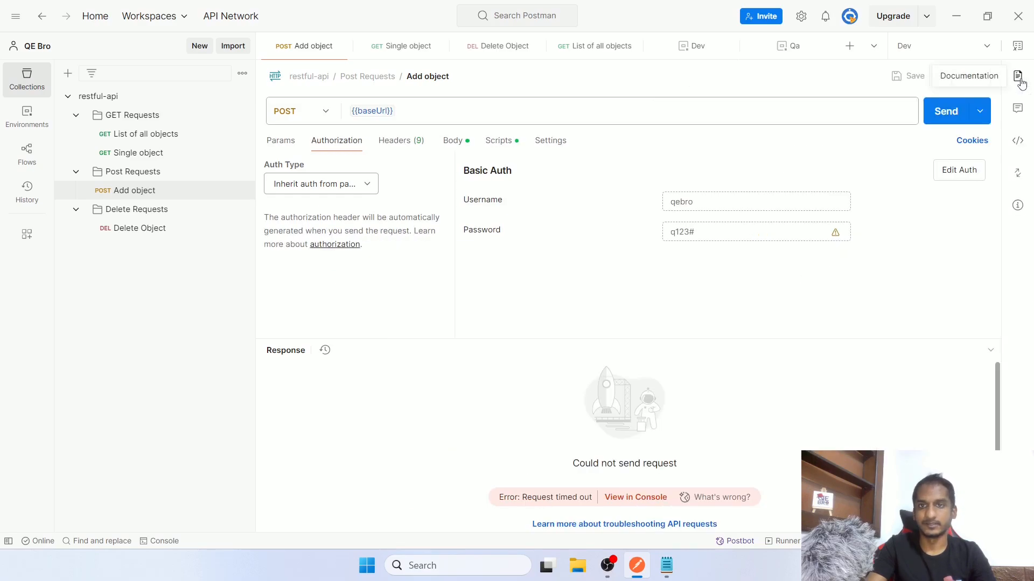
left_click(1017, 109)
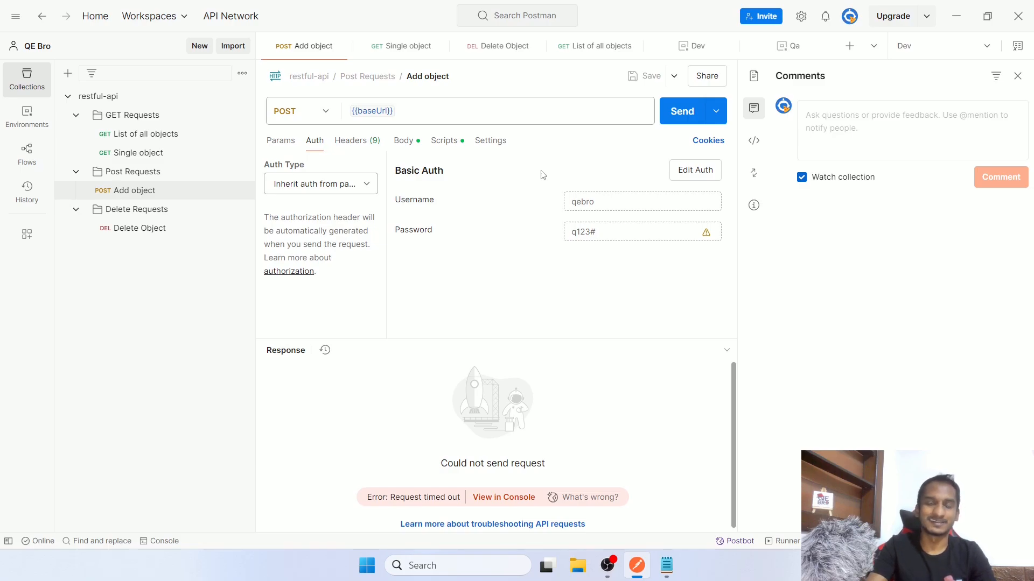
left_click(837, 148)
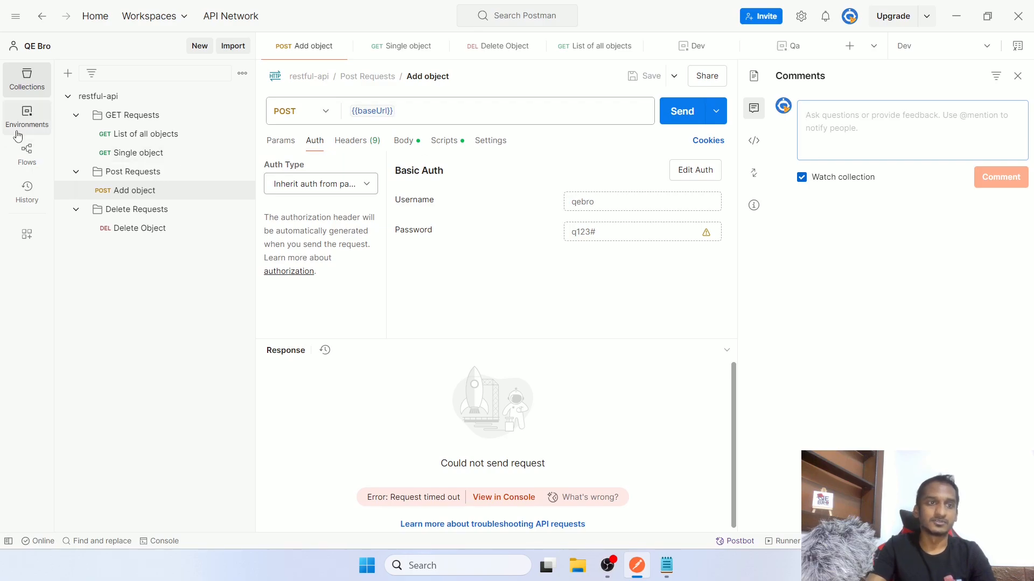
left_click(34, 52)
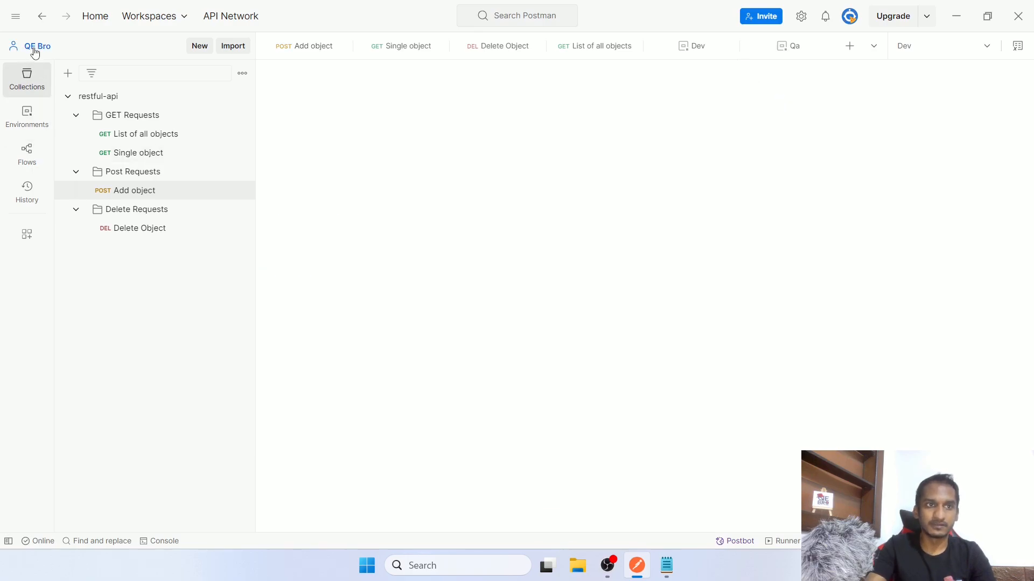
Set workspace access to 'Everyone from team QA Team', update it, and reopen Add object
left_click(334, 105)
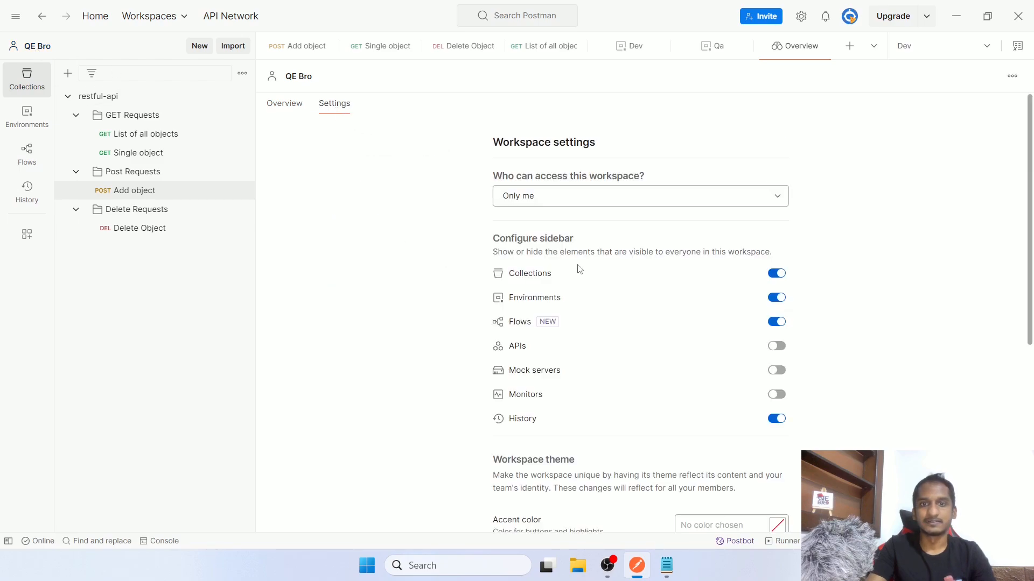
left_click(570, 203)
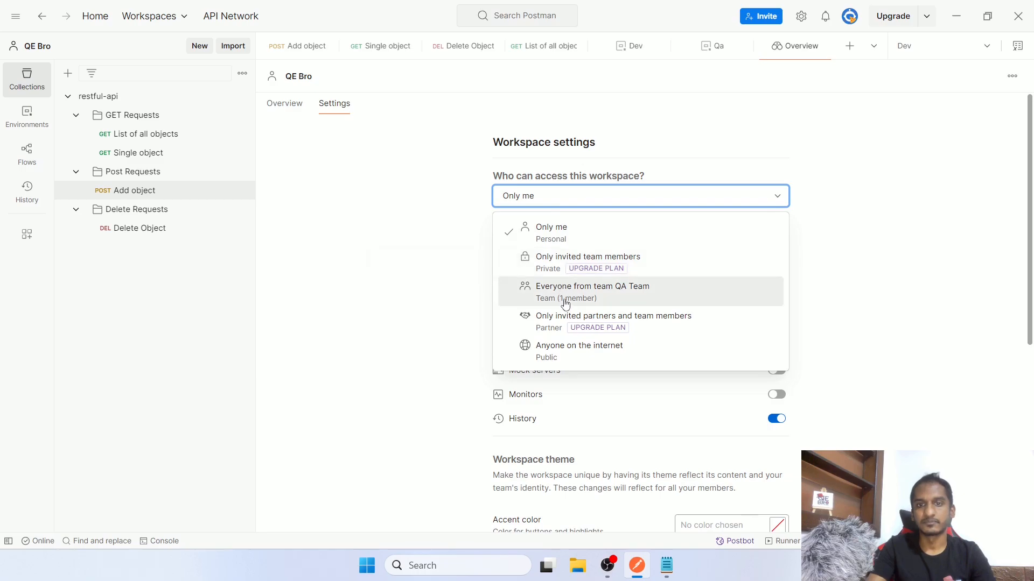
left_click(414, 251)
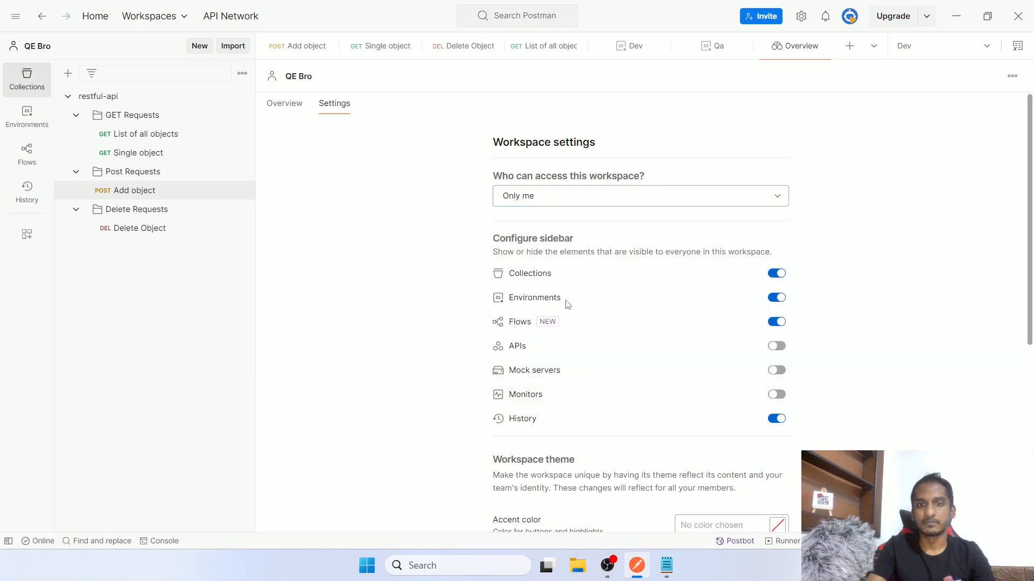
left_click(547, 203)
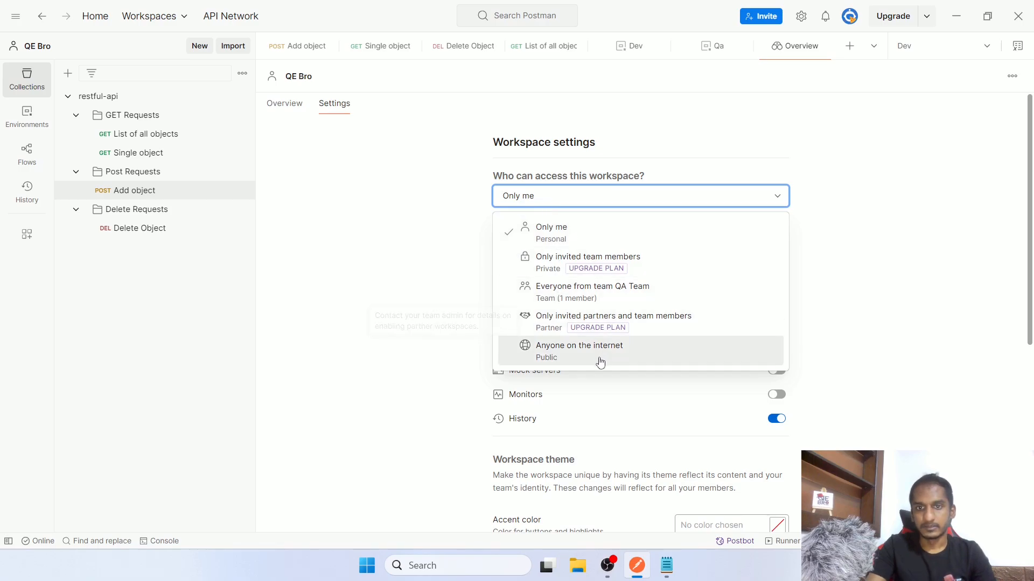
left_click(596, 300)
left_click(507, 229)
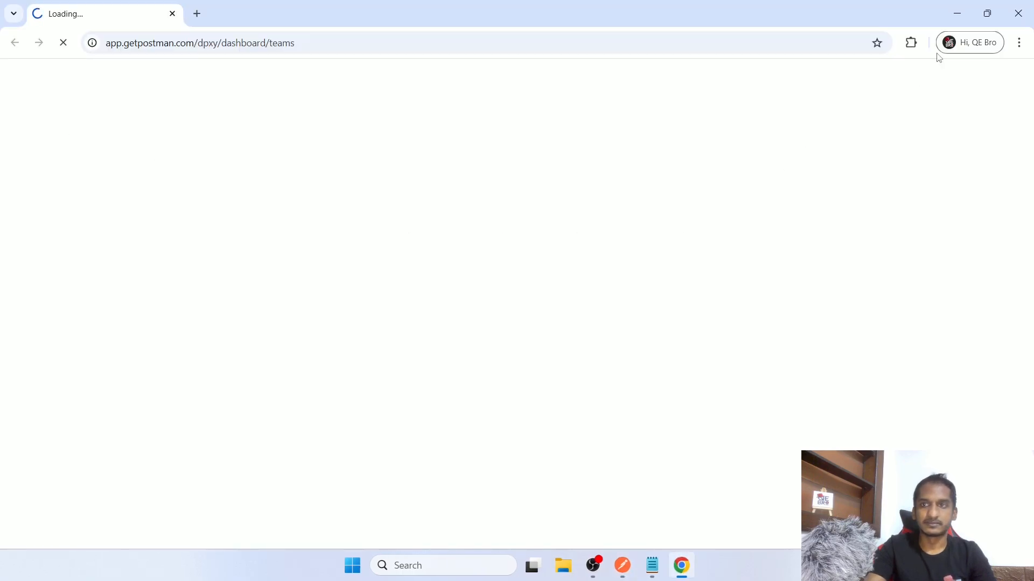
left_click(1017, 14)
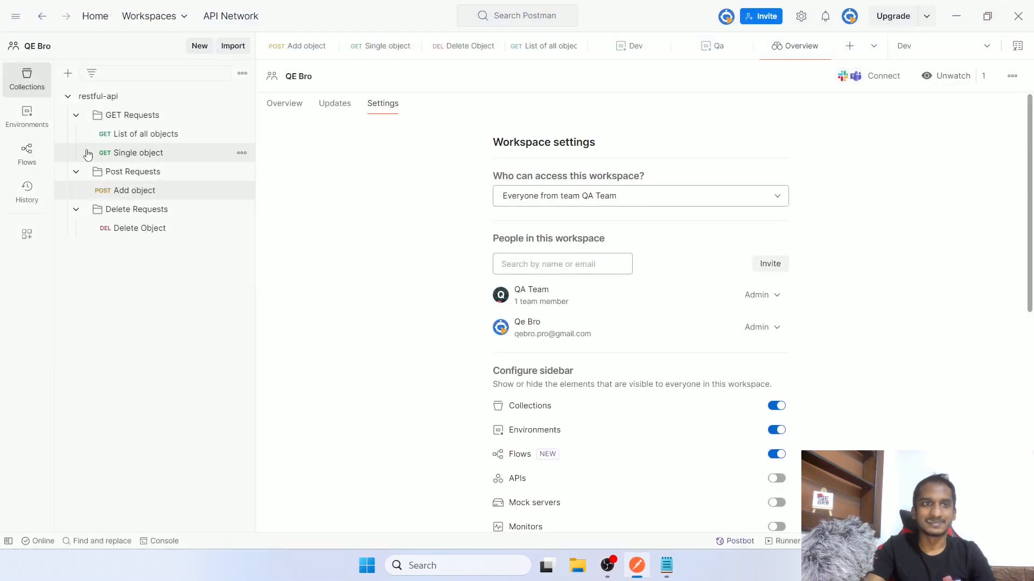
left_click(120, 193)
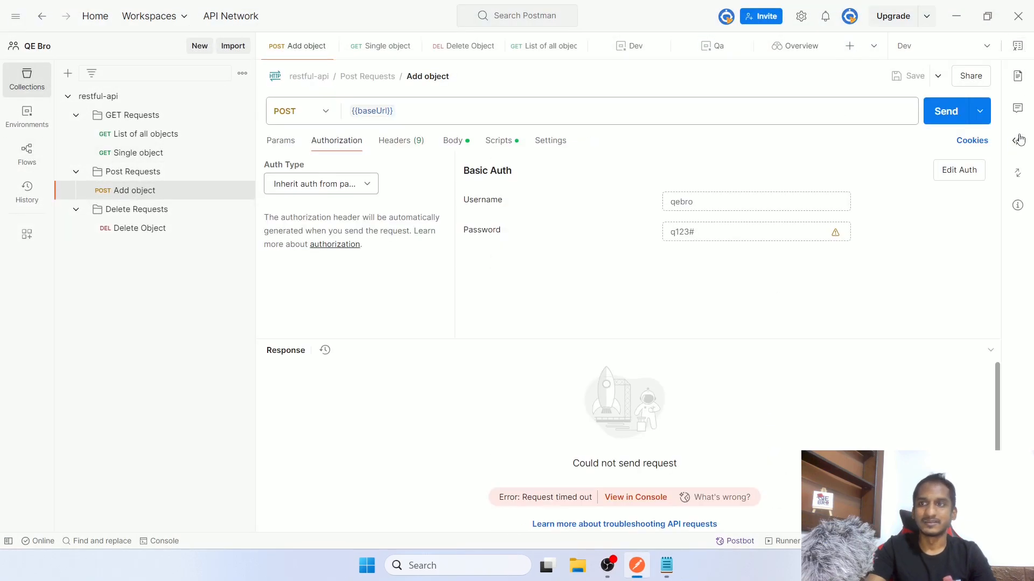
Post a comment mentioning yourself: 'could you please review this'
left_click(1017, 108)
left_click(848, 141)
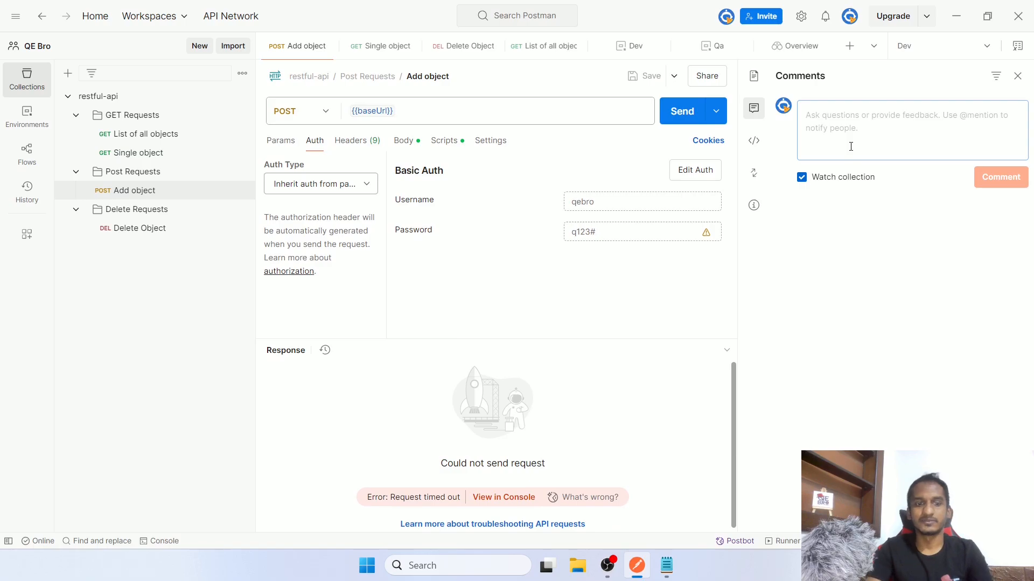
type("@")
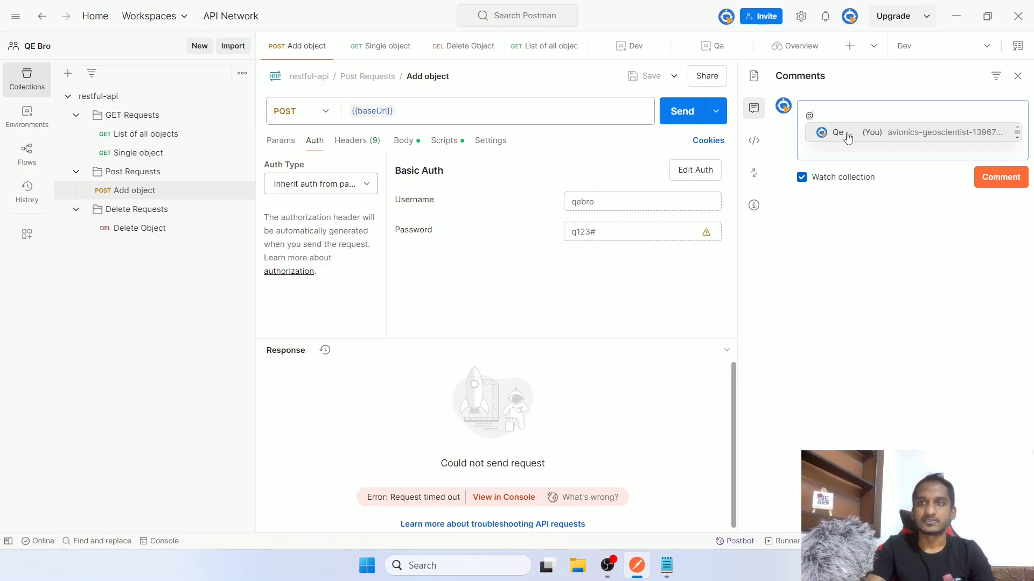
left_click(848, 132)
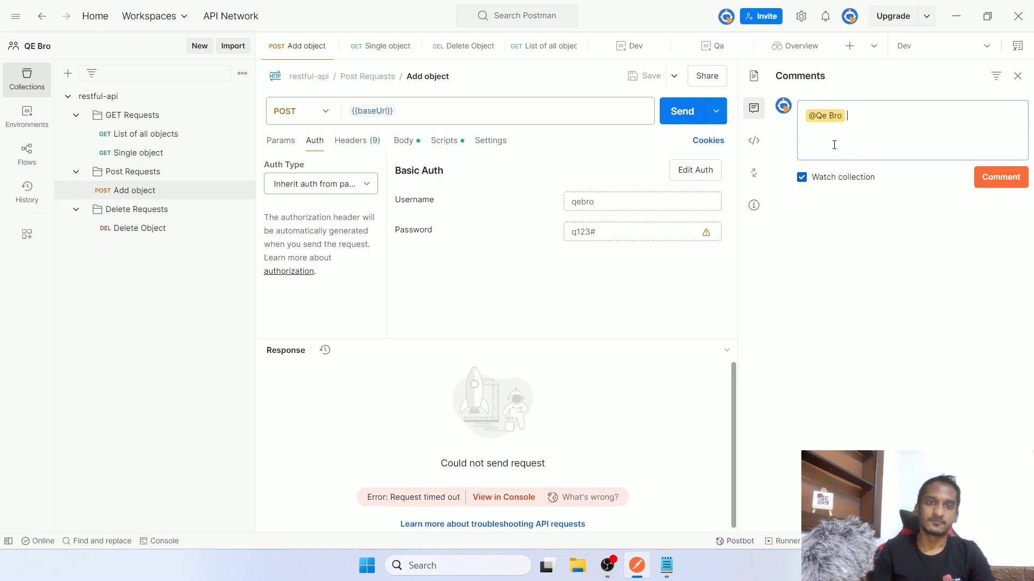
type("could ")
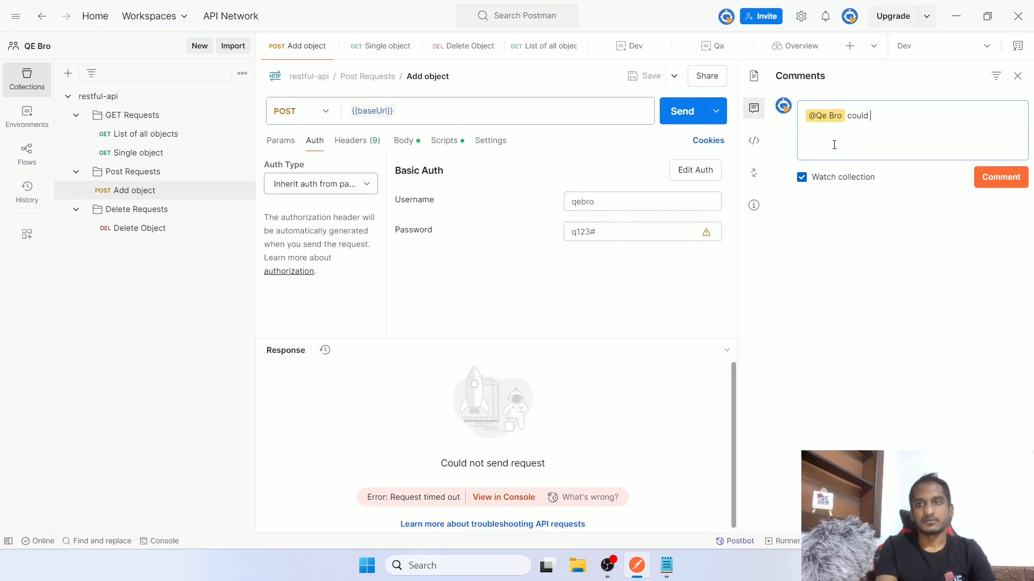
type("you please")
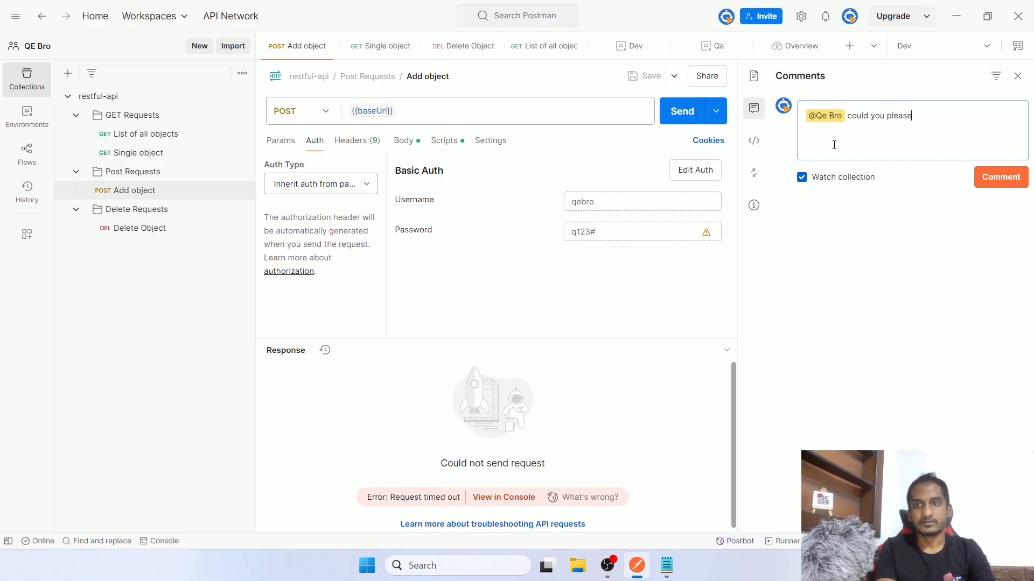
type(" rev")
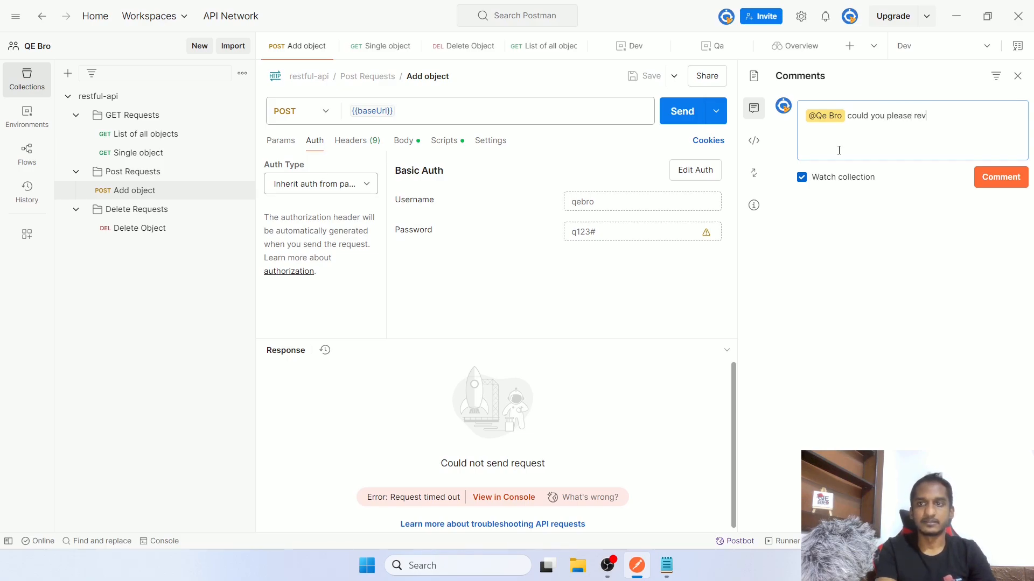
type("iew this?")
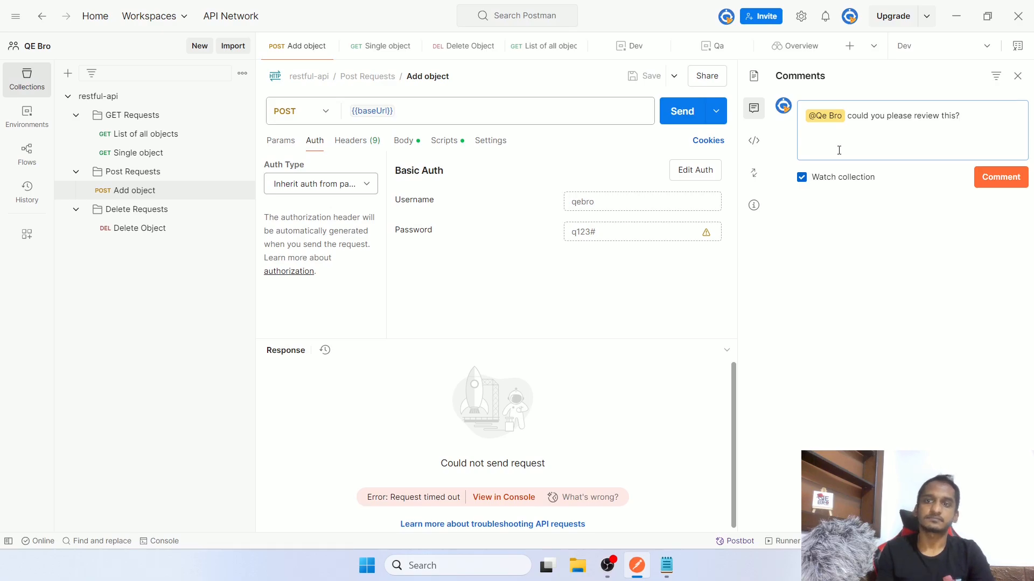
left_click(997, 178)
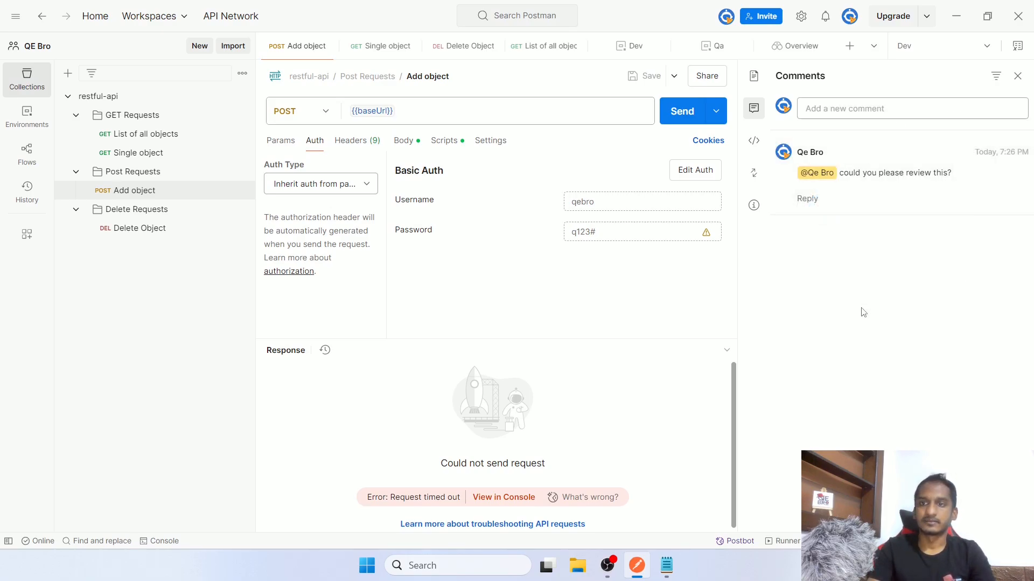
Reply 'Ok', resolve the thread, show resolved comments, and open the code snippet view
left_click(807, 198)
type("Ok")
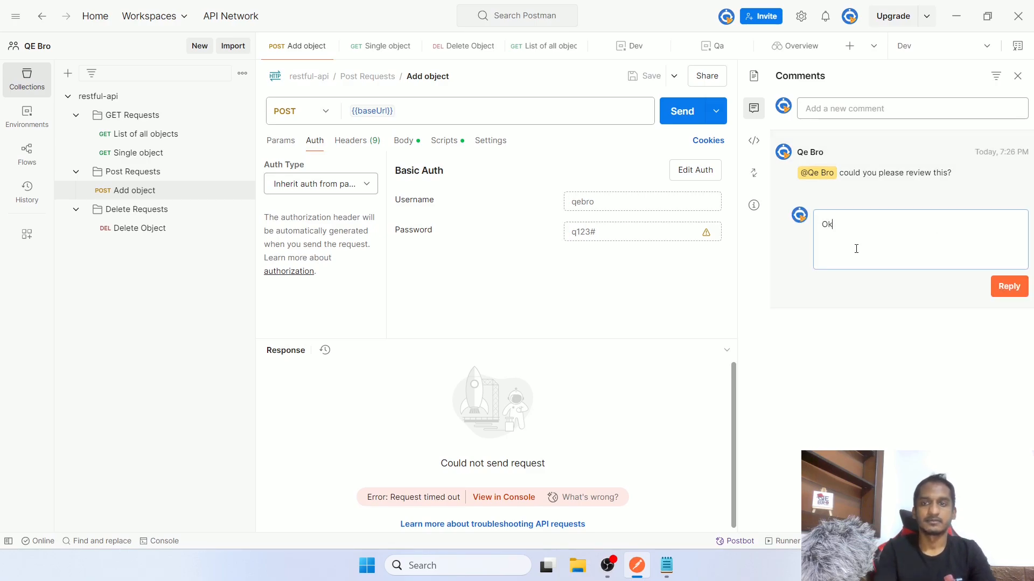
left_click(1010, 283)
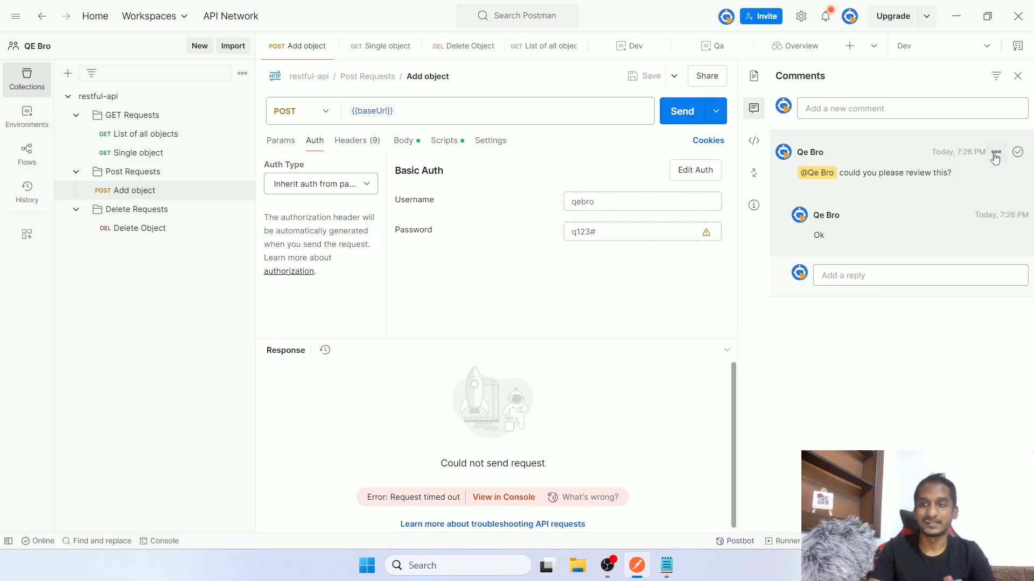
left_click(1017, 153)
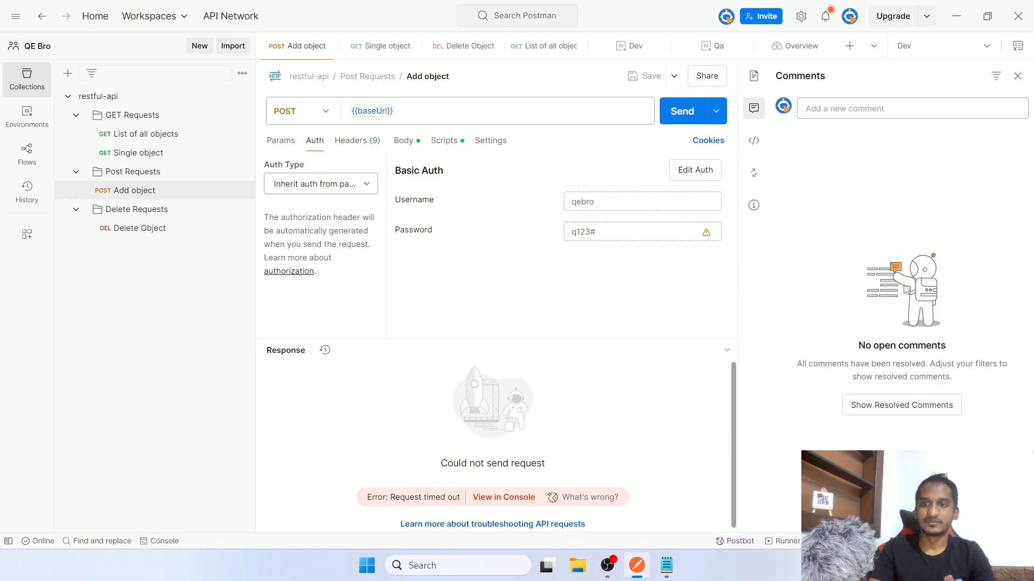
left_click(909, 410)
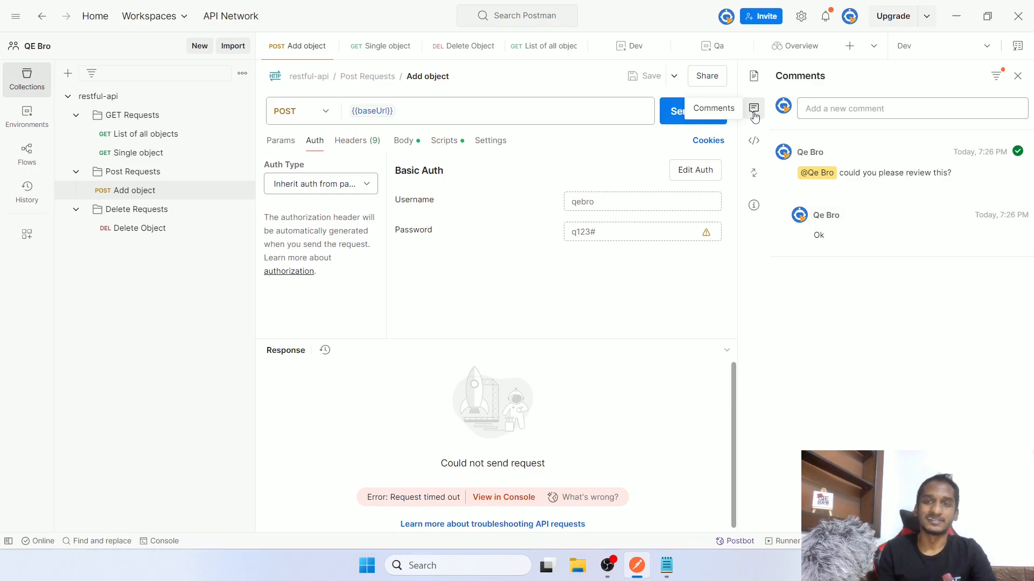
left_click(755, 147)
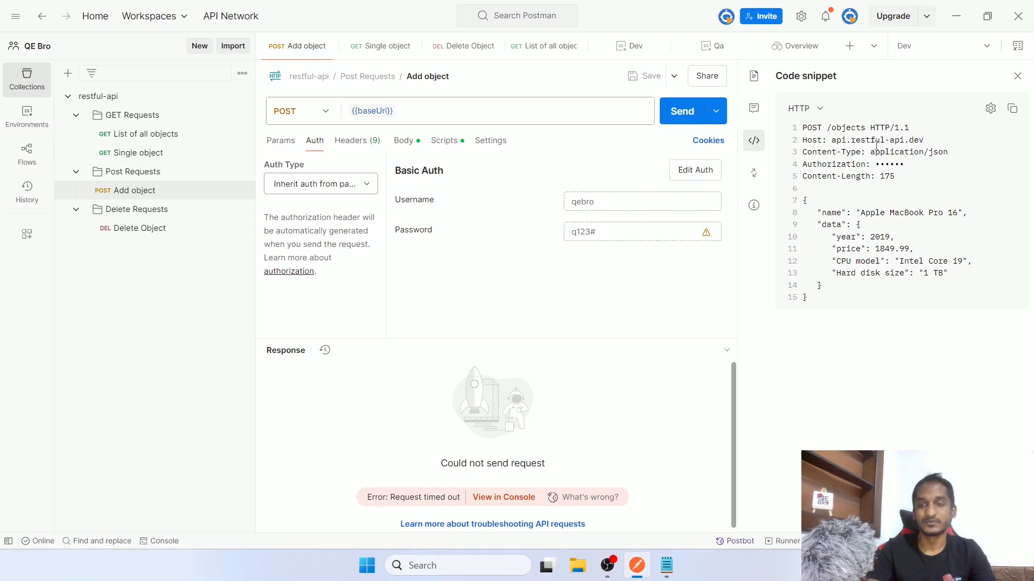
Preview the snippet as C# HttpClient, then as Java Unirest code
left_click(810, 111)
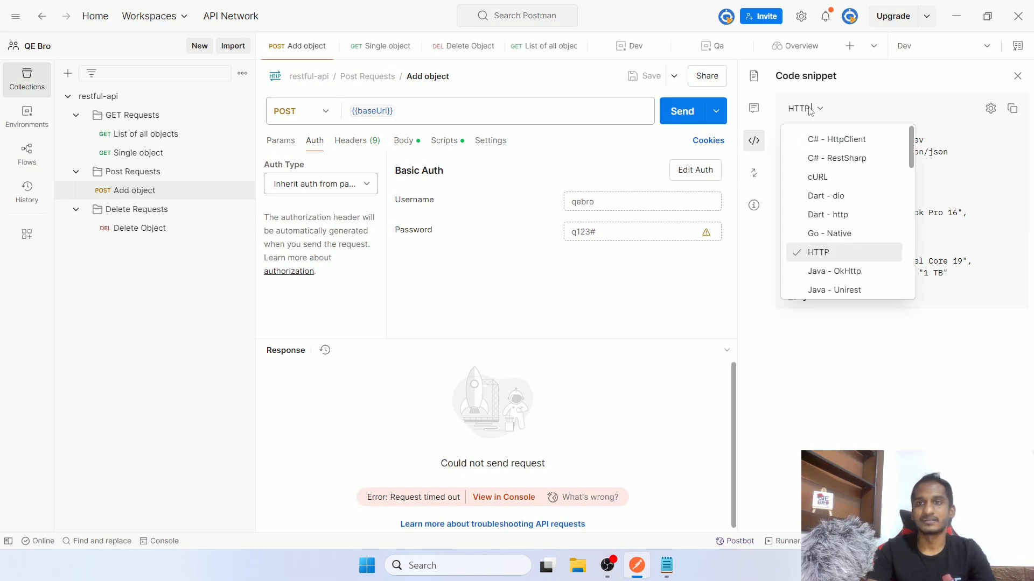
left_click(849, 139)
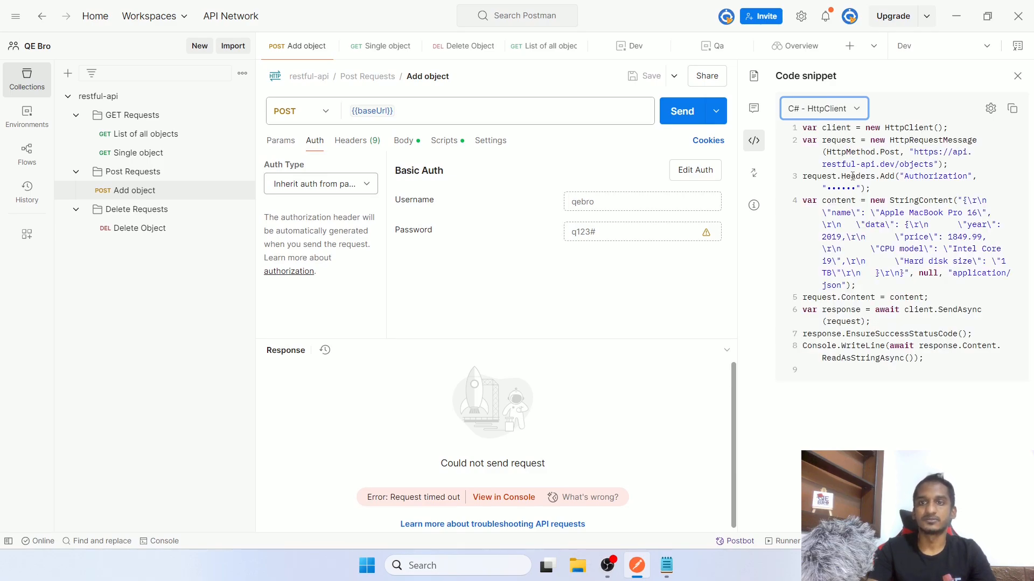
left_click(855, 117)
scroll(847, 185, "down", 5)
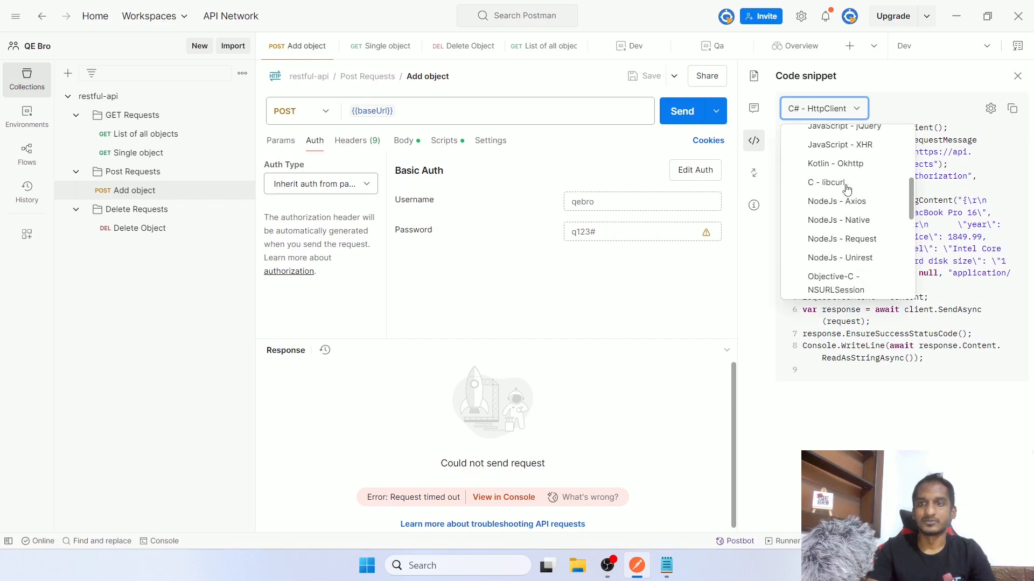
scroll(847, 186, "up", 2)
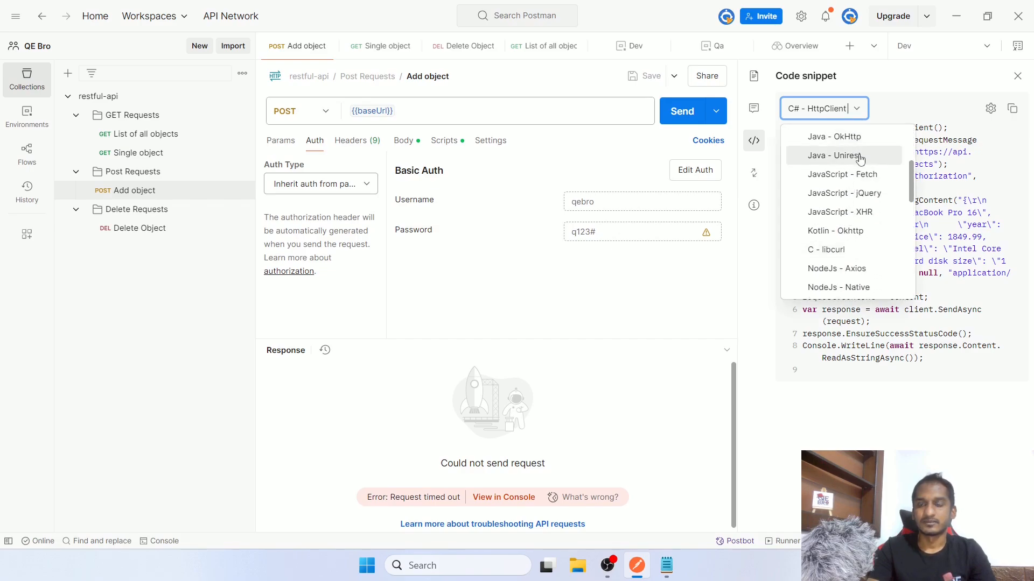
scroll(859, 157, "up", 2)
scroll(867, 183, "down", 2)
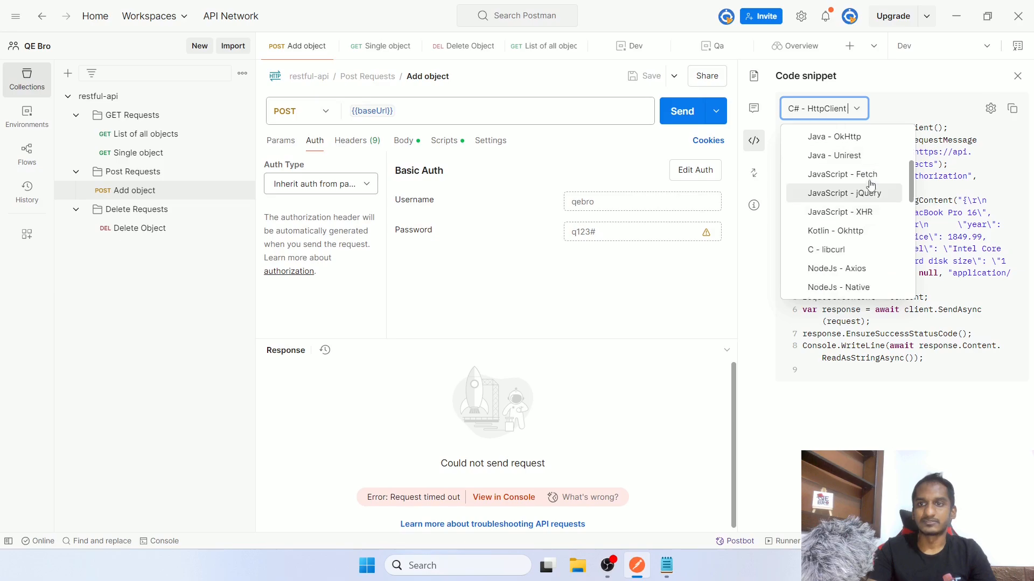
left_click(867, 156)
Switch the snippet to PHP pecl_http and copy it to the clipboard
left_click(857, 122)
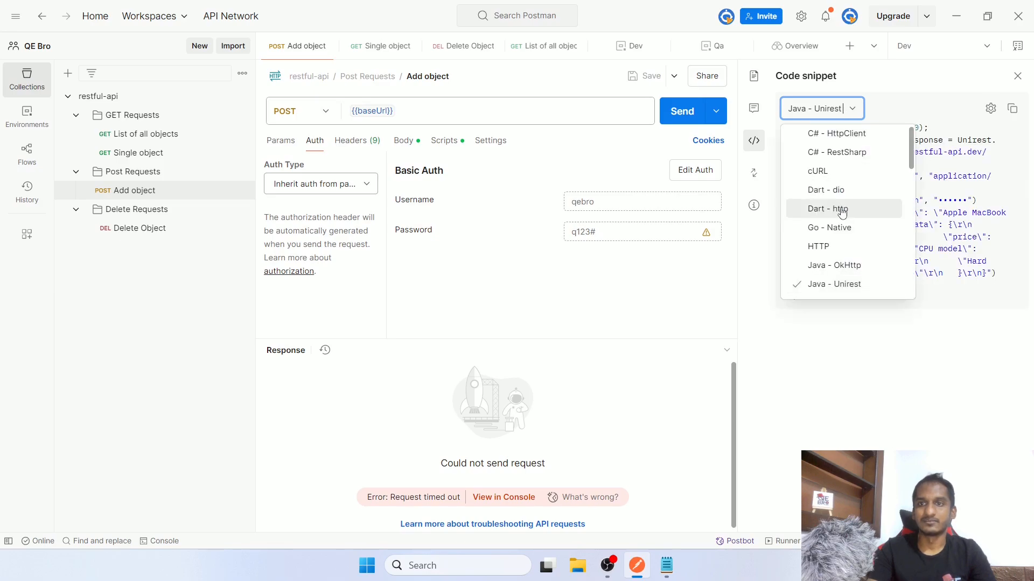
scroll(842, 214, "down", 8)
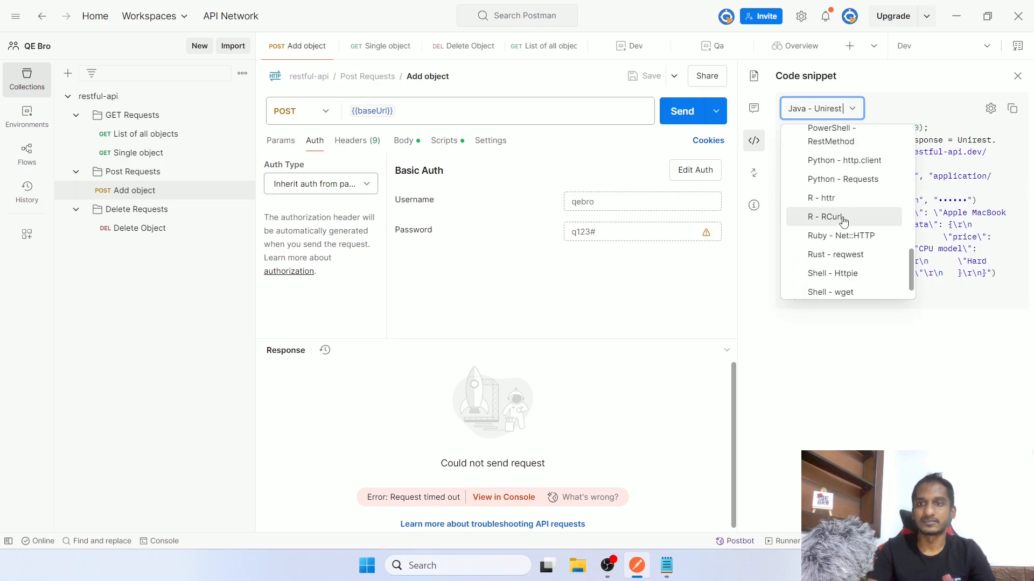
scroll(843, 220, "up", 3)
left_click(854, 175)
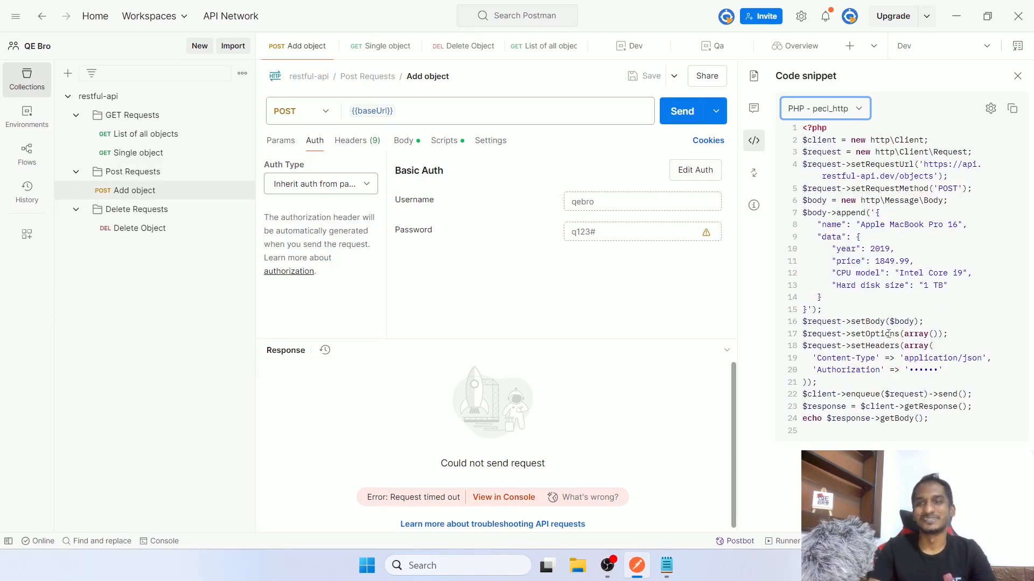
left_click(1011, 109)
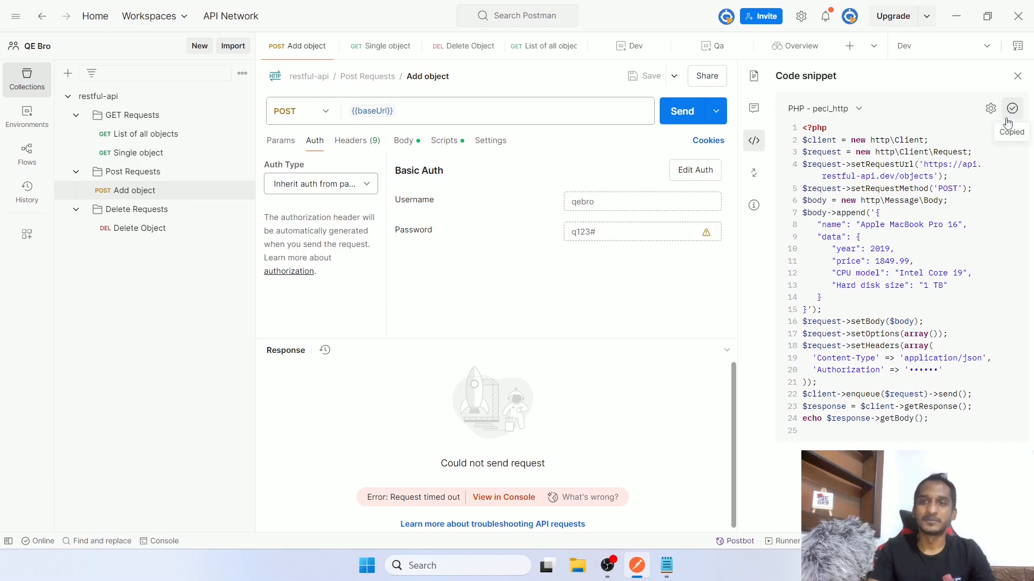
left_click(755, 172)
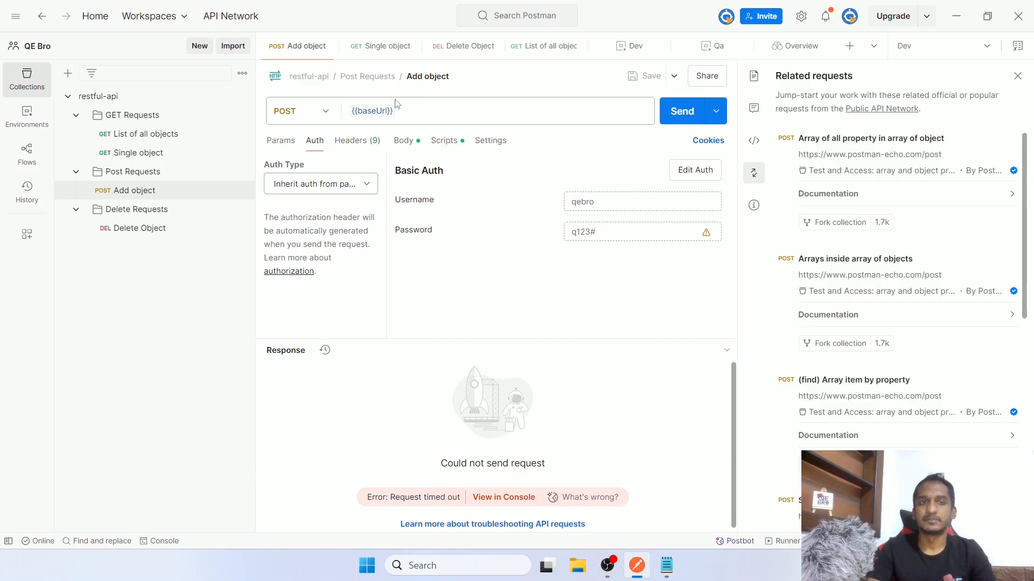
Scroll the related-request suggestions, view the request details, and close the side panel
scroll(954, 327, "down", 5)
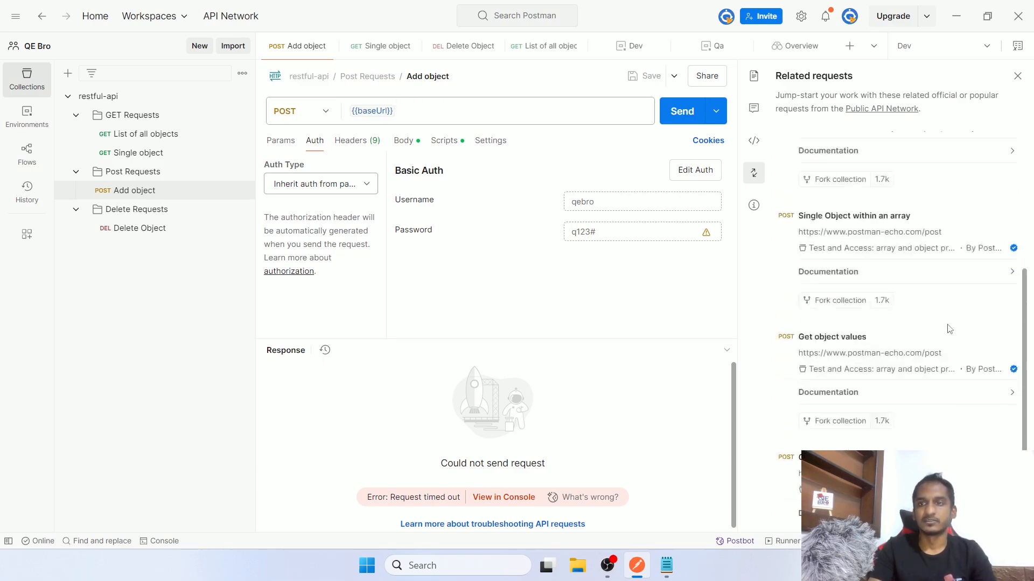
scroll(954, 326, "up", 5)
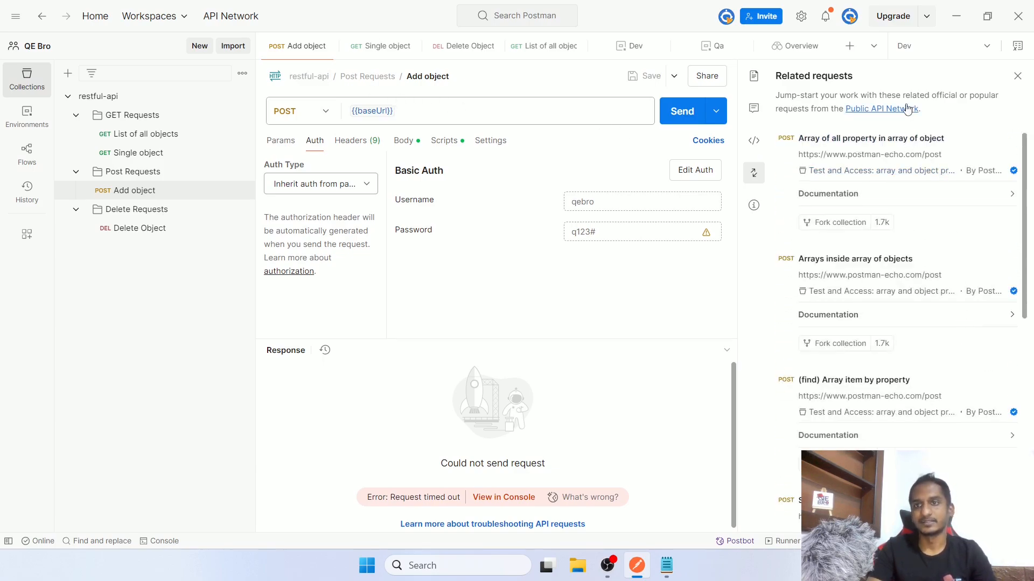
left_click(753, 213)
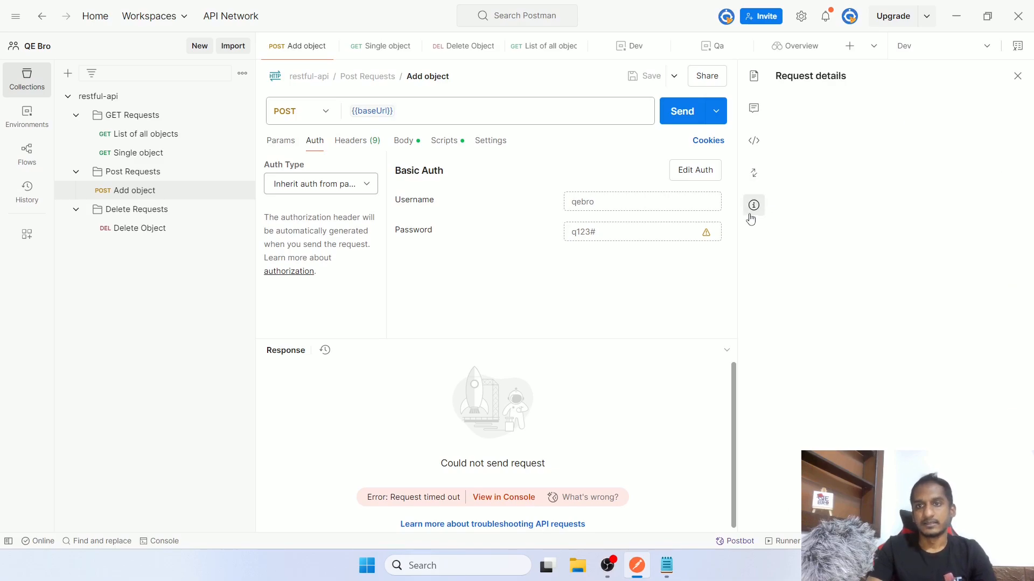
left_click(1018, 77)
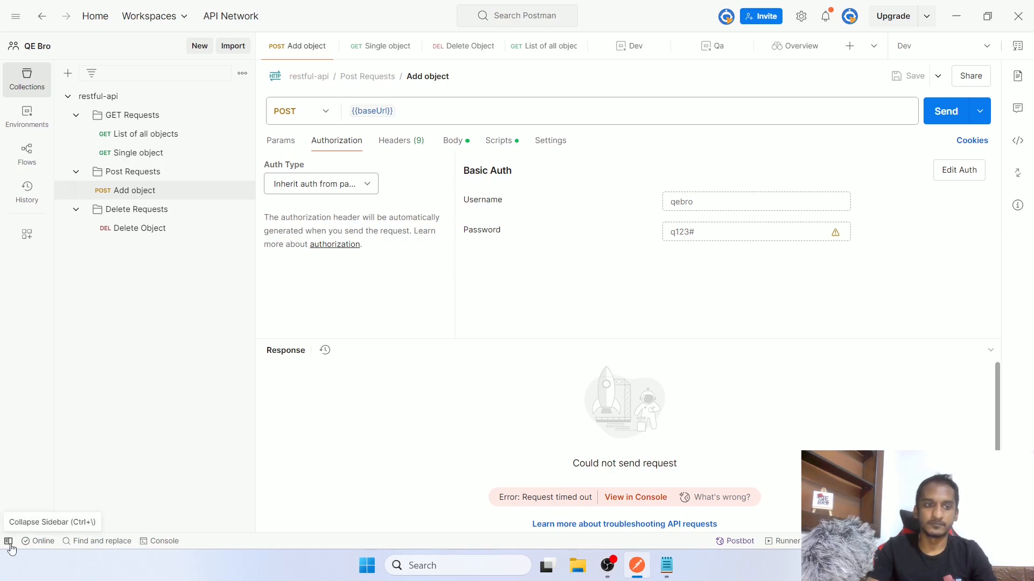
Open the workspace invite dialog and close it without inviting anyone
mouse_move(48, 544)
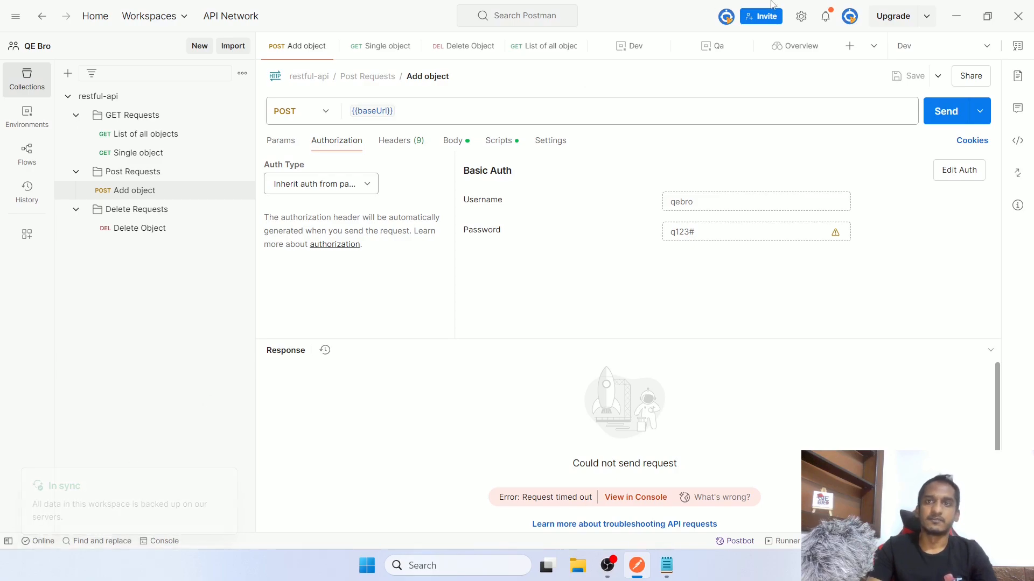
left_click(761, 15)
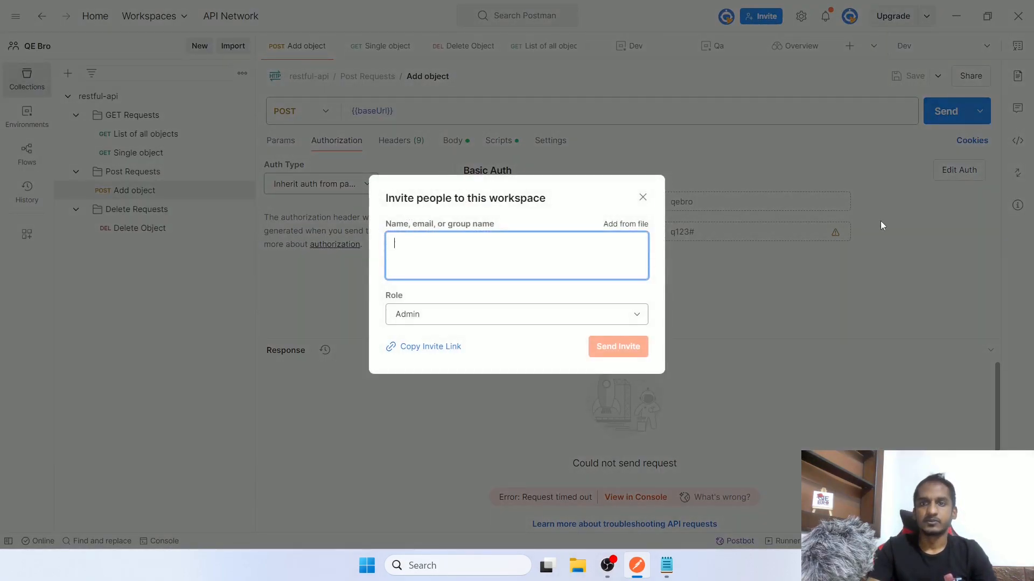
left_click(643, 198)
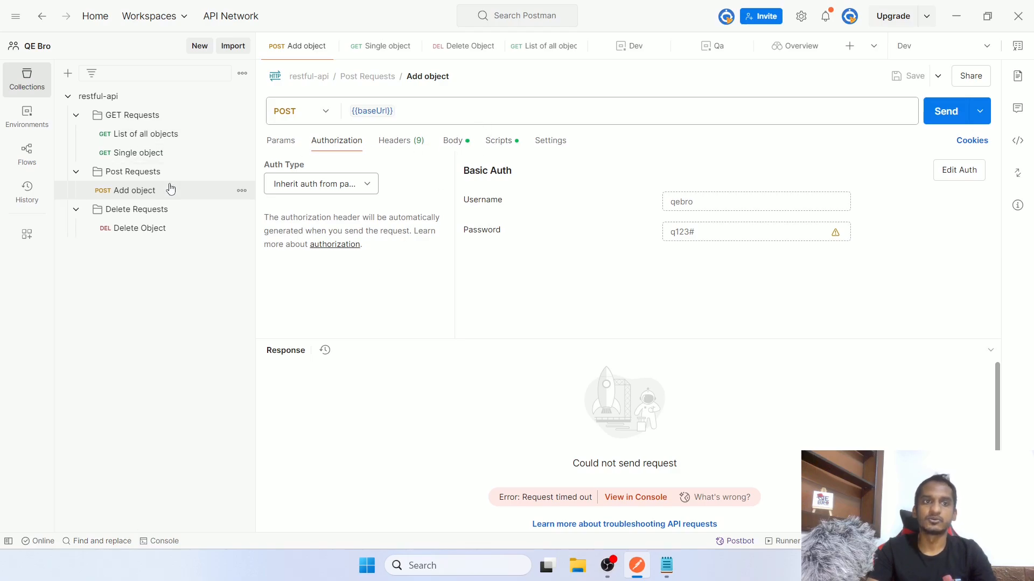
Close the Console panel and dismiss the 'You've made new changes' notification
left_click(119, 541)
scroll(162, 477, "down", 2)
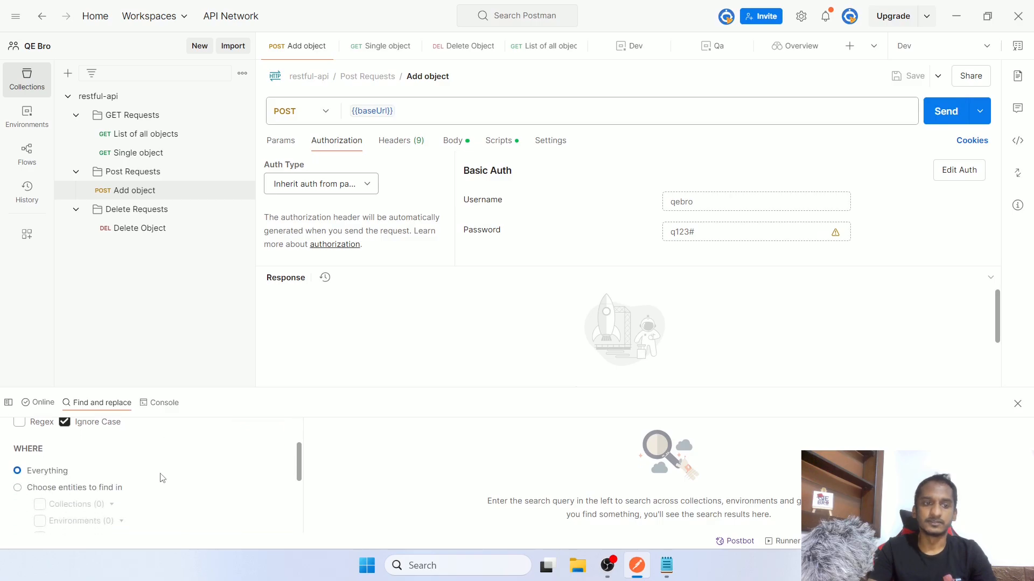
scroll(162, 476, "up", 2)
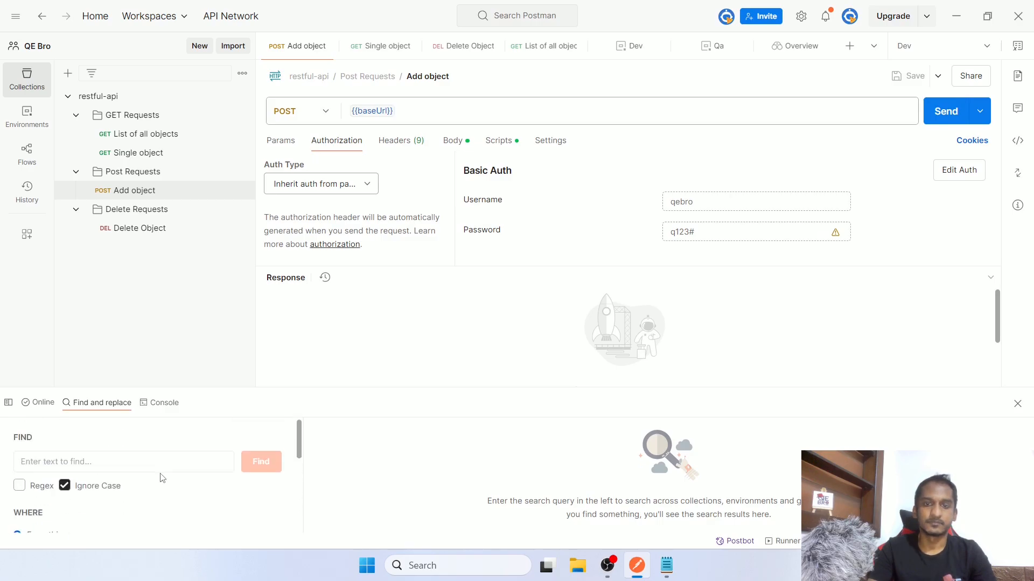
left_click(159, 404)
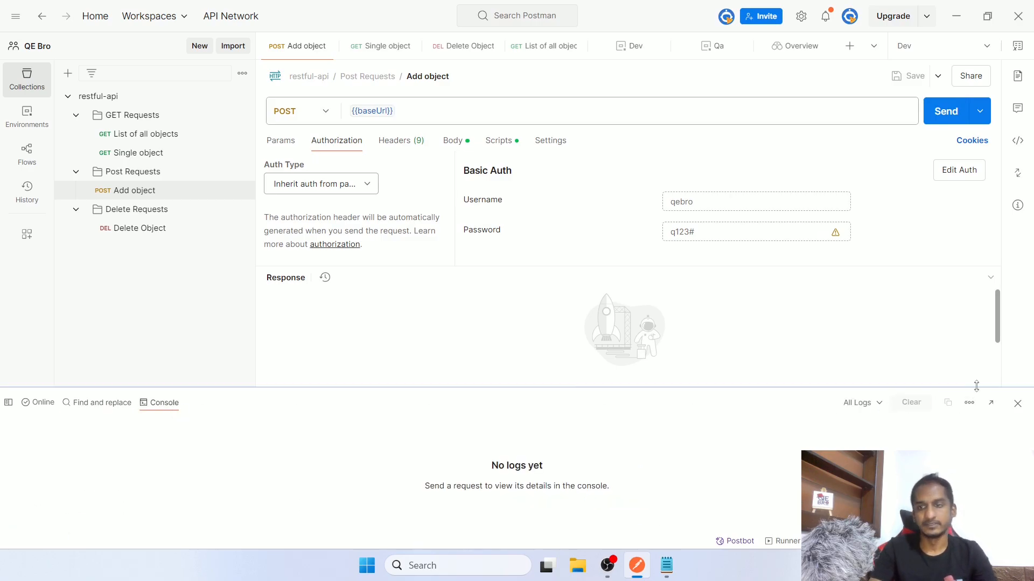
left_click(1017, 403)
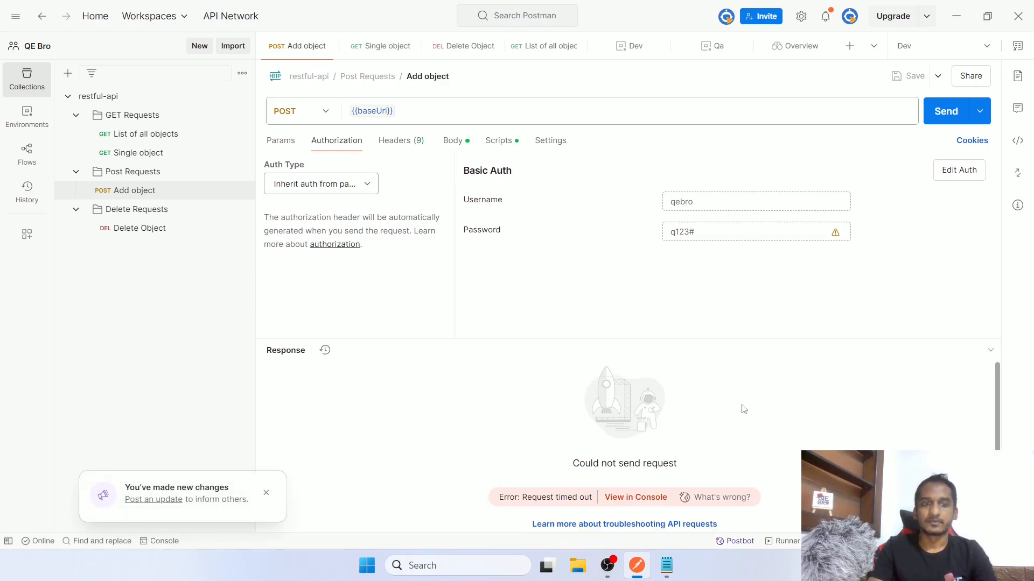
left_click(266, 492)
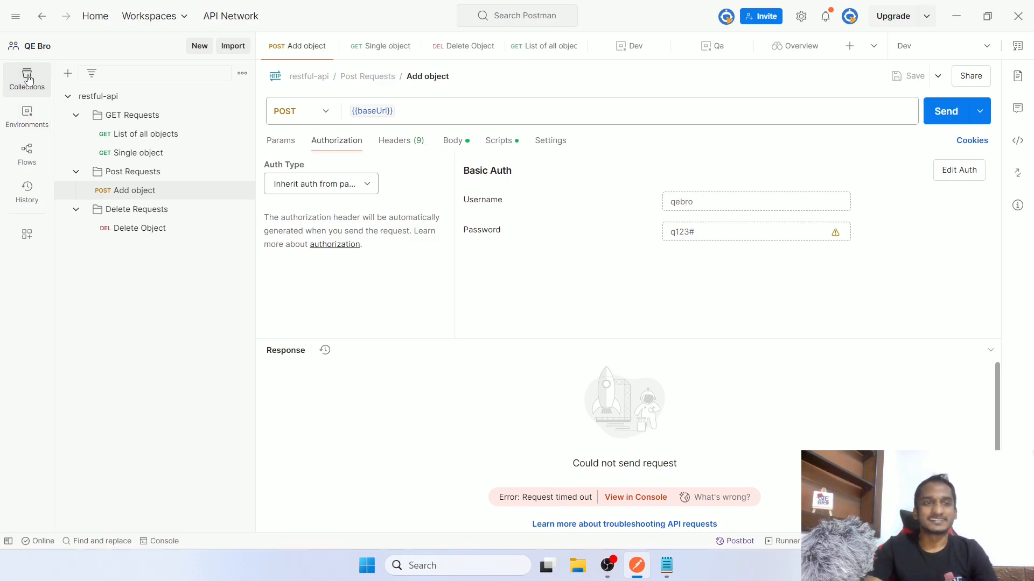
Browse Environments, Flows and History in the sidebar, then close the Welcome to Flows tab
left_click(27, 116)
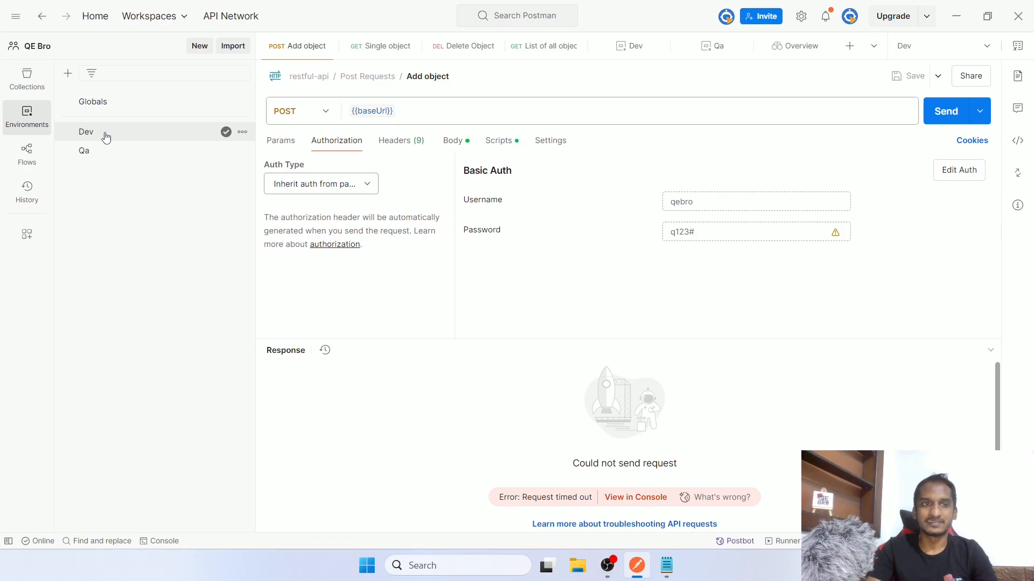
left_click(27, 155)
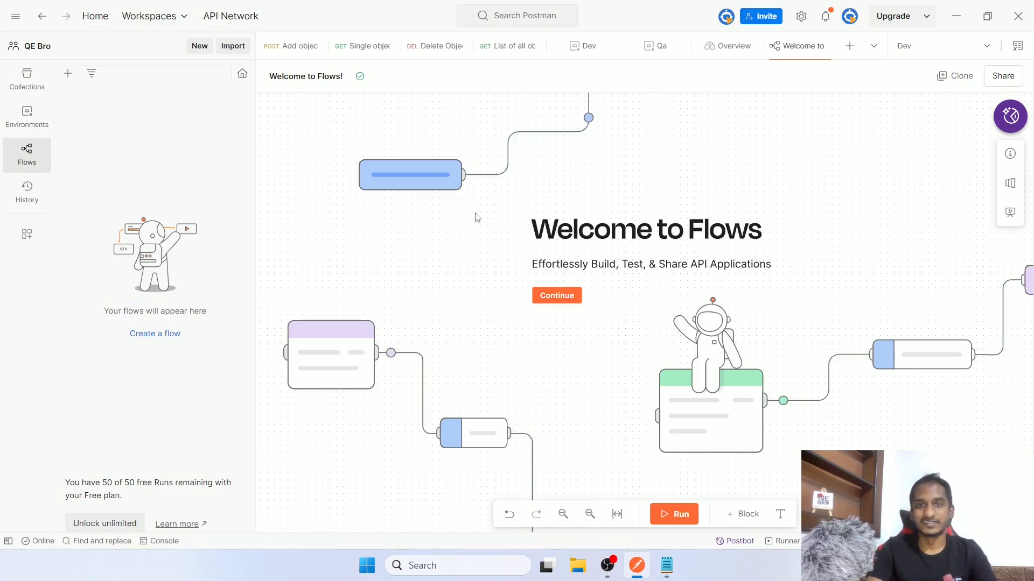
left_click(30, 195)
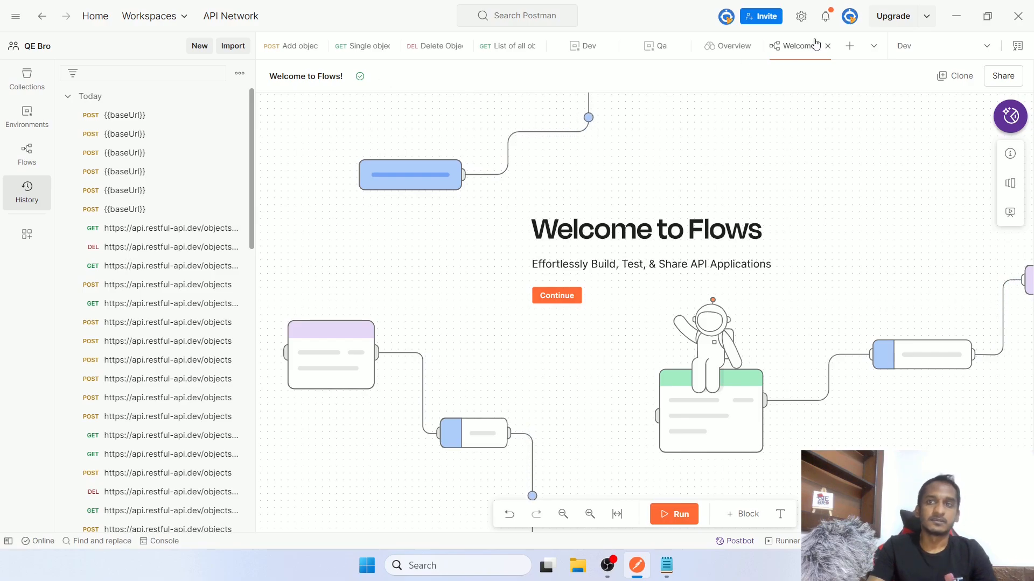
left_click(828, 47)
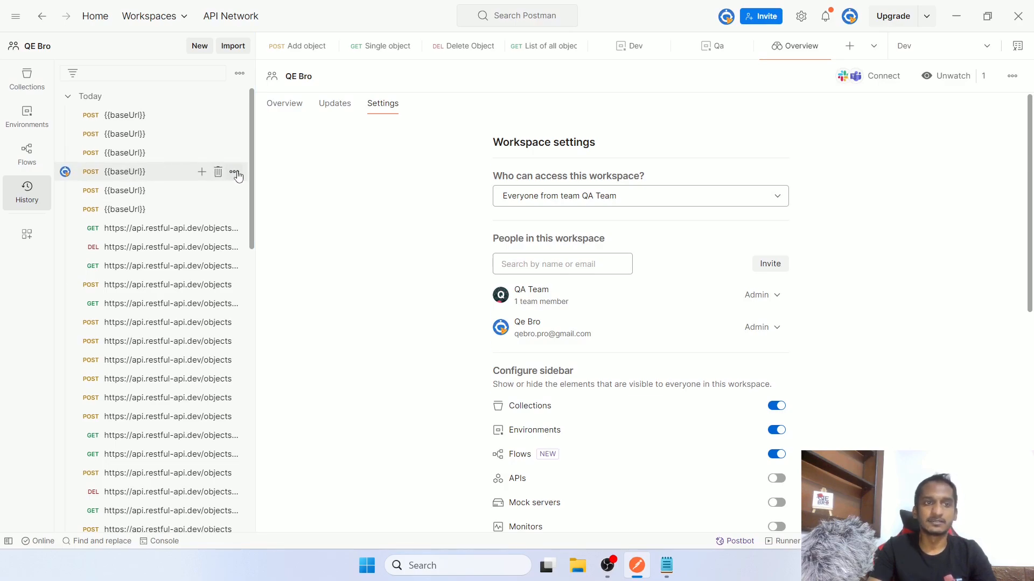
Widen the sidebar, collapse History, and scroll the workspace settings to Workspace theme
mouse_move(254, 153)
left_mouse_down()
mouse_move(275, 154)
mouse_move(259, 155)
left_mouse_up()
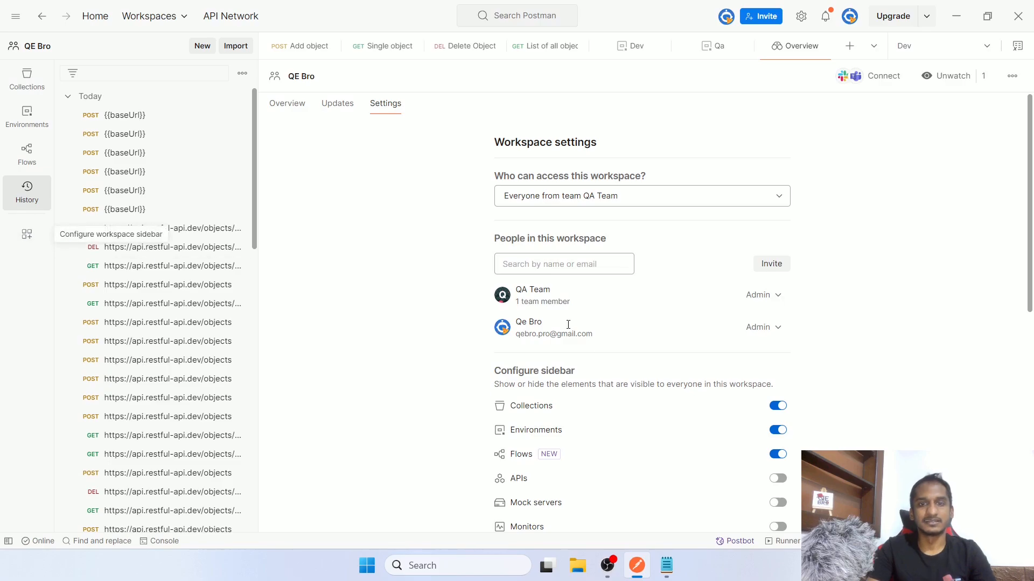
scroll(568, 325, "down", 4)
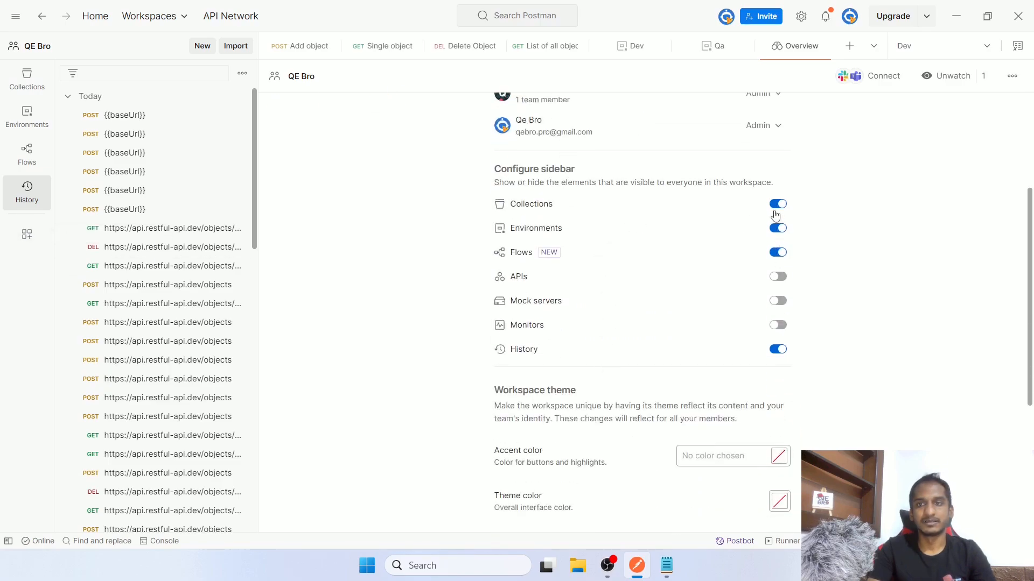
left_click(36, 191)
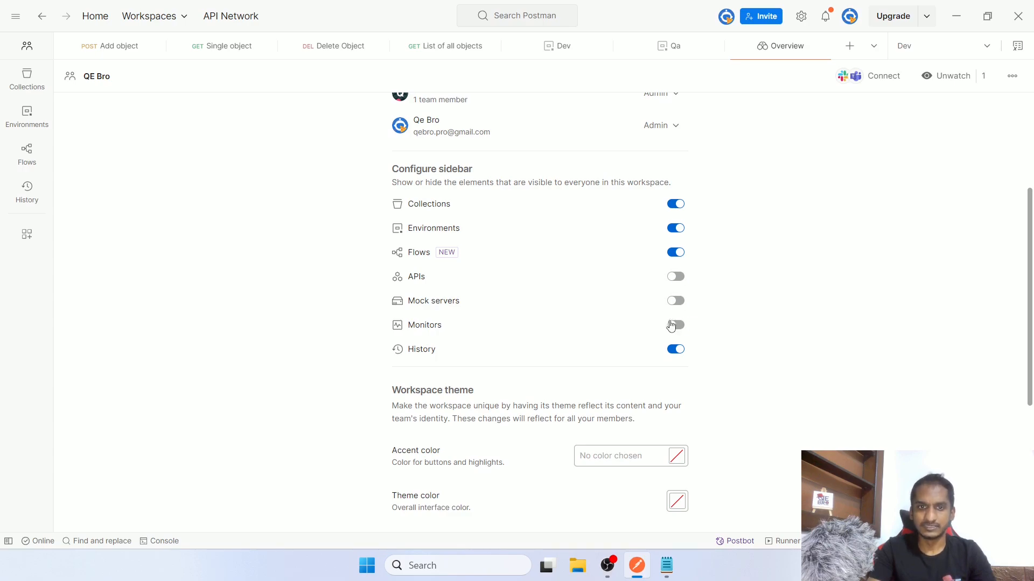
scroll(725, 312, "down", 4)
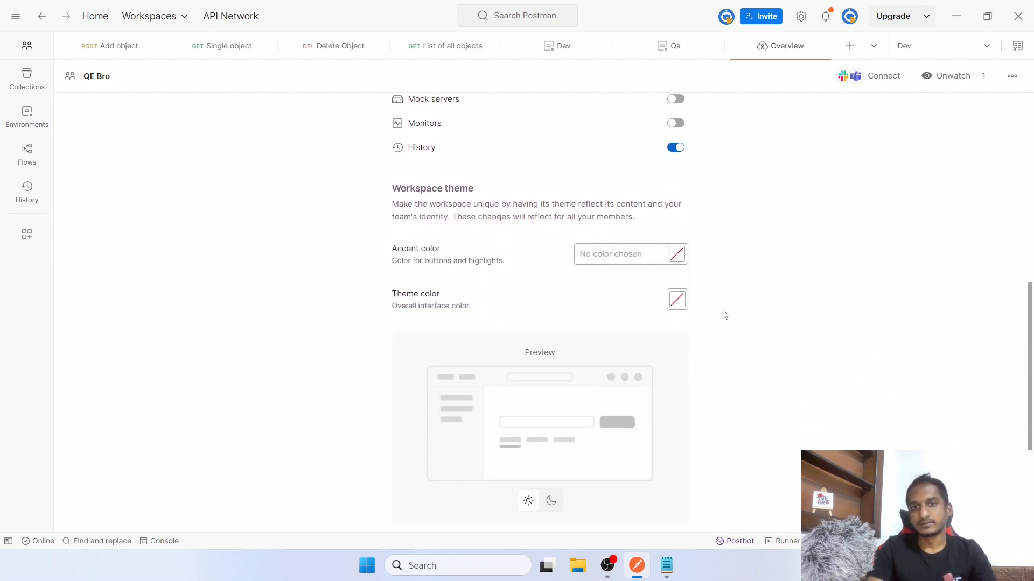
scroll(725, 315, "down", 1)
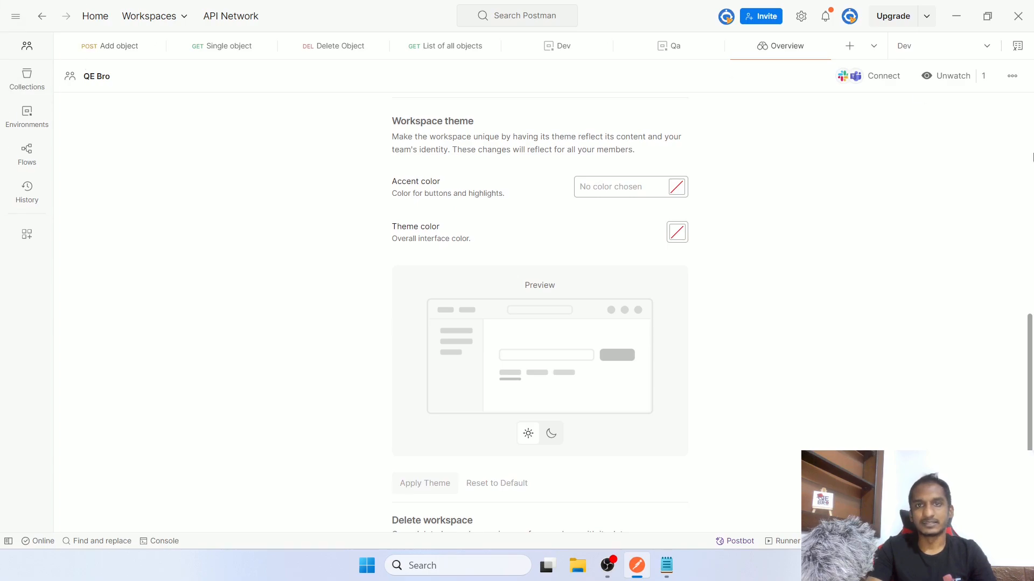
Apply a green theme colour to the workspace, then change it to red
left_click(676, 232)
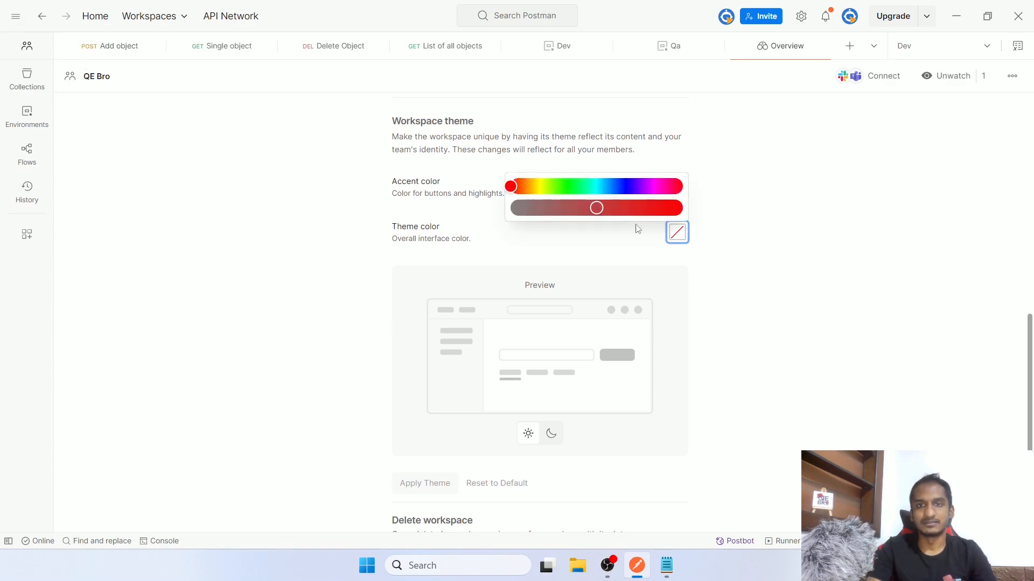
left_click(557, 188)
left_click(794, 300)
scroll(801, 347, "down", 1)
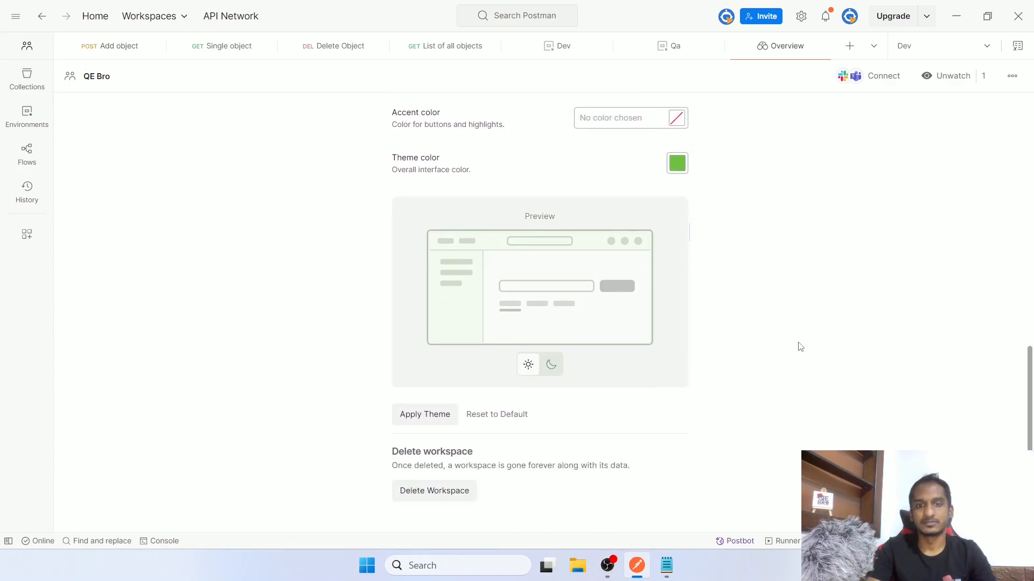
left_click(424, 425)
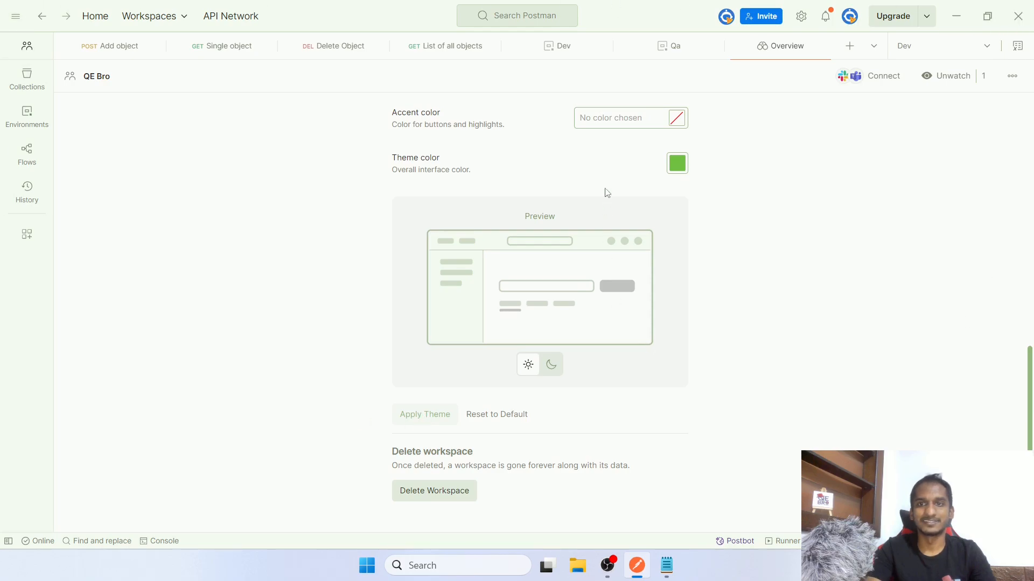
left_click(676, 163)
left_click(679, 118)
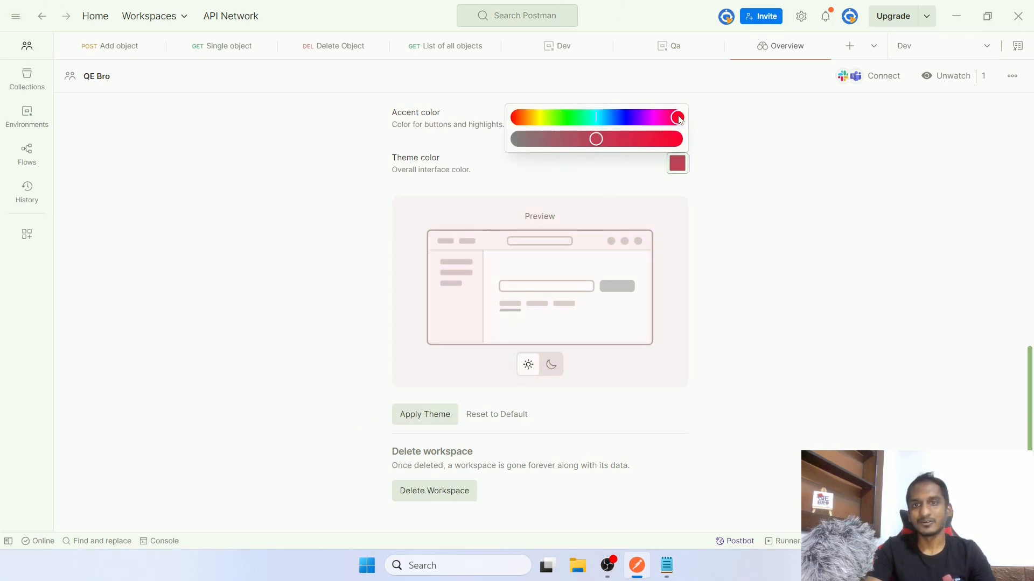
left_click(425, 418)
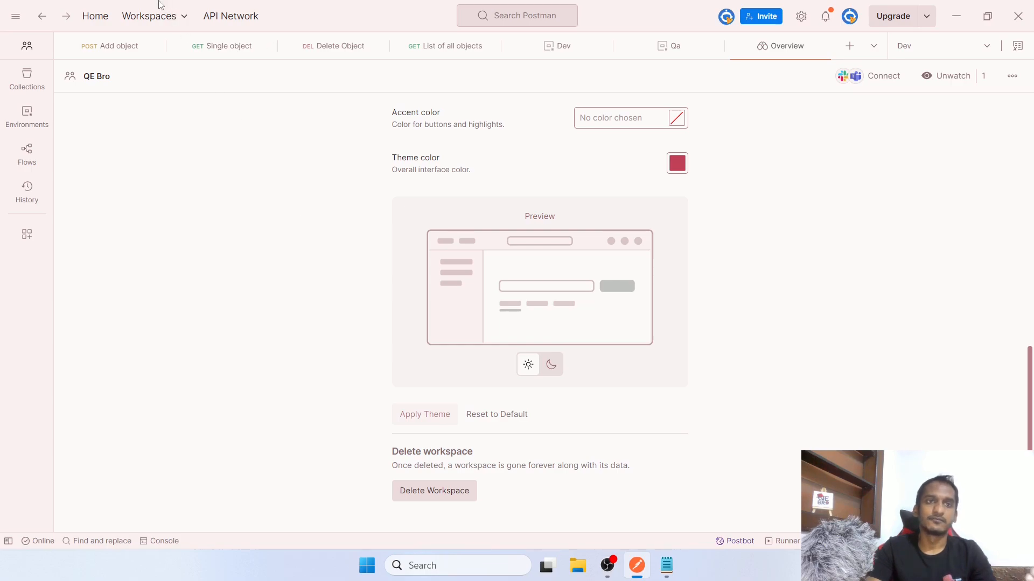
Open the Workspaces list and close it without switching workspaces
left_click(155, 16)
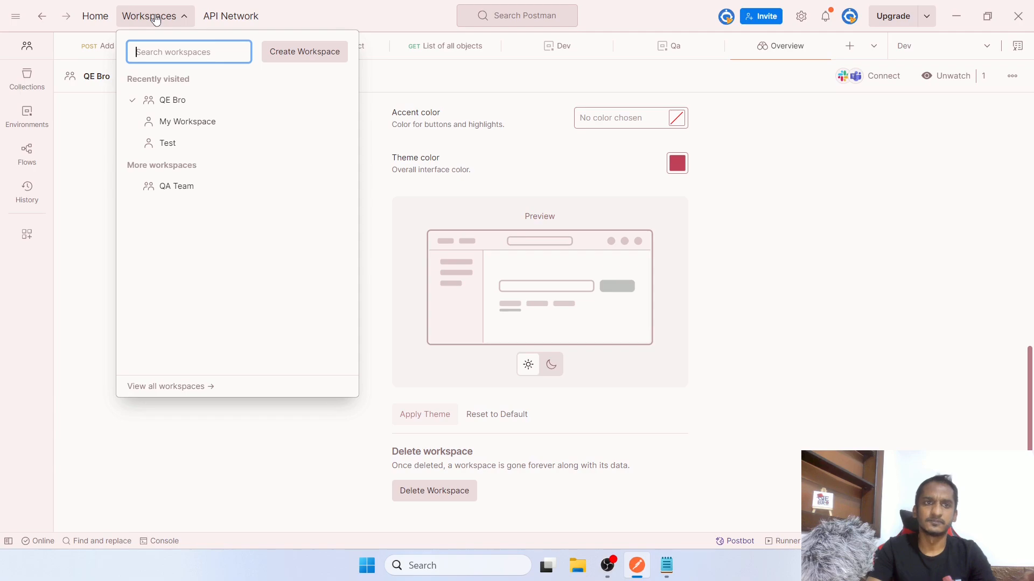
left_click(989, 290)
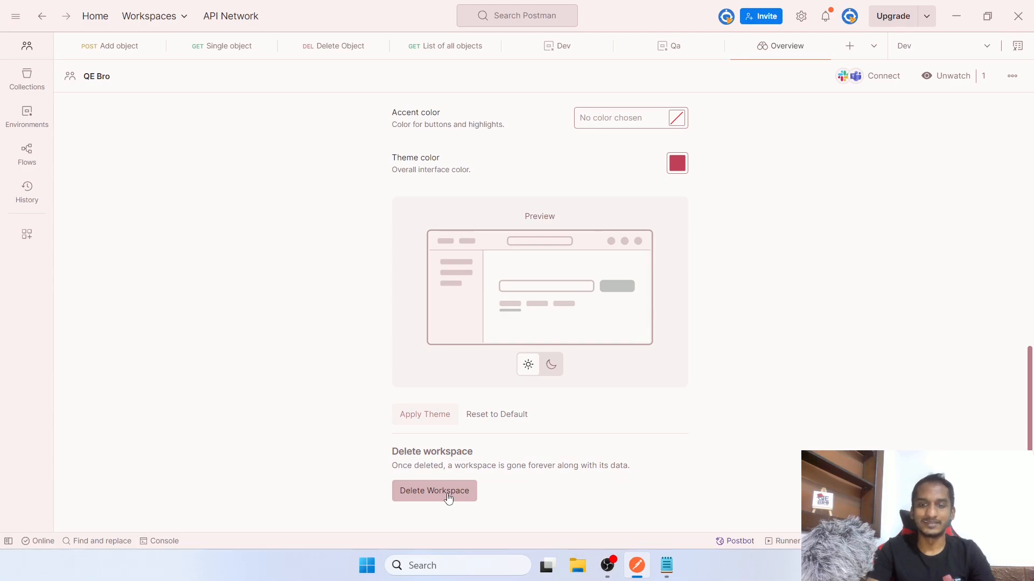
scroll(554, 485, "up", 8)
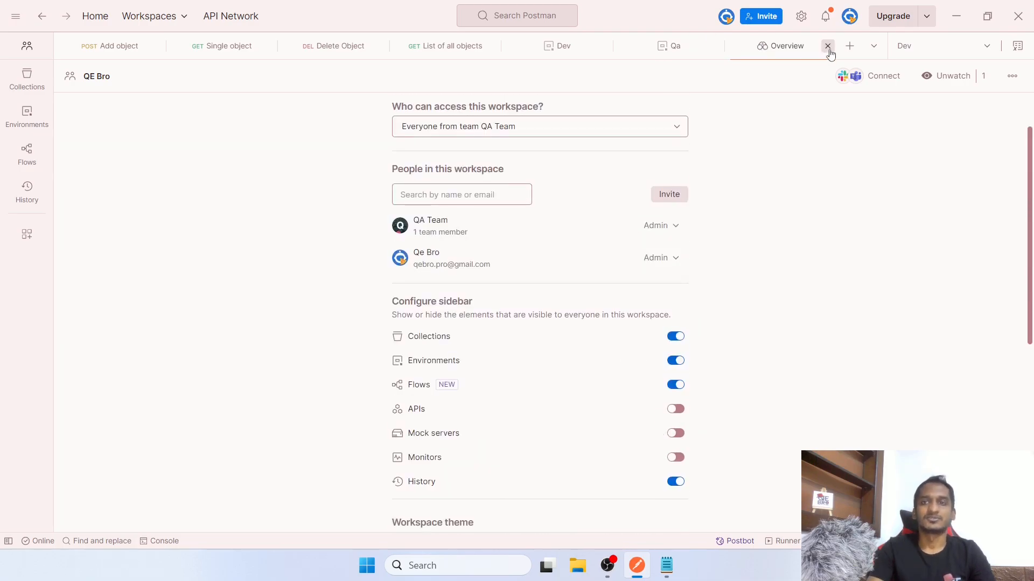
Close the workspace settings, briefly open and close Postbot, then open Postman Vault
left_click(827, 46)
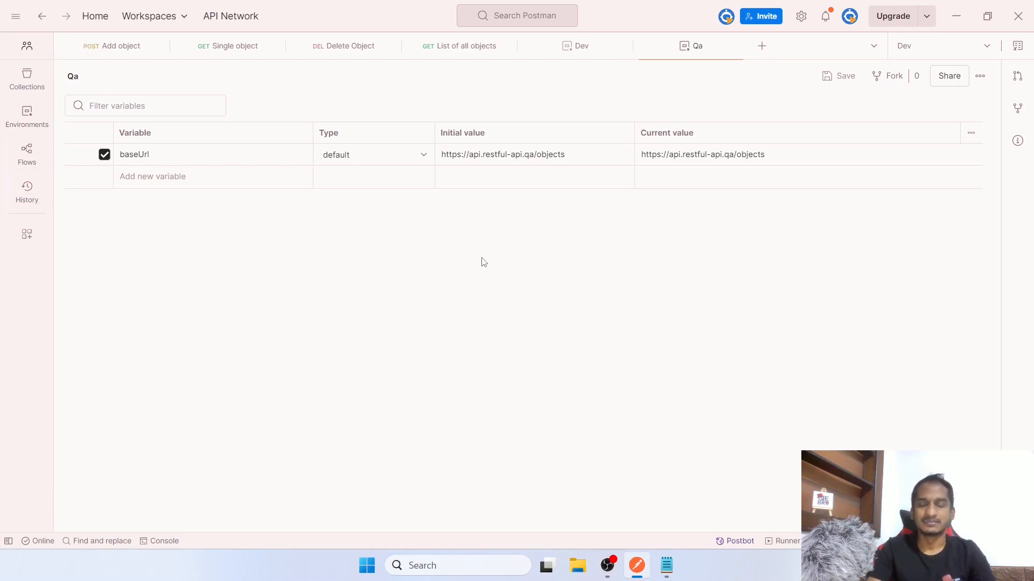
left_click(731, 542)
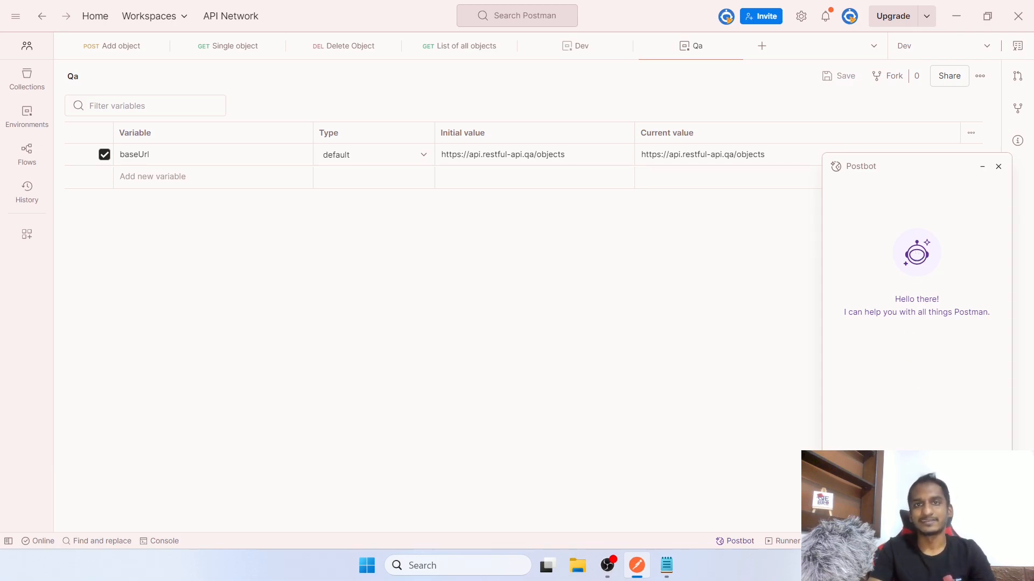
left_click(999, 167)
left_click(773, 543)
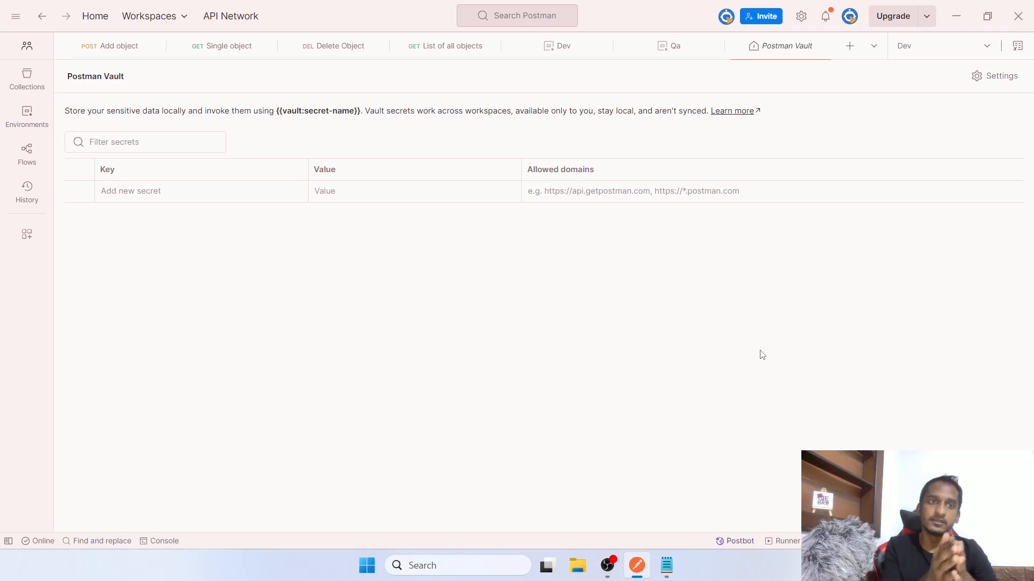
Go to the restful-api collection's Authorization settings via the collections sidebar
left_click(186, 197)
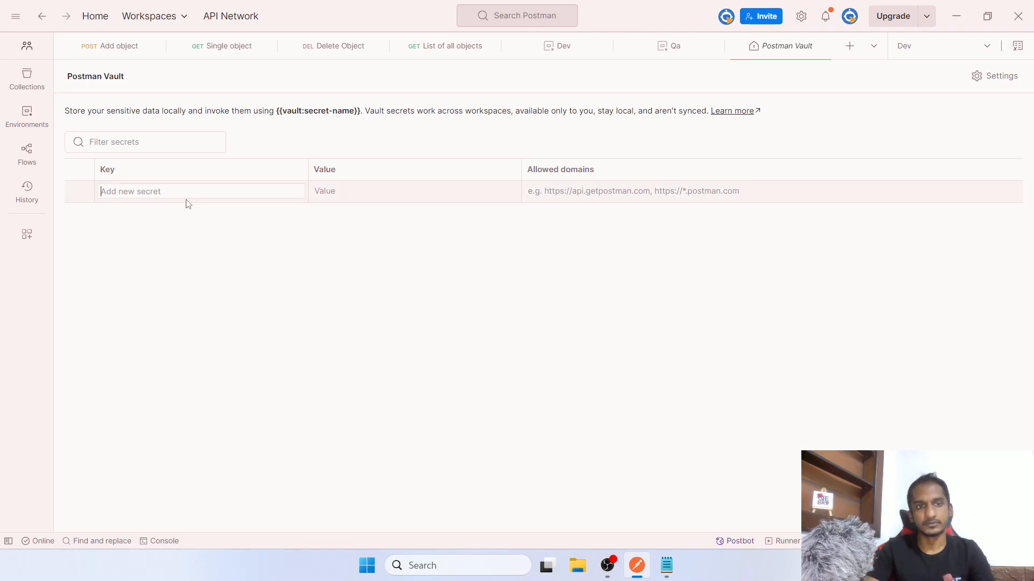
left_click(432, 50)
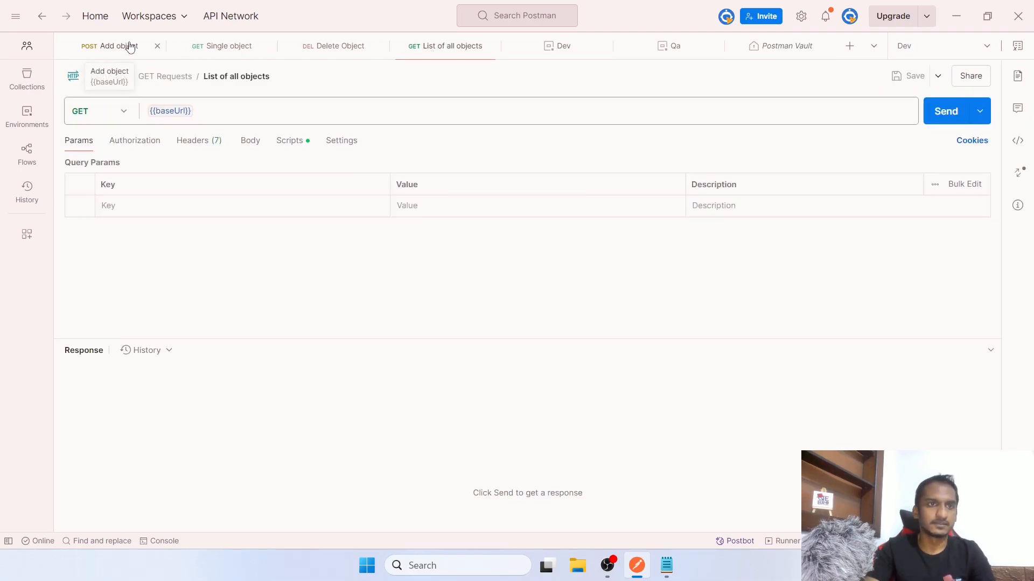
left_click(129, 48)
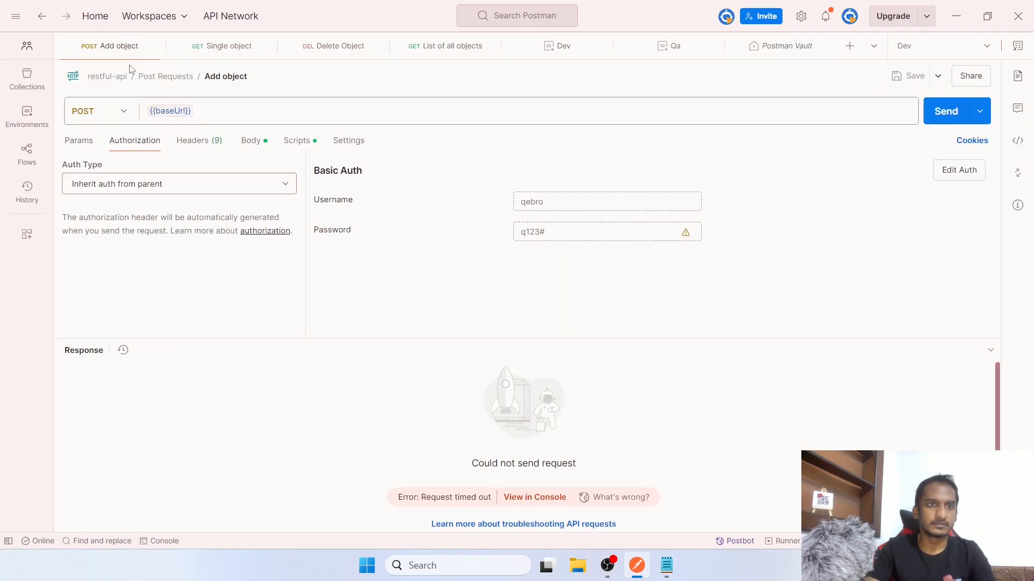
left_click(43, 97)
left_click(131, 96)
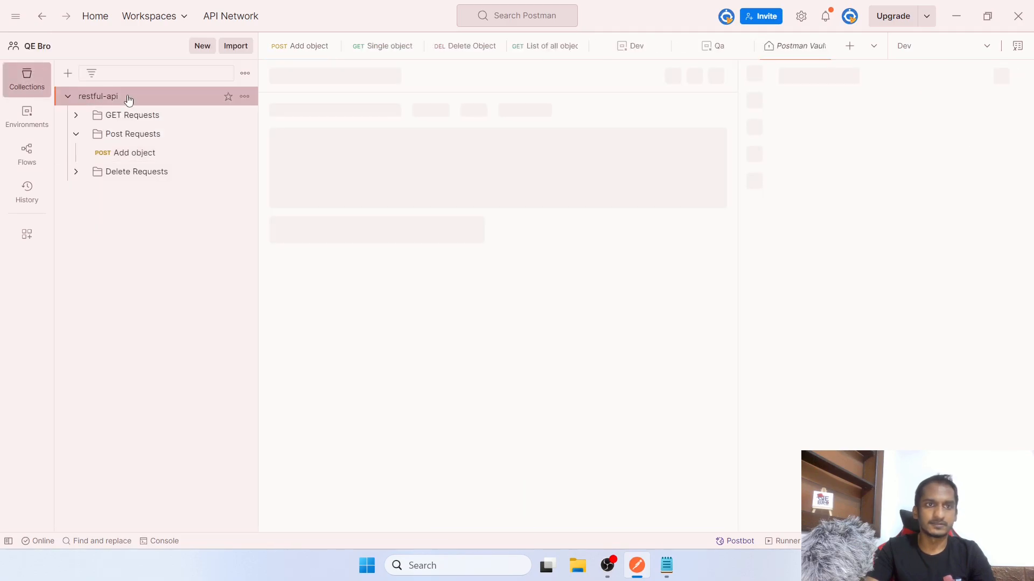
left_click(334, 112)
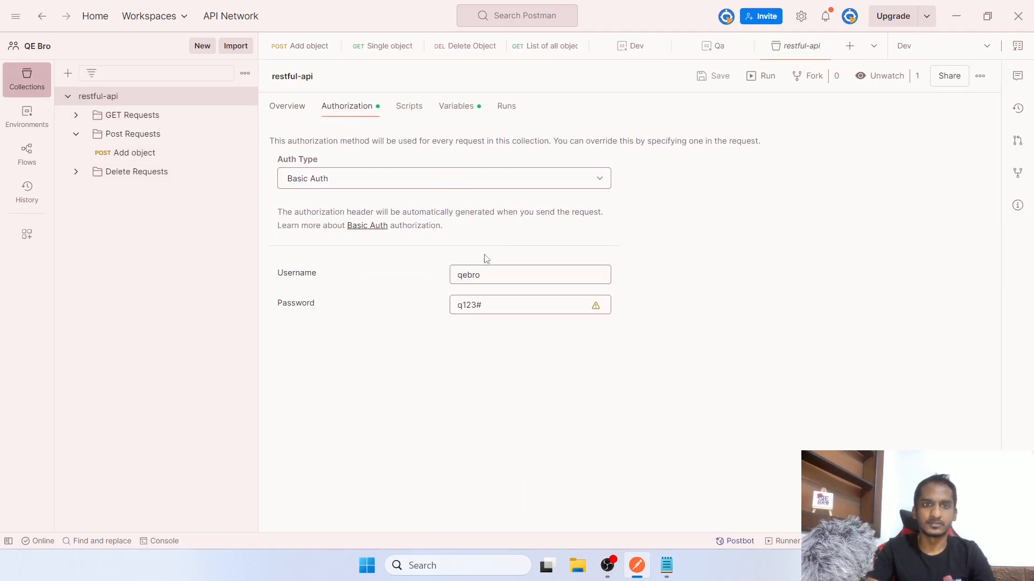
Delete the stored Basic Auth password from the collection and return to Postman Vault
left_click(499, 309)
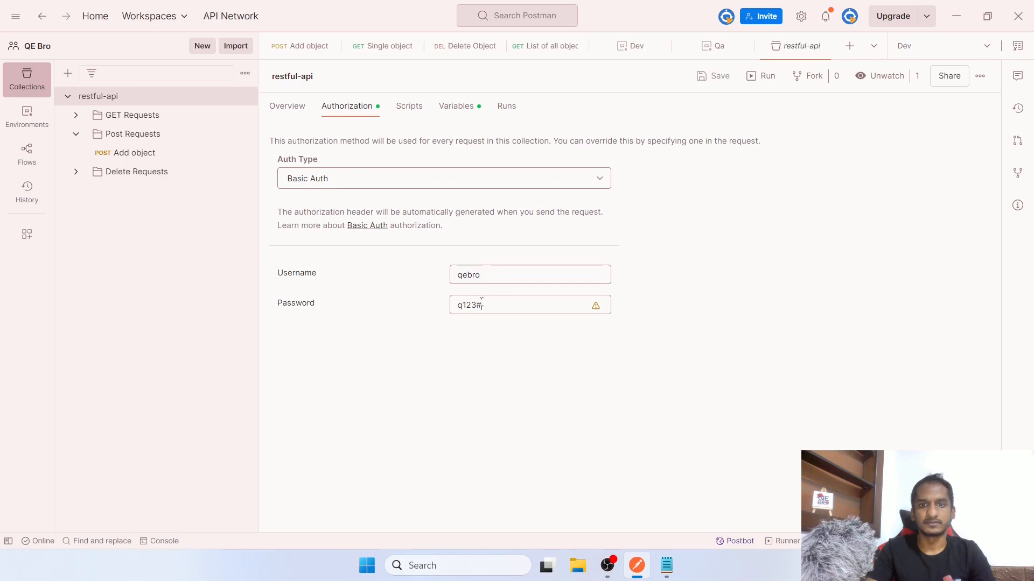
mouse_move(598, 313)
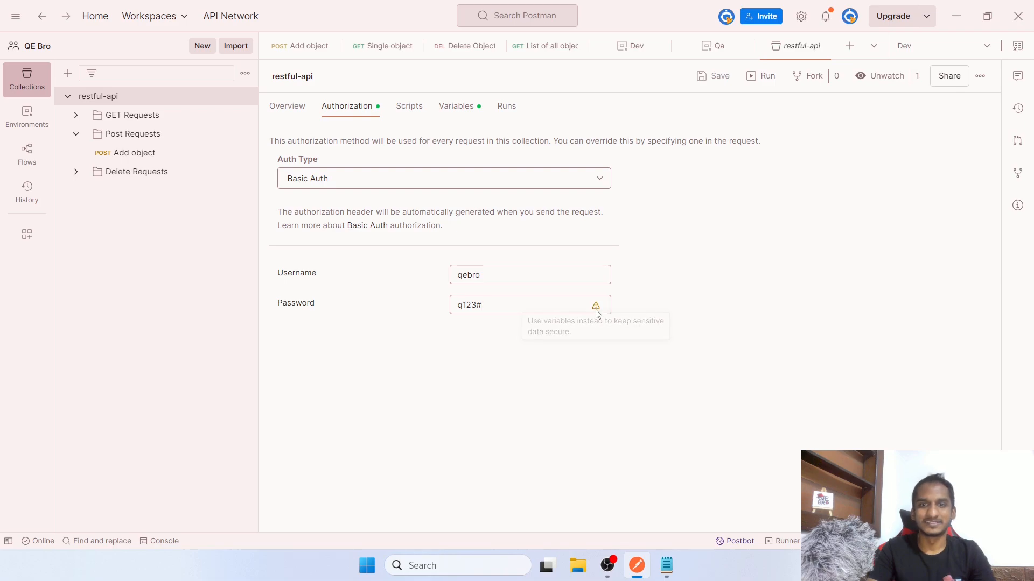
left_click(470, 304)
left_click_drag(457, 305, 436, 304)
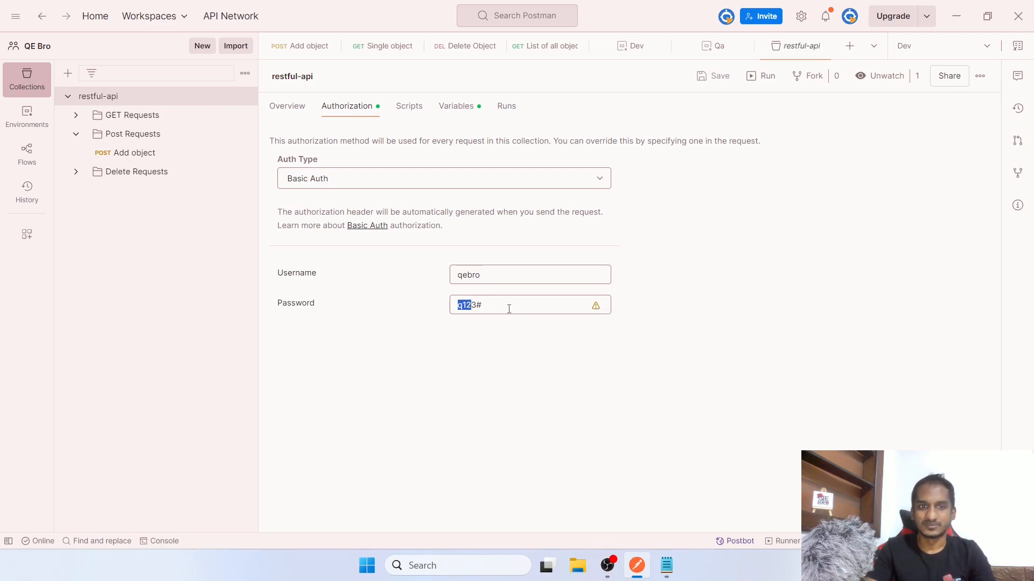
left_click_drag(508, 307, 414, 305)
key("BackSpace")
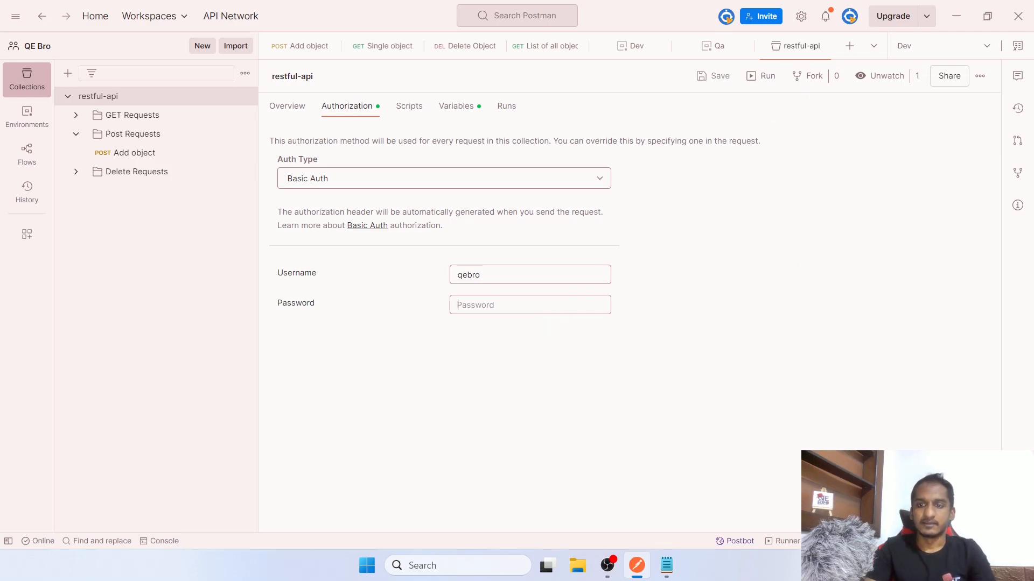
left_click(934, 541)
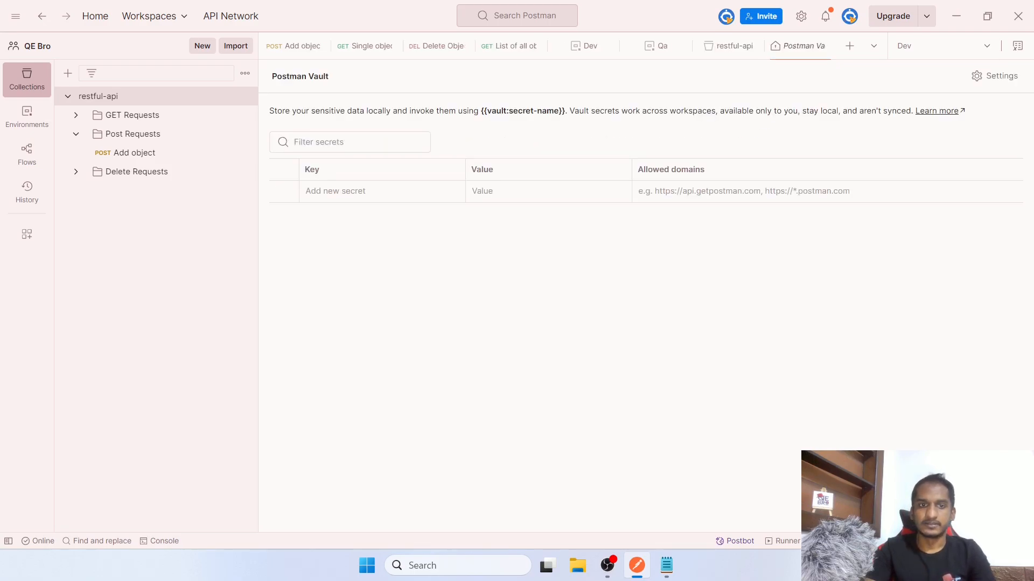
Add a vault secret with key 'password' holding the account password, and reveal its value
left_click(330, 190)
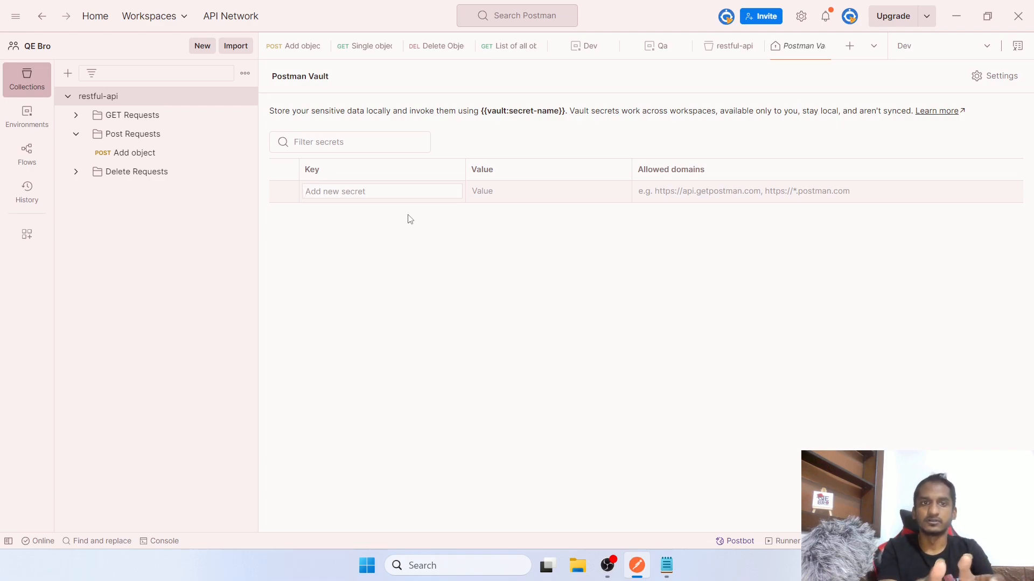
type("password")
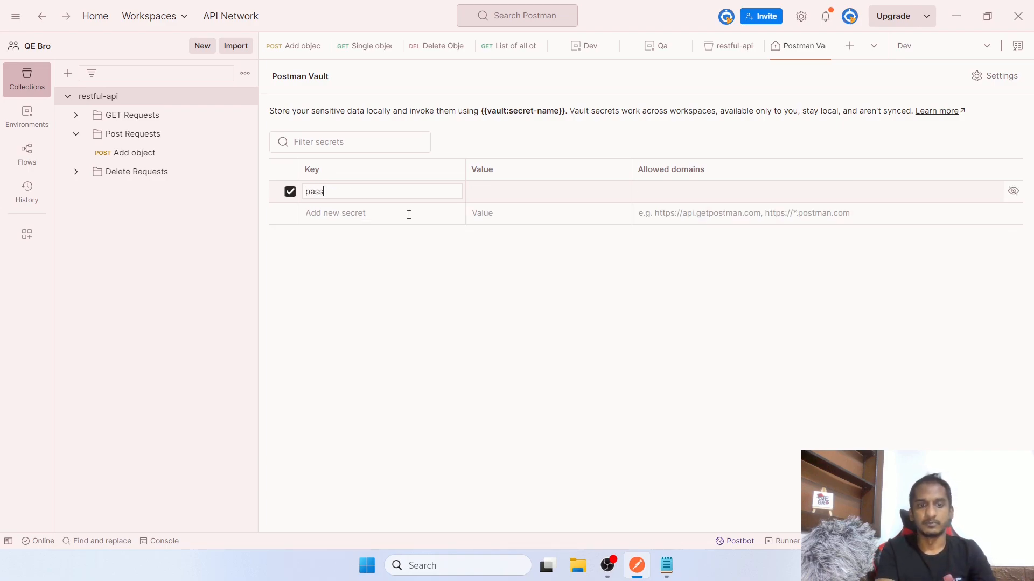
key("Tab")
type("•")
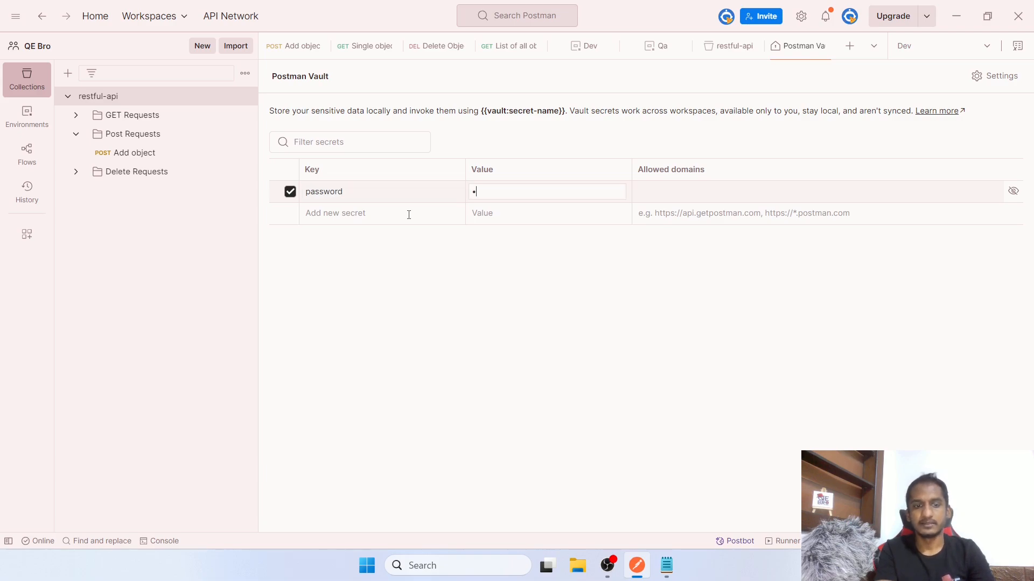
type("•••••")
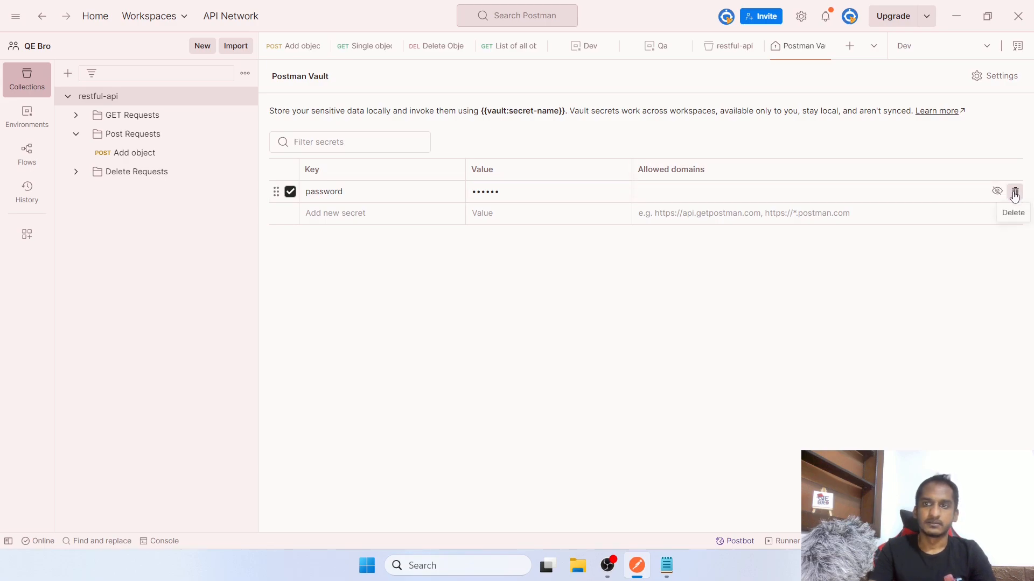
left_click(997, 191)
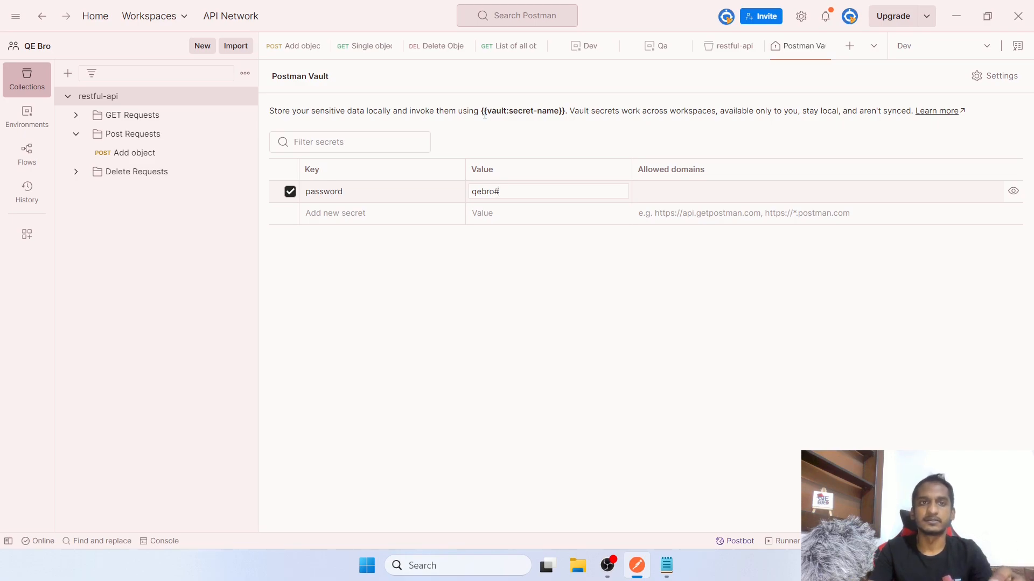
Look over the vault reference syntax in the description, then return to the Add object request
left_click_drag(485, 112, 511, 110)
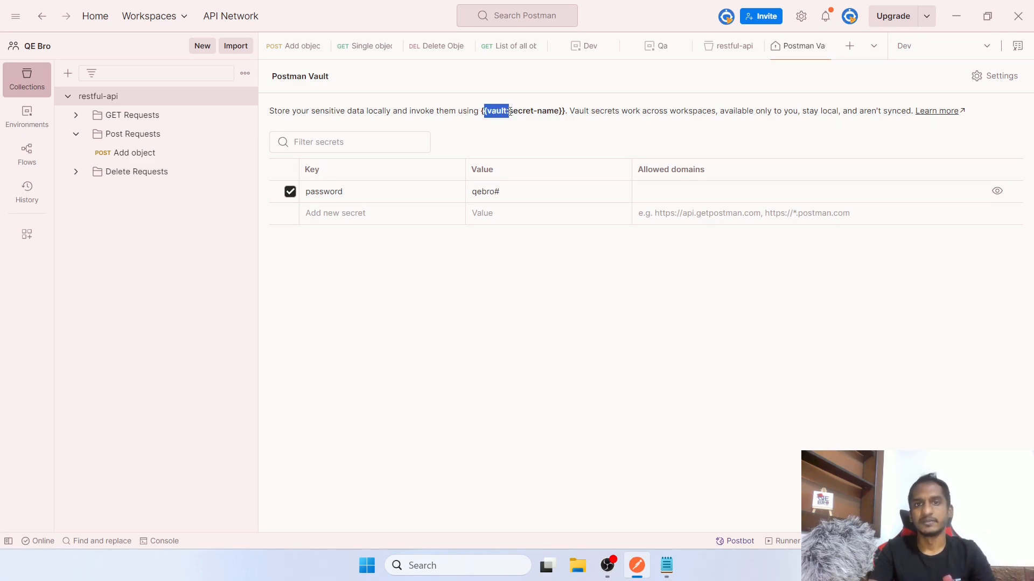
left_click(521, 111)
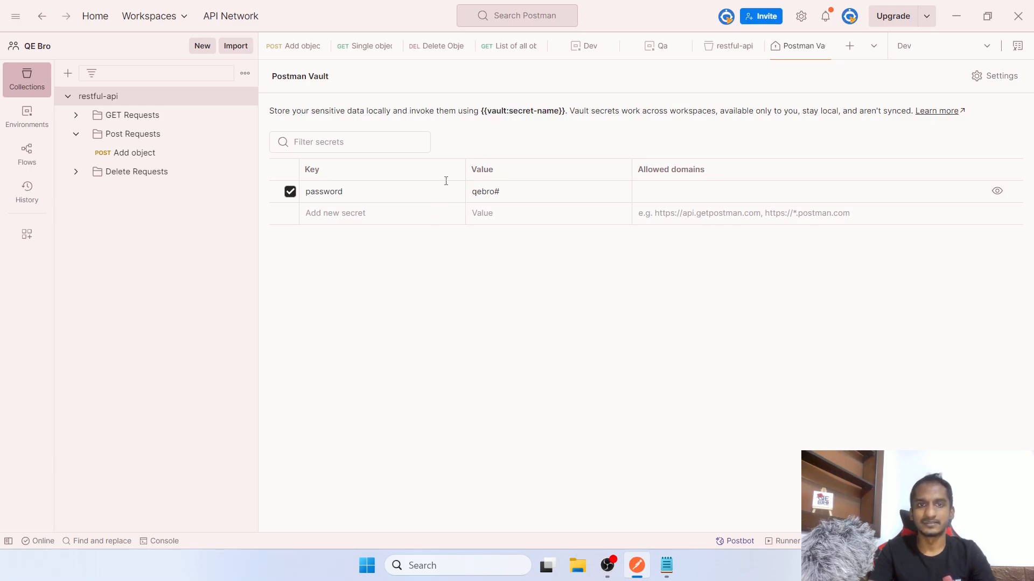
left_click(285, 55)
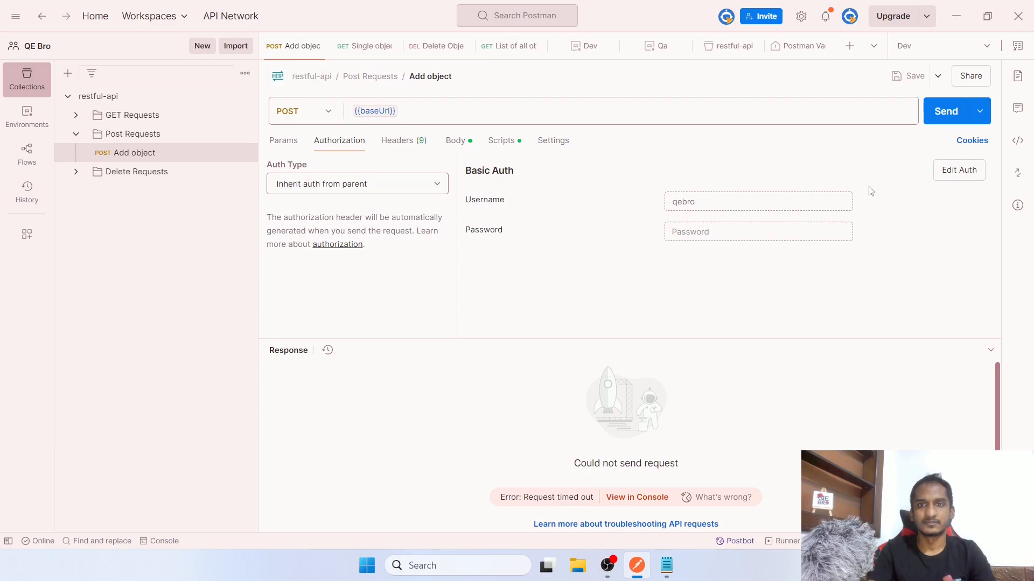
Set the collection's Basic Auth password to {{vault:password}}, save, and open the Console
left_click(964, 169)
left_click(525, 305)
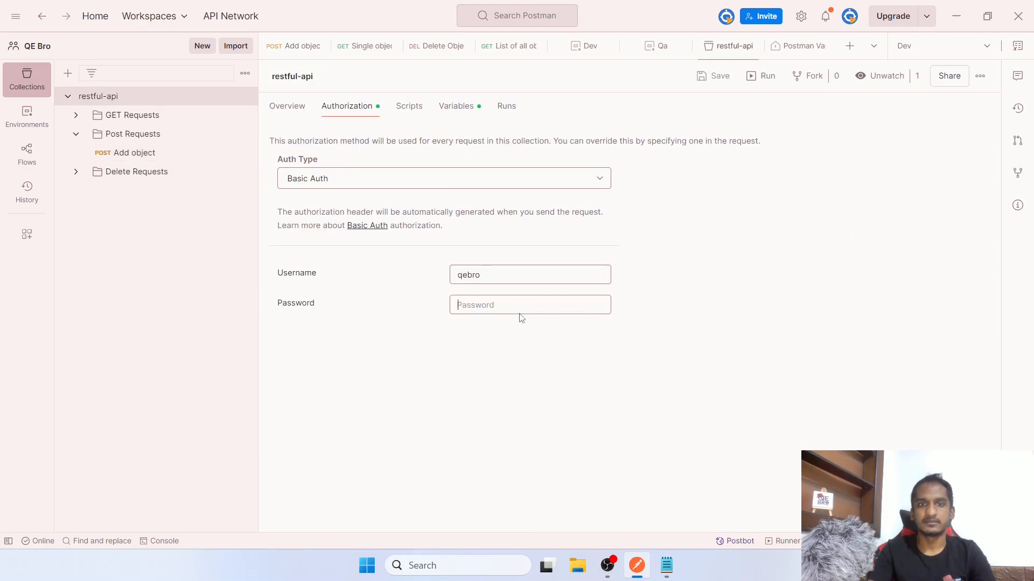
type("{{")
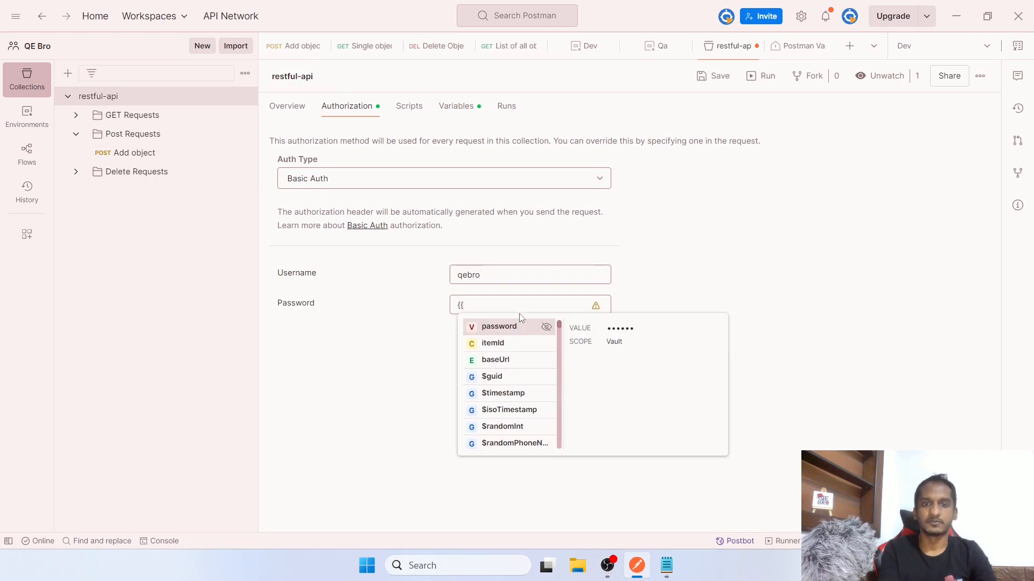
type("p")
key("BackSpace")
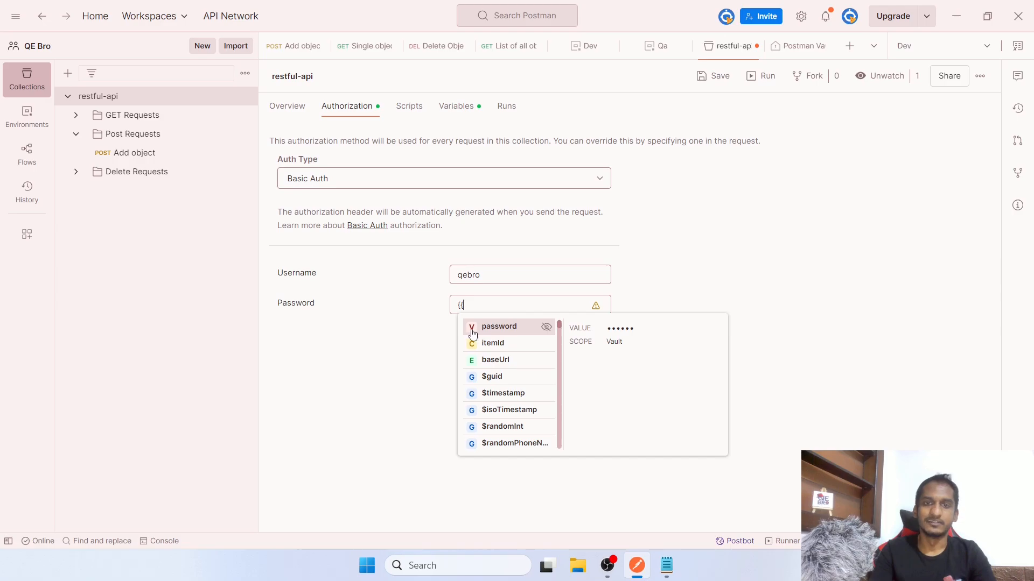
left_click(509, 333)
key("ctrl+s")
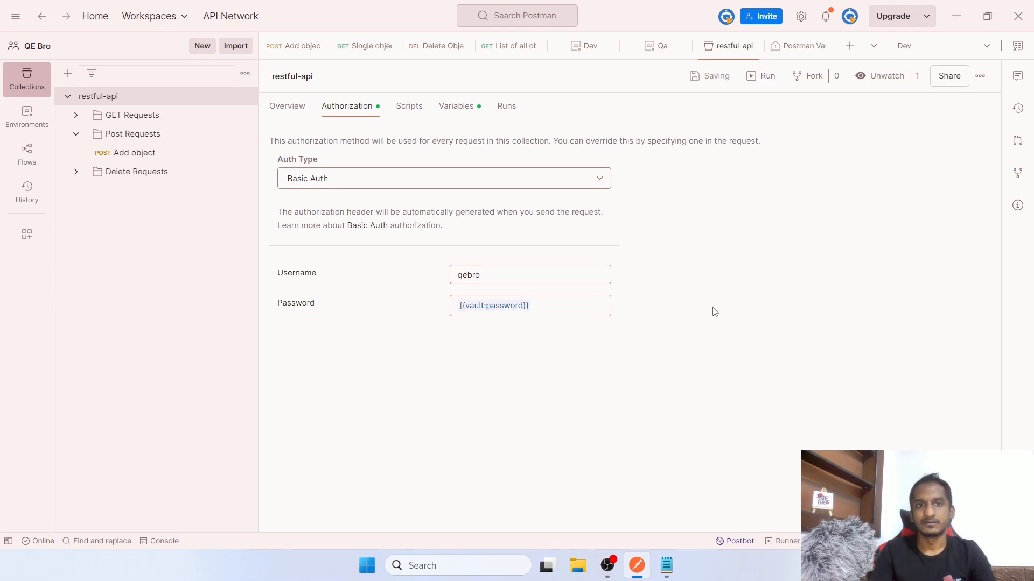
left_click(173, 542)
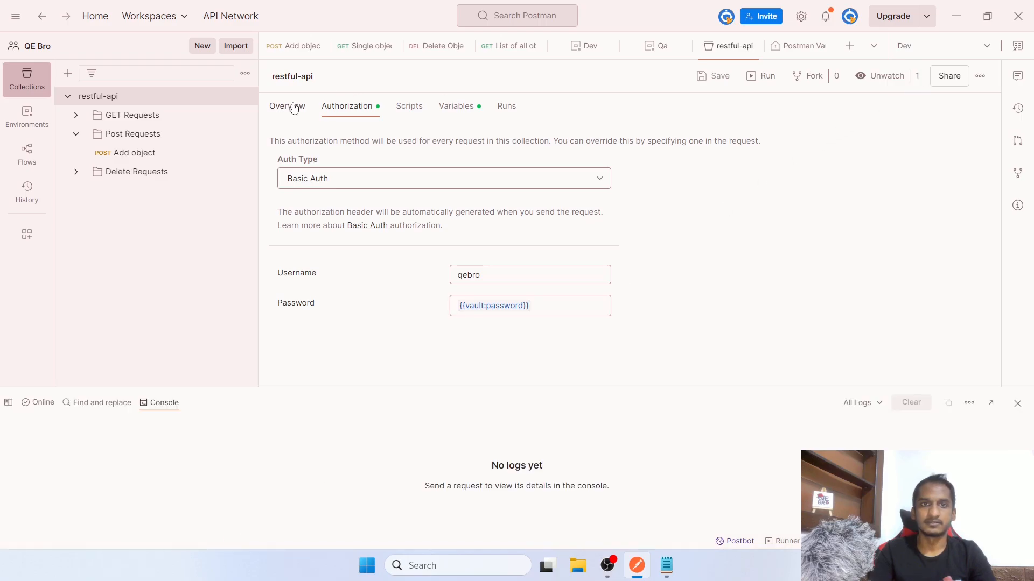
left_click(299, 52)
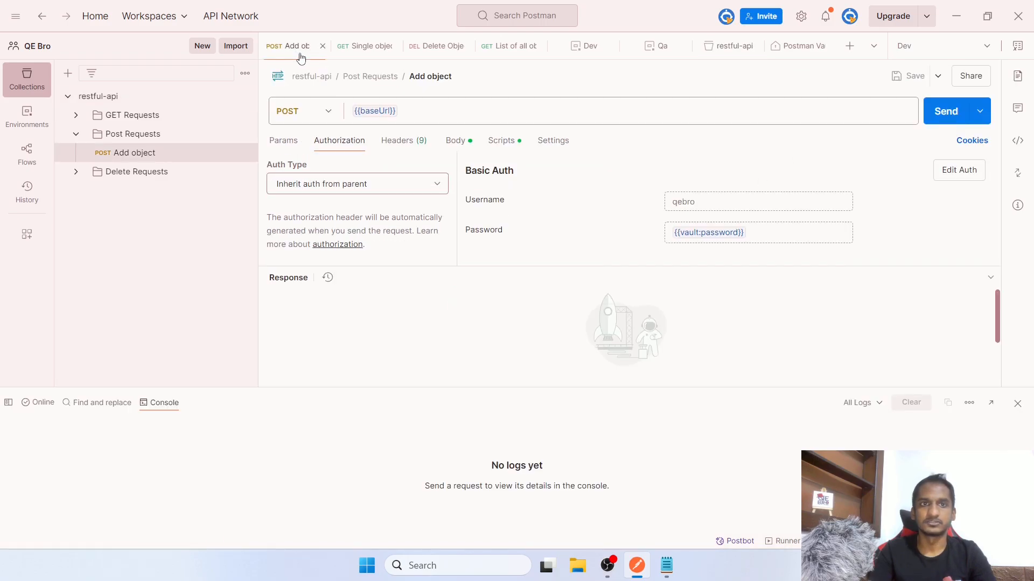
Send Add object for a 200 OK, check the masked Authorization header, then reopen Vault
left_click(946, 111)
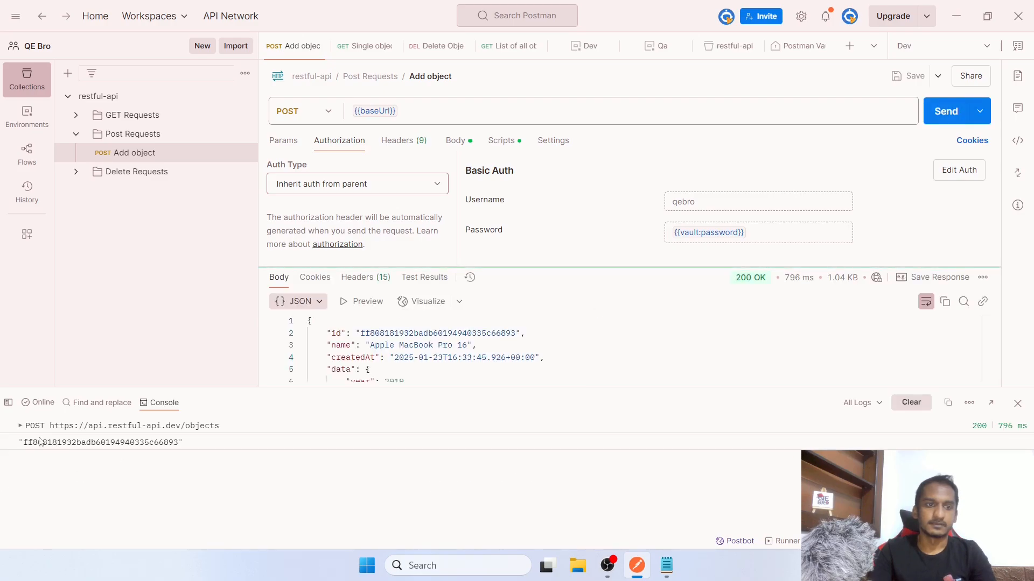
left_click(22, 422)
scroll(86, 477, "down", 3)
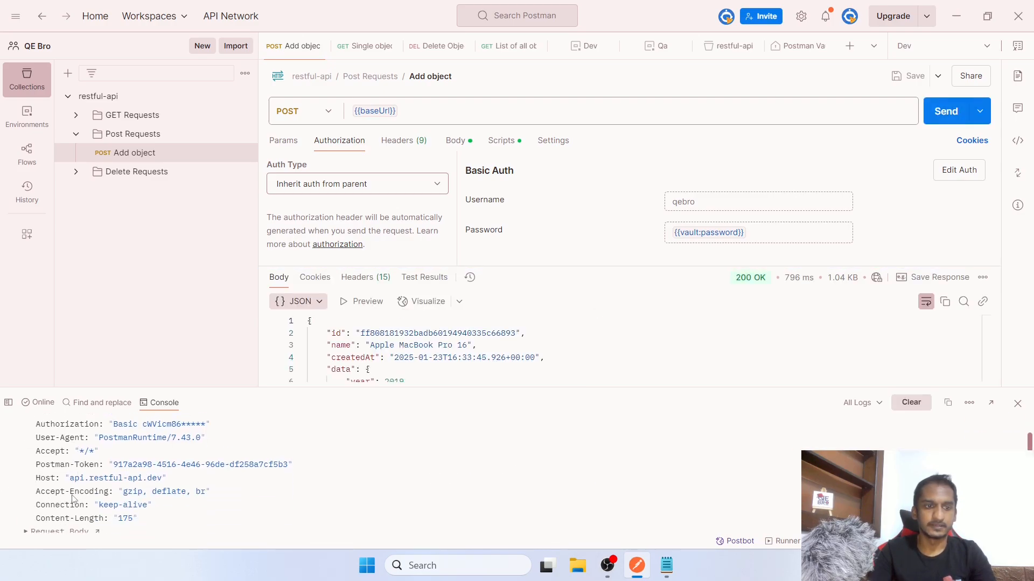
scroll(73, 499, "up", 3)
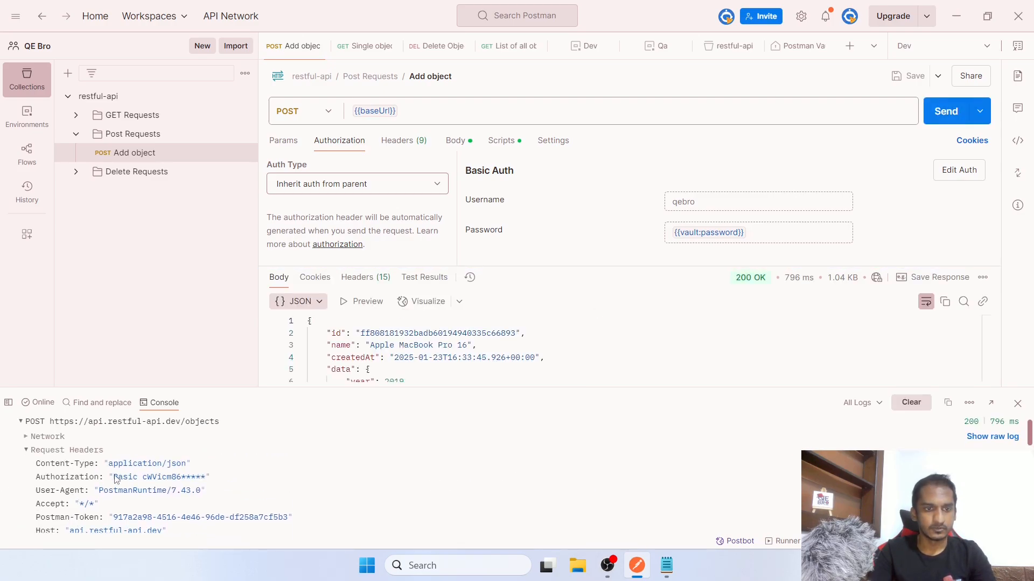
left_click_drag(84, 477, 206, 478)
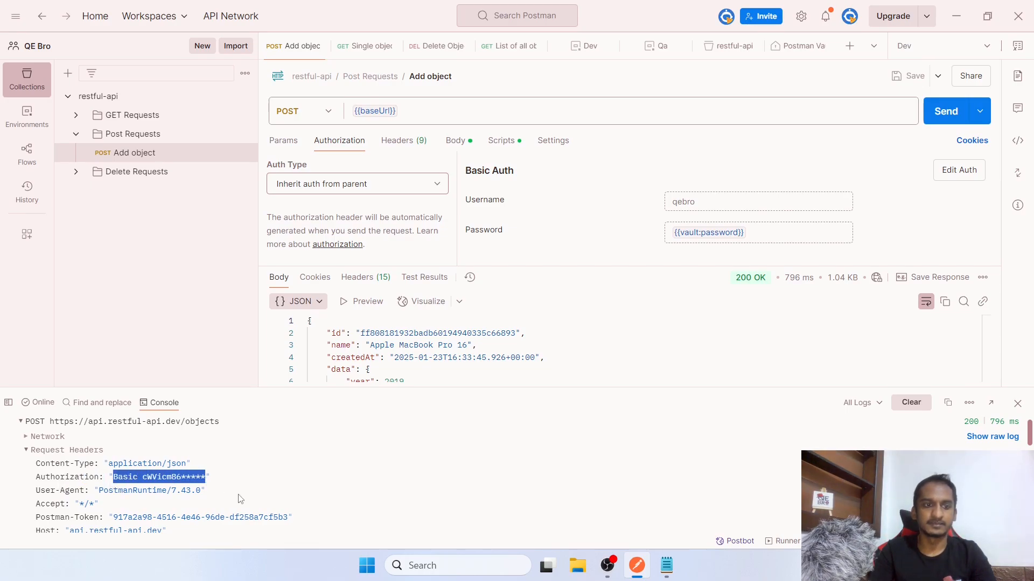
scroll(241, 498, "down", 1)
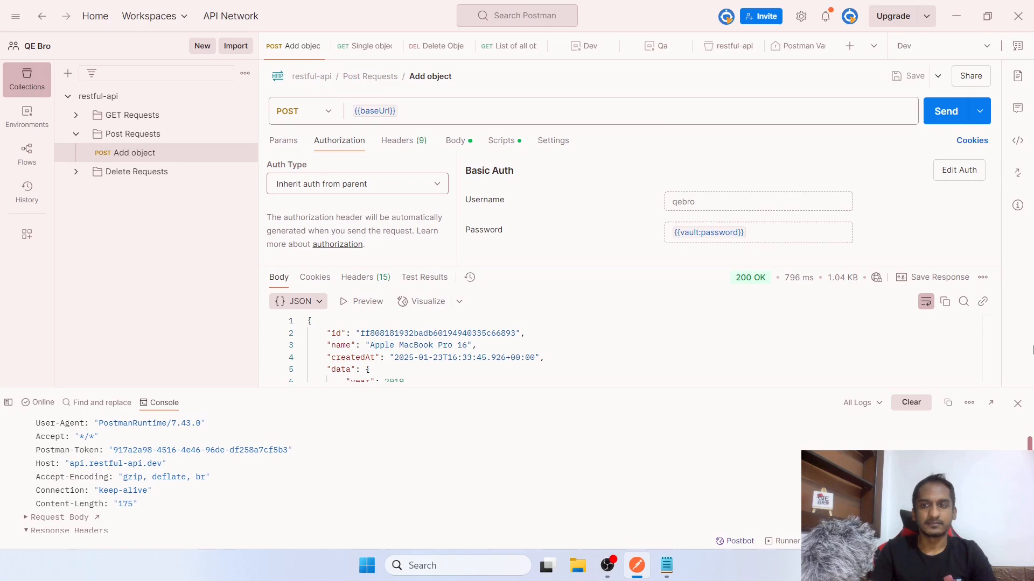
left_click(1017, 404)
left_click(937, 541)
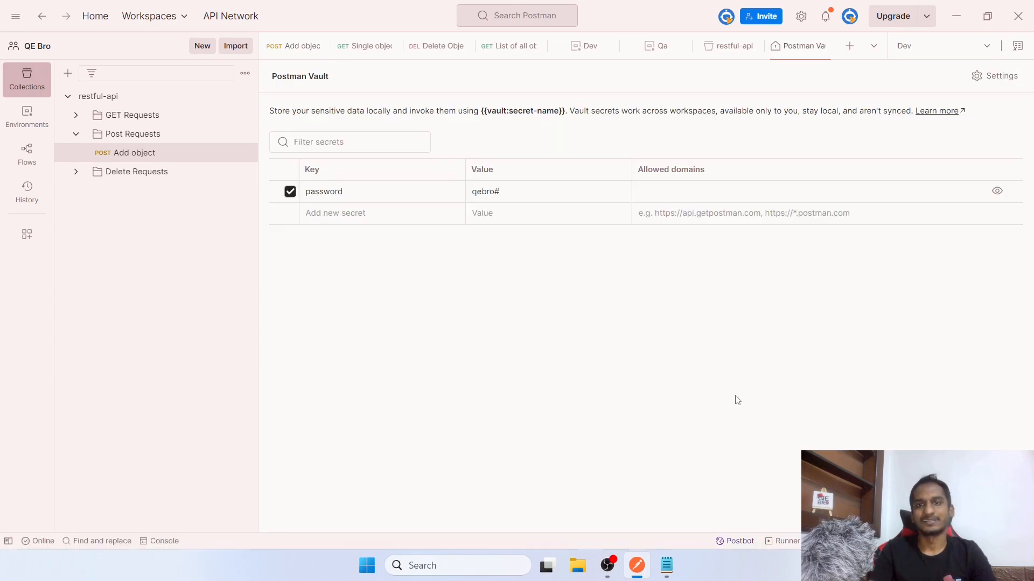
Hide the secret, close Postman Vault, and view All variables showing vault:password
left_click(998, 193)
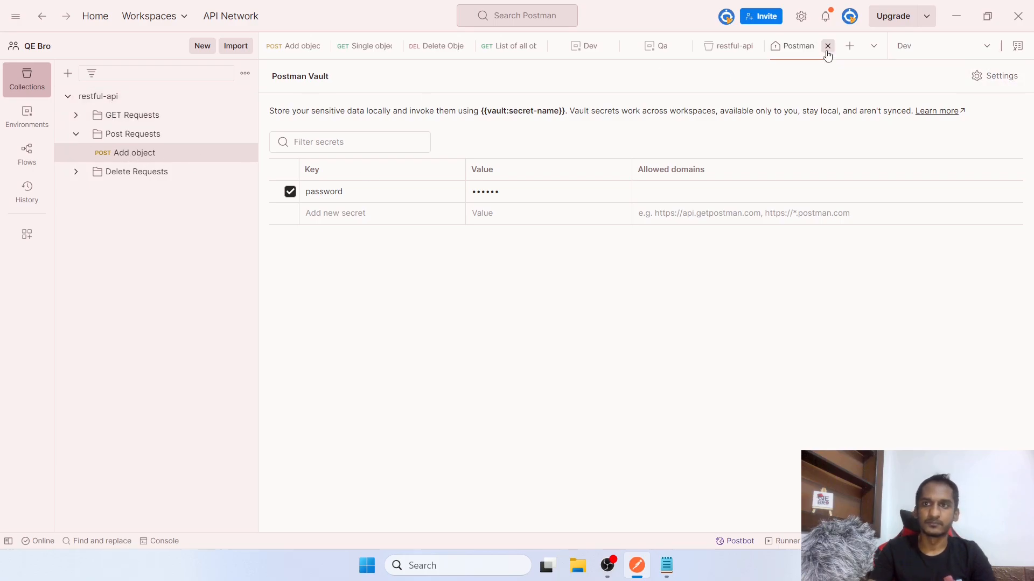
left_click(826, 46)
left_click(1017, 45)
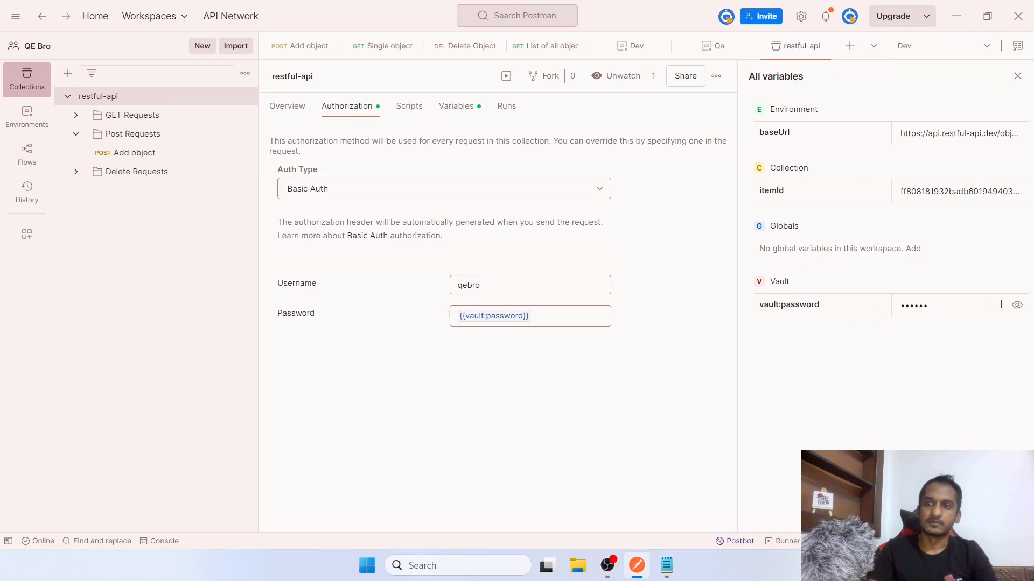
left_click(1017, 306)
left_click(1017, 305)
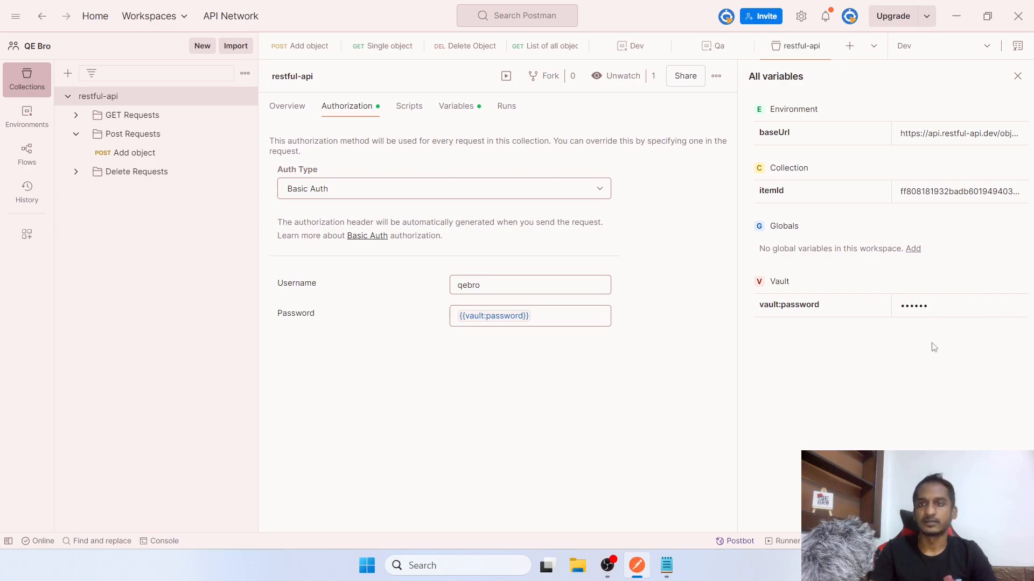
Close All variables, collapse Post Requests, and close the seven open request, environment and collection tabs
left_click(1014, 78)
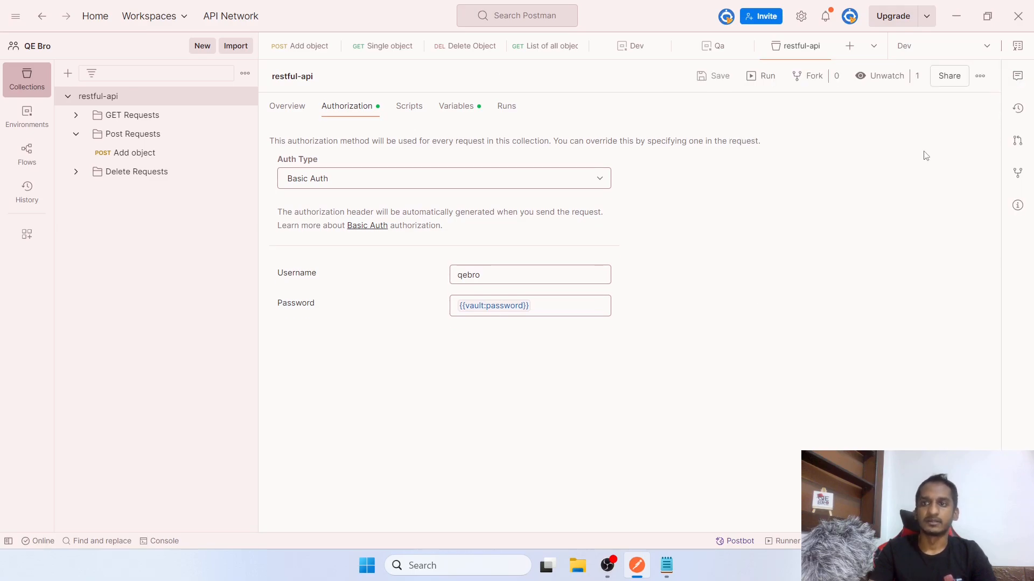
left_click(76, 133)
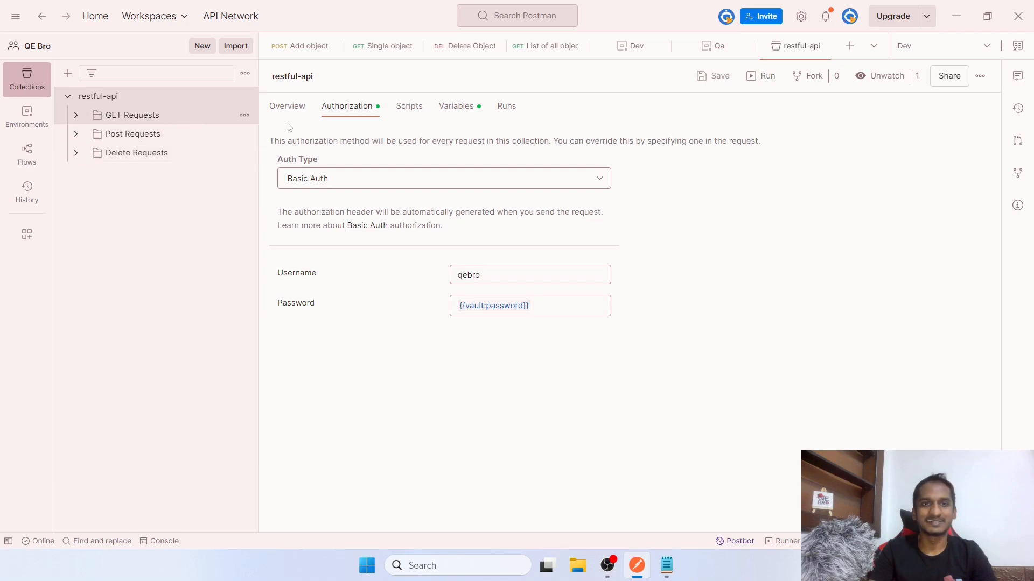
left_click(332, 46)
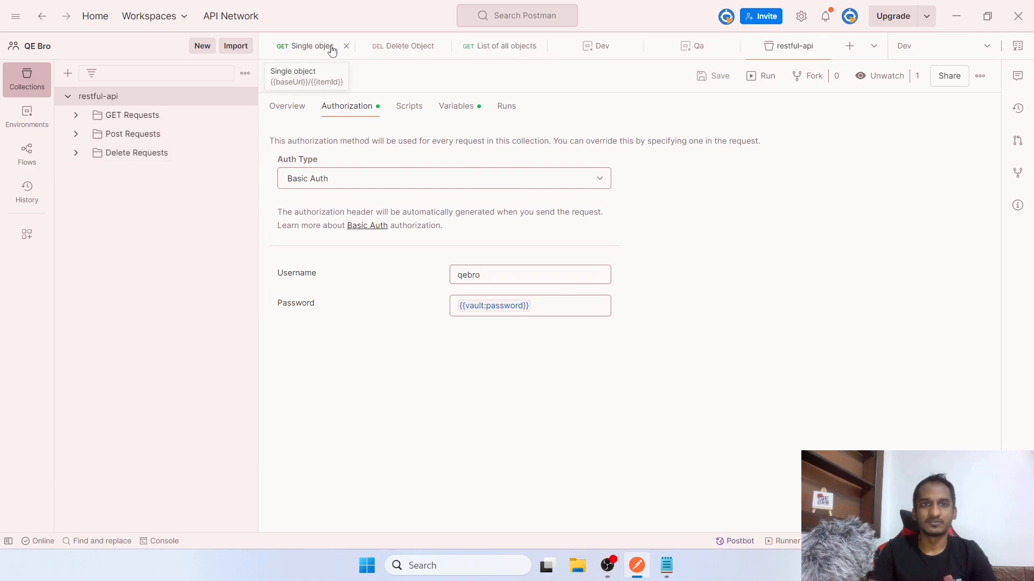
left_click(346, 46)
left_click(364, 47)
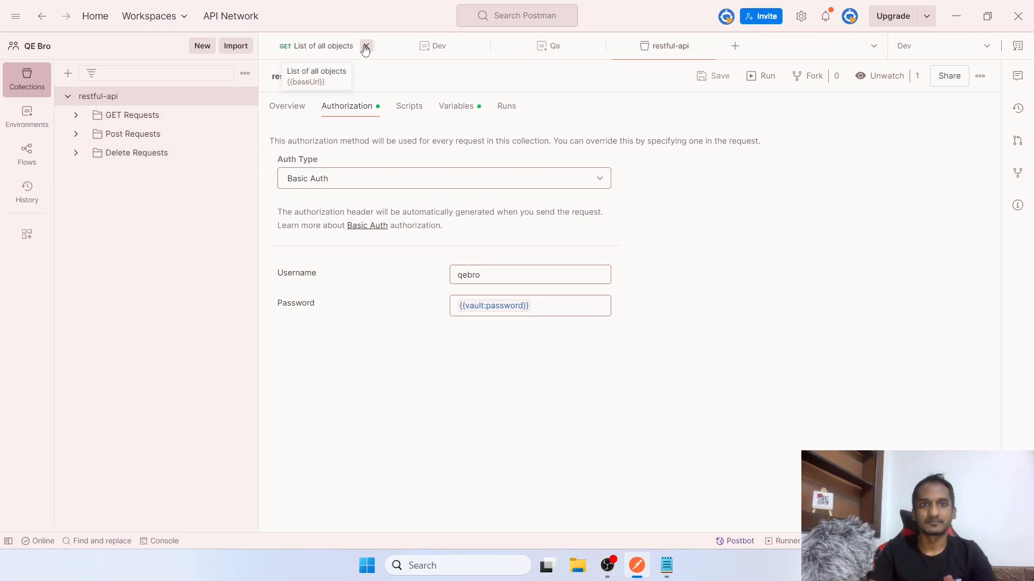
left_click(366, 47)
left_click(366, 47)
left_click(365, 47)
left_click(365, 47)
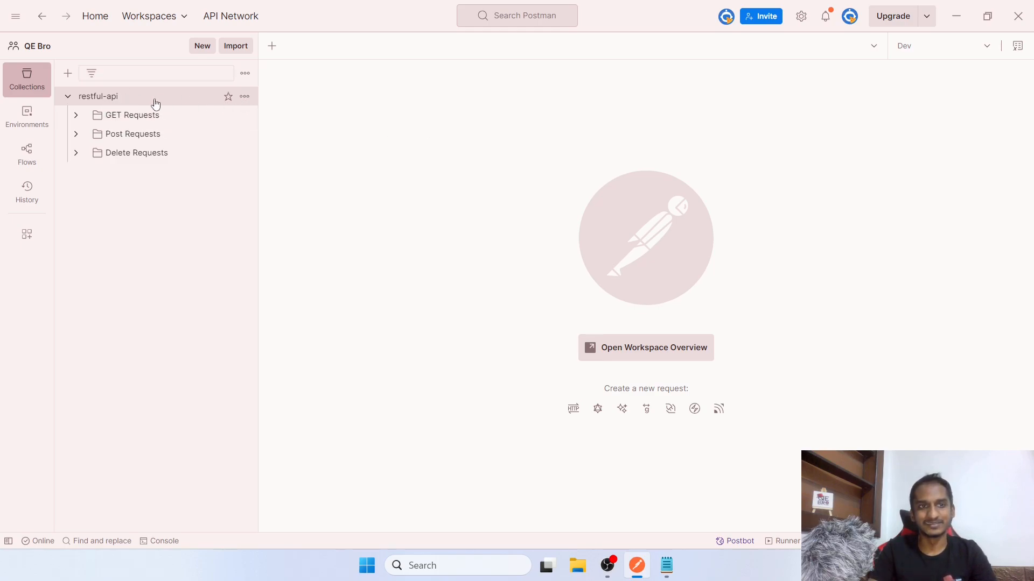
Fork the restful-api collection without forking any environments
left_click(245, 97)
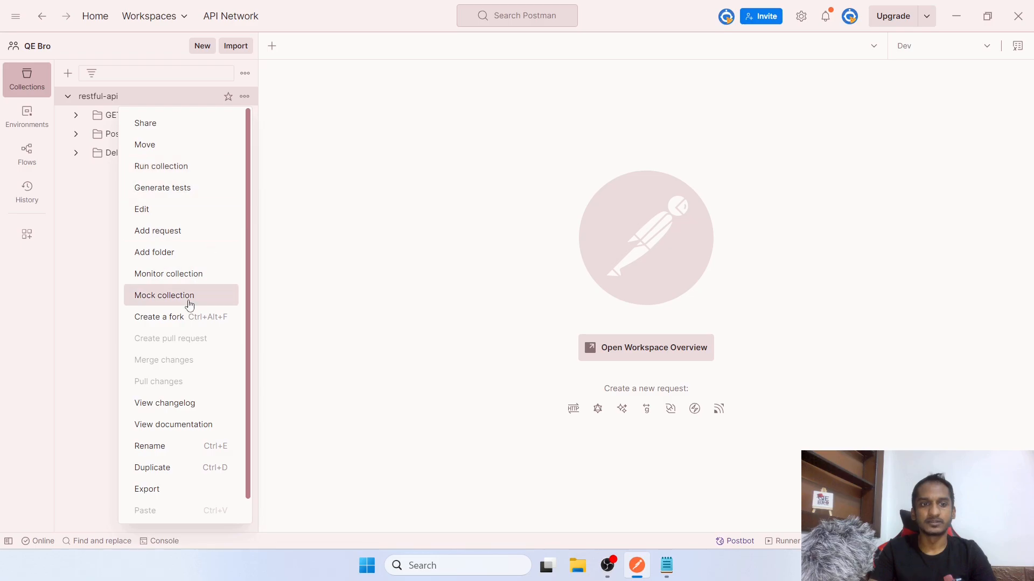
left_click(203, 322)
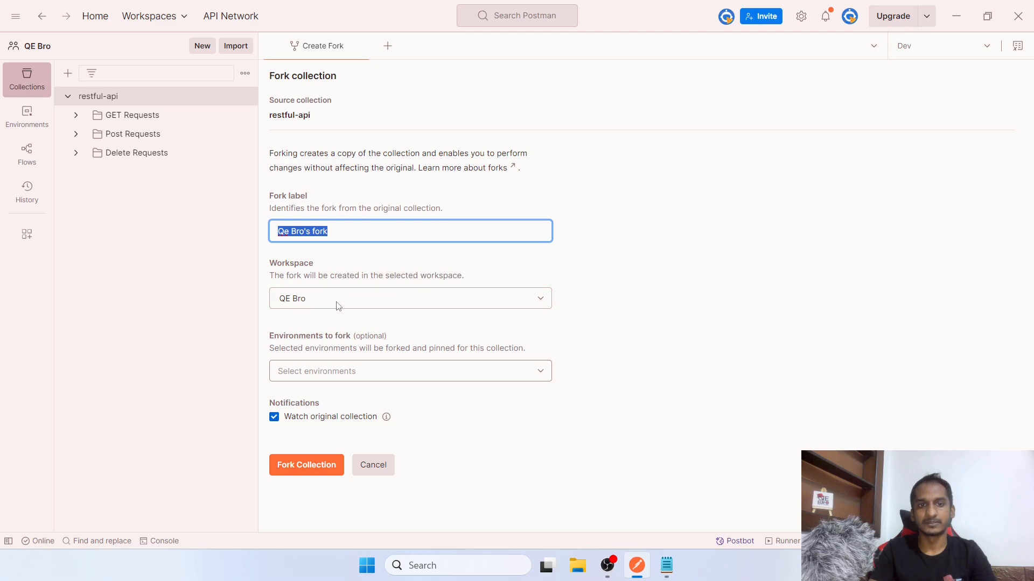
left_click(351, 375)
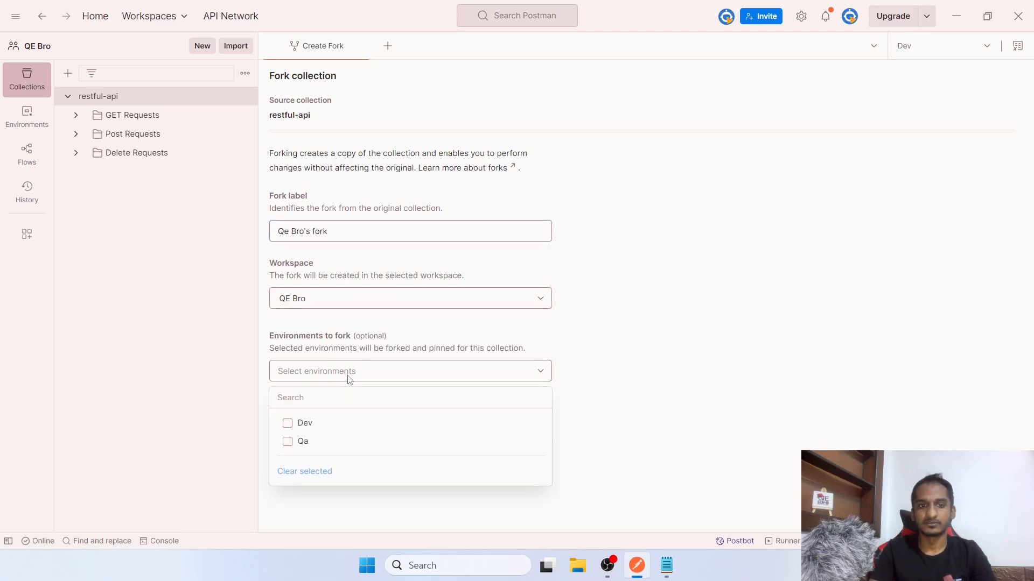
left_click(349, 383)
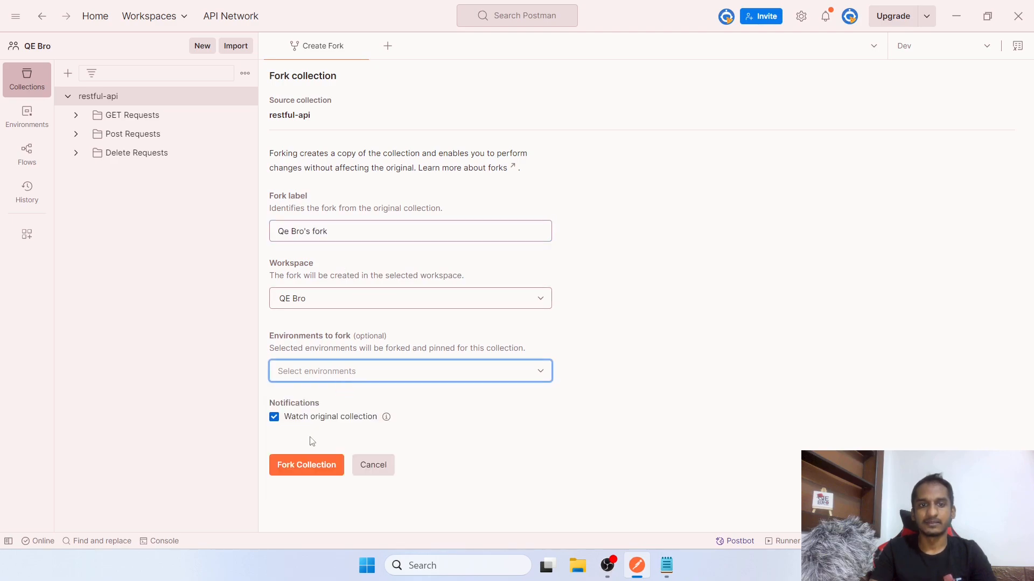
left_click(303, 466)
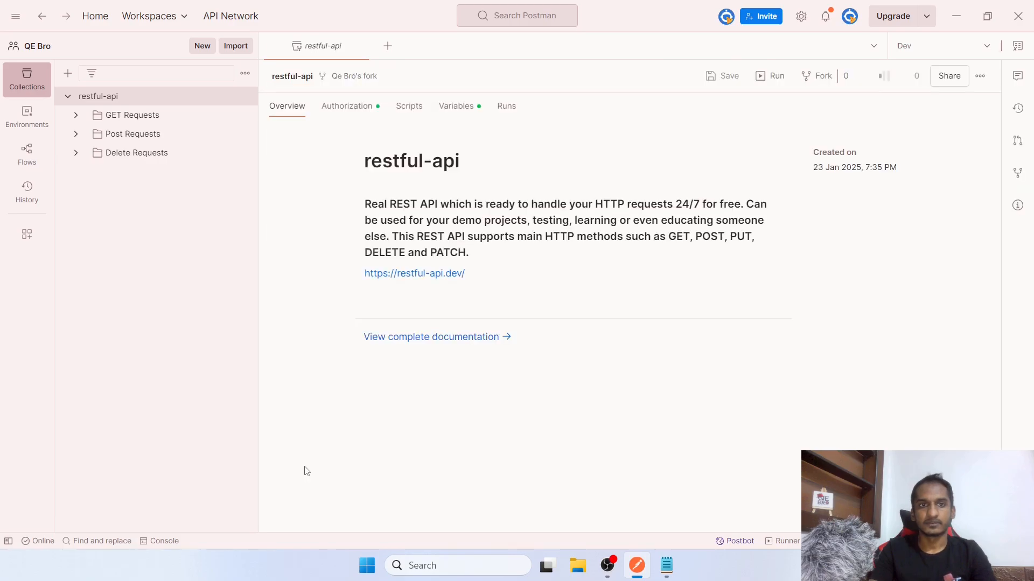
Expand the fork's GET Requests folder and open List of all objects
mouse_move(167, 182)
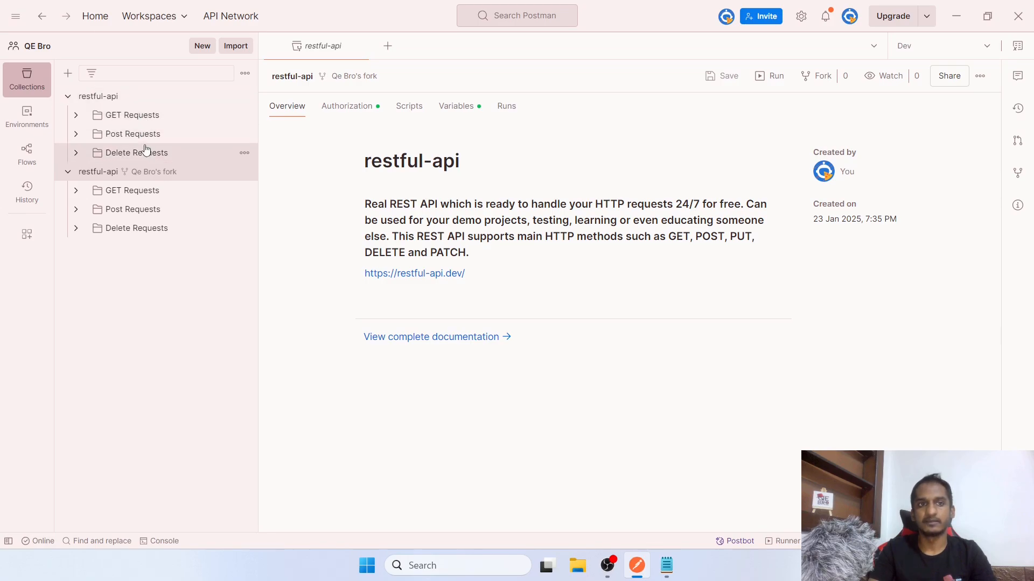
left_click(76, 191)
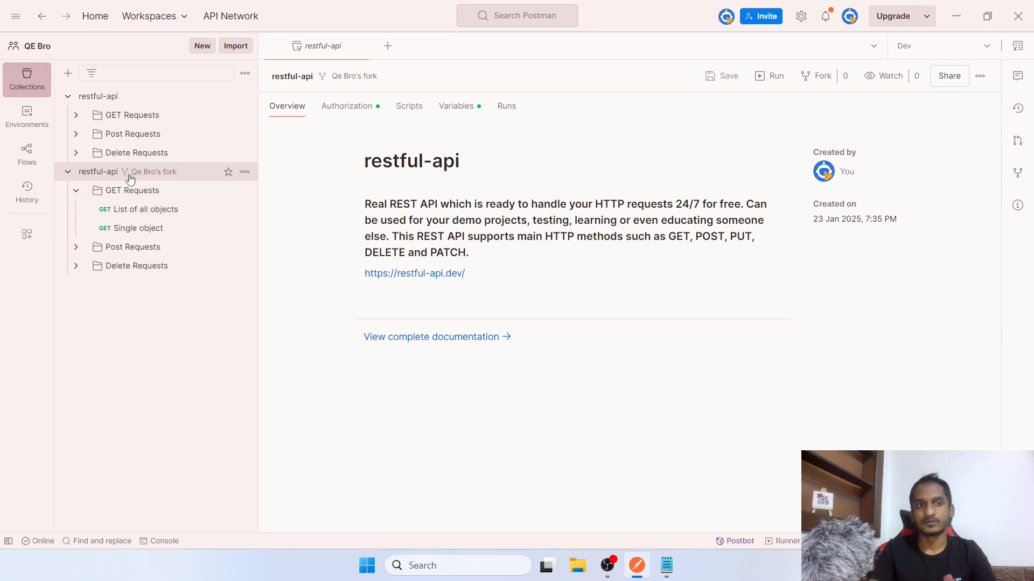
left_click(147, 210)
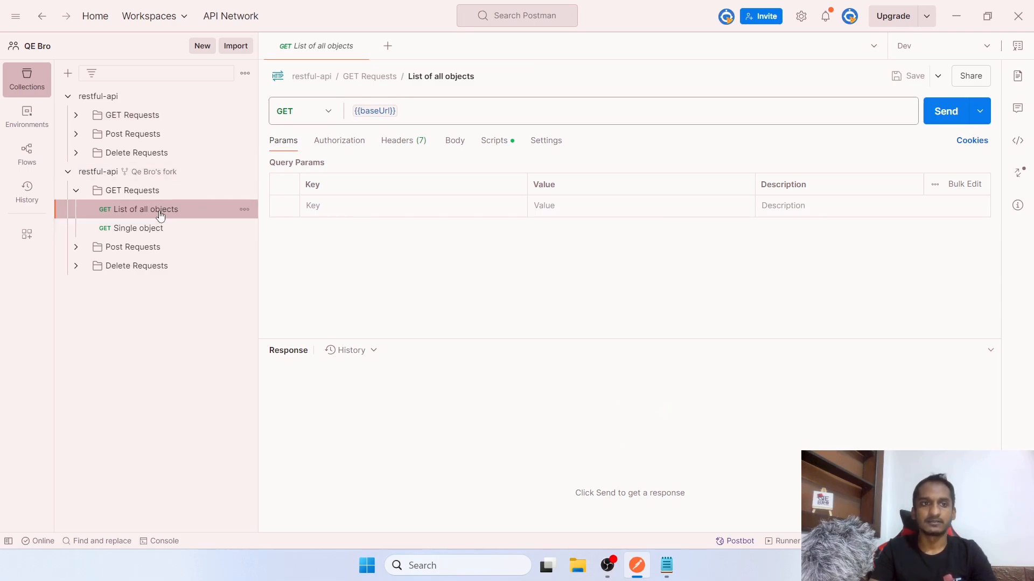
Delete the GET Requests folder from the forked collection
left_click(76, 191)
right_click(128, 195)
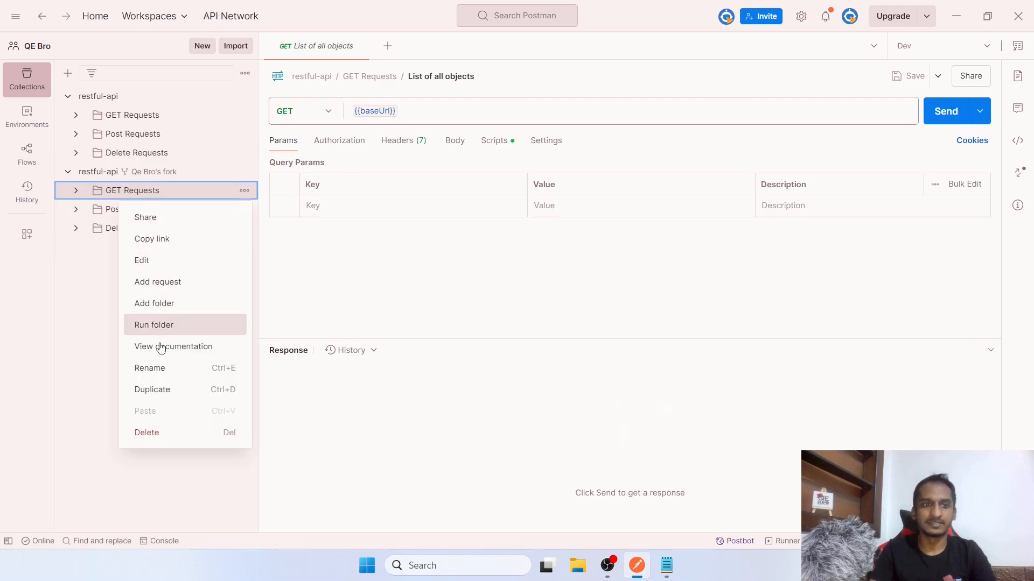
left_click(171, 433)
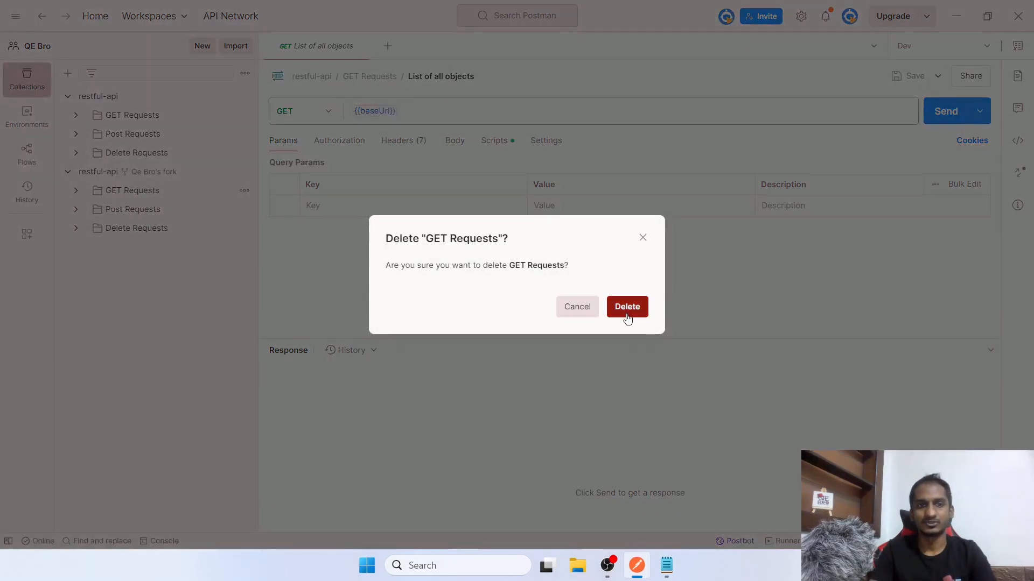
left_click(627, 311)
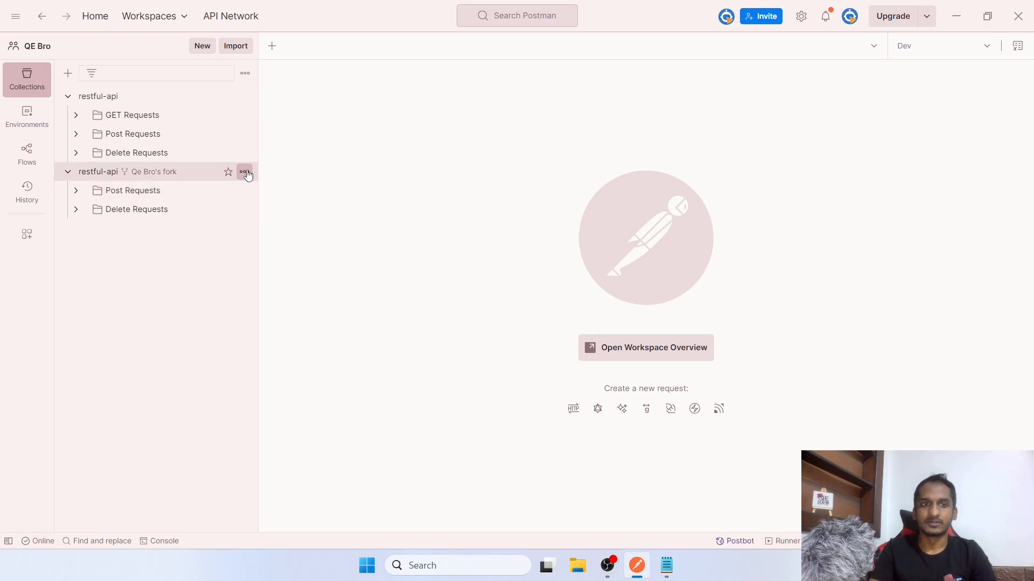
Check Pull changes on the fork, which finds nothing to pull from restful-api
left_click(245, 172)
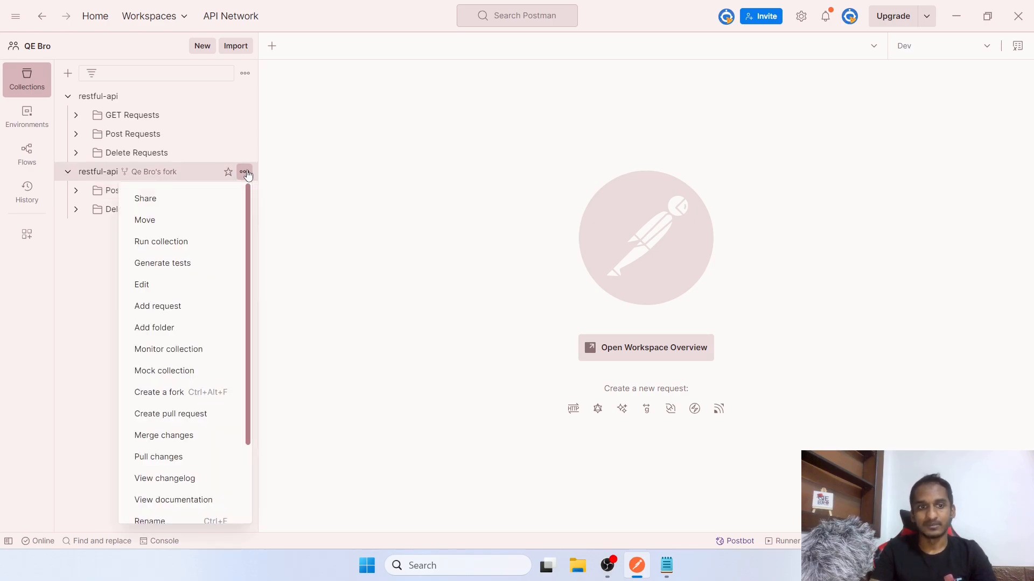
scroll(210, 258, "down", 2)
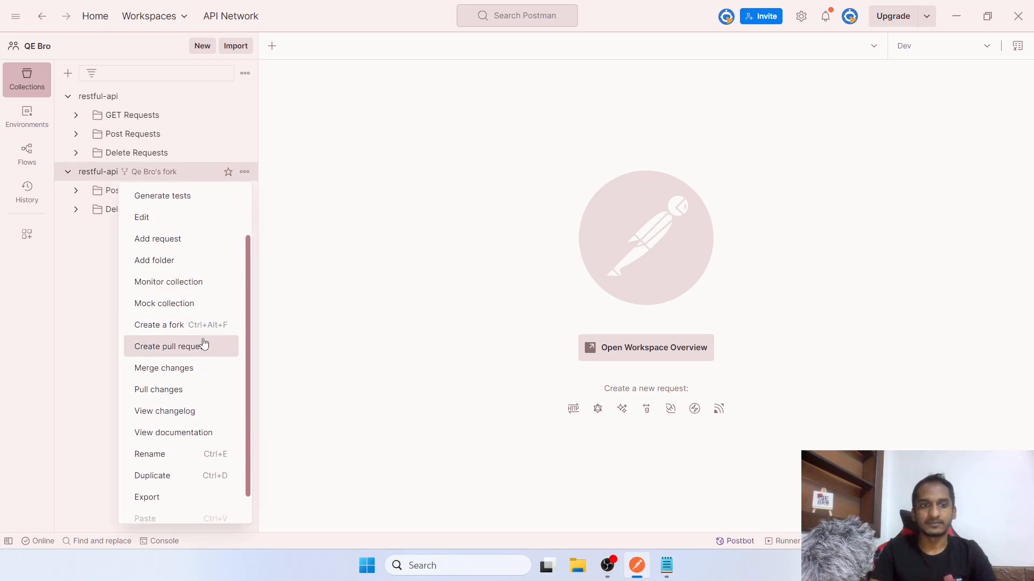
left_click(257, 262)
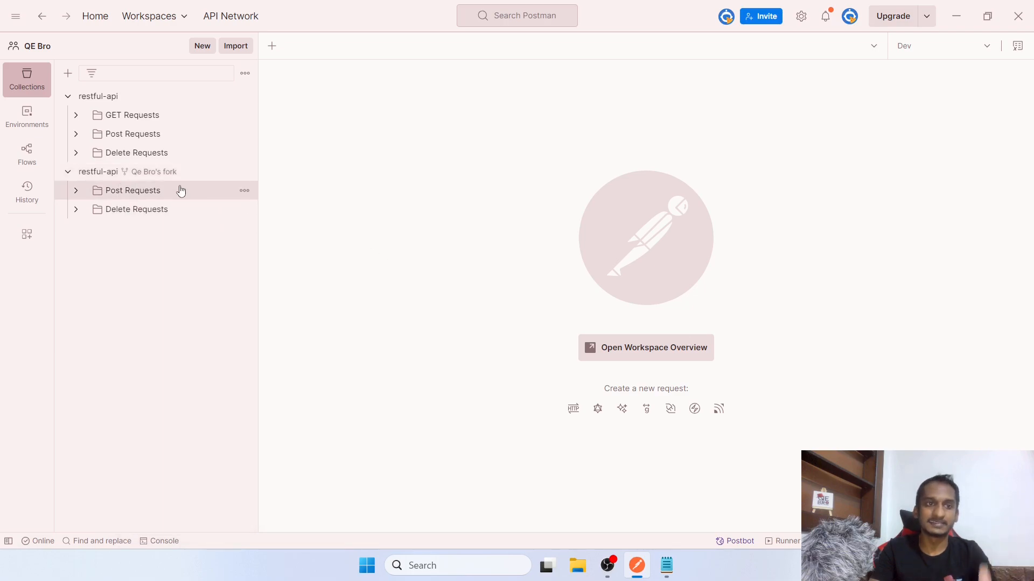
left_click(244, 171)
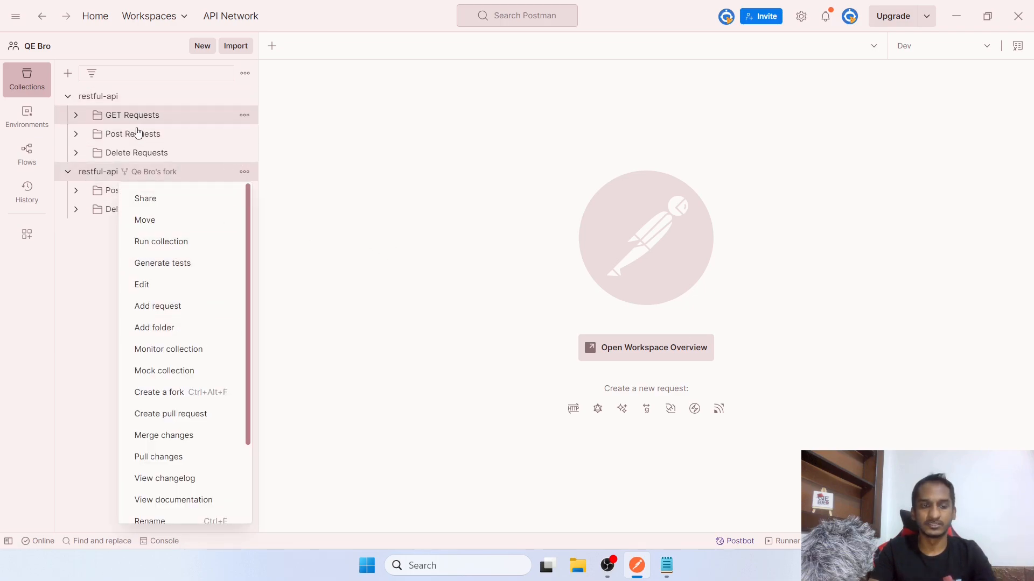
left_click(172, 458)
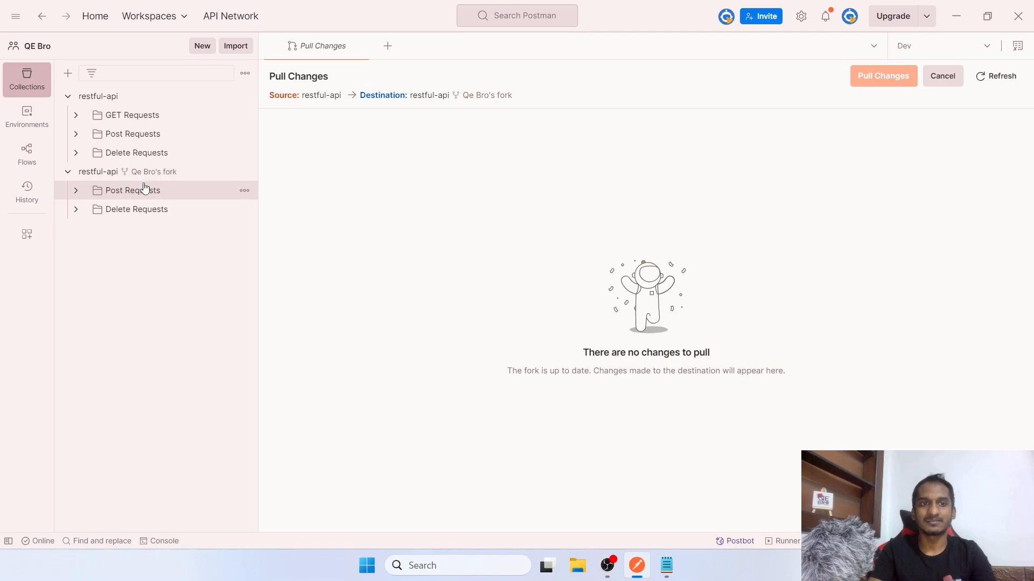
left_click(245, 173)
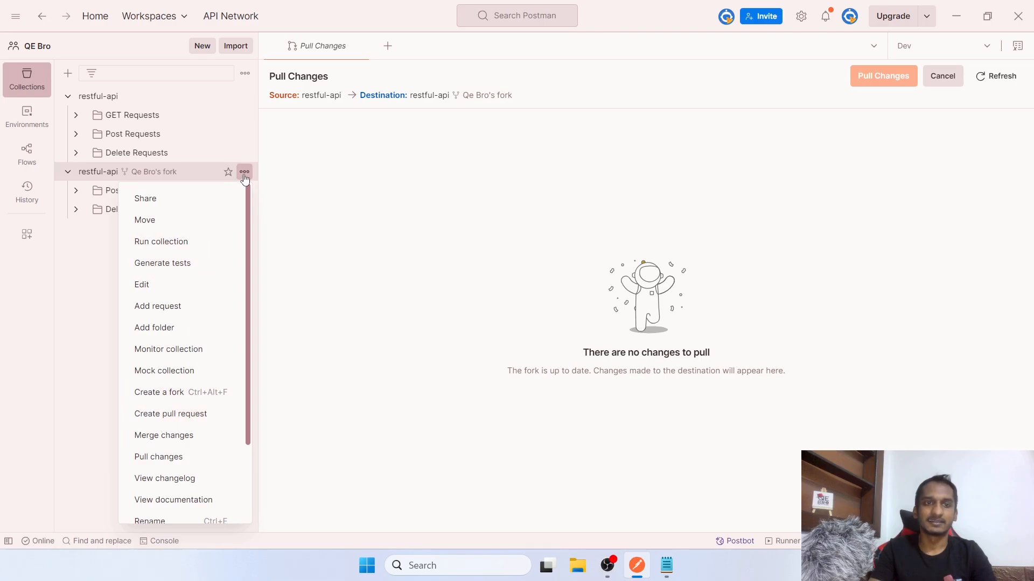
Create the pull request 'removed folder' from the fork with one reviewer assigned
left_click(186, 417)
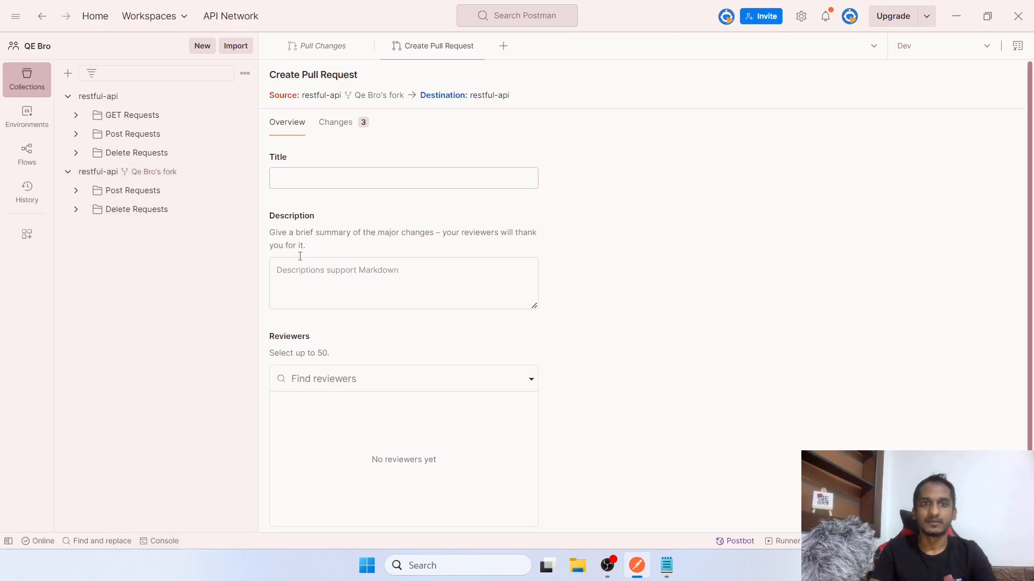
type("revoed f")
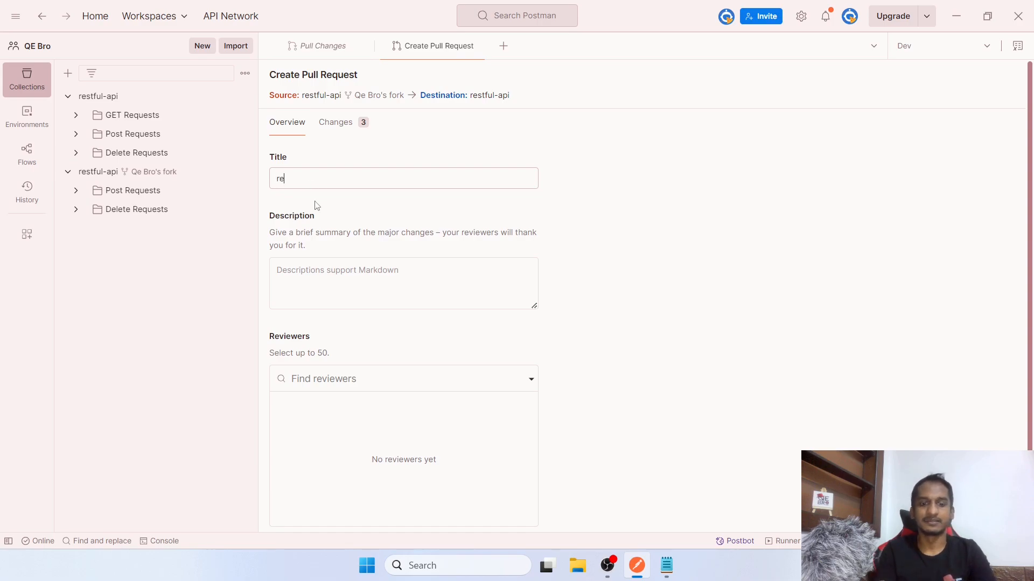
key("BackSpace")
key("BackSpace")
key("BackSpace")
key("BackSpace")
key("BackSpace")
key("BackSpace")
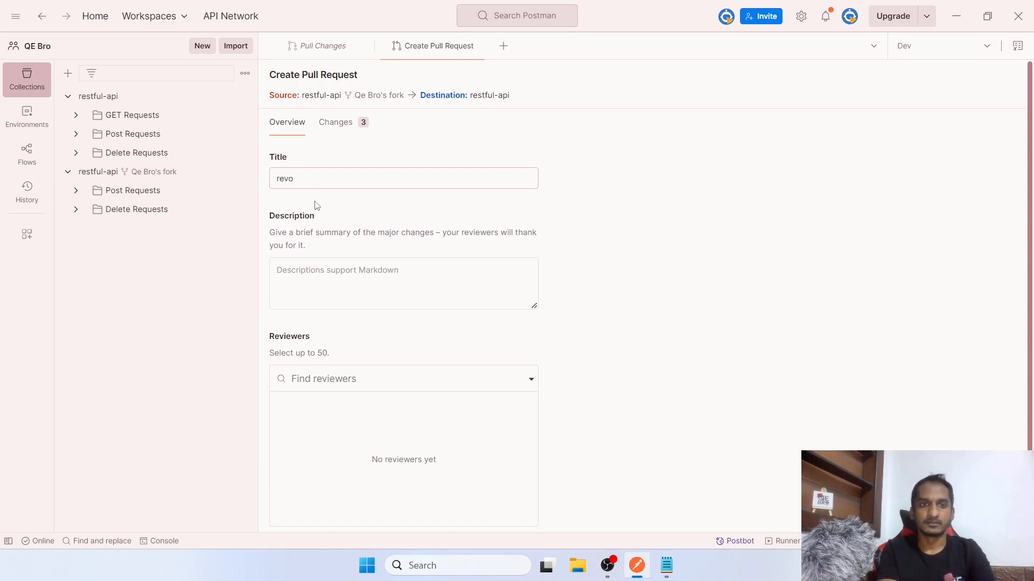
type("moved folder")
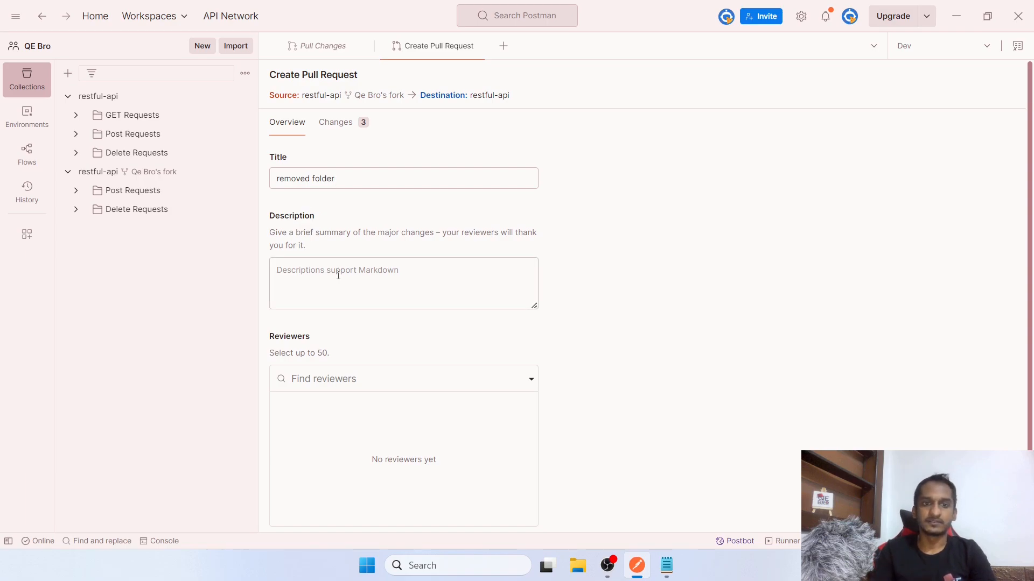
scroll(355, 389, "down", 1)
left_click(362, 335)
left_click(351, 365)
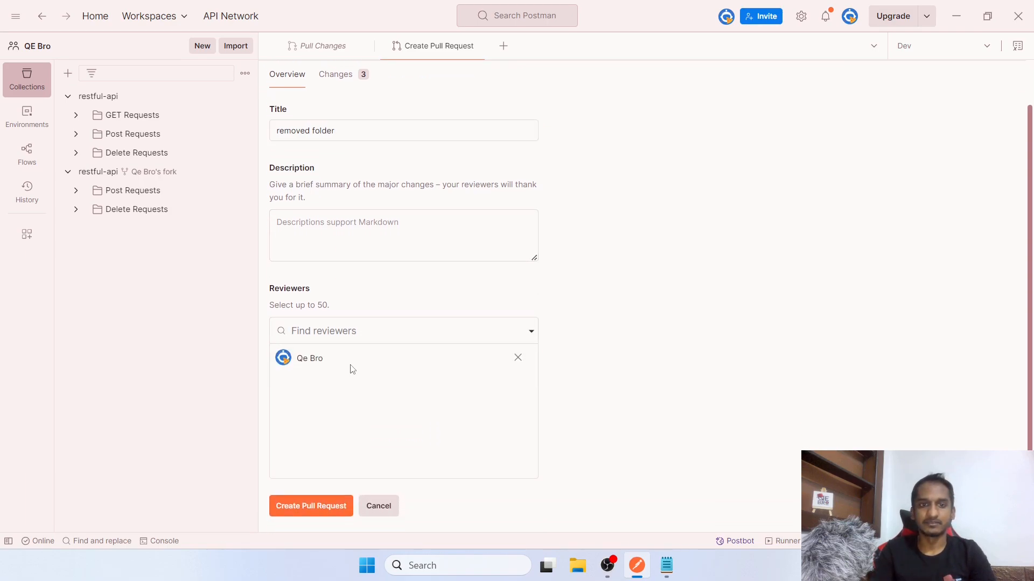
left_click(337, 507)
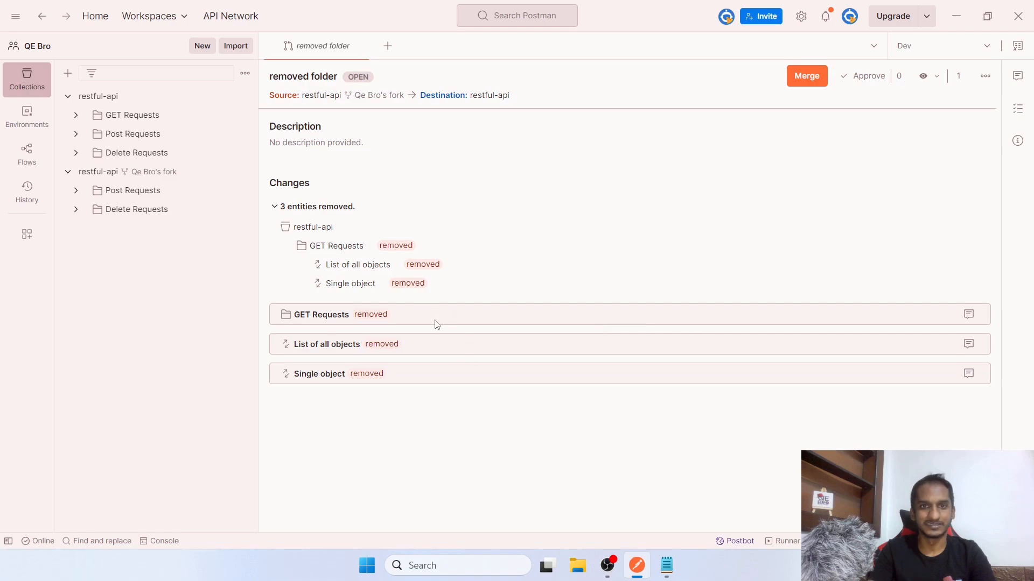
Approve the 'removed folder' pull request and merge it into restful-api with the chosen merge option
mouse_move(368, 102)
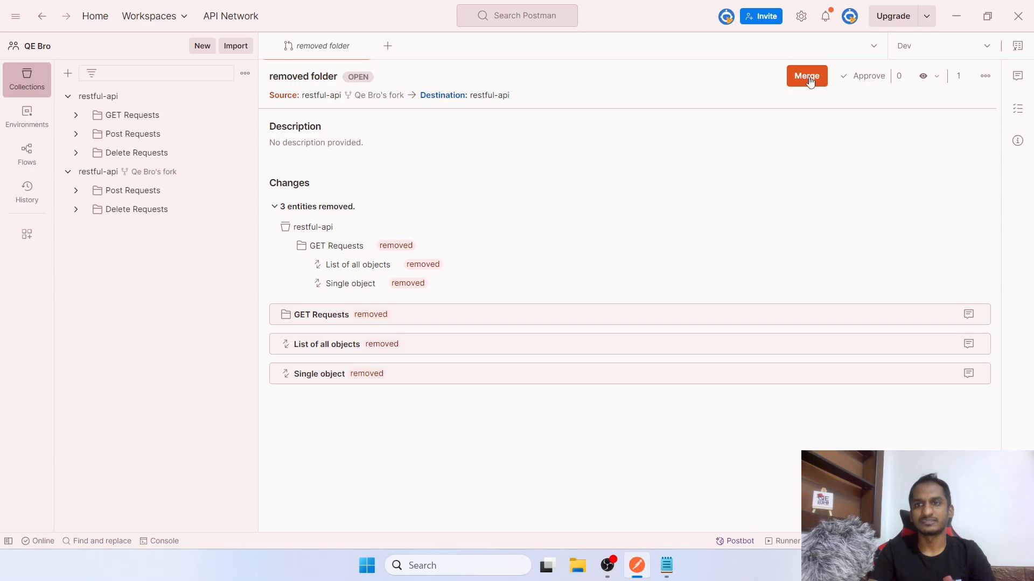
left_click(877, 76)
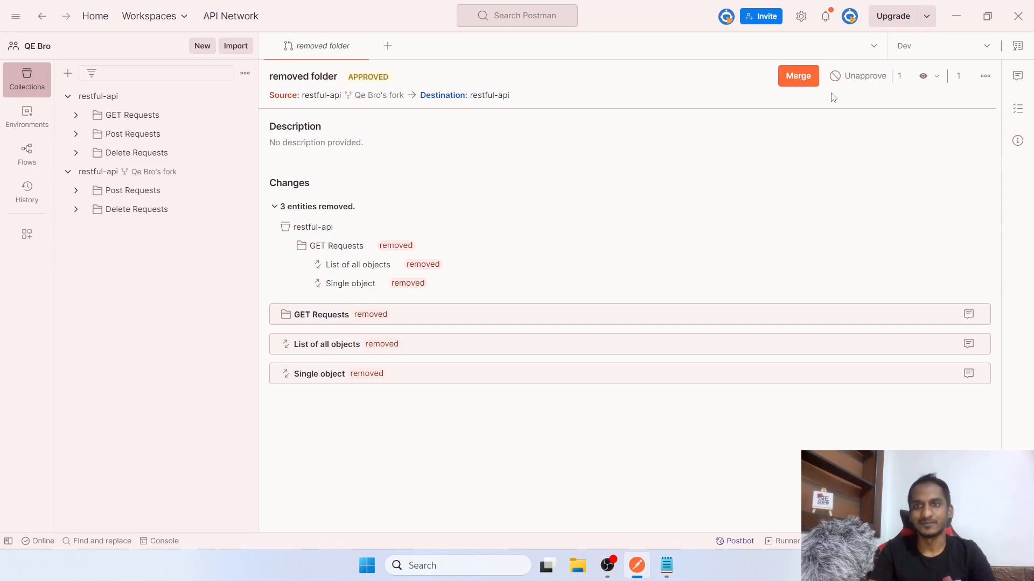
left_click(803, 76)
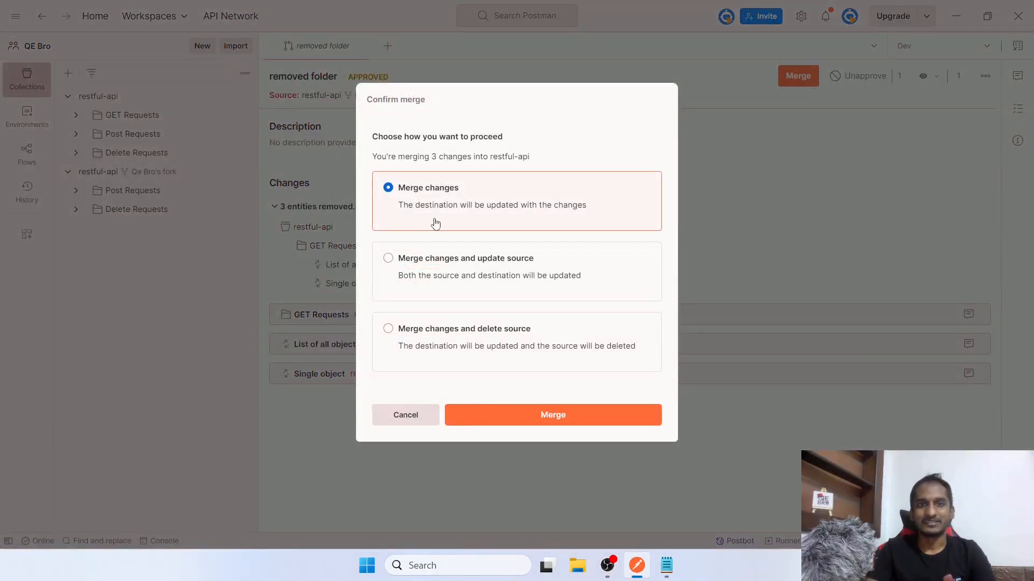
left_click(523, 291)
left_click(528, 421)
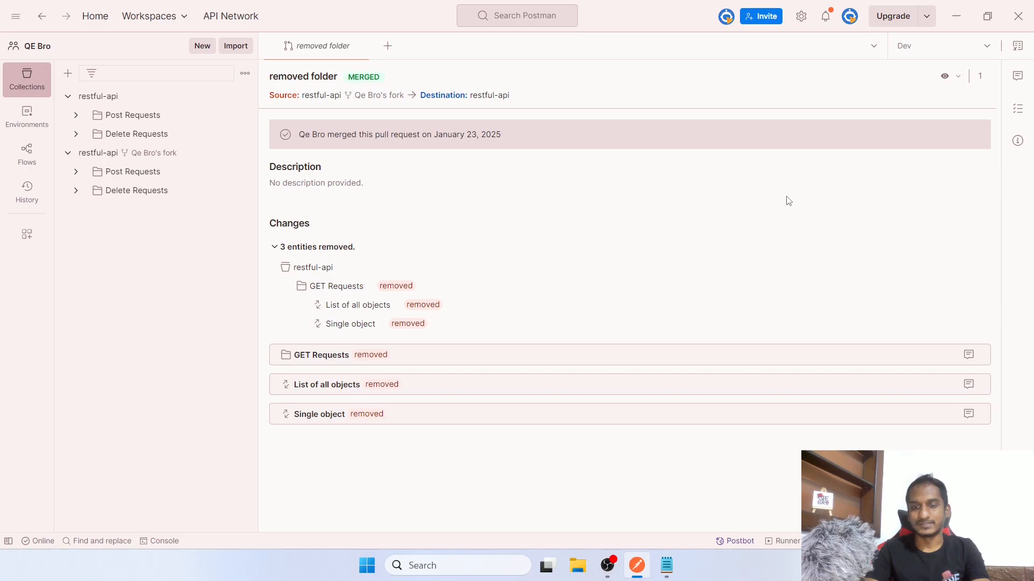
Open the Collection Runner, glance at Performance settings, and return to Functional (manual, 1 iteration, 0 ms delay)
left_click(795, 544)
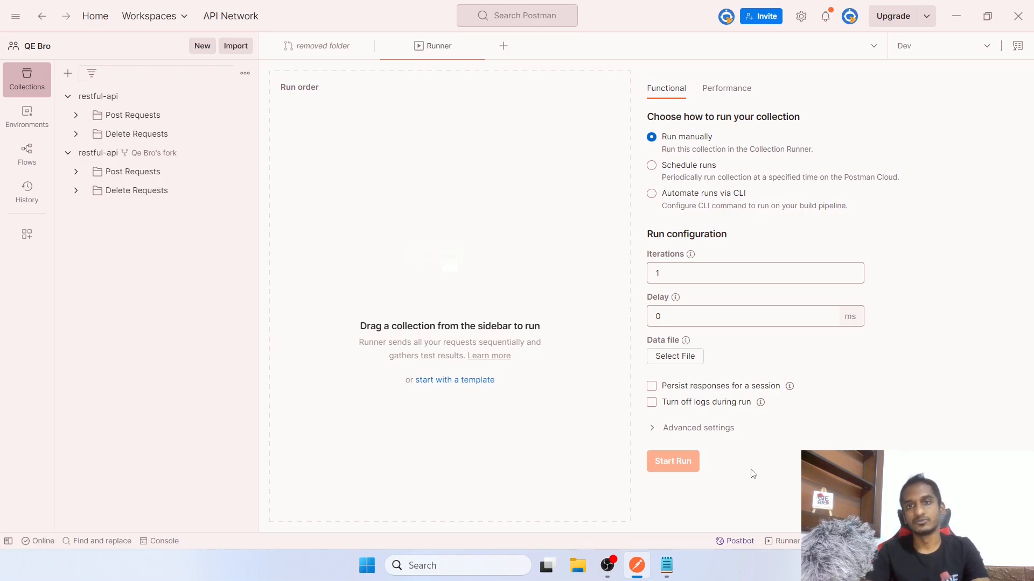
left_click(722, 90)
left_click(668, 91)
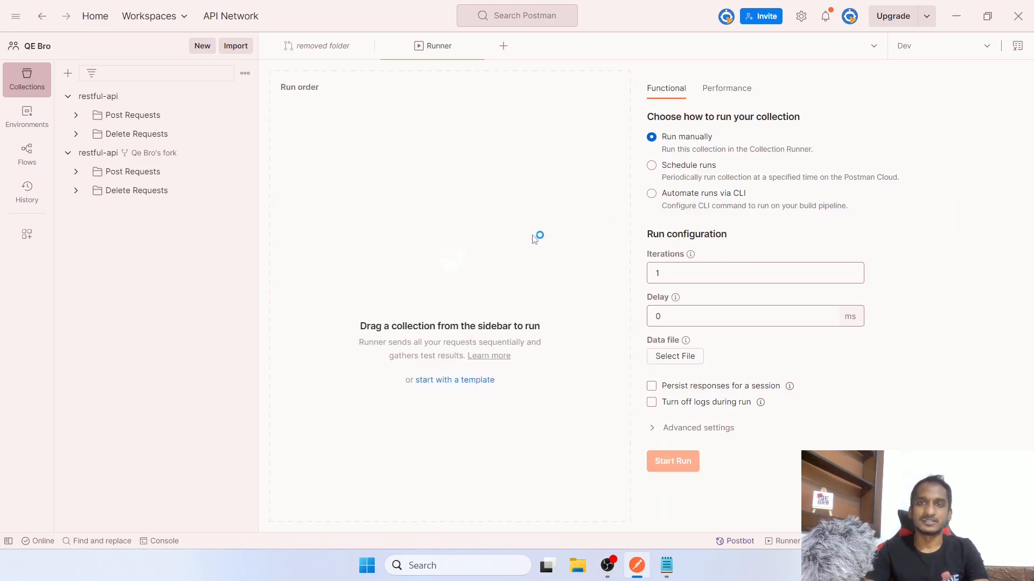